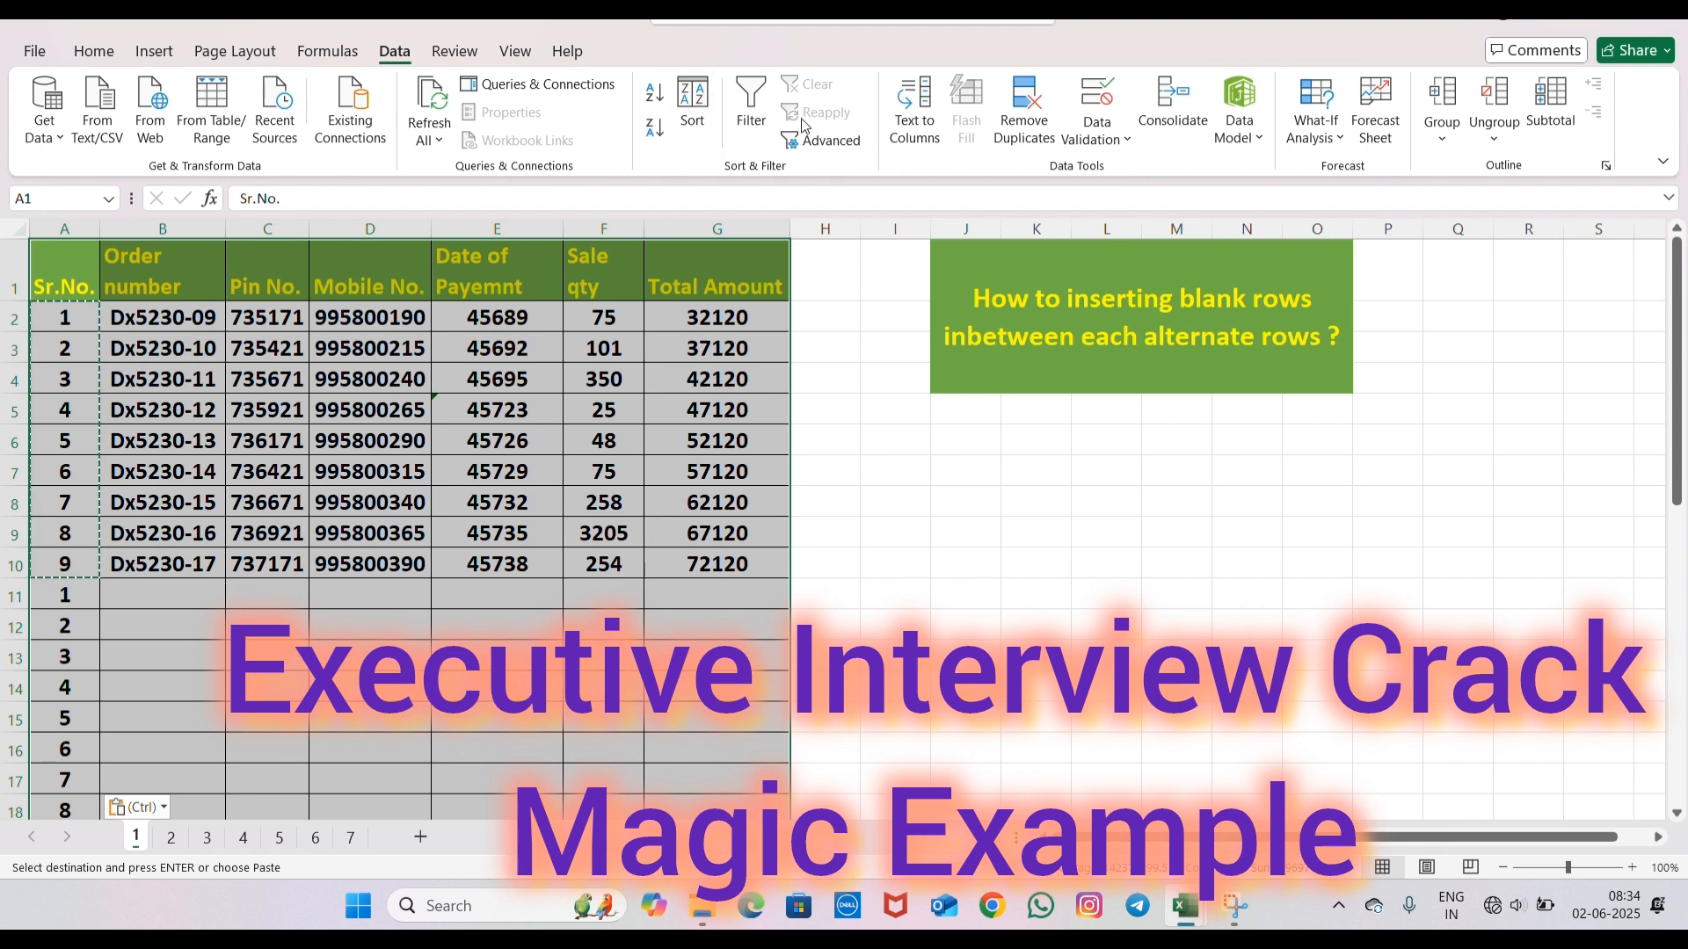
- Sort the table by Sr.No. on cell values from smallest to largest, treating the first row as headers
{"action": "left_click", "coordinate": [693, 100]}
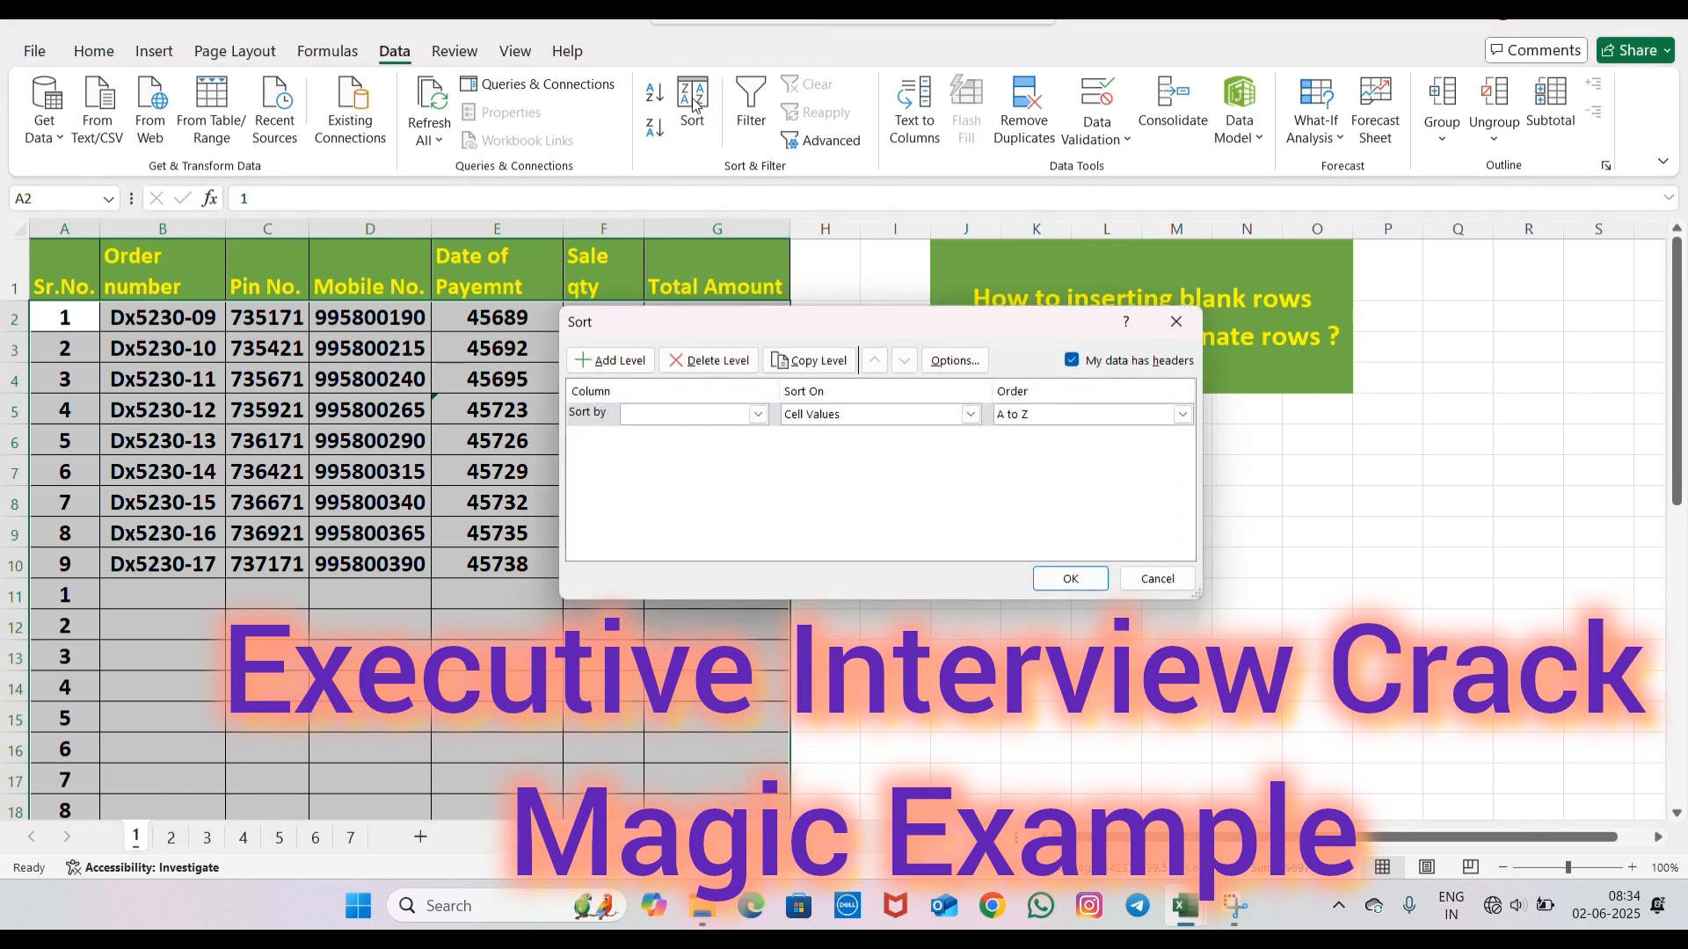
{"action": "left_click", "coordinate": [757, 415]}
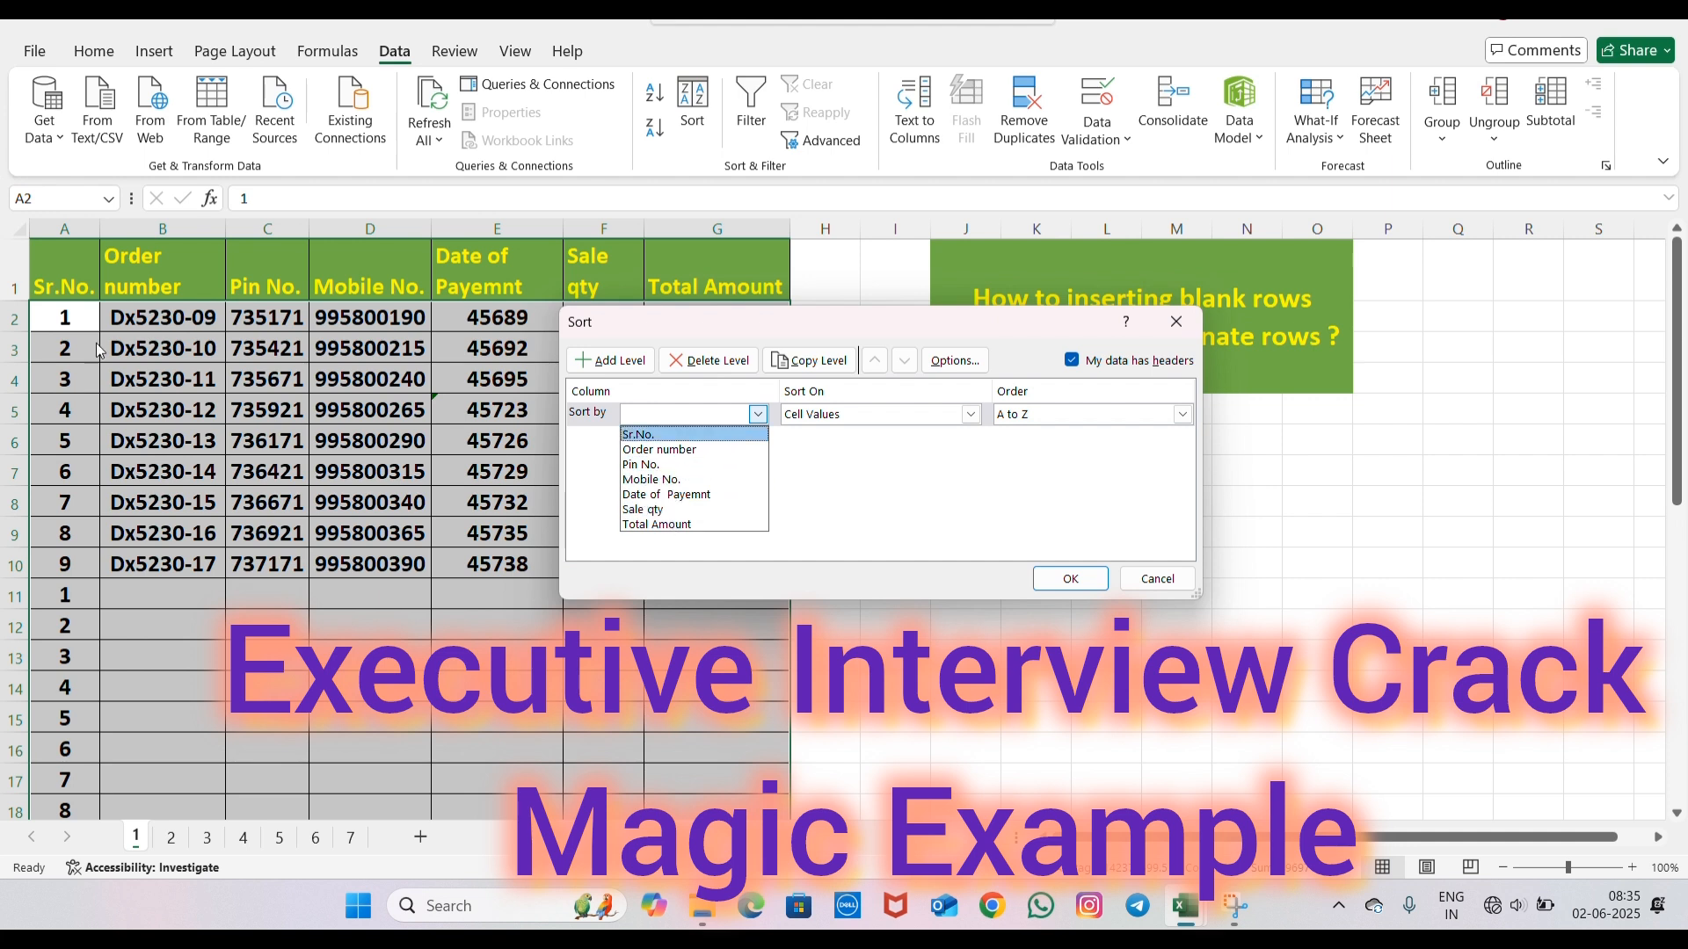
{"action": "left_click", "coordinate": [654, 434]}
{"action": "left_click", "coordinate": [971, 415]}
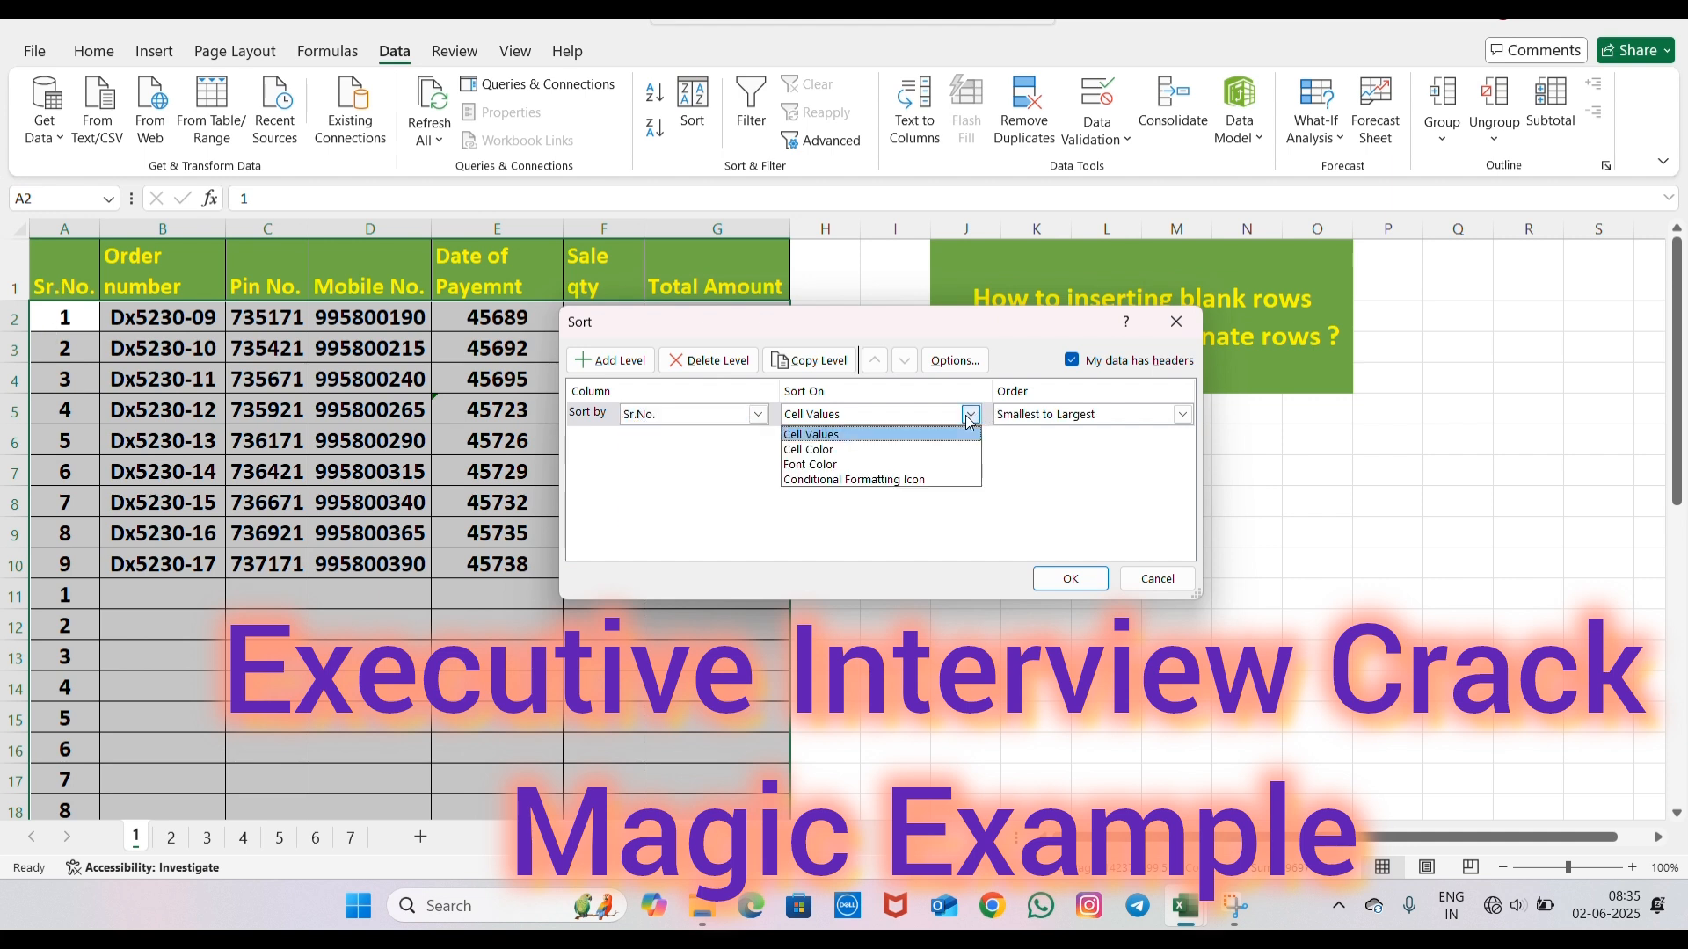
{"action": "left_click", "coordinate": [971, 416]}
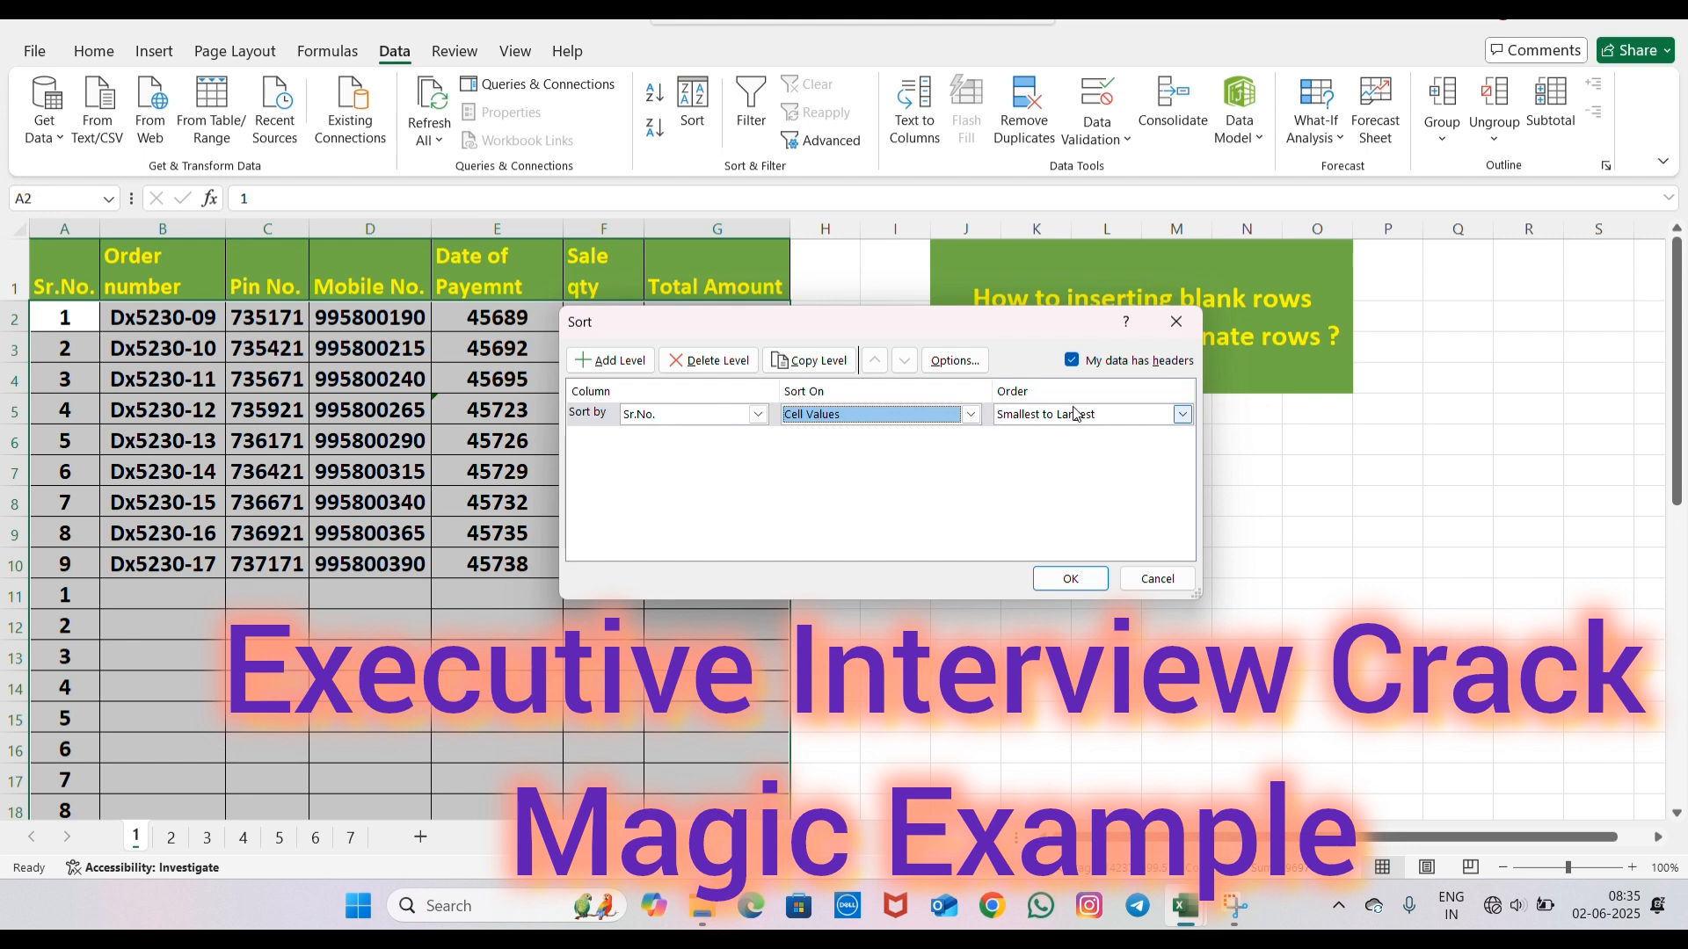
{"action": "left_click", "coordinate": [1071, 361]}
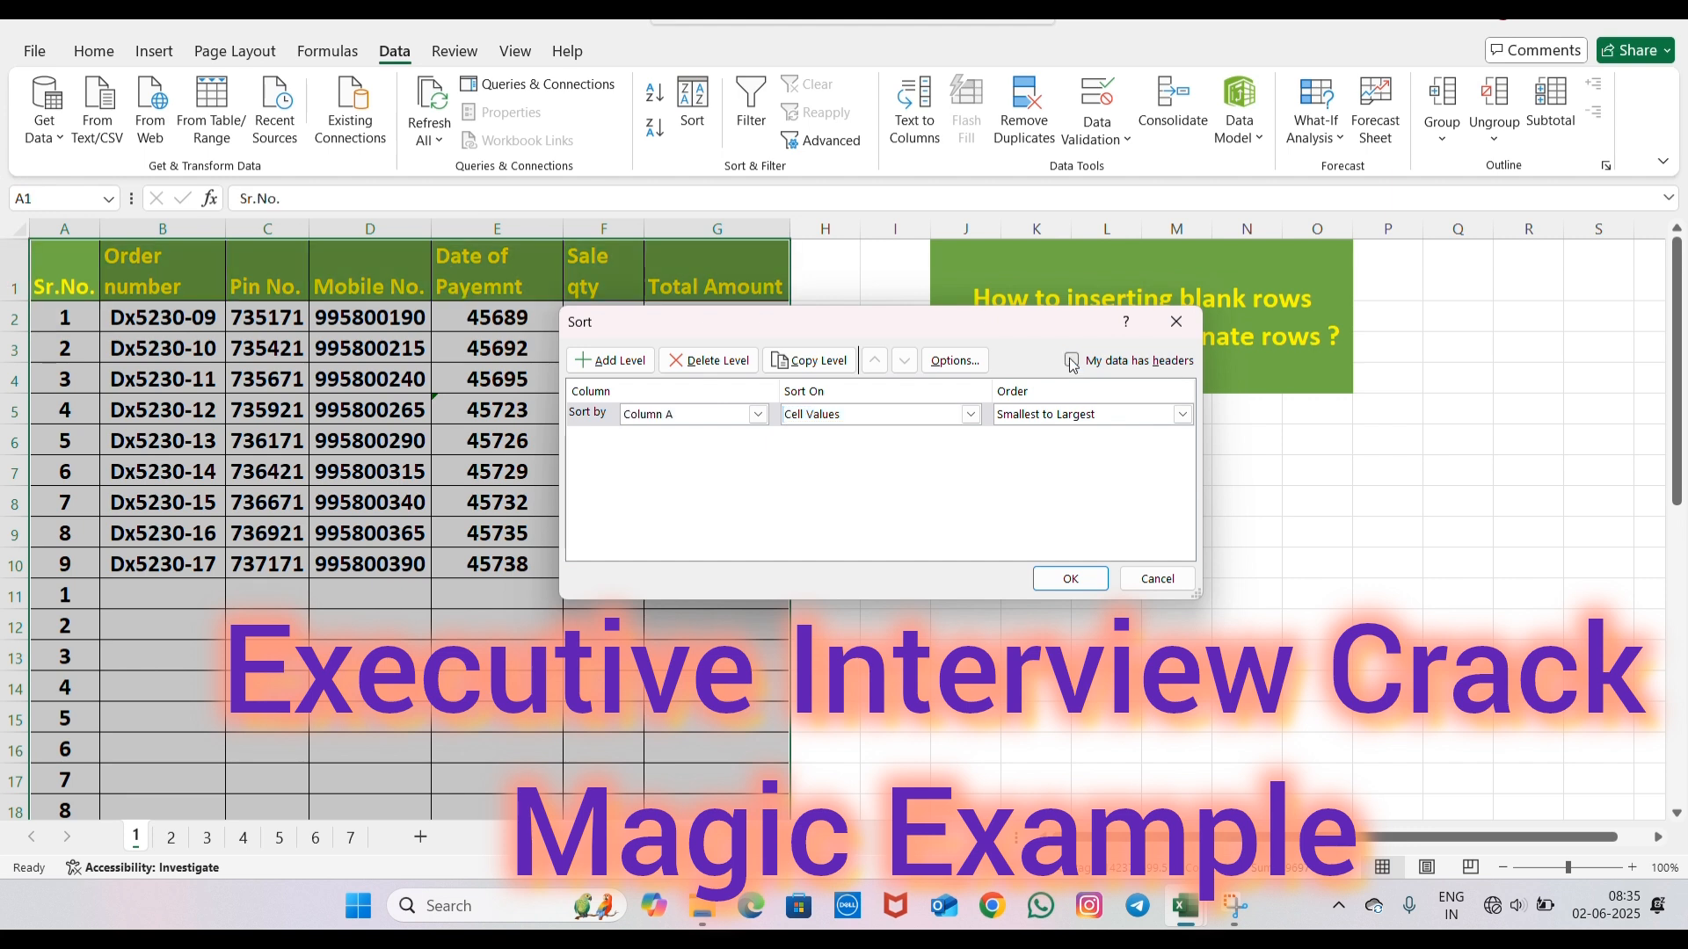
{"action": "left_click", "coordinate": [1072, 361]}
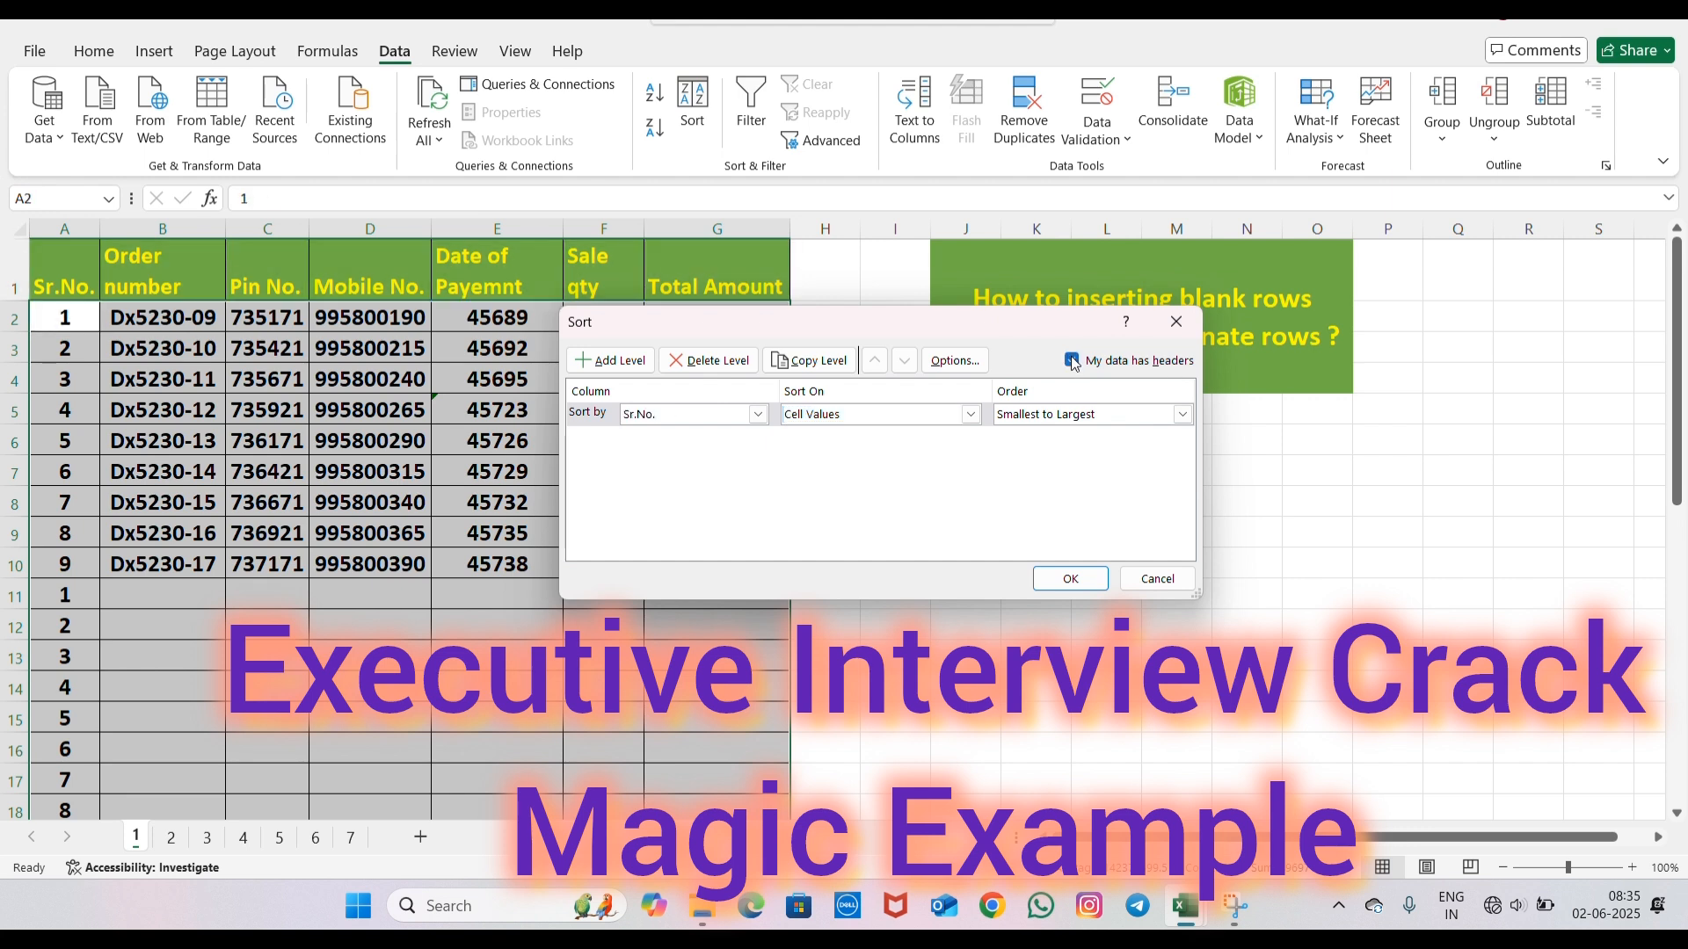
{"action": "left_click", "coordinate": [1062, 576]}
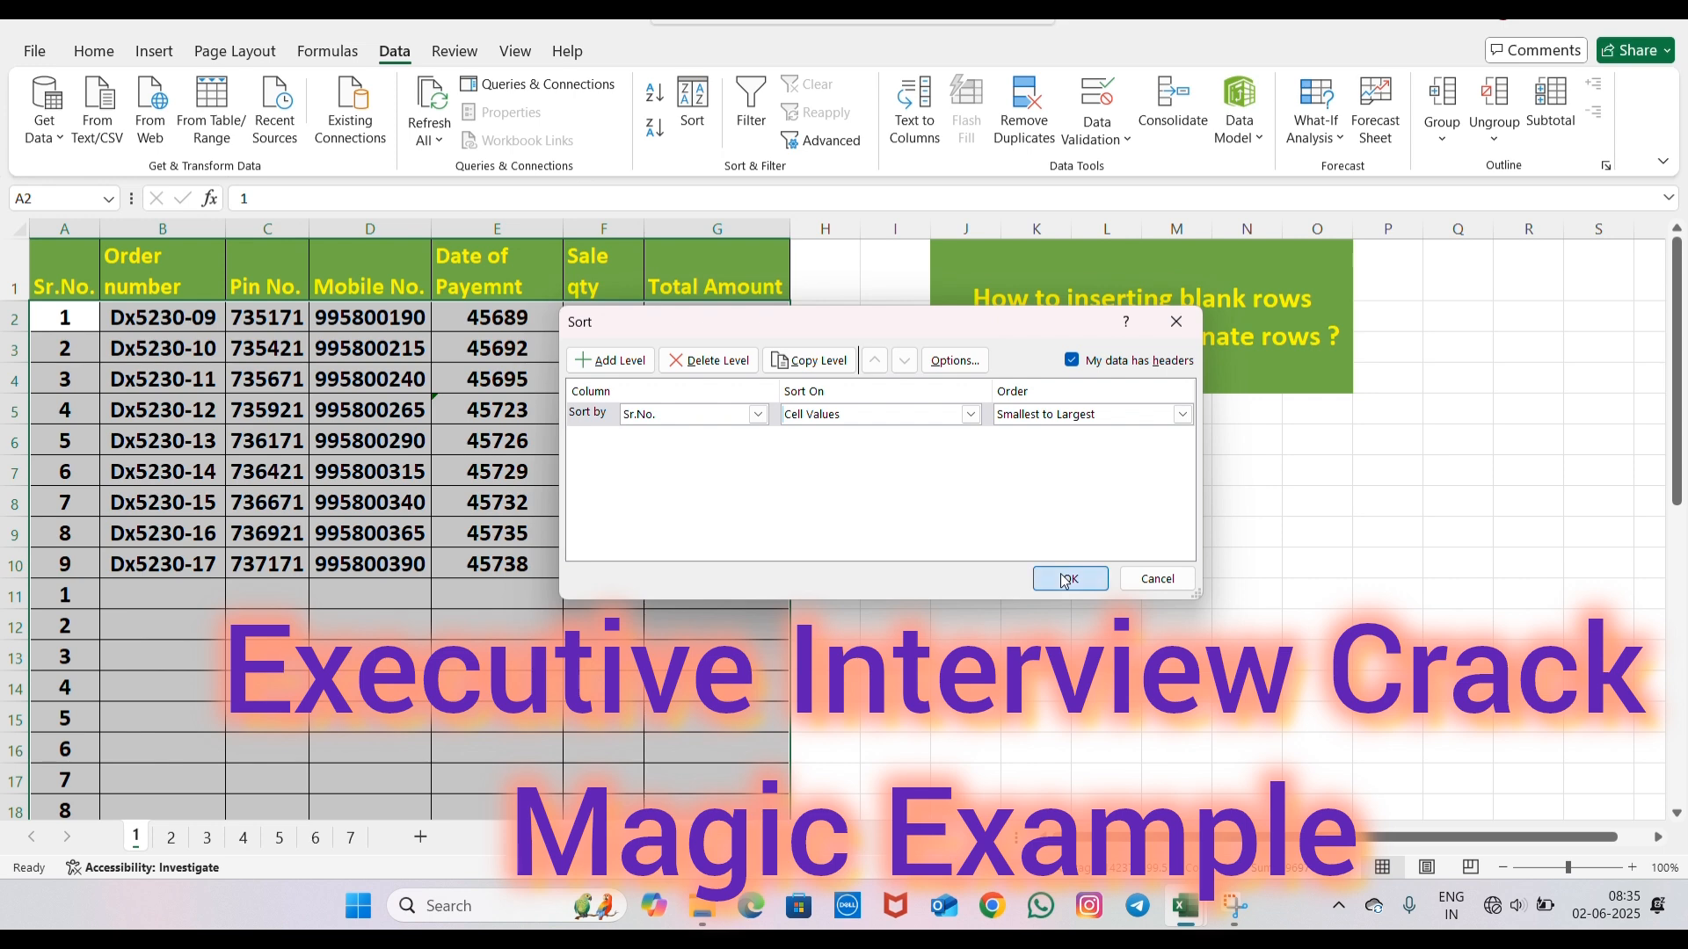
- Examine the sorted table for the blank rows placed between the order records, from row 3 through row 19
{"action": "scroll", "coordinate": [388, 408], "scroll_direction": "down", "scroll_amount": 4}
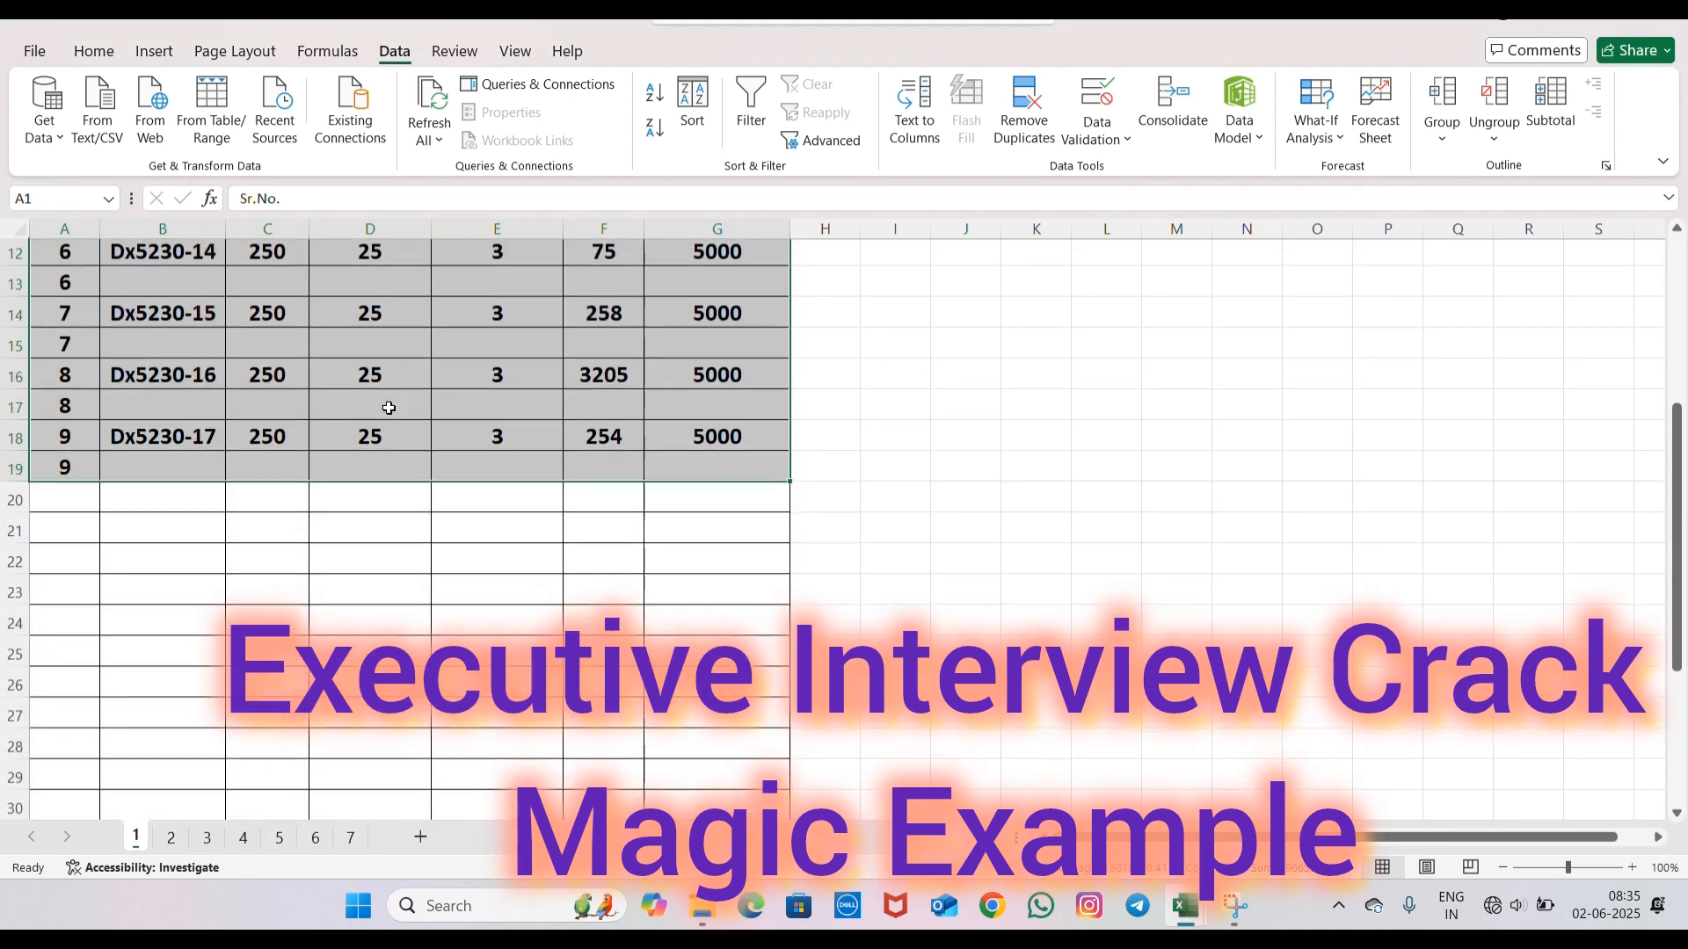
{"action": "scroll", "coordinate": [388, 408], "scroll_direction": "up", "scroll_amount": 4}
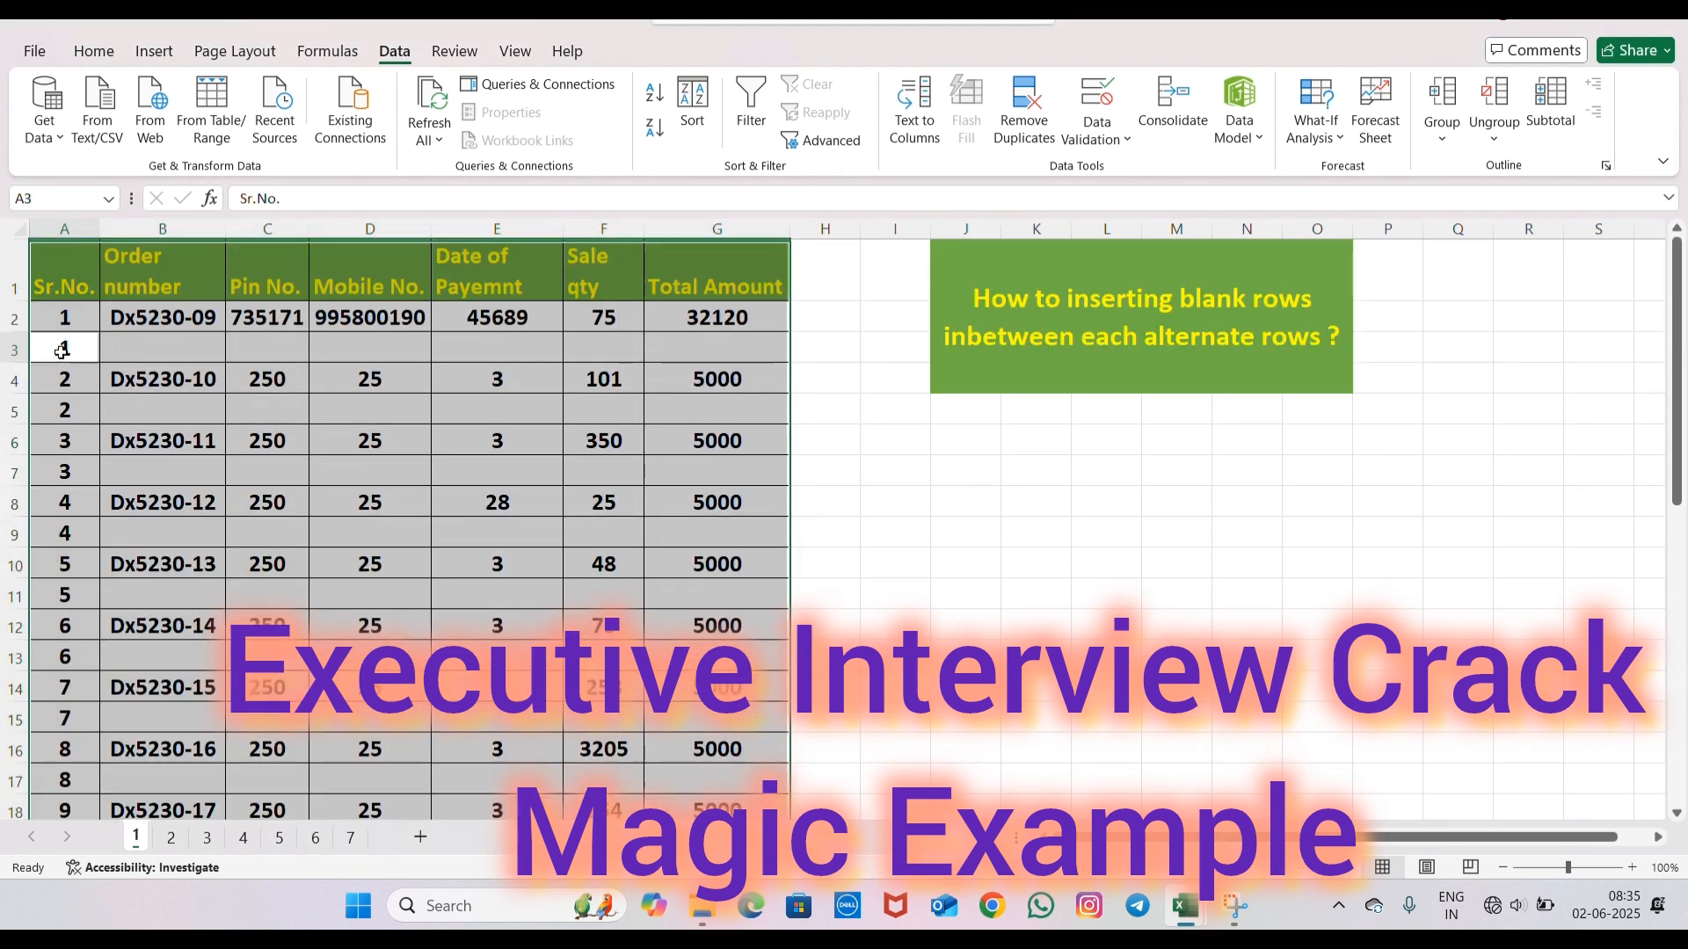
{"action": "left_click", "coordinate": [61, 352]}
{"action": "left_click", "coordinate": [22, 348]}
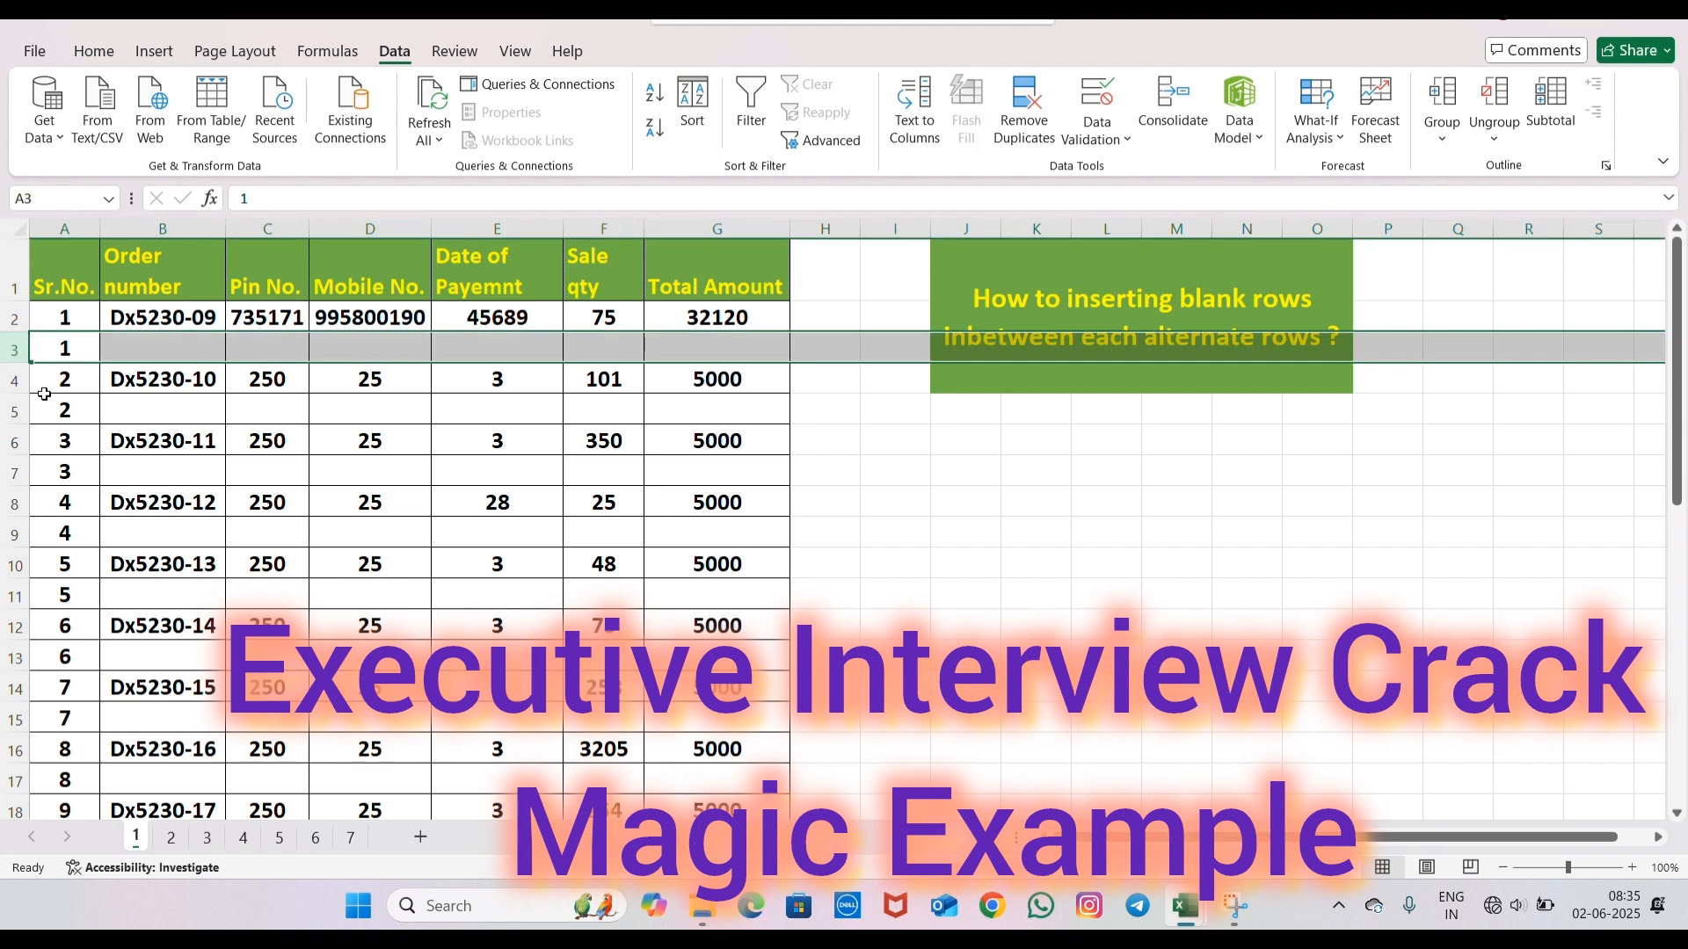
{"action": "left_click", "coordinate": [16, 409]}
{"action": "left_click", "coordinate": [22, 472]}
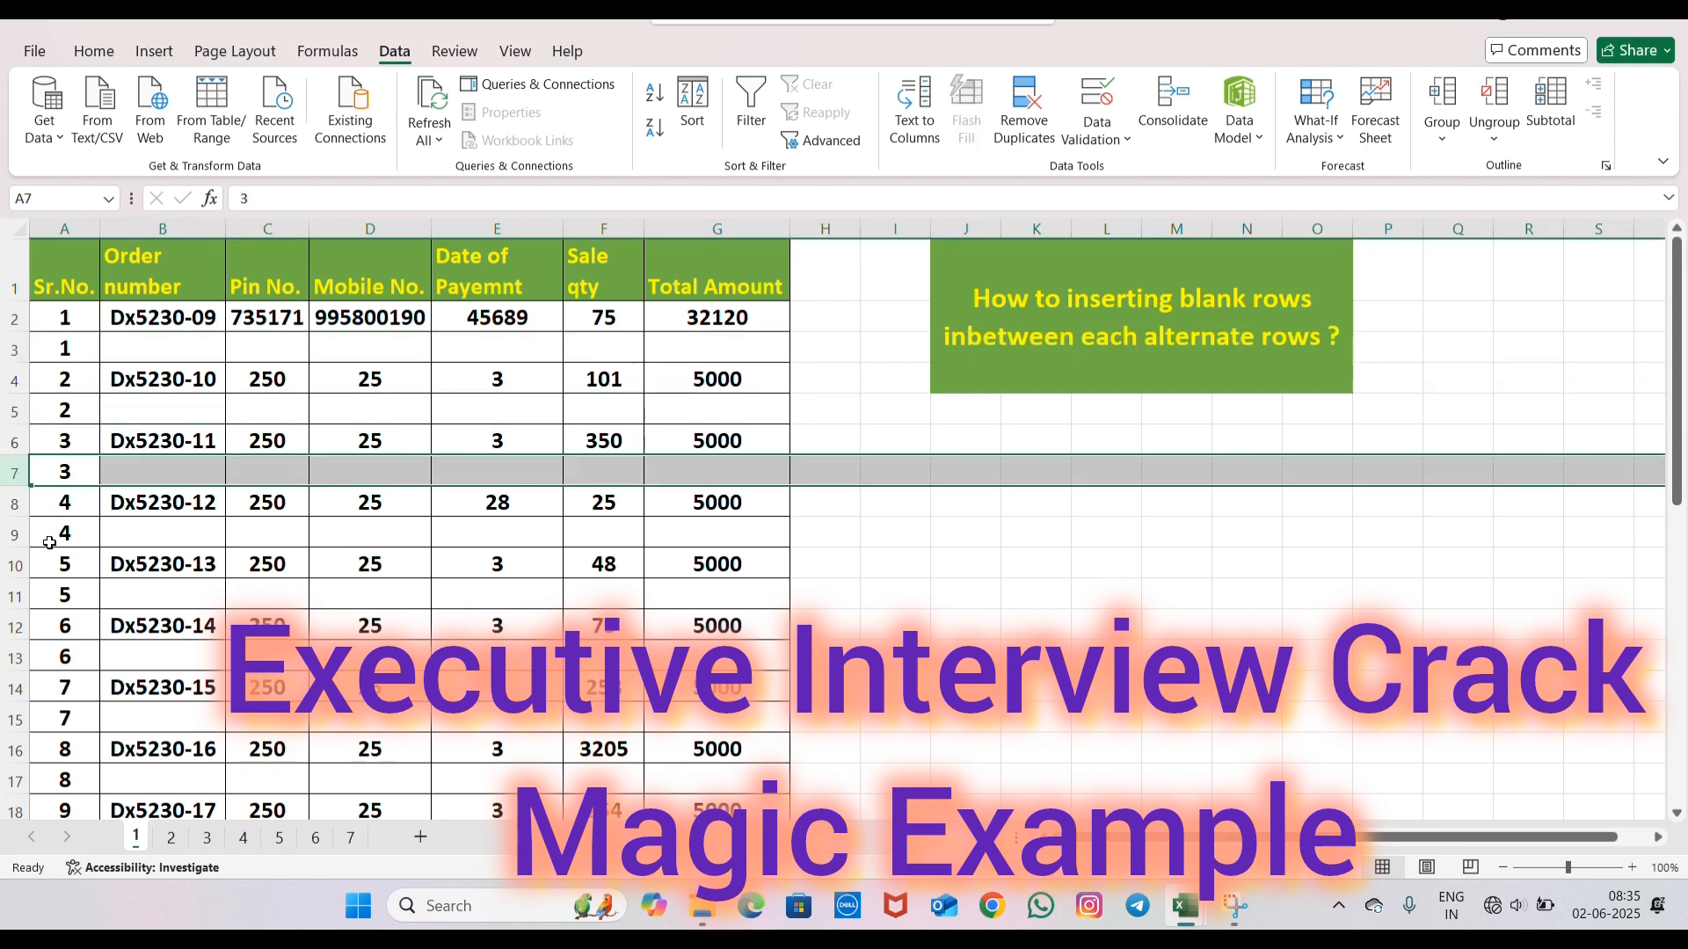
{"action": "left_click", "coordinate": [16, 533]}
{"action": "left_click", "coordinate": [32, 597]}
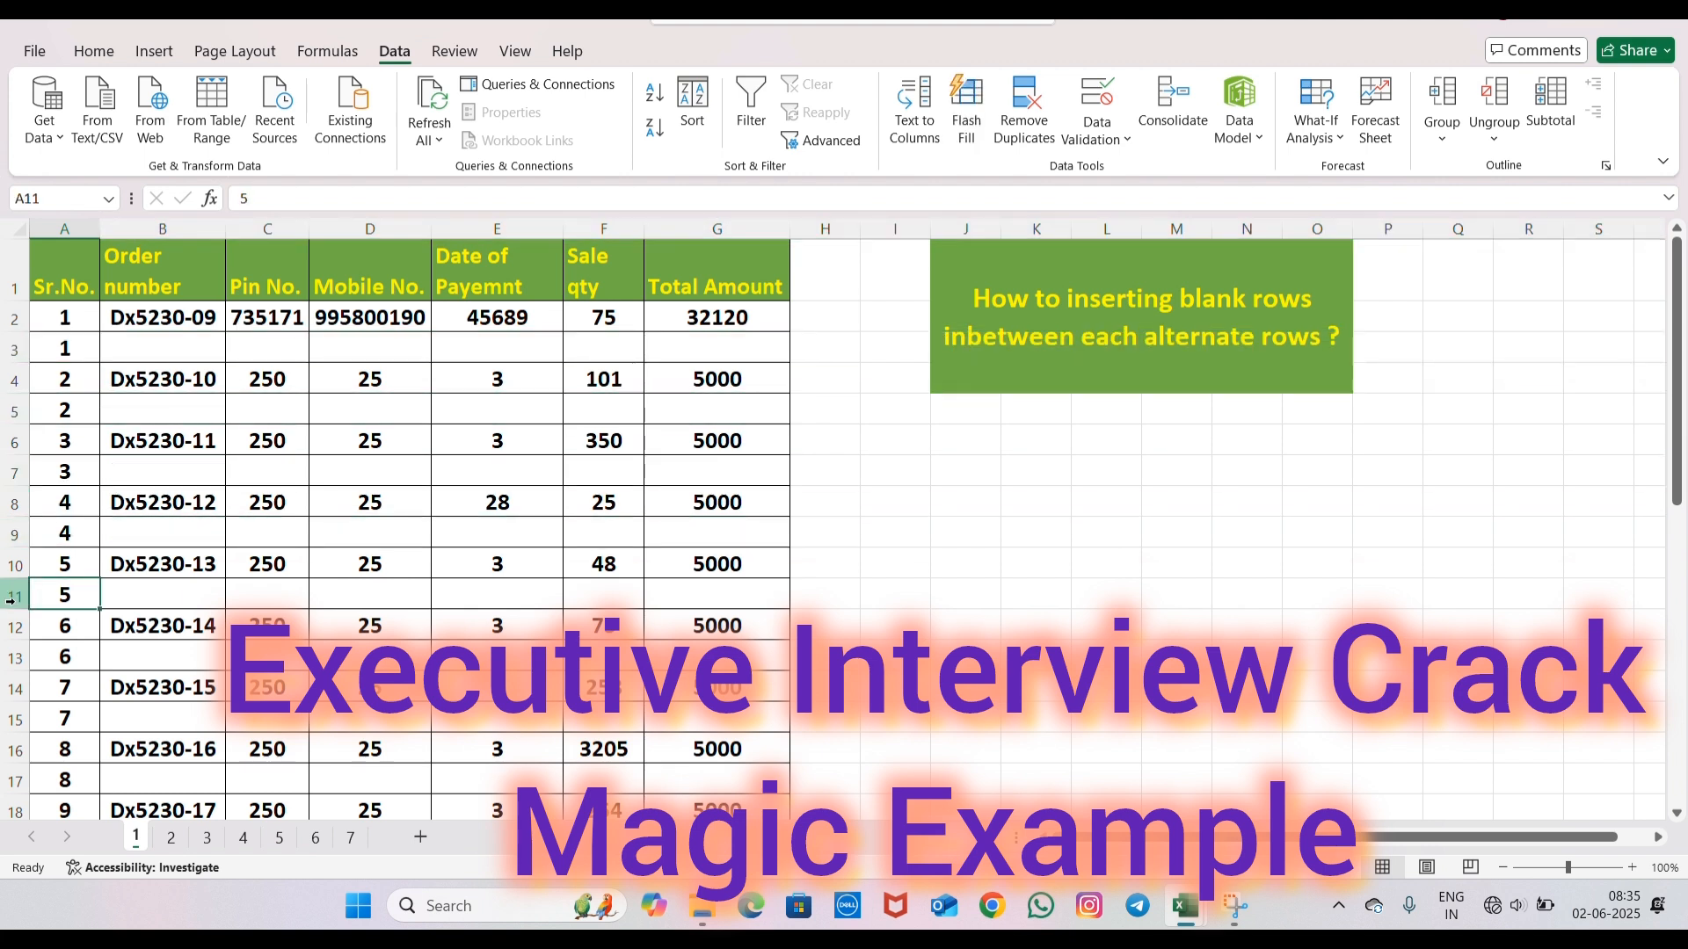
{"action": "left_click", "coordinate": [18, 595]}
{"action": "left_click", "coordinate": [18, 657]}
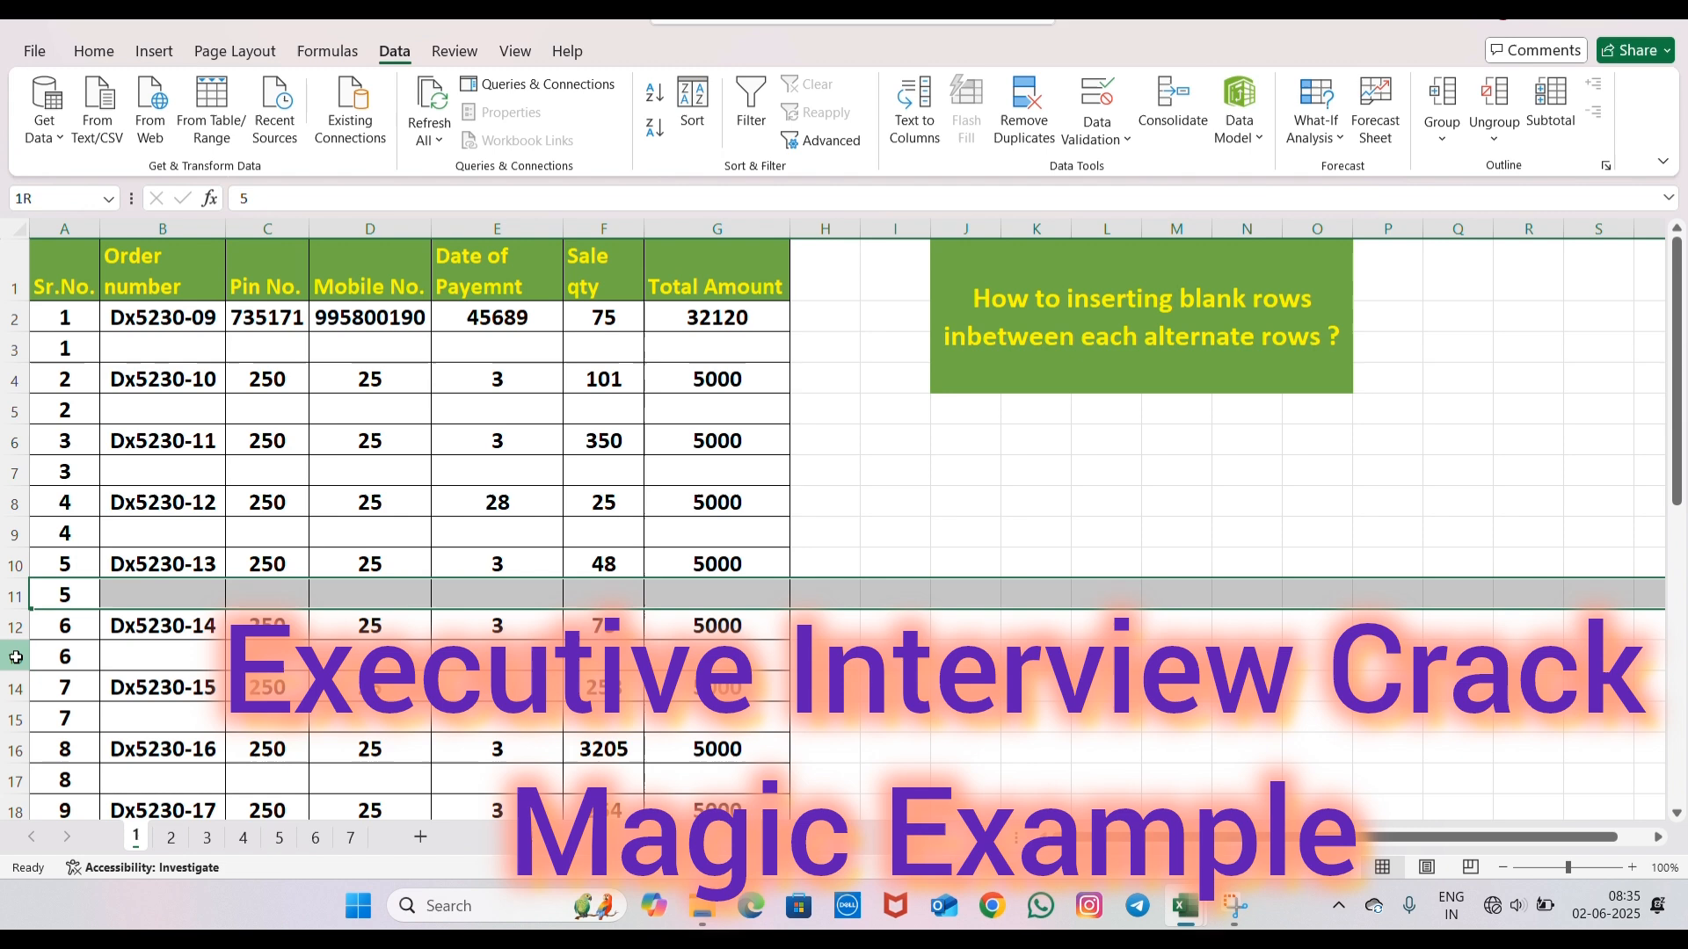
{"action": "left_click", "coordinate": [17, 718]}
{"action": "scroll", "coordinate": [207, 594], "scroll_direction": "down", "scroll_amount": 3}
{"action": "scroll", "coordinate": [207, 594], "scroll_direction": "down", "scroll_amount": 1}
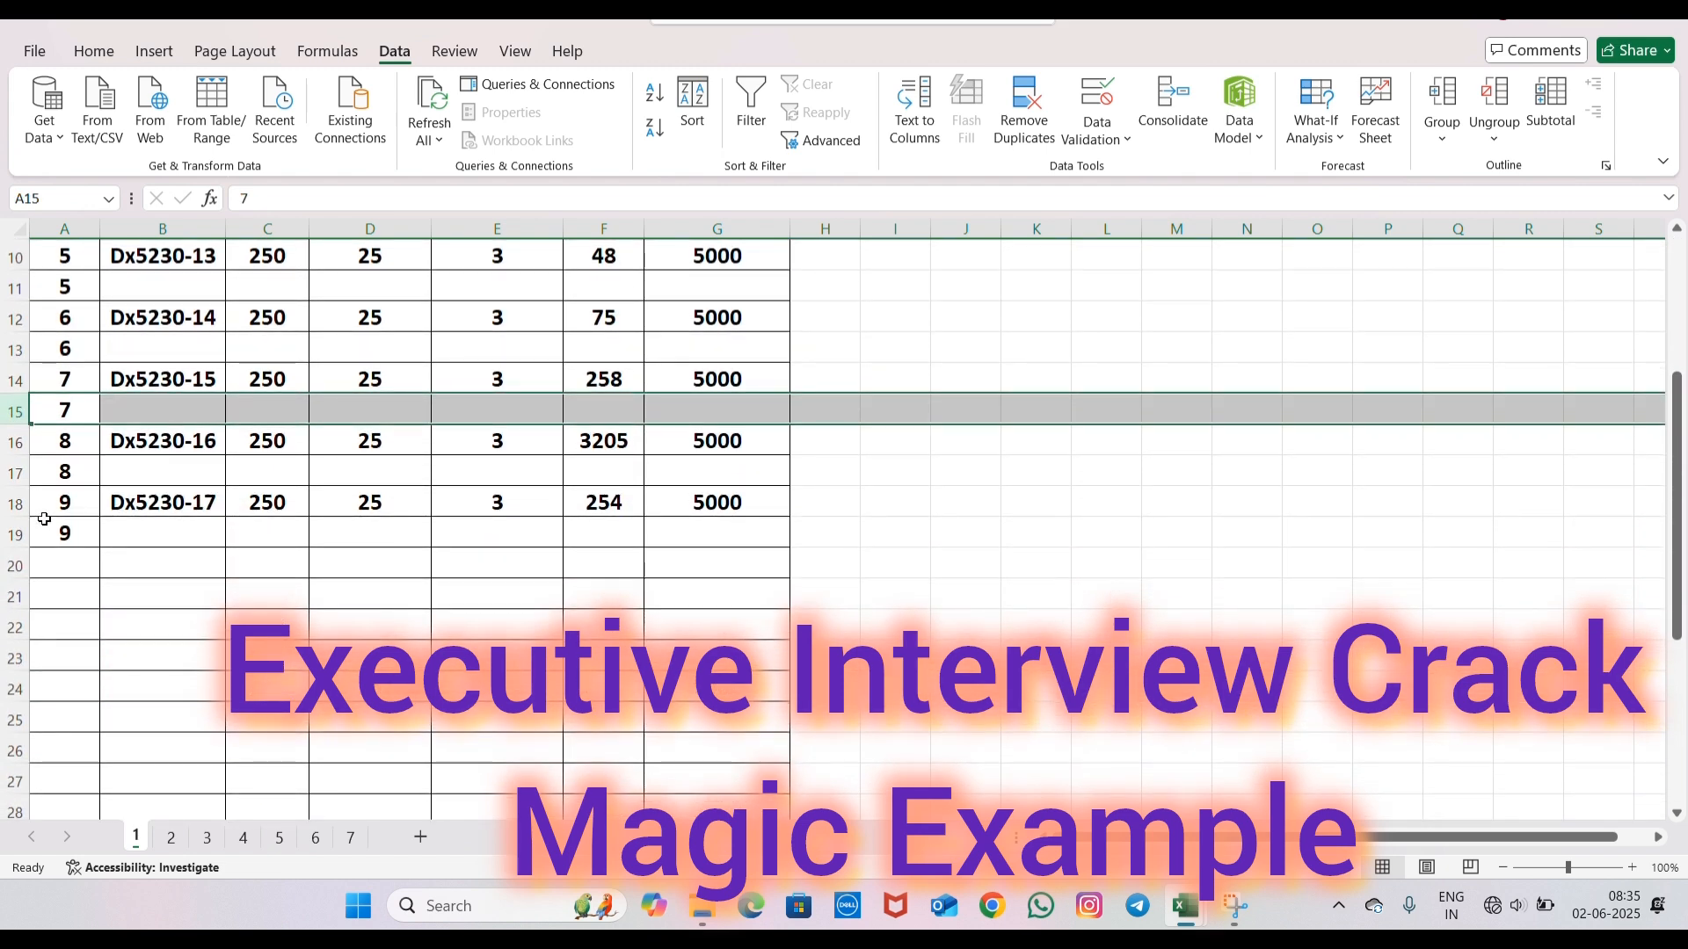
{"action": "left_click", "coordinate": [18, 472]}
{"action": "left_click", "coordinate": [22, 532]}
{"action": "scroll", "coordinate": [587, 591], "scroll_direction": "up", "scroll_amount": 3}
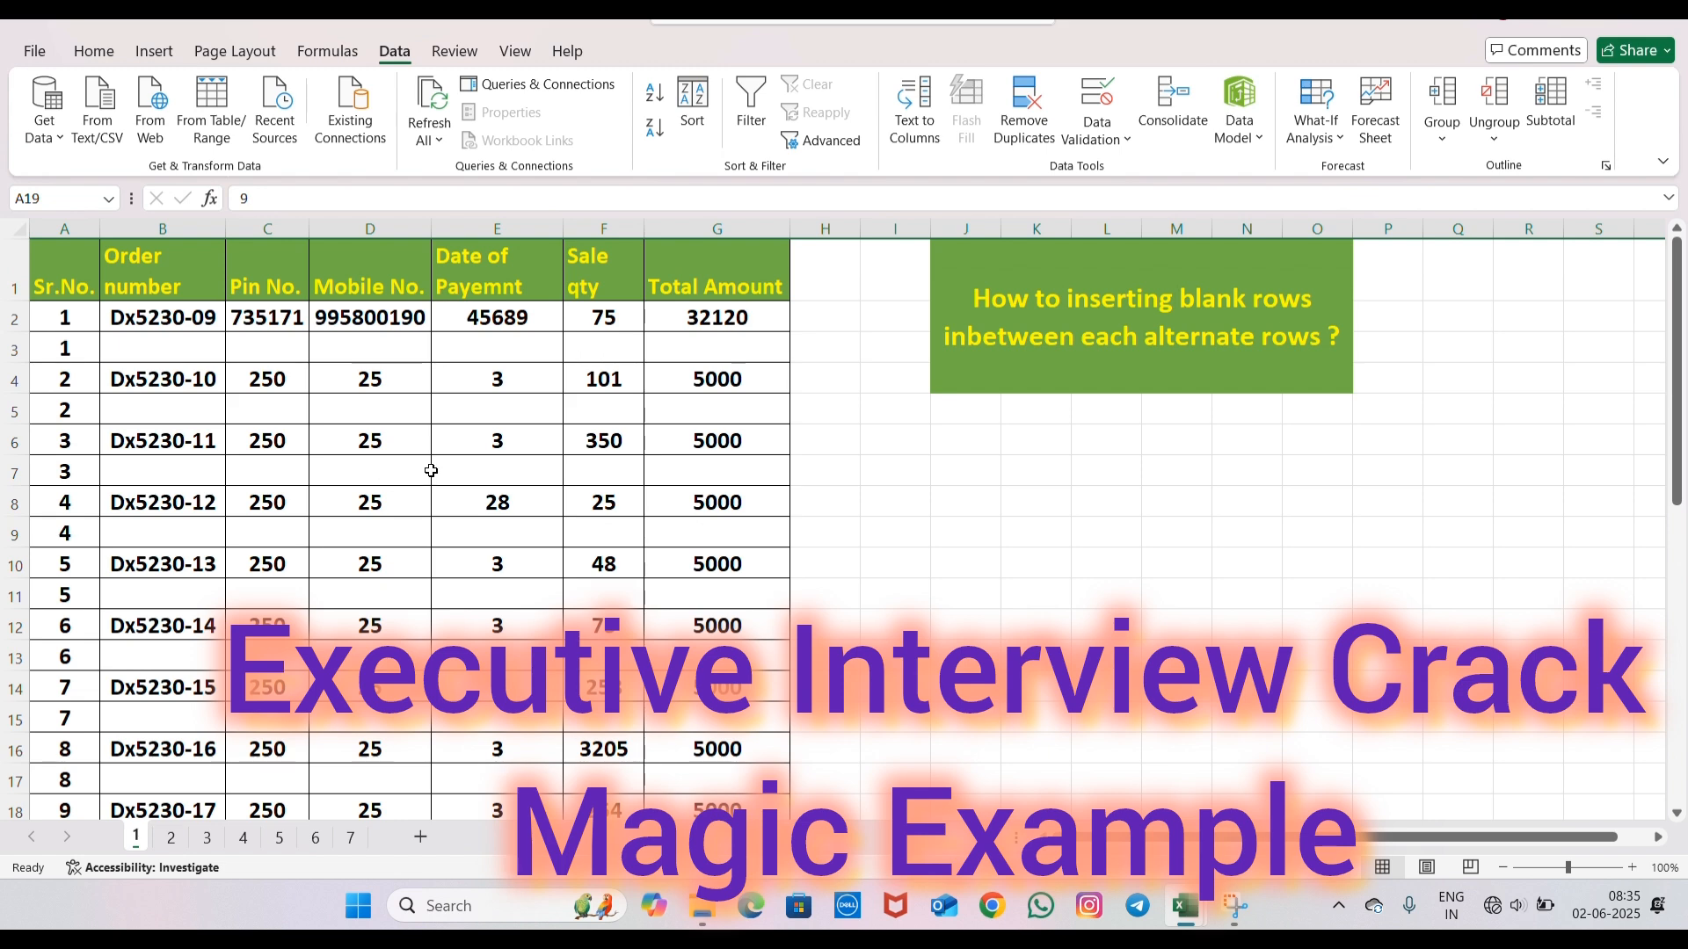
{"action": "scroll", "coordinate": [431, 471], "scroll_direction": "down", "scroll_amount": 2}
{"action": "scroll", "coordinate": [431, 471], "scroll_direction": "up", "scroll_amount": 2}
- Check the formula behind the second Mobile No. entry and undo the sort by Sr.No
{"action": "left_click", "coordinate": [372, 384]}
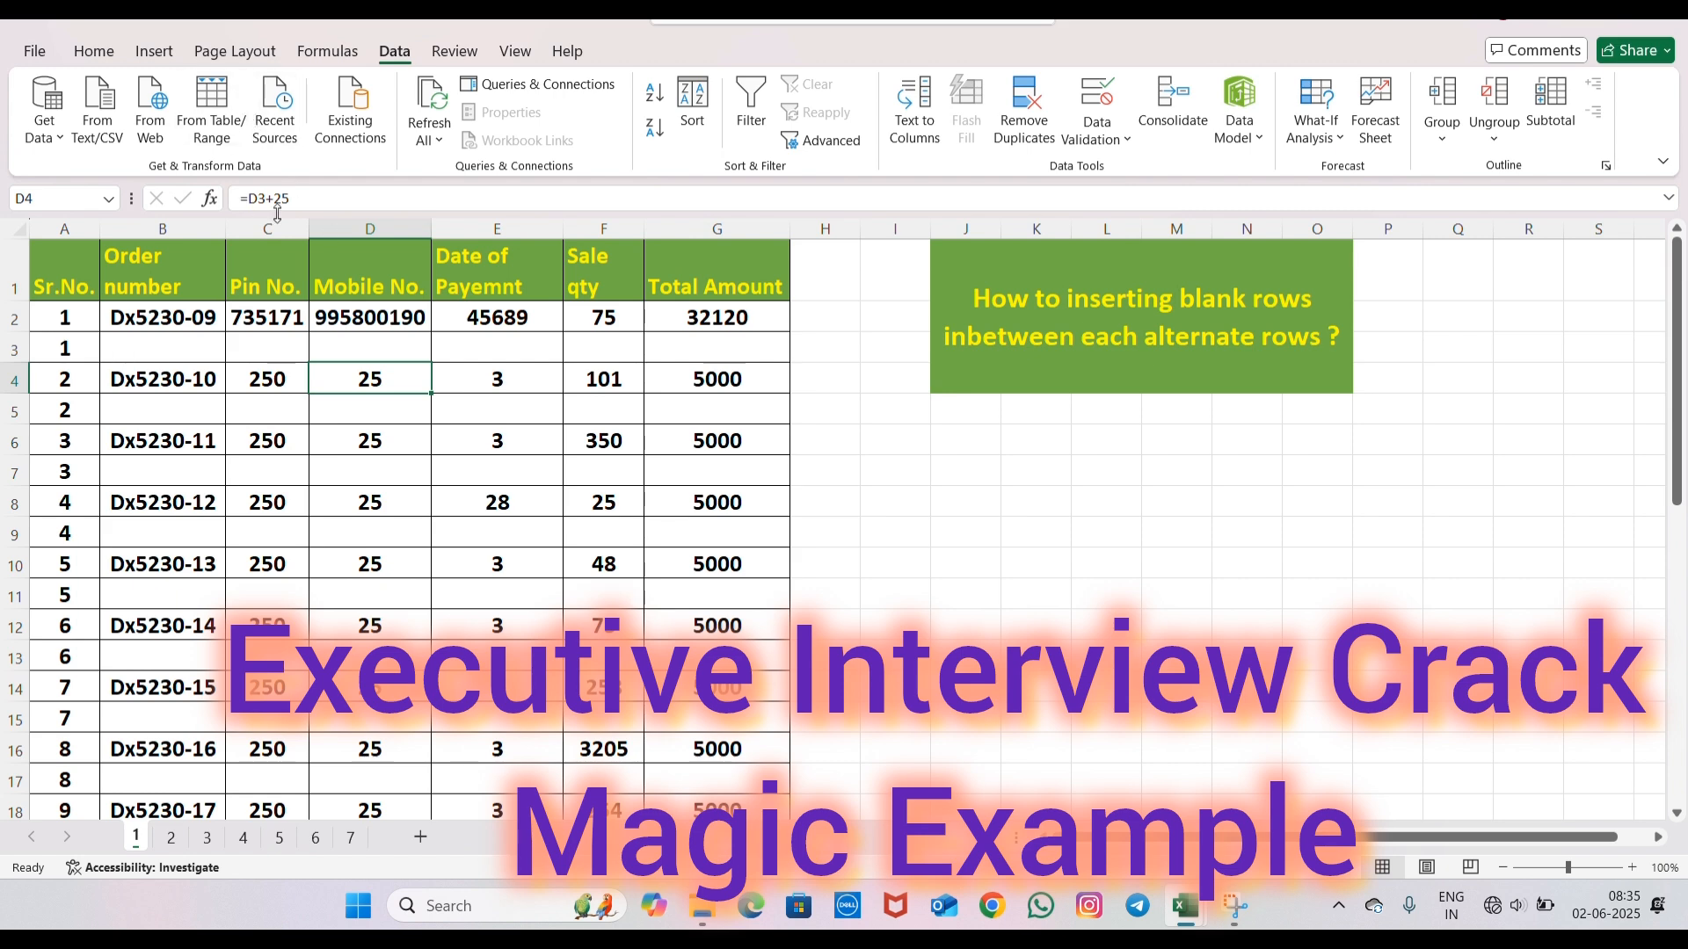
{"action": "key", "text": "ctrl+z"}
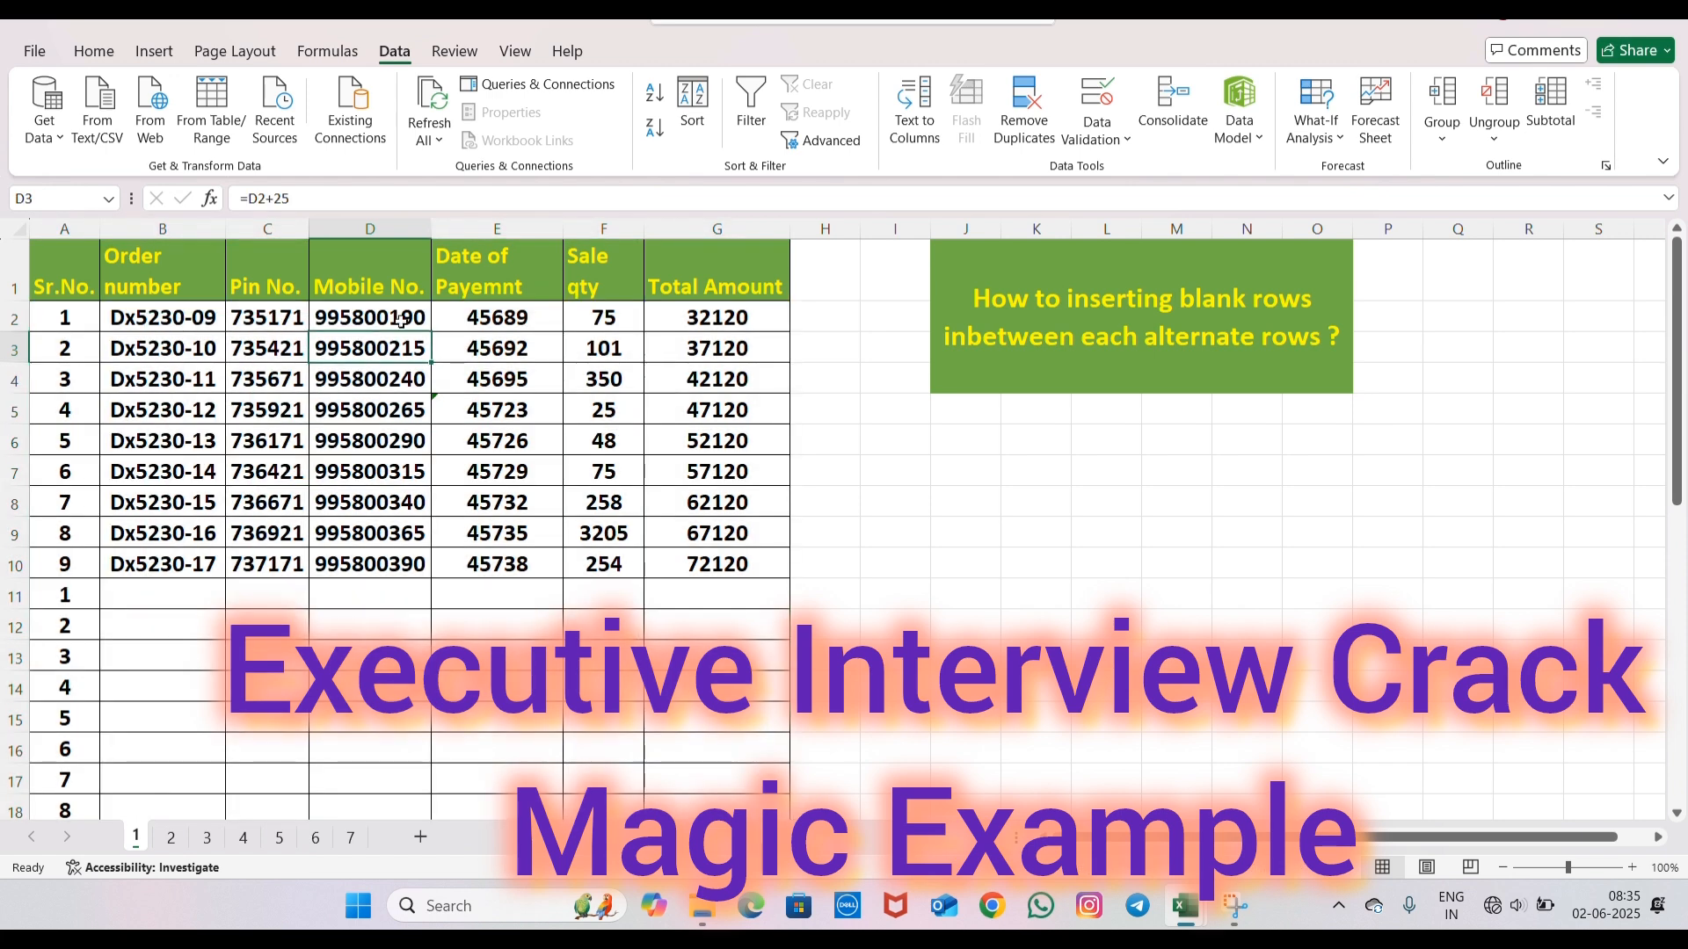
{"action": "key", "text": "Left"}
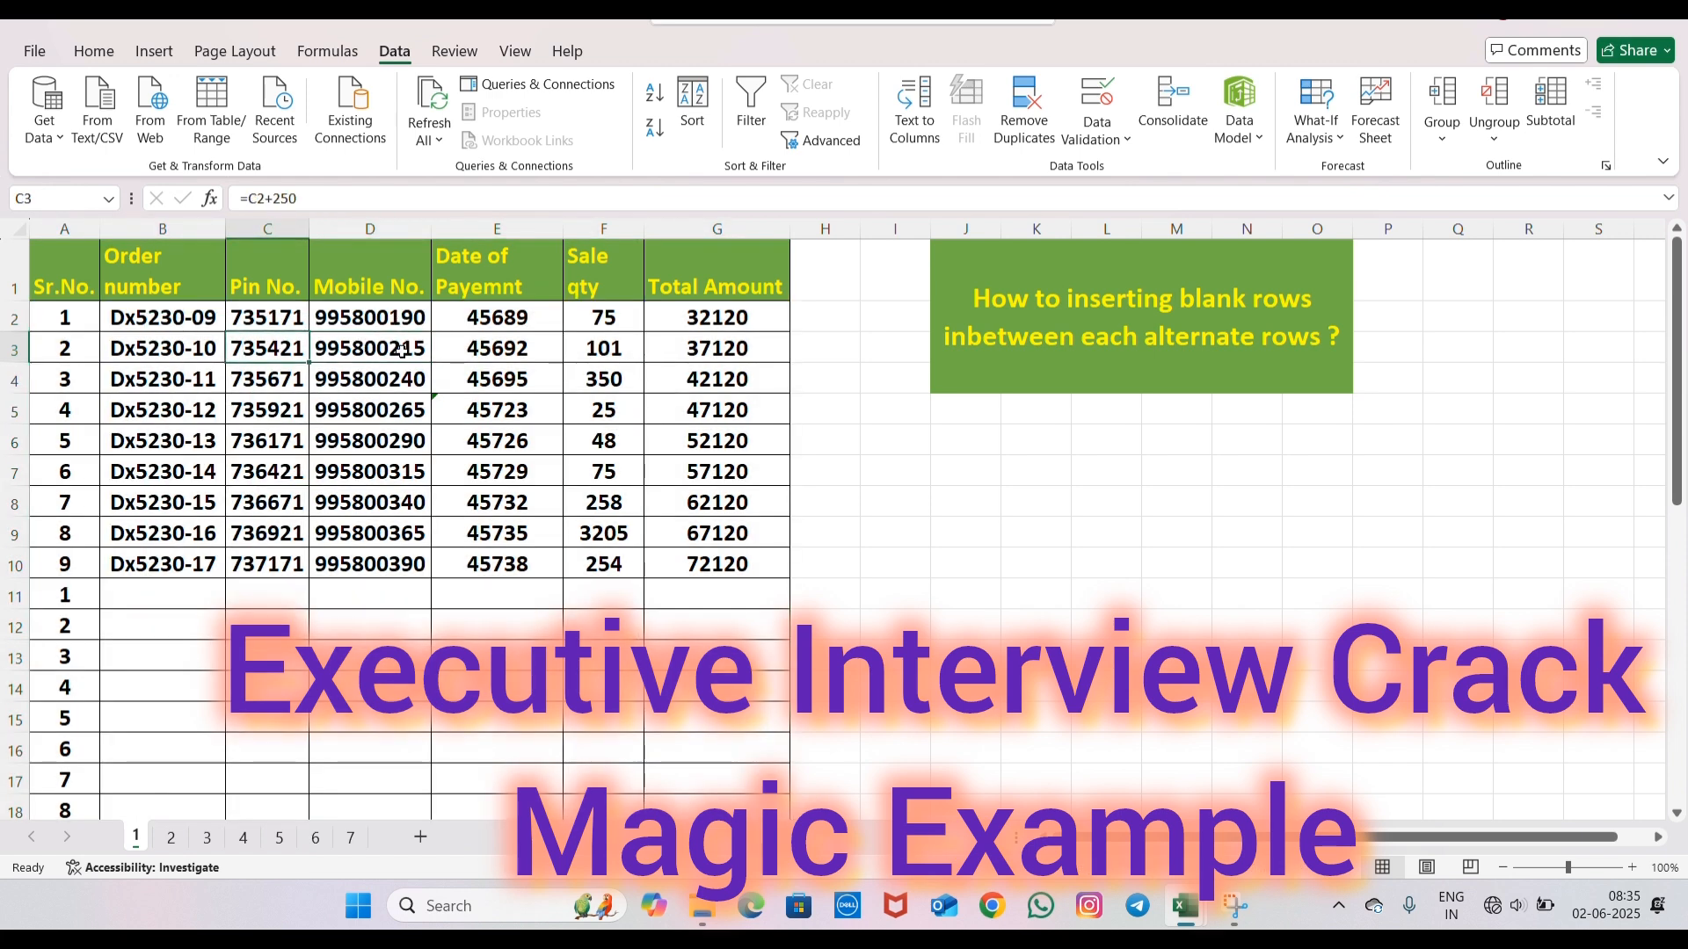
- Replace the Pin No. and Mobile No. formulas in C3:D10 with their values by copying and pasting values only
{"action": "left_click_drag", "start_coordinate": [266, 346], "coordinate": [404, 564]}
{"action": "key", "text": "ctrl+c"}
{"action": "right_click", "coordinate": [268, 363]}
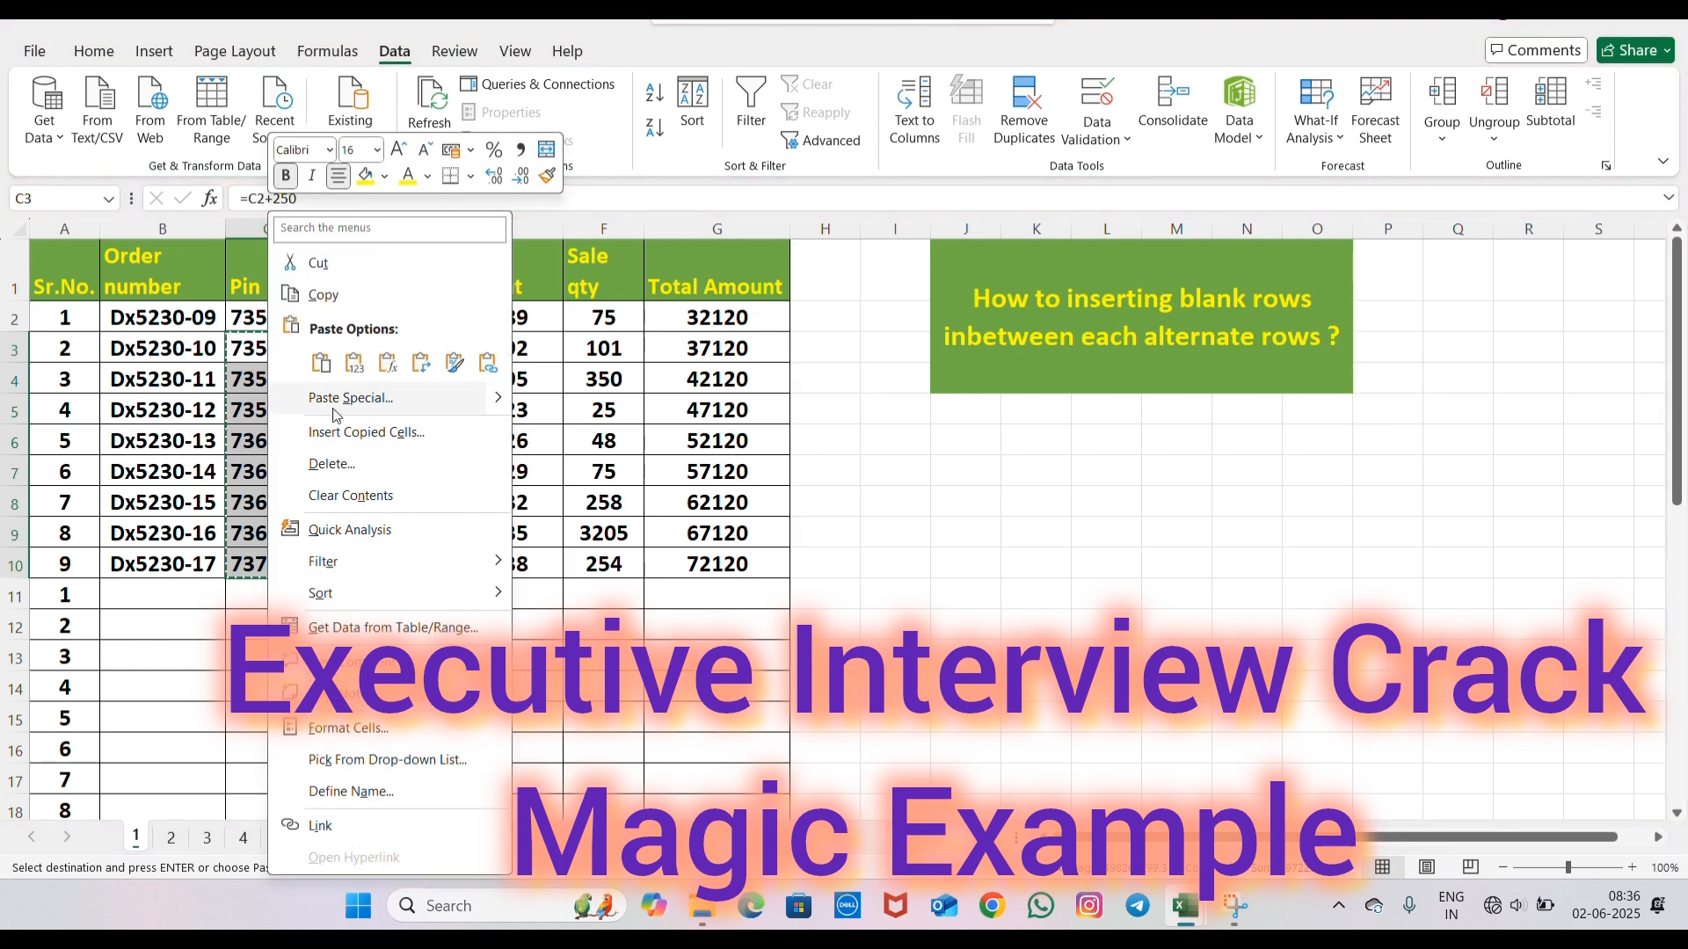
{"action": "left_click", "coordinate": [356, 363]}
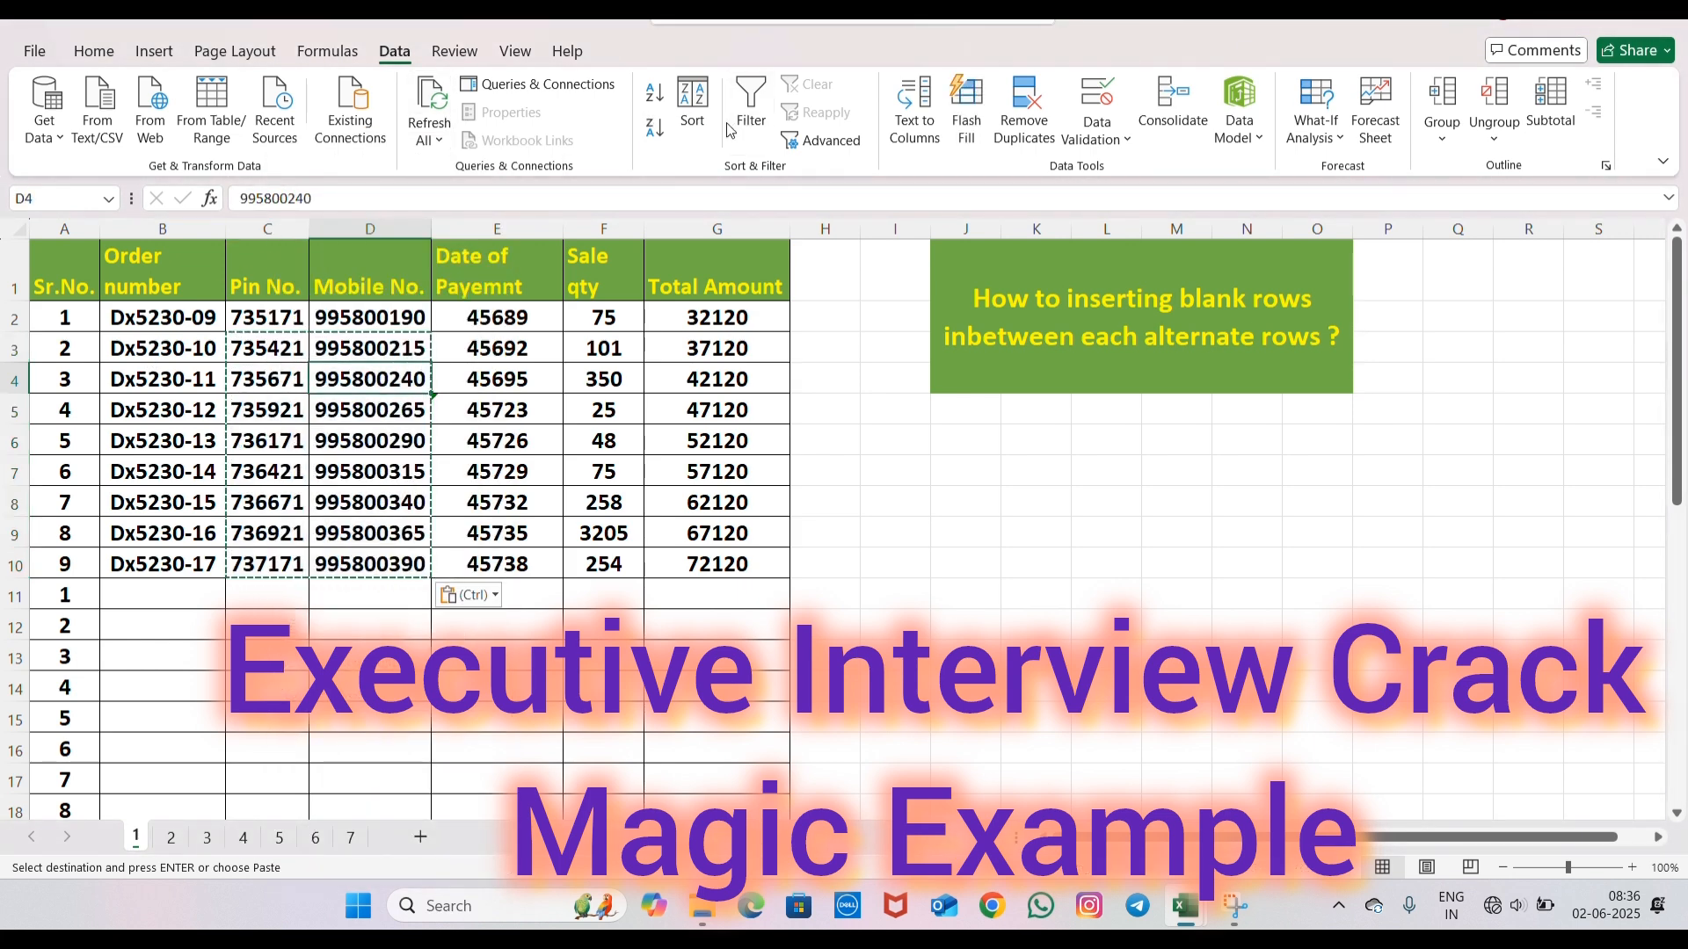
- Sort the table by Sr.No. on cell values, smallest to largest, and check the alternating blank rows
{"action": "left_click", "coordinate": [689, 101]}
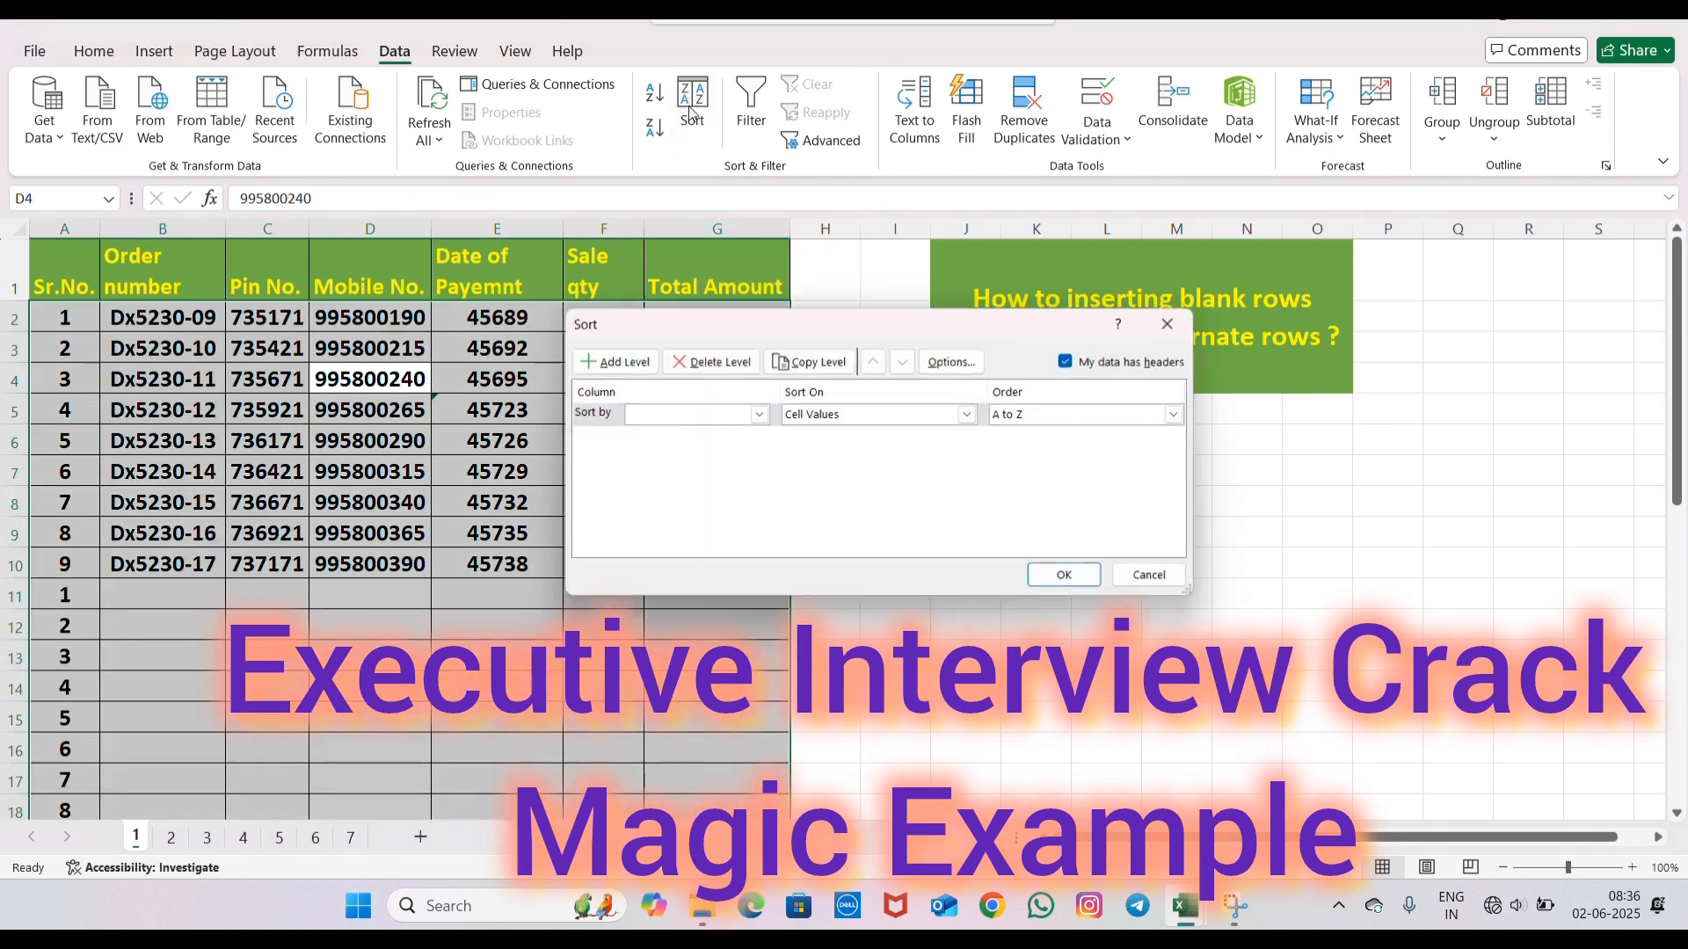
{"action": "left_click", "coordinate": [757, 414]}
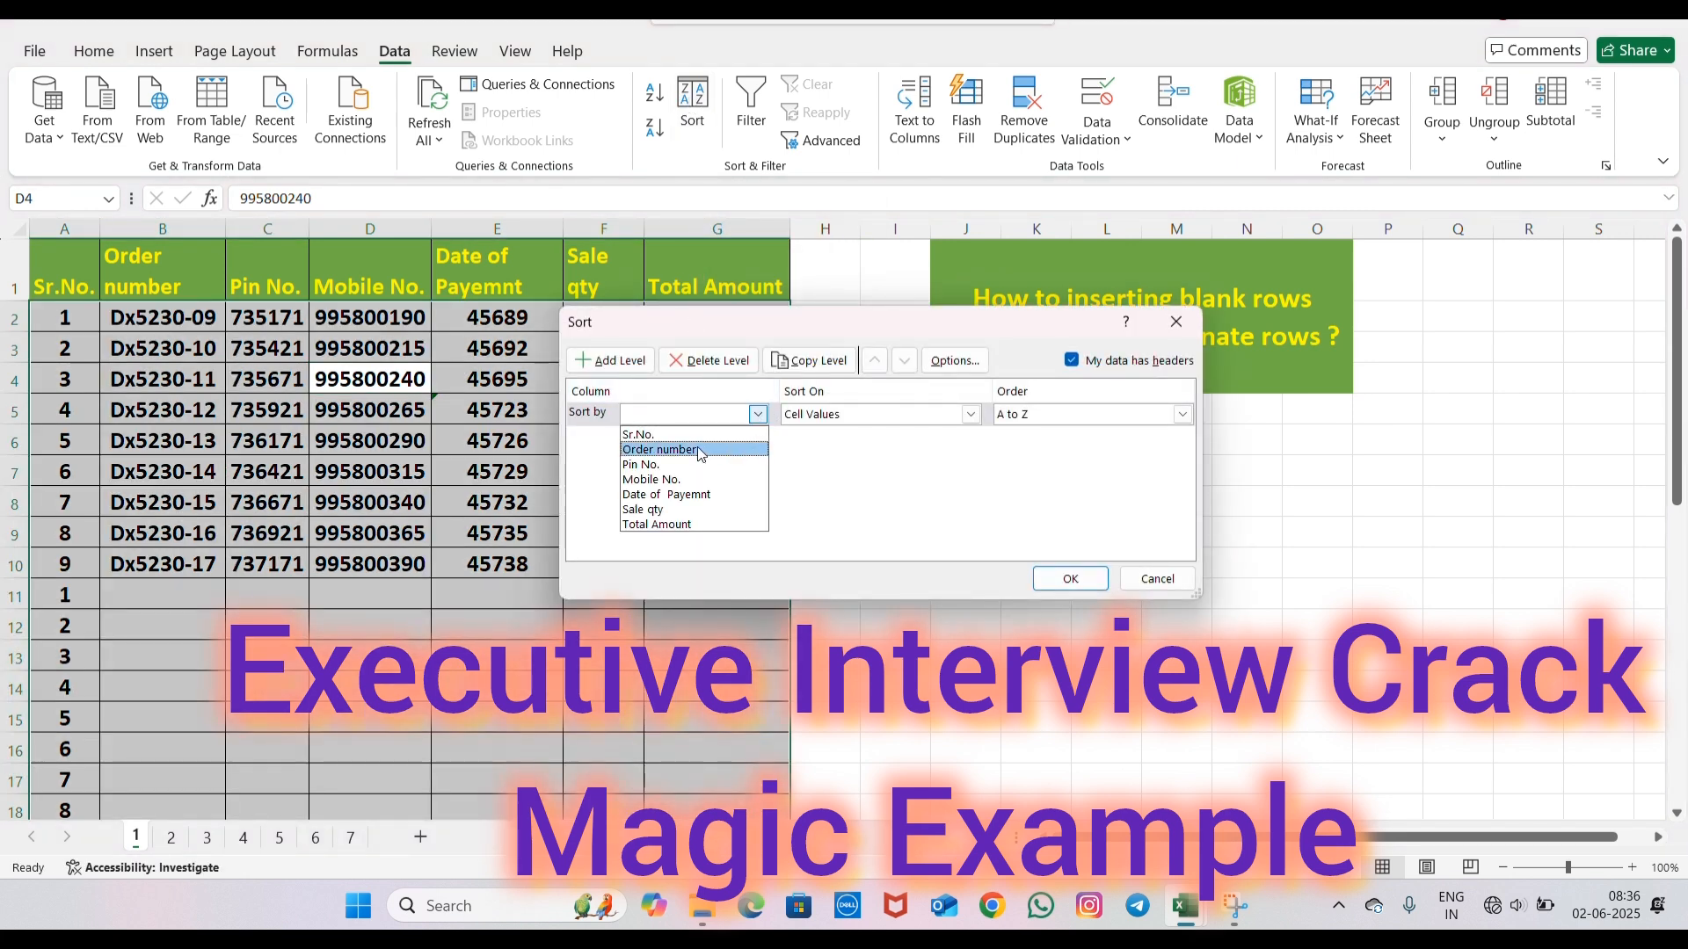
{"action": "left_click", "coordinate": [698, 433]}
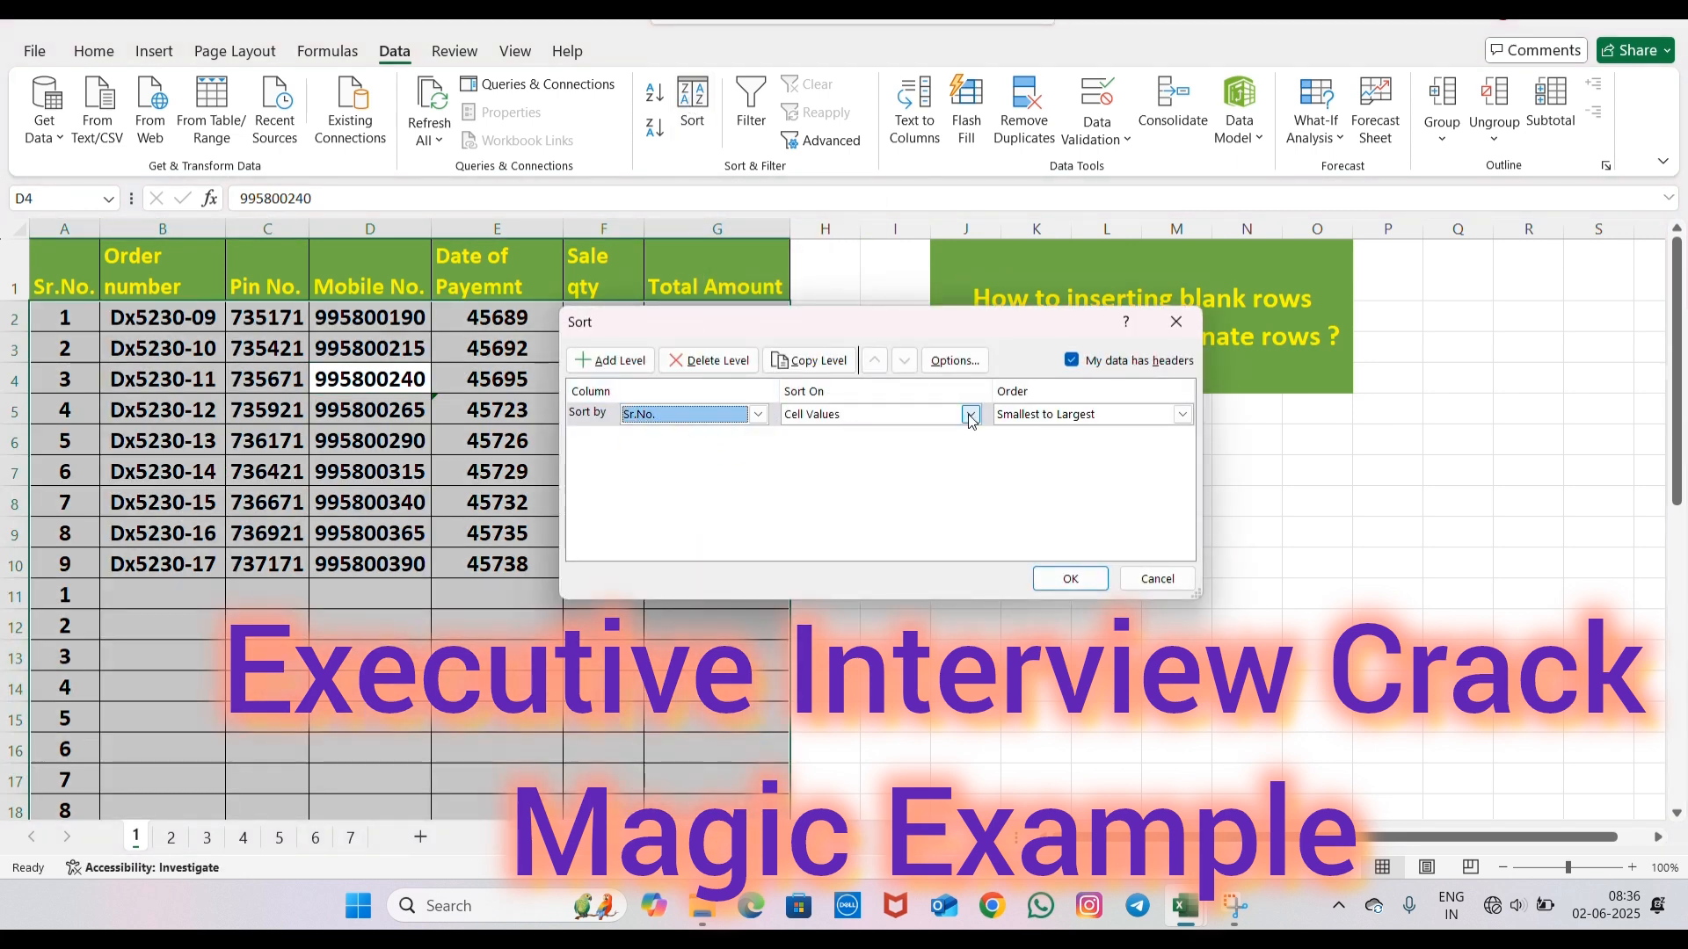
{"action": "left_click", "coordinate": [1070, 578]}
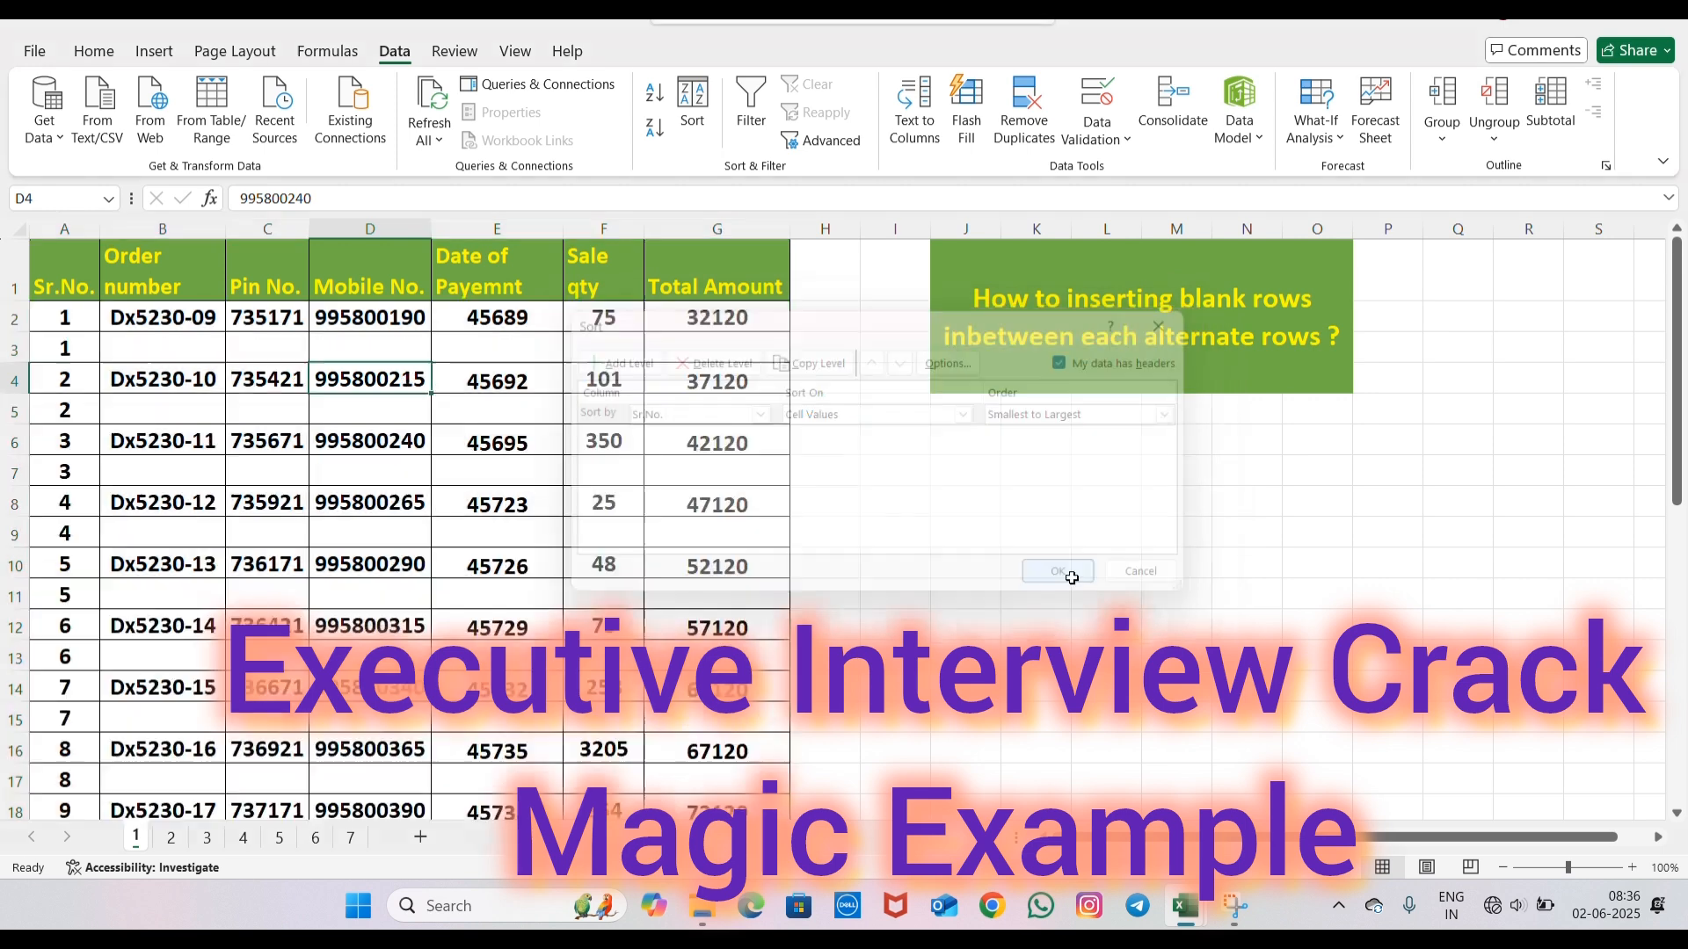
{"action": "scroll", "coordinate": [522, 453], "scroll_direction": "down", "scroll_amount": 3}
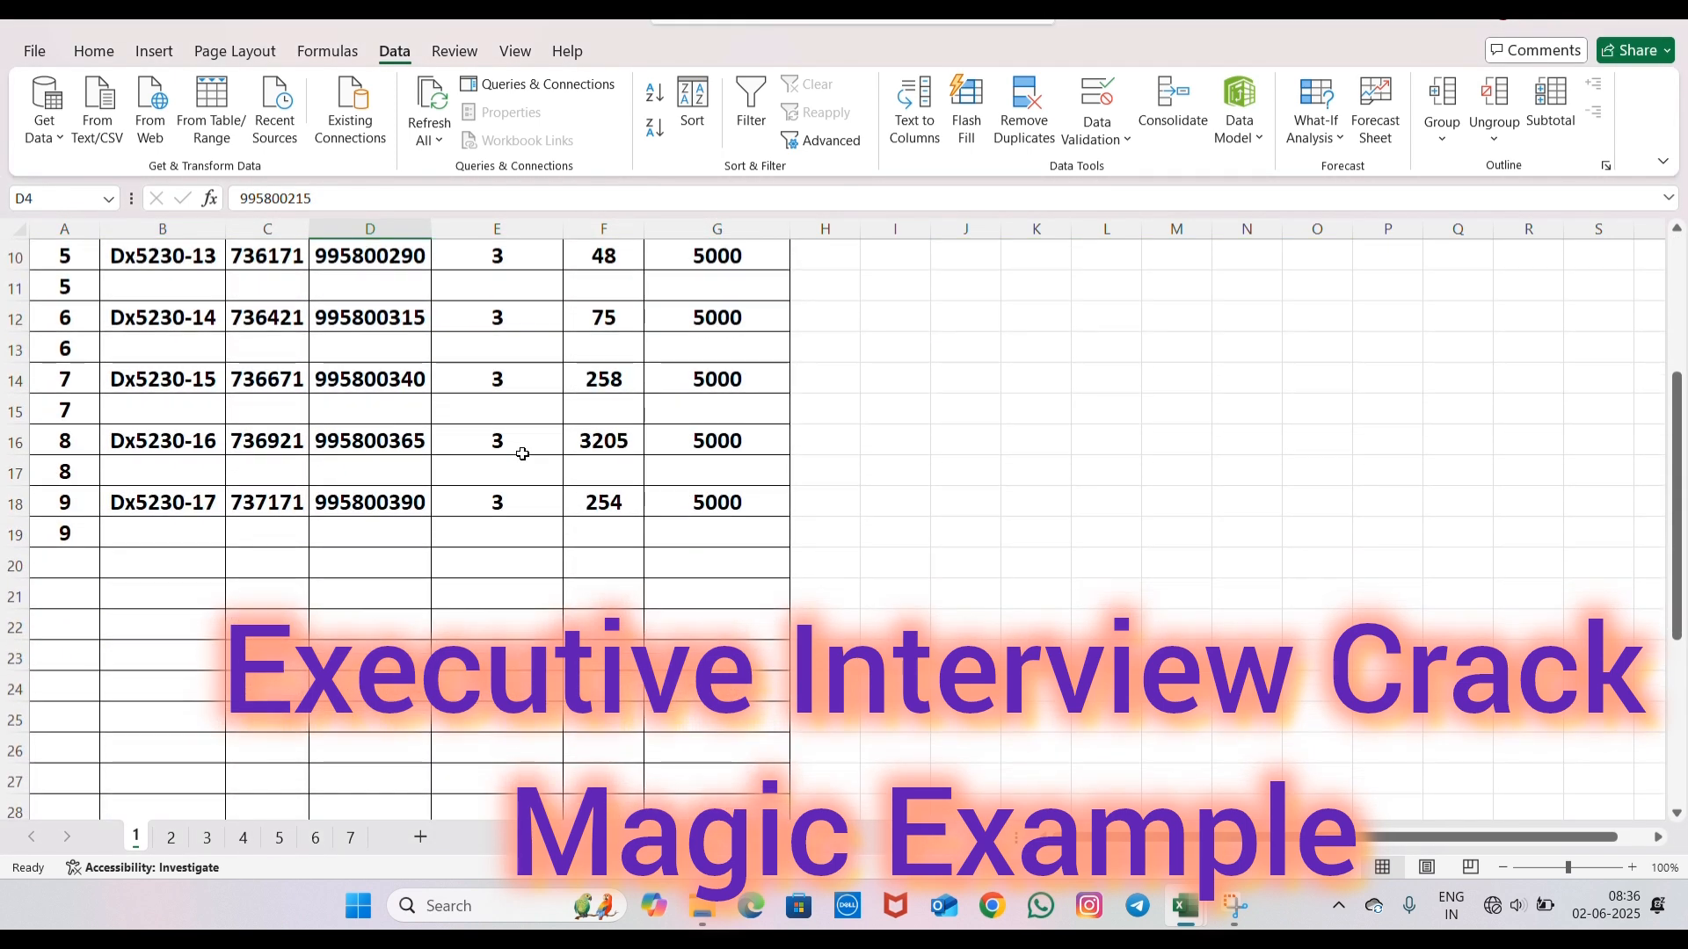
{"action": "scroll", "coordinate": [521, 454], "scroll_direction": "up", "scroll_amount": 3}
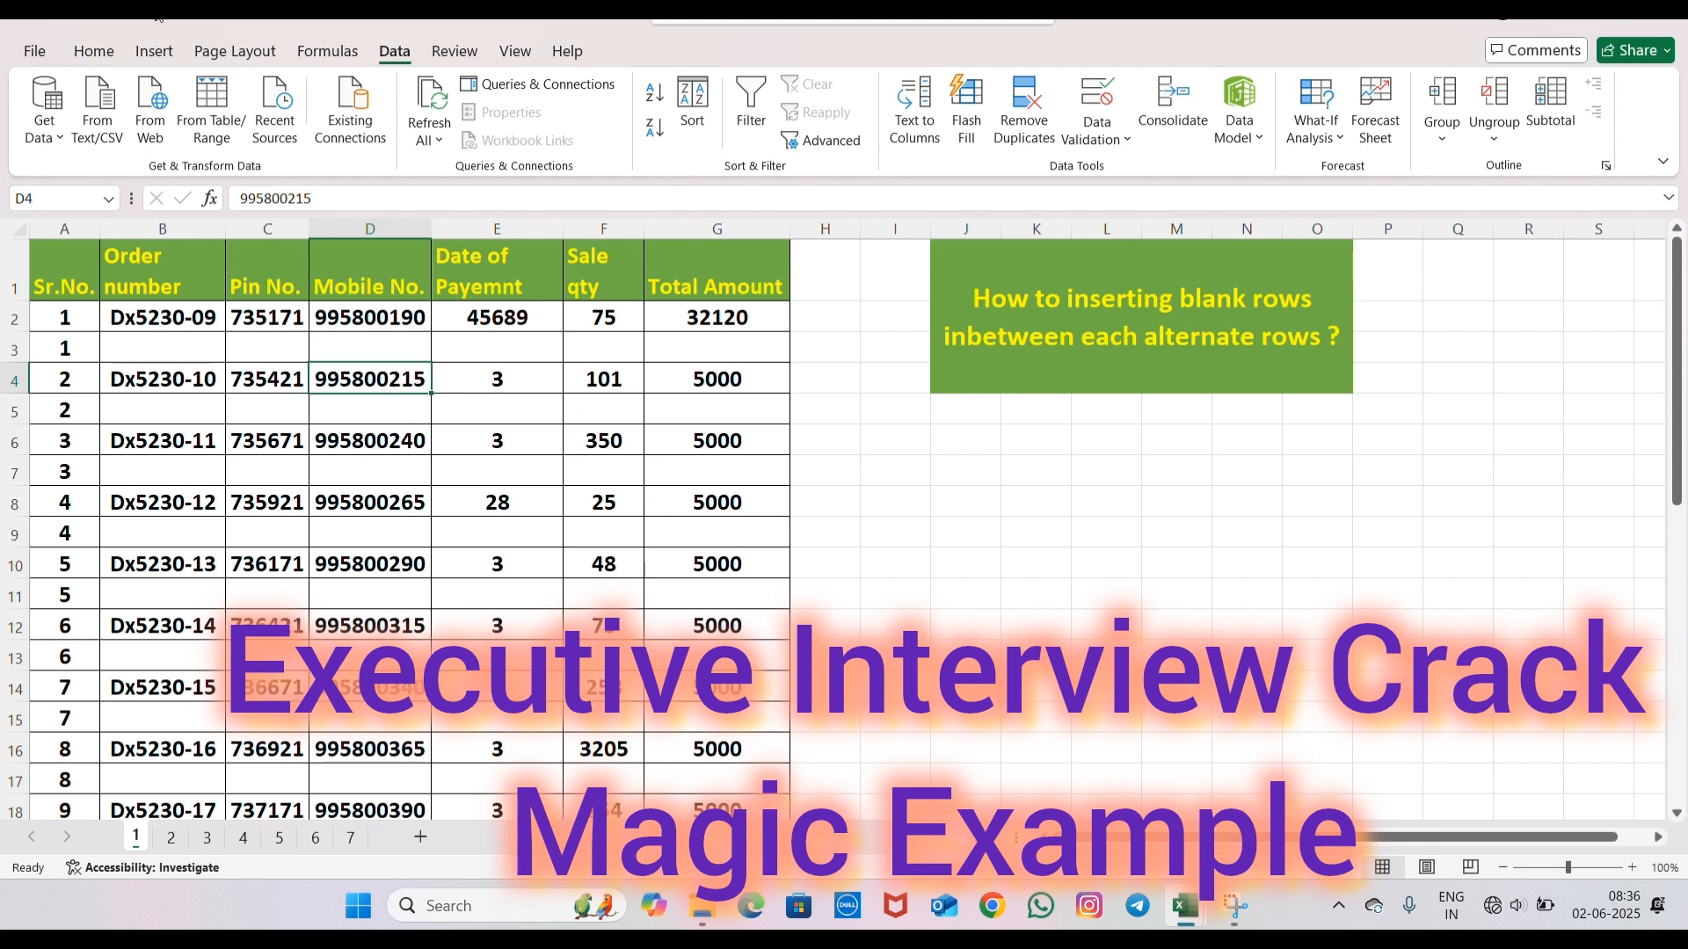
- Switch to sheet 2, open the ribbon customization options and list All Commands
{"action": "left_click", "coordinate": [171, 838]}
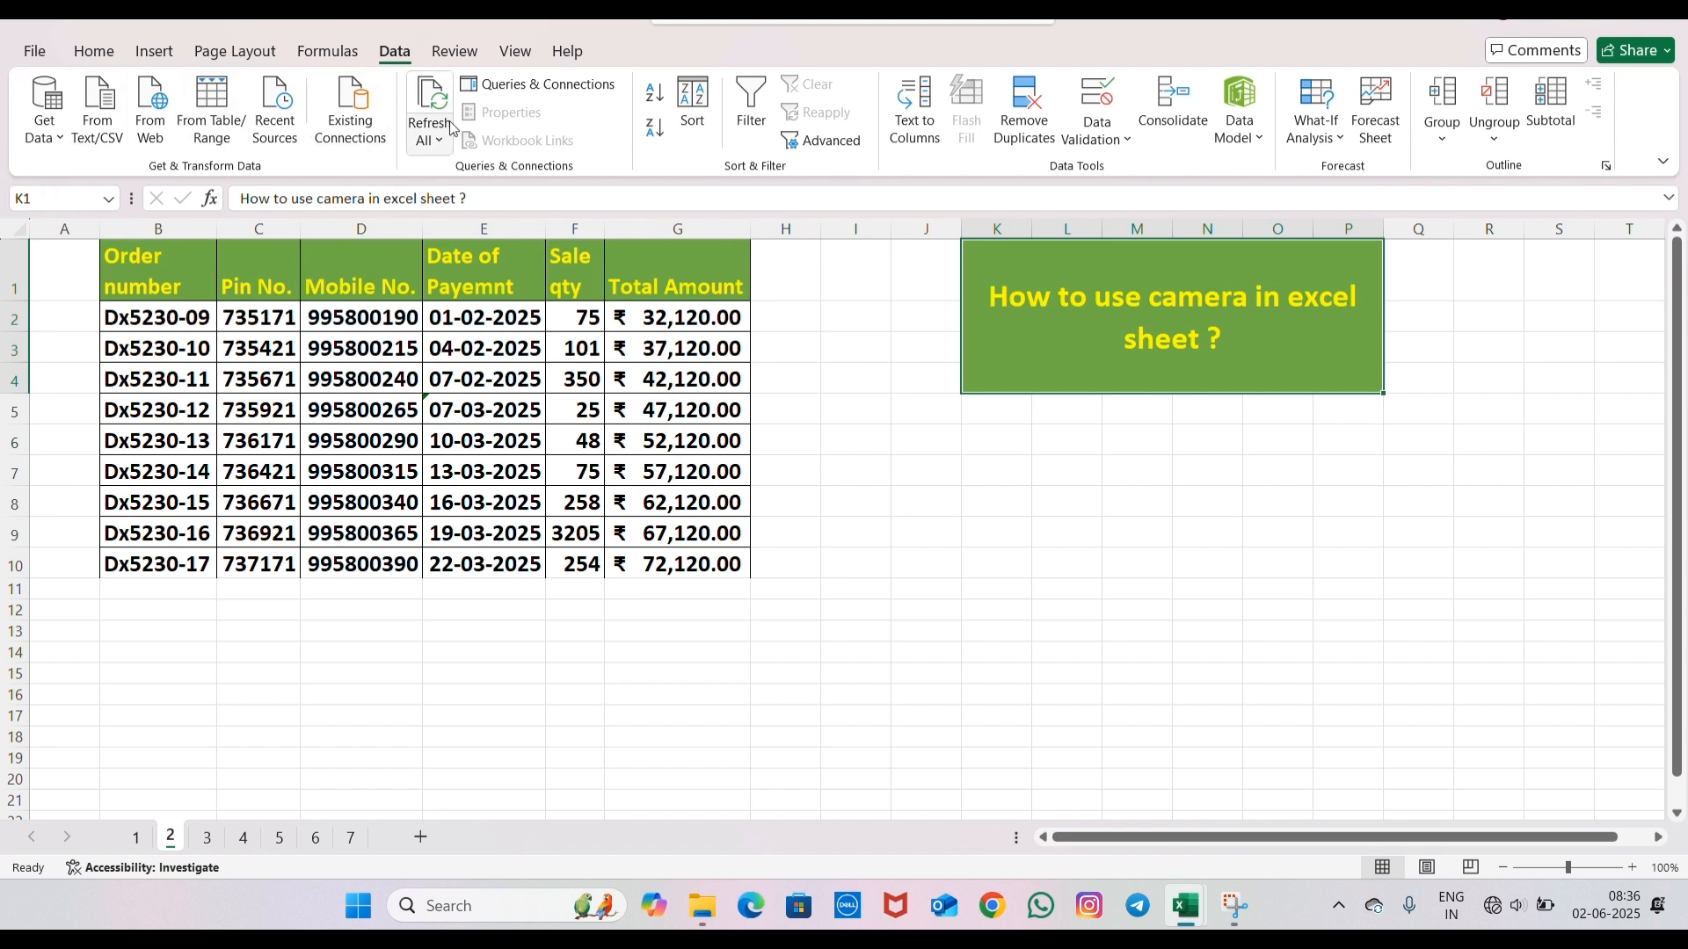
{"action": "left_click", "coordinate": [34, 51]}
{"action": "left_click", "coordinate": [58, 841]}
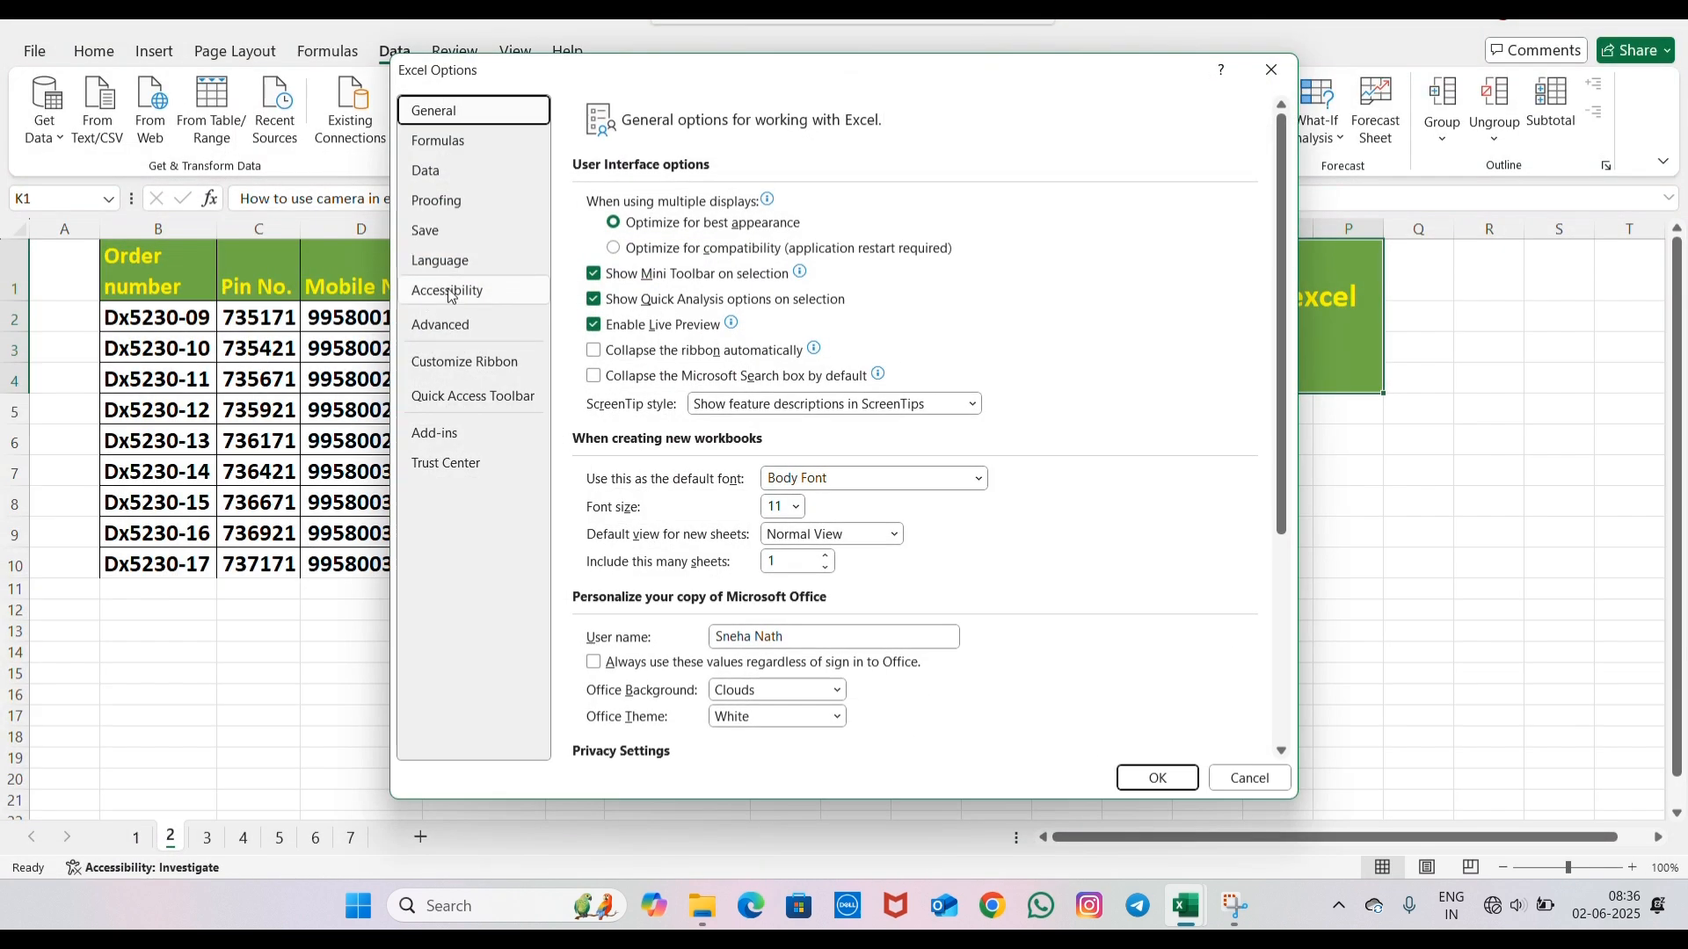
{"action": "left_click", "coordinate": [464, 364]}
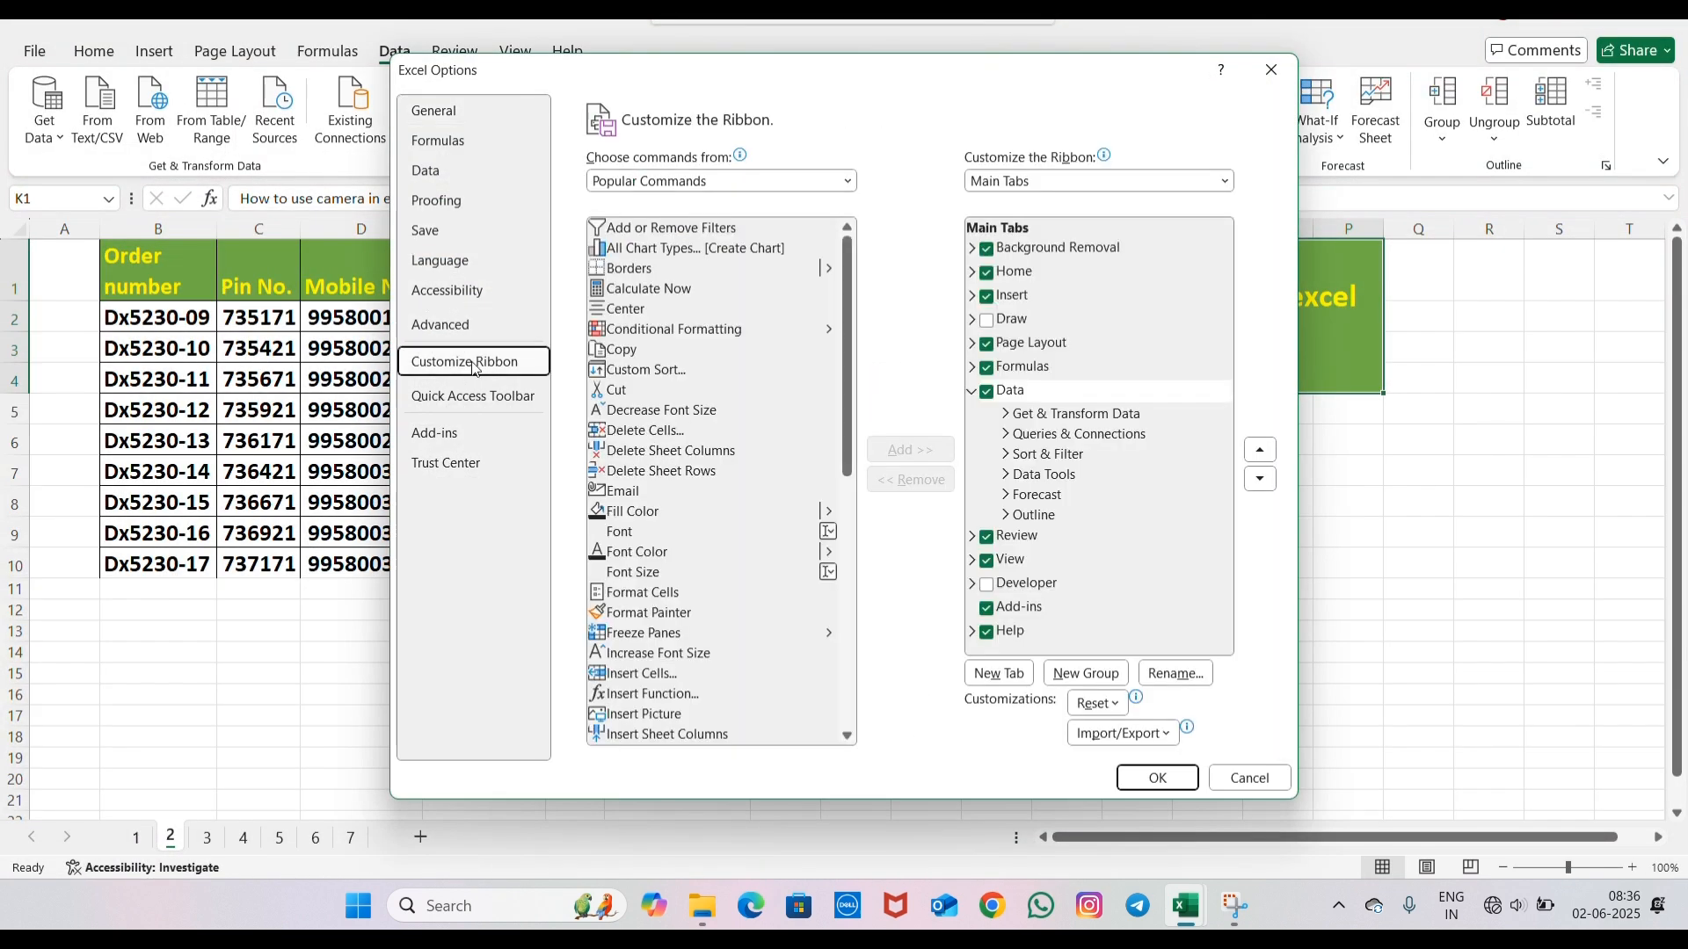
{"action": "left_click", "coordinate": [681, 186]}
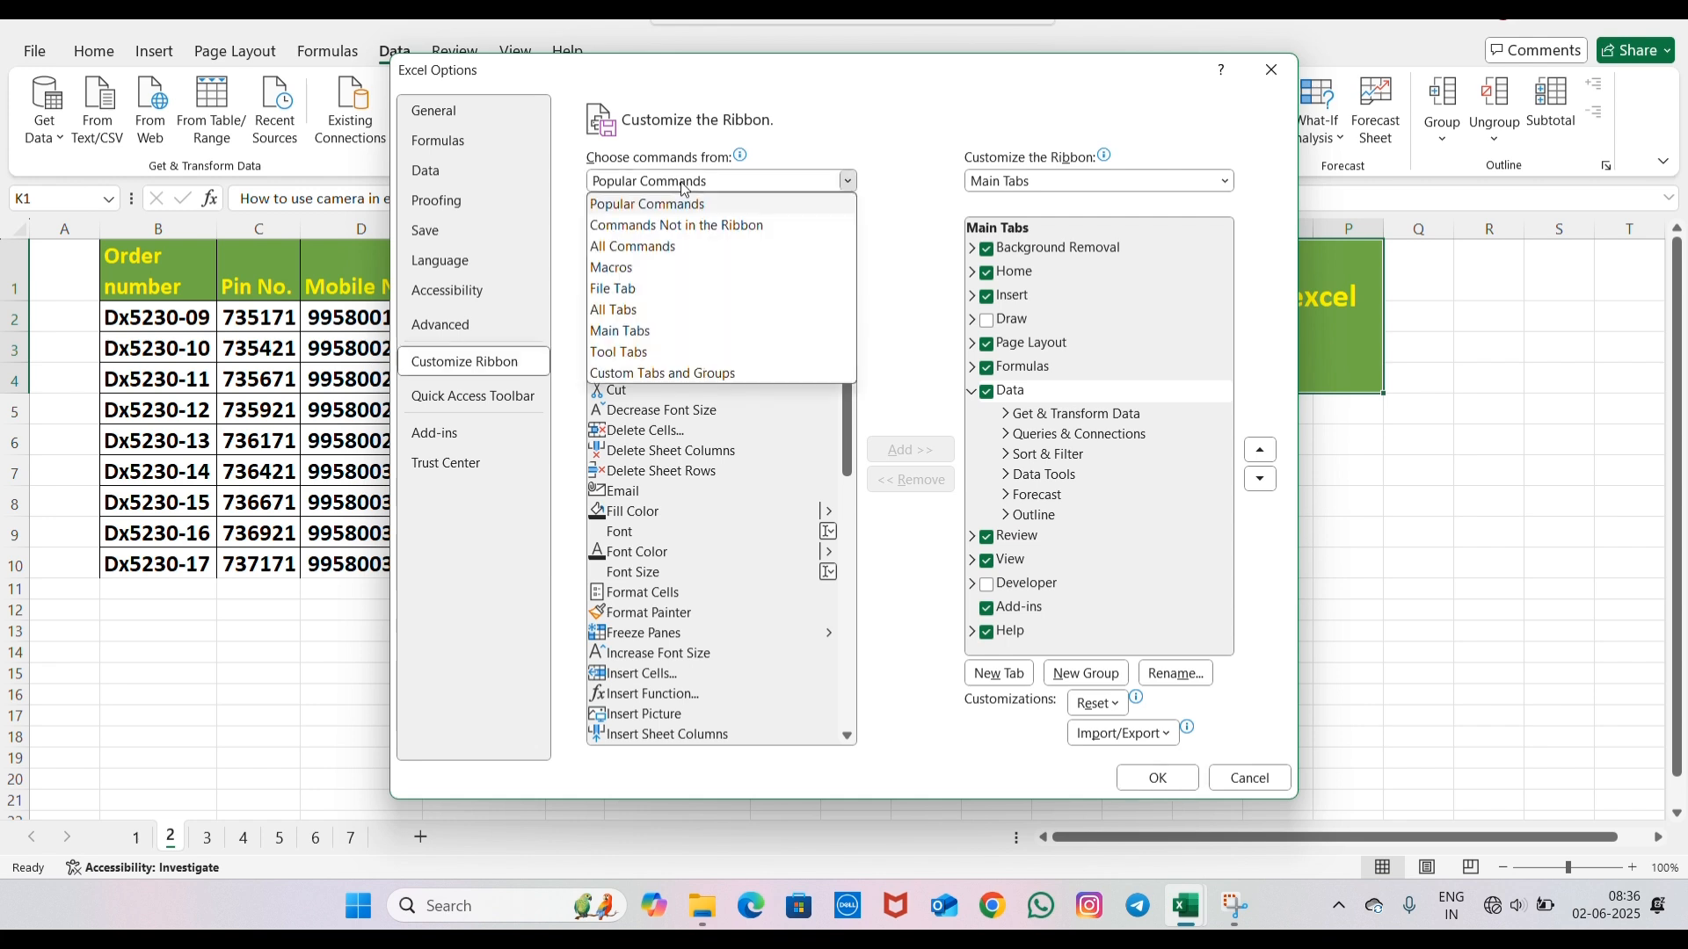
{"action": "left_click", "coordinate": [645, 249]}
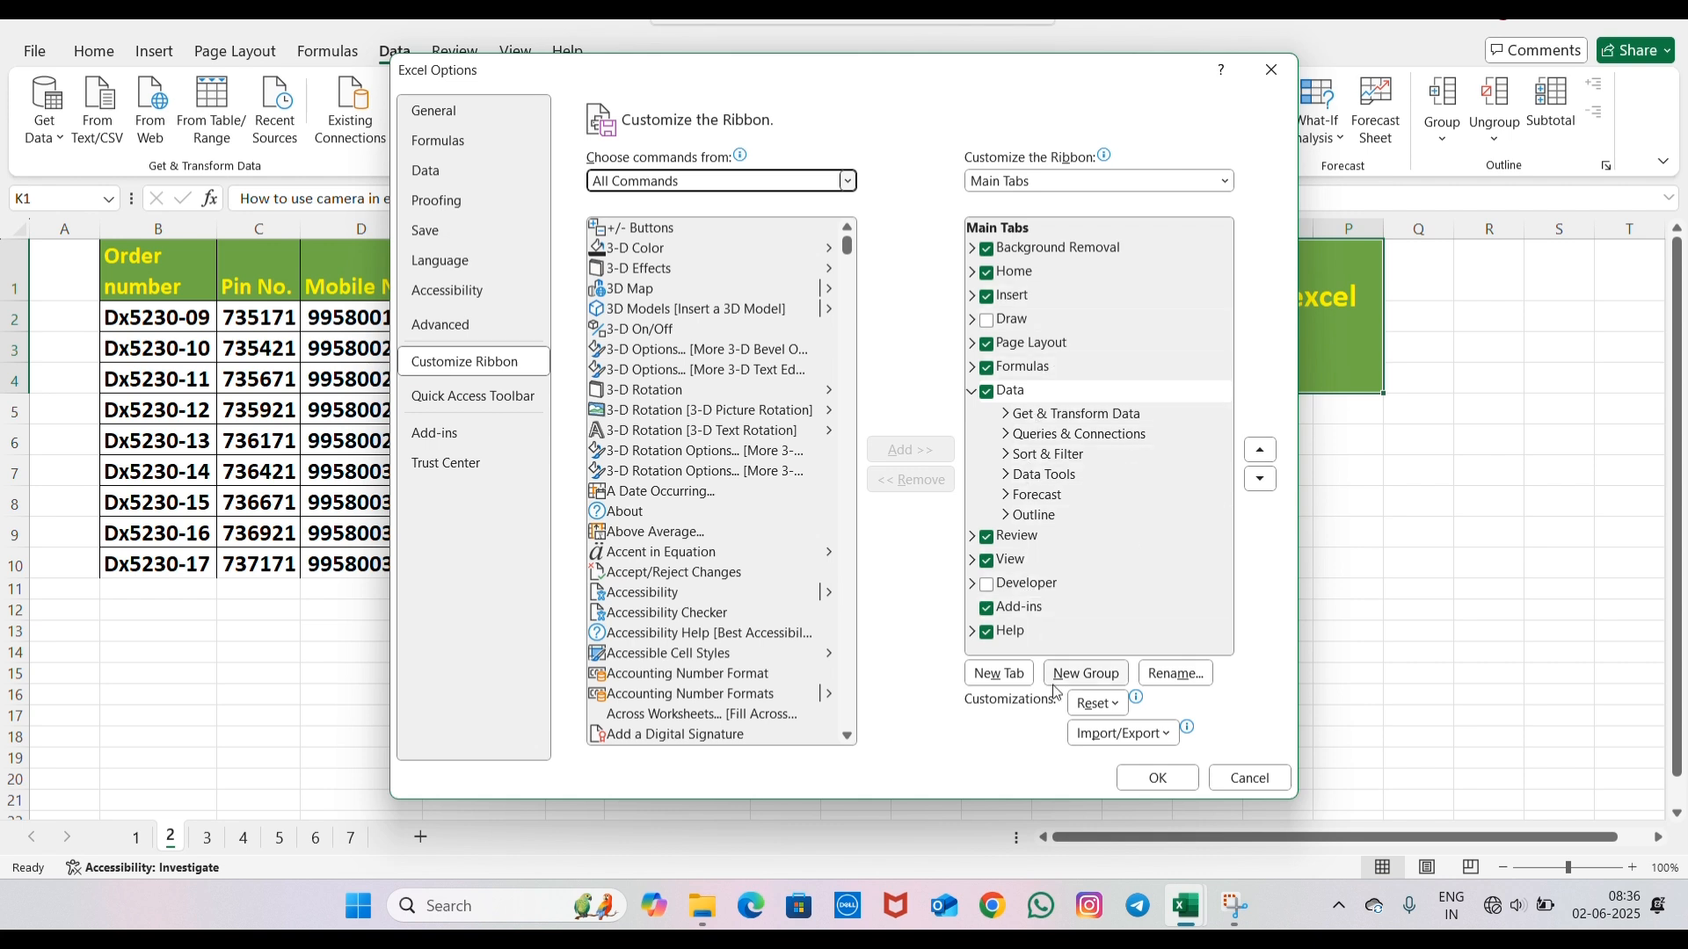
- Create a new custom ribbon tab, add the Camera command to its new group and apply the customization
{"action": "left_click", "coordinate": [999, 674]}
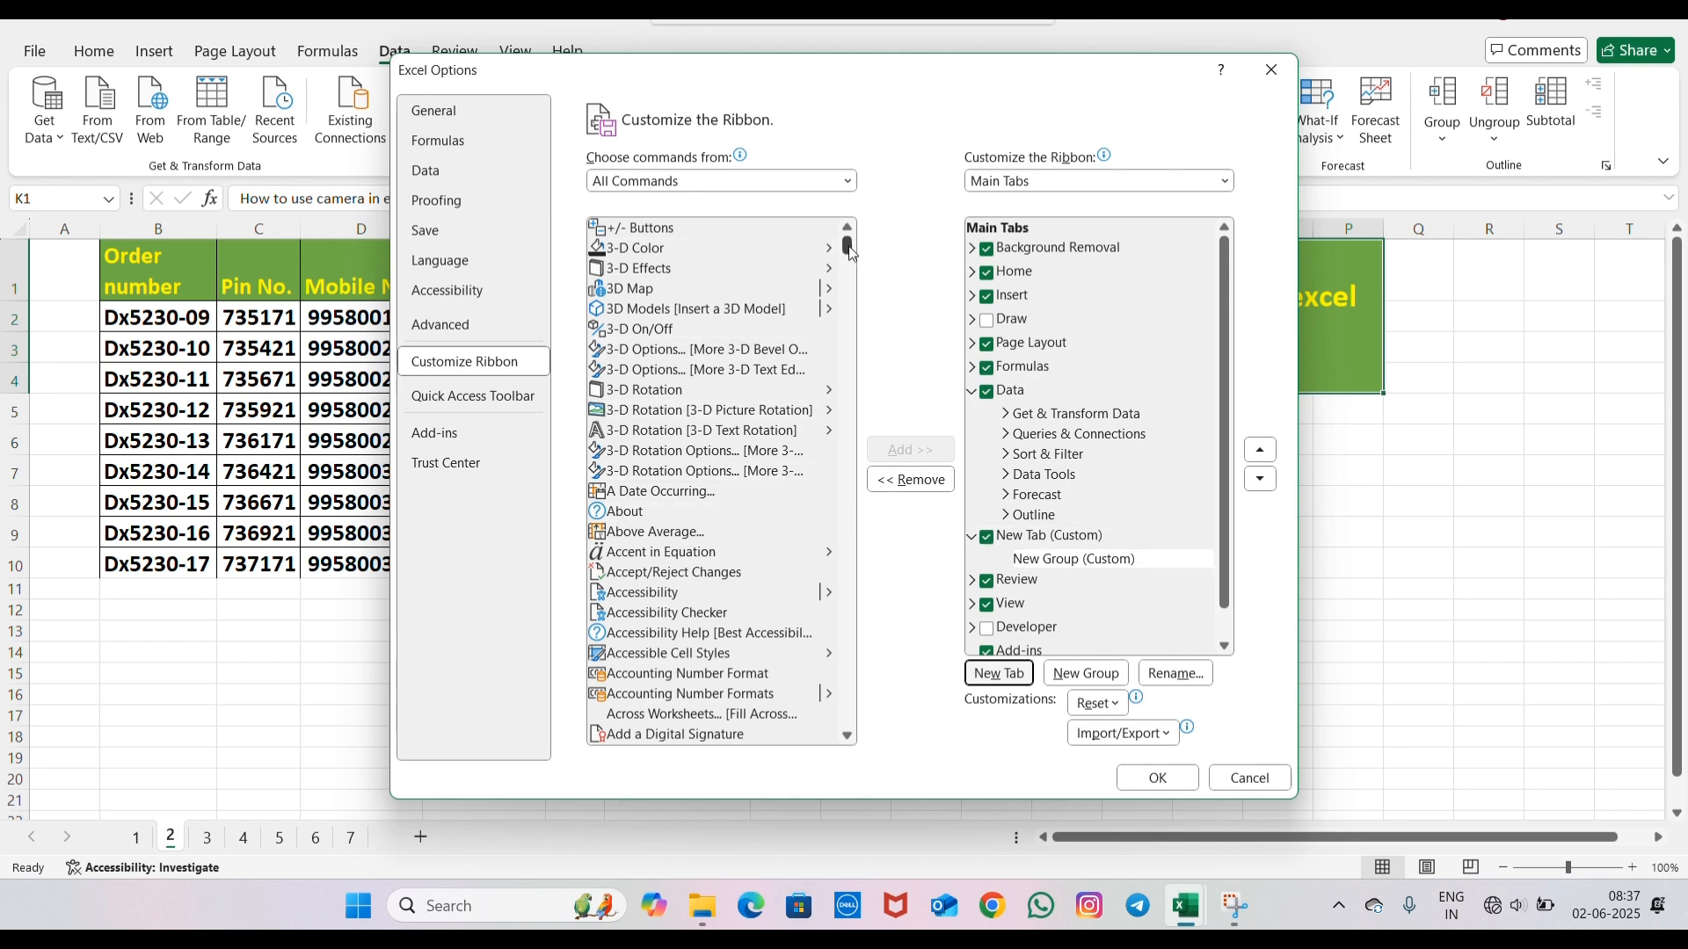
{"action": "left_click_drag", "start_coordinate": [849, 253], "coordinate": [848, 296]}
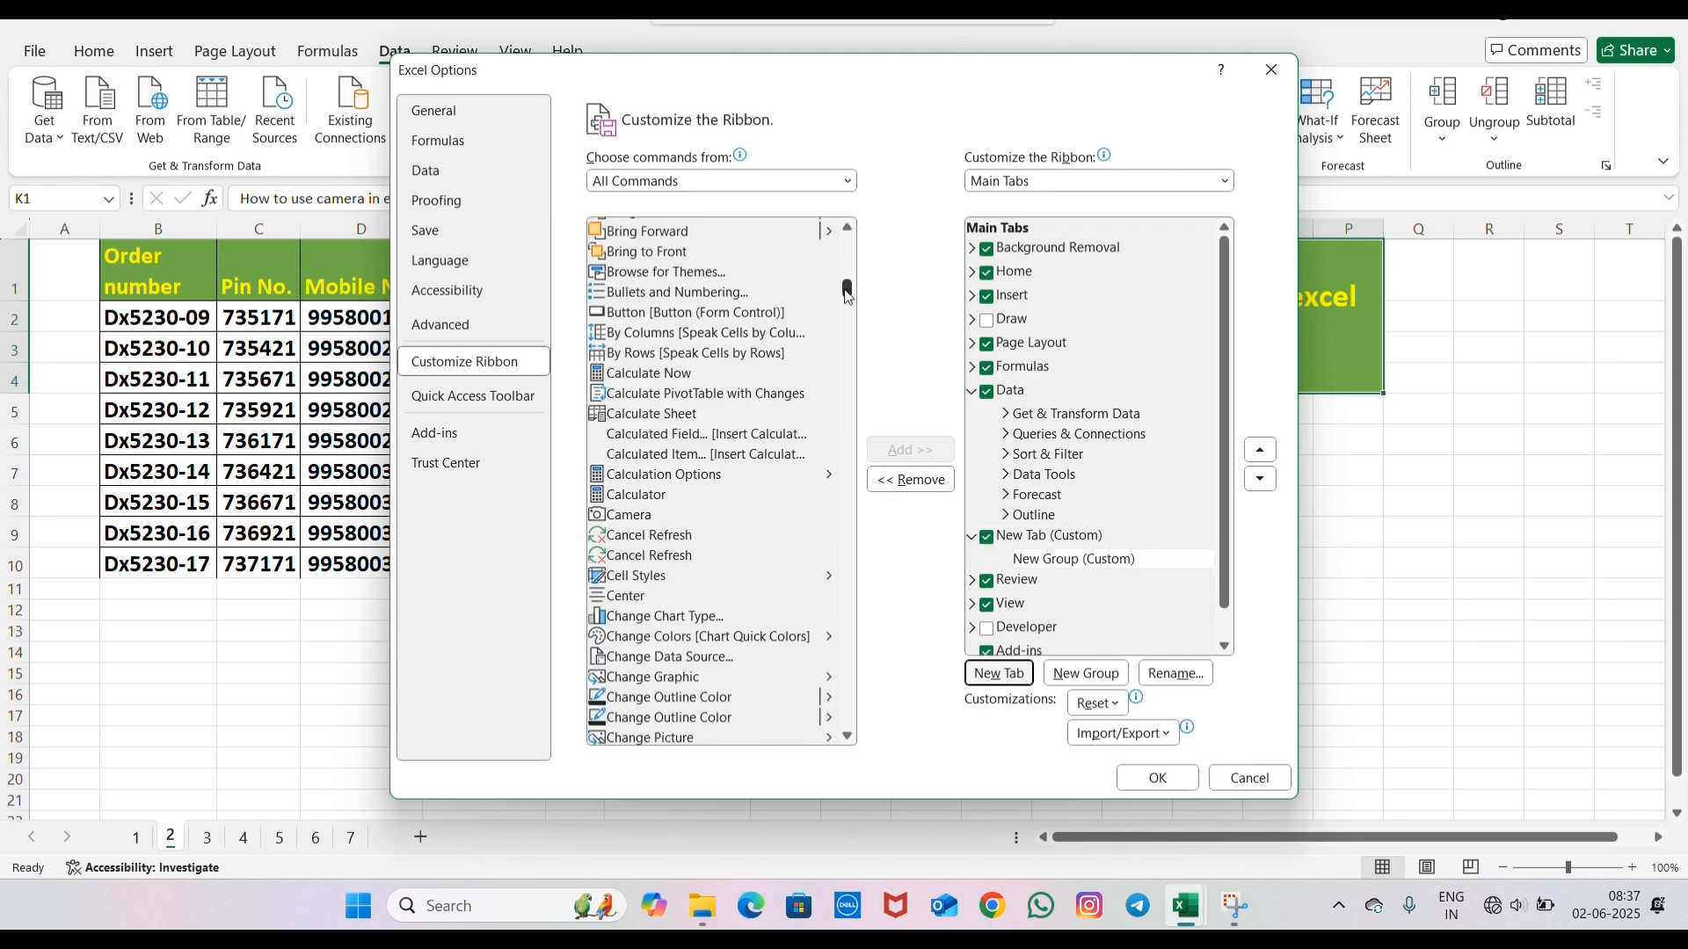
{"action": "left_click", "coordinate": [607, 519]}
{"action": "left_click", "coordinate": [910, 450]}
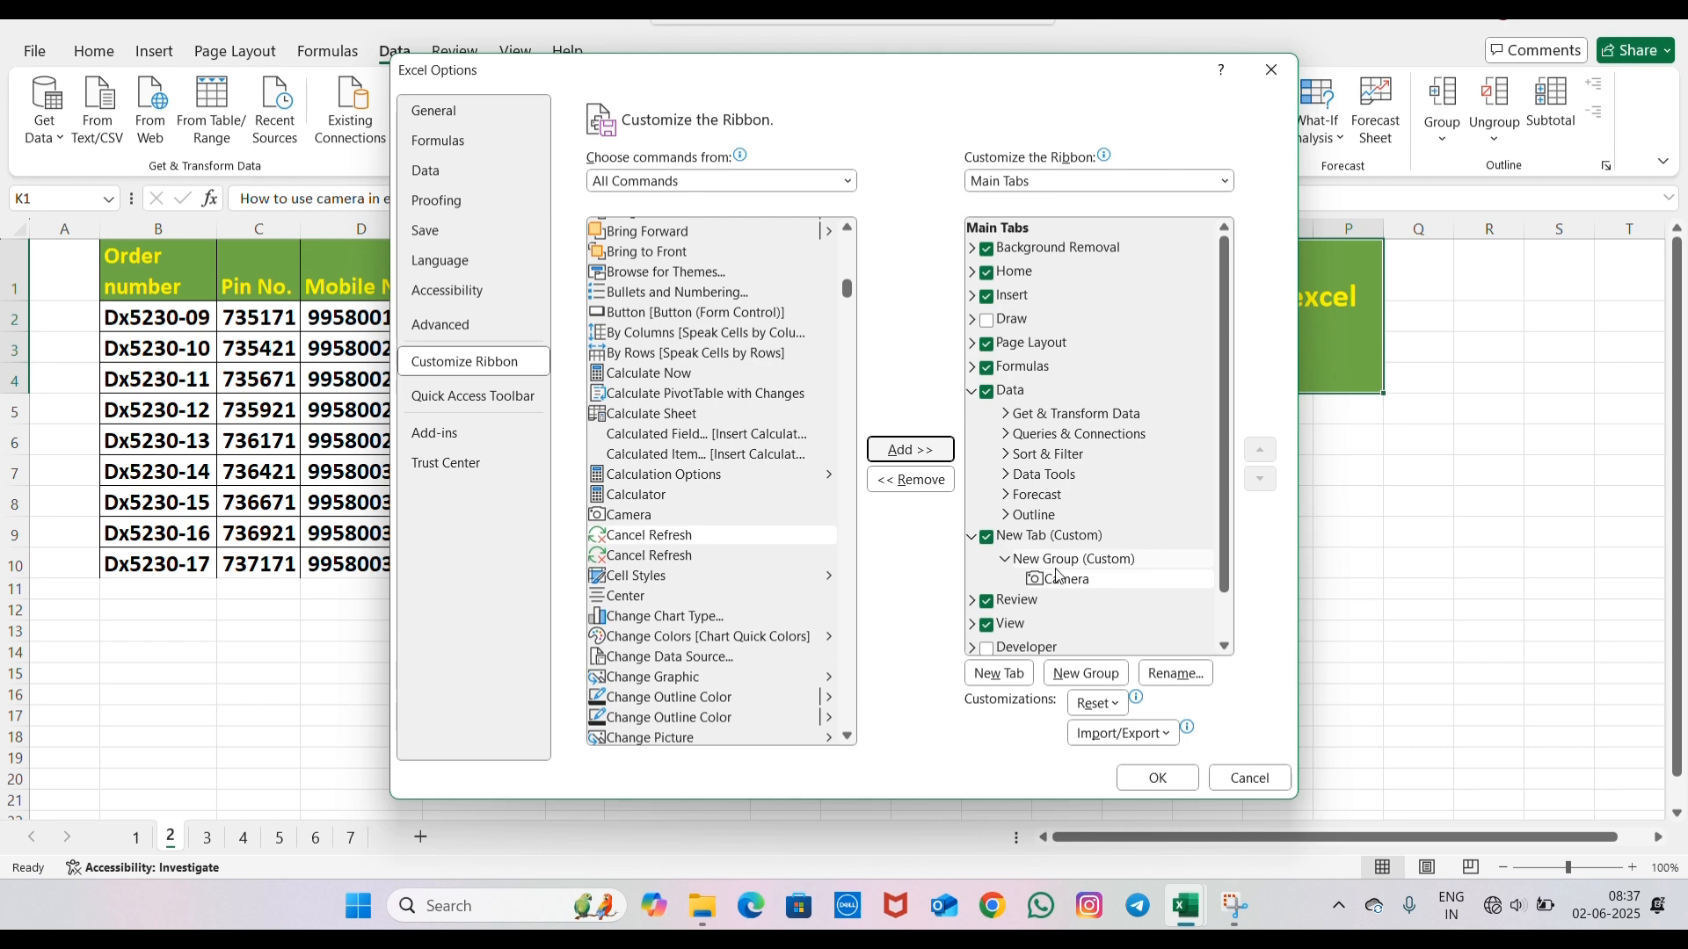
{"action": "left_click", "coordinate": [1138, 782]}
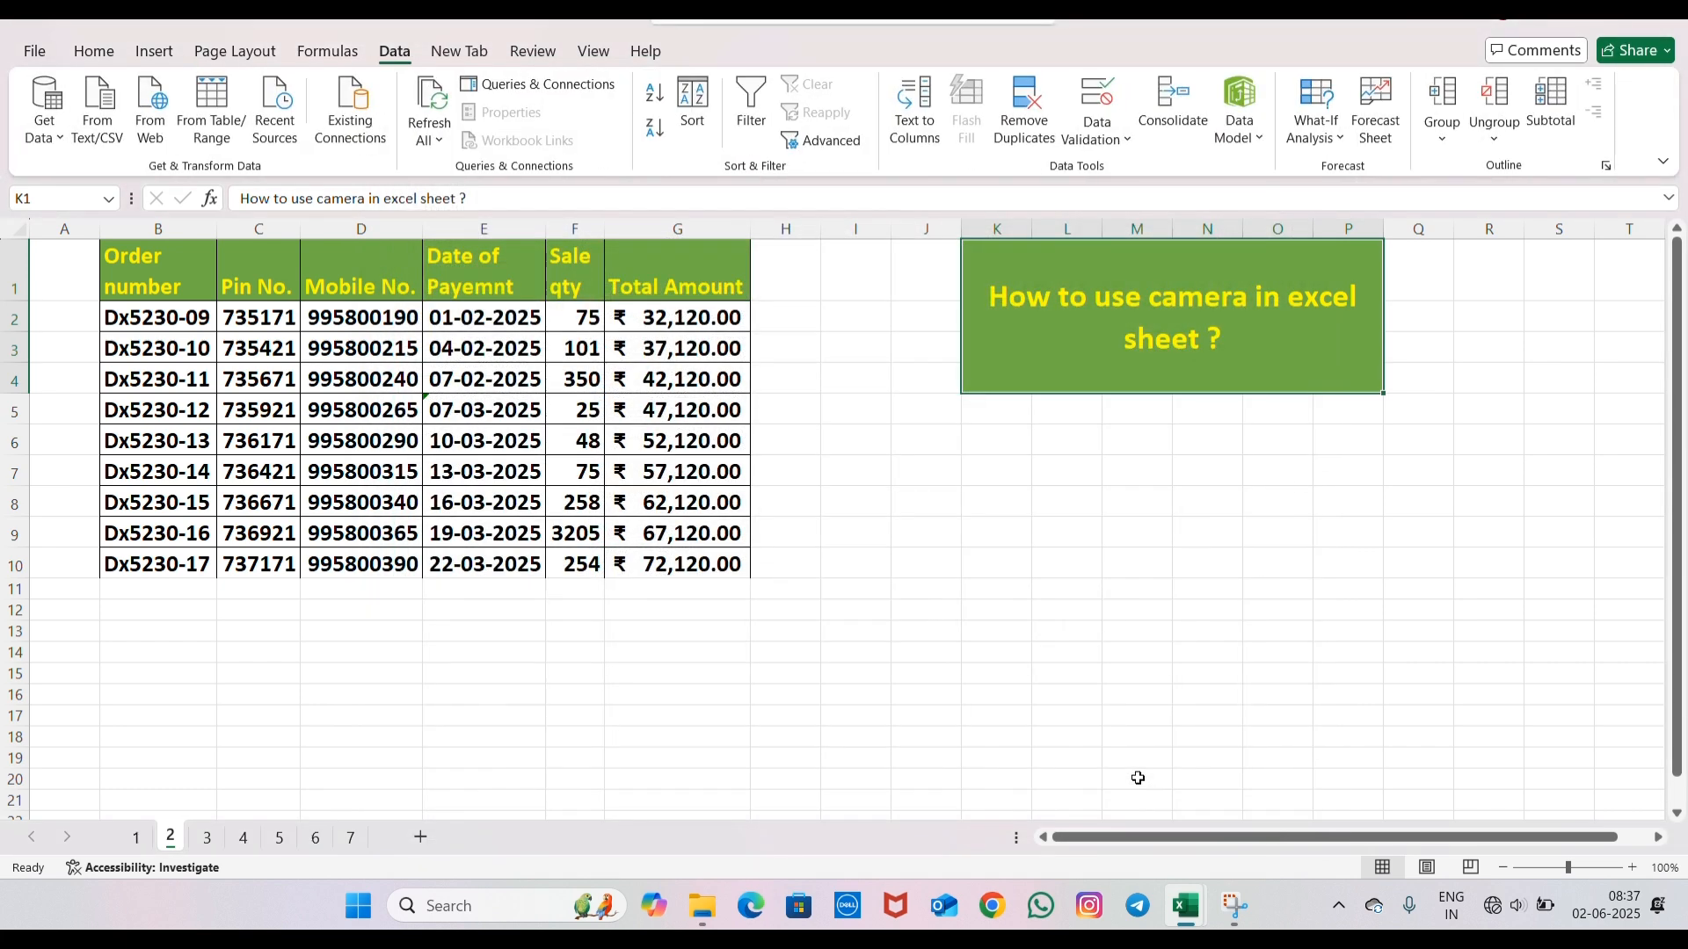
- Take a Camera snapshot of the order table B1:G10 and place it on the sheet starting at I17
{"action": "left_click", "coordinate": [464, 54]}
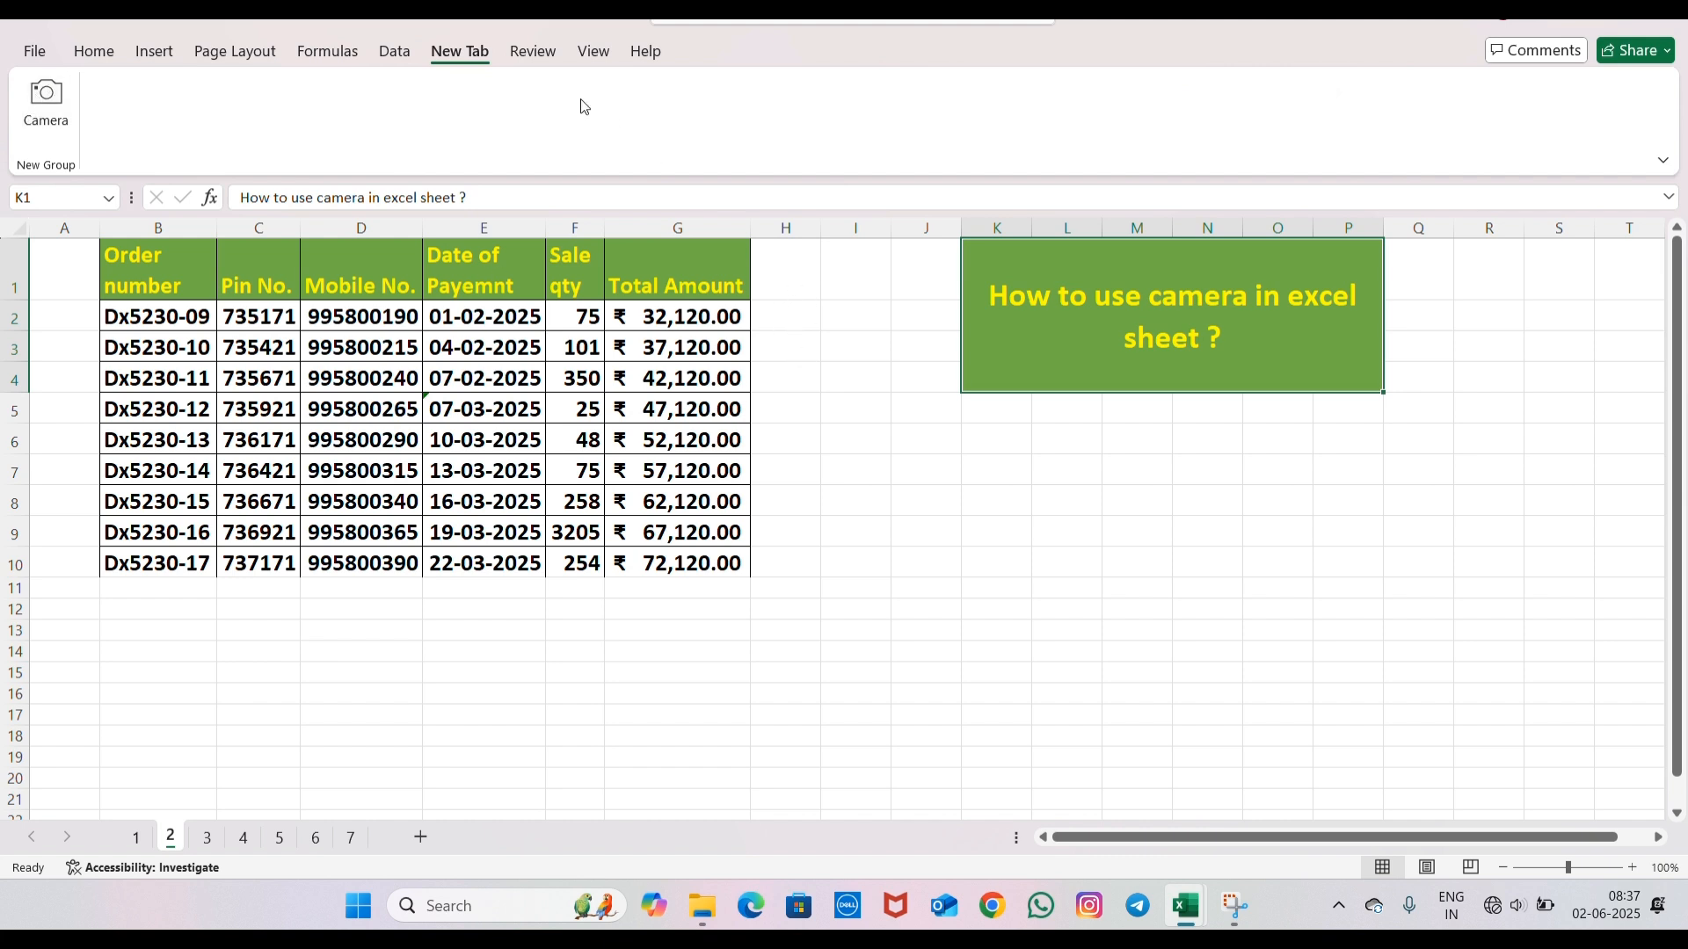
{"action": "left_click", "coordinate": [173, 273]}
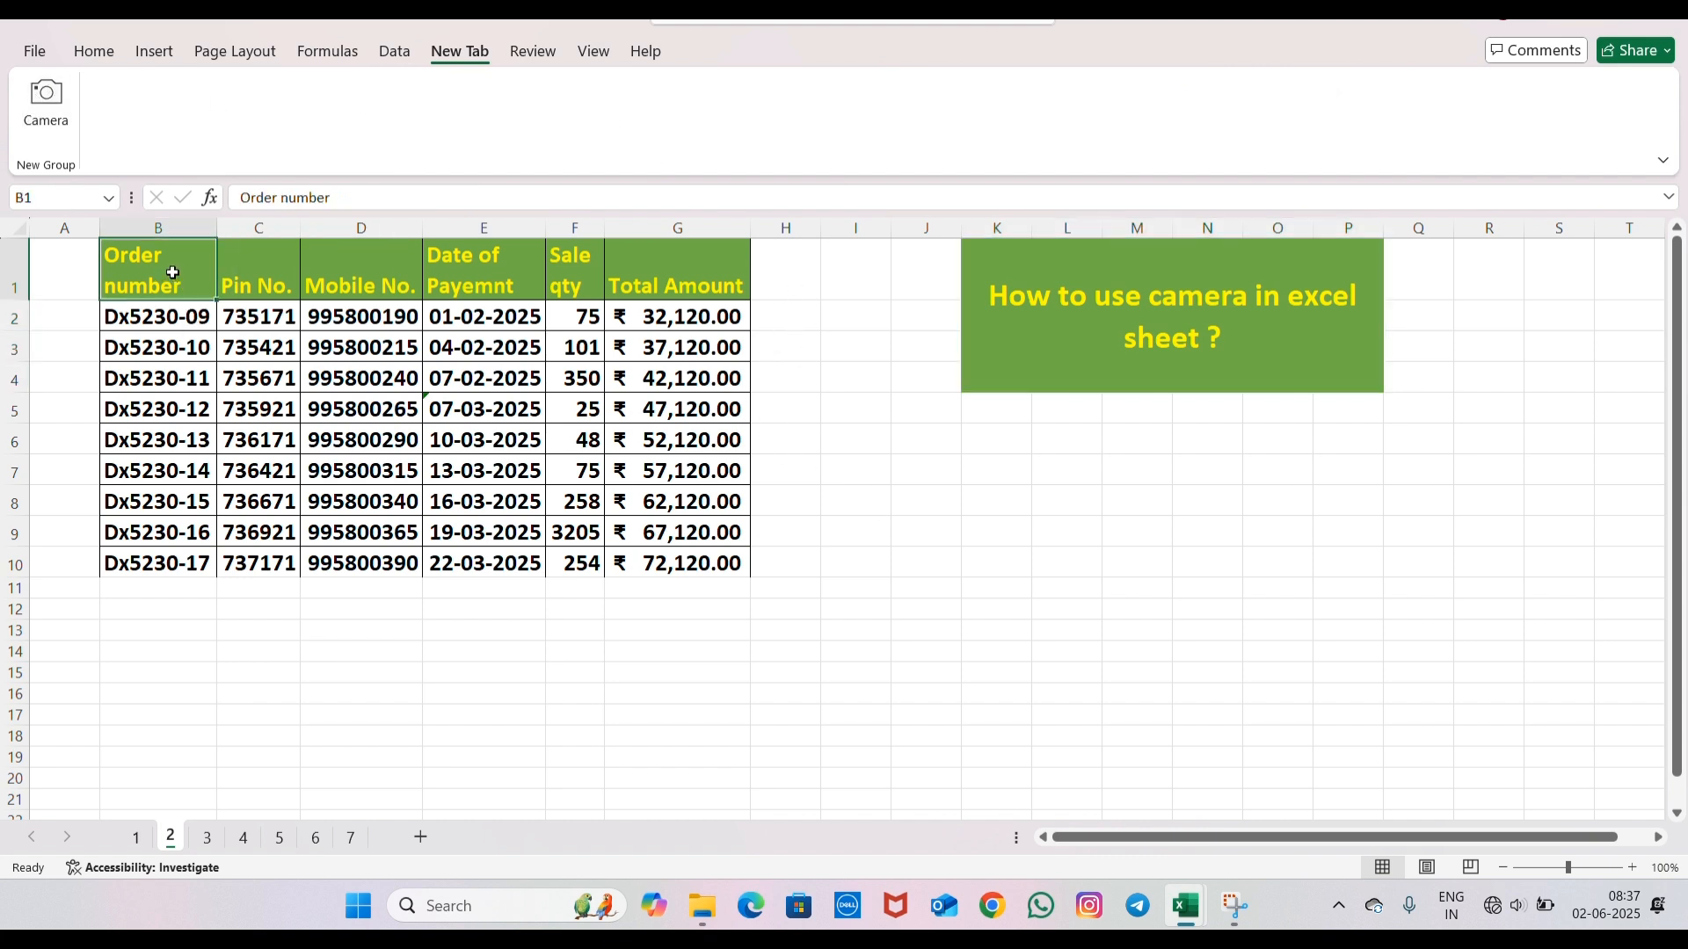
{"action": "left_click_drag", "start_coordinate": [173, 270], "coordinate": [715, 557]}
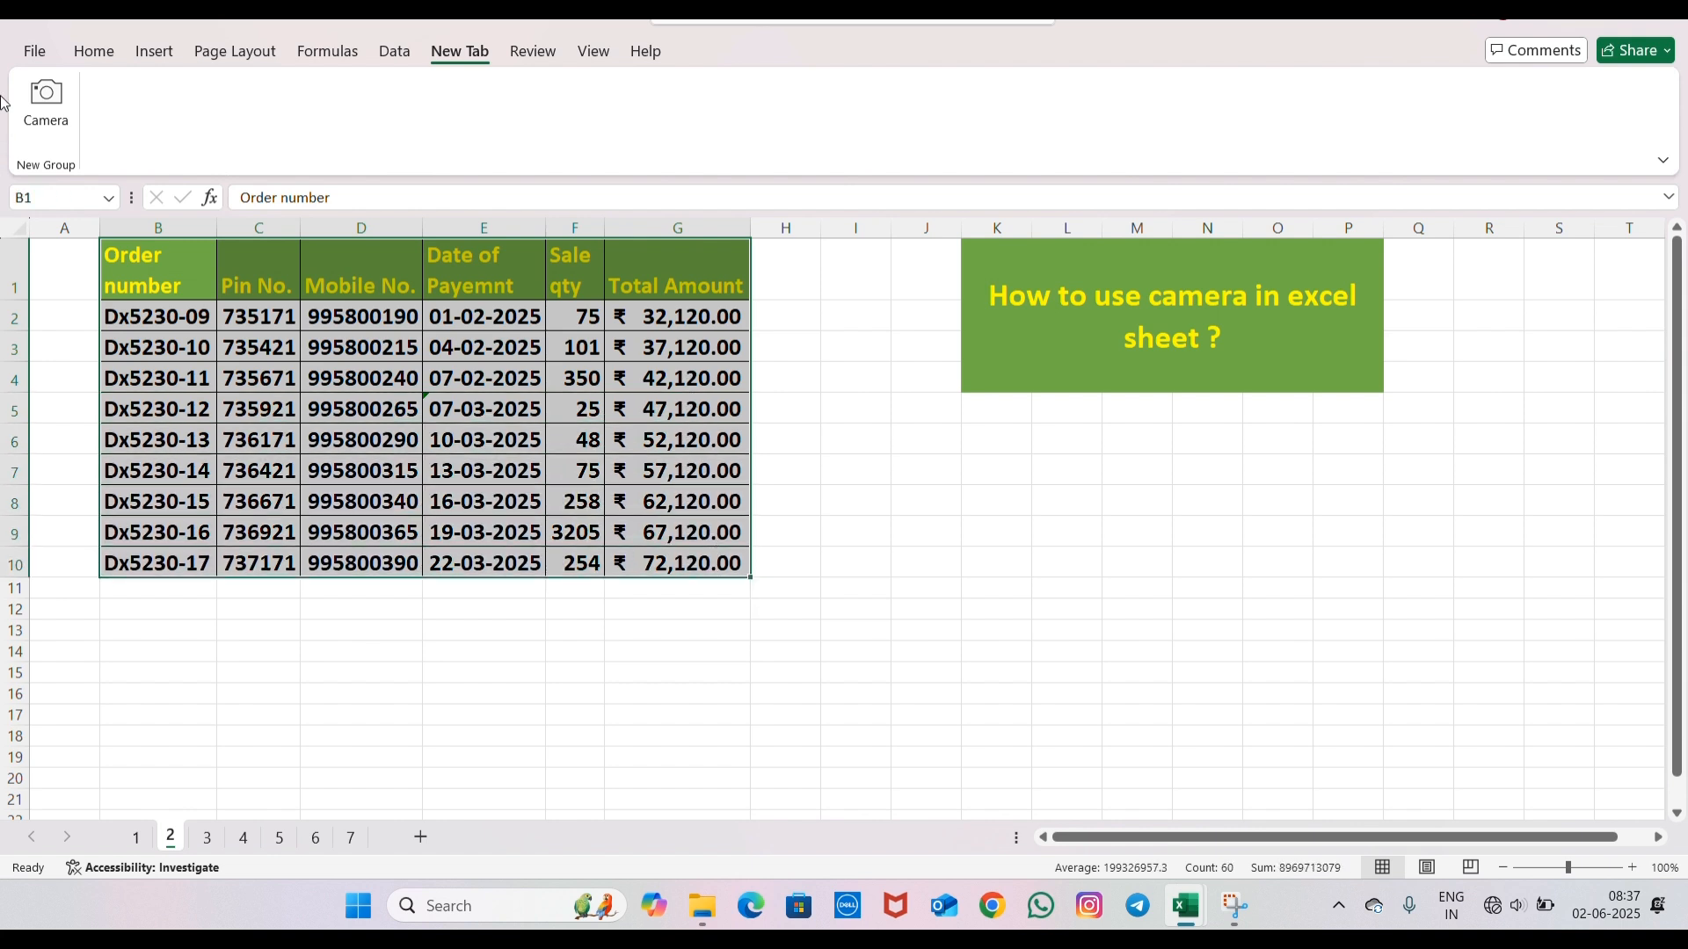
{"action": "left_click", "coordinate": [51, 104]}
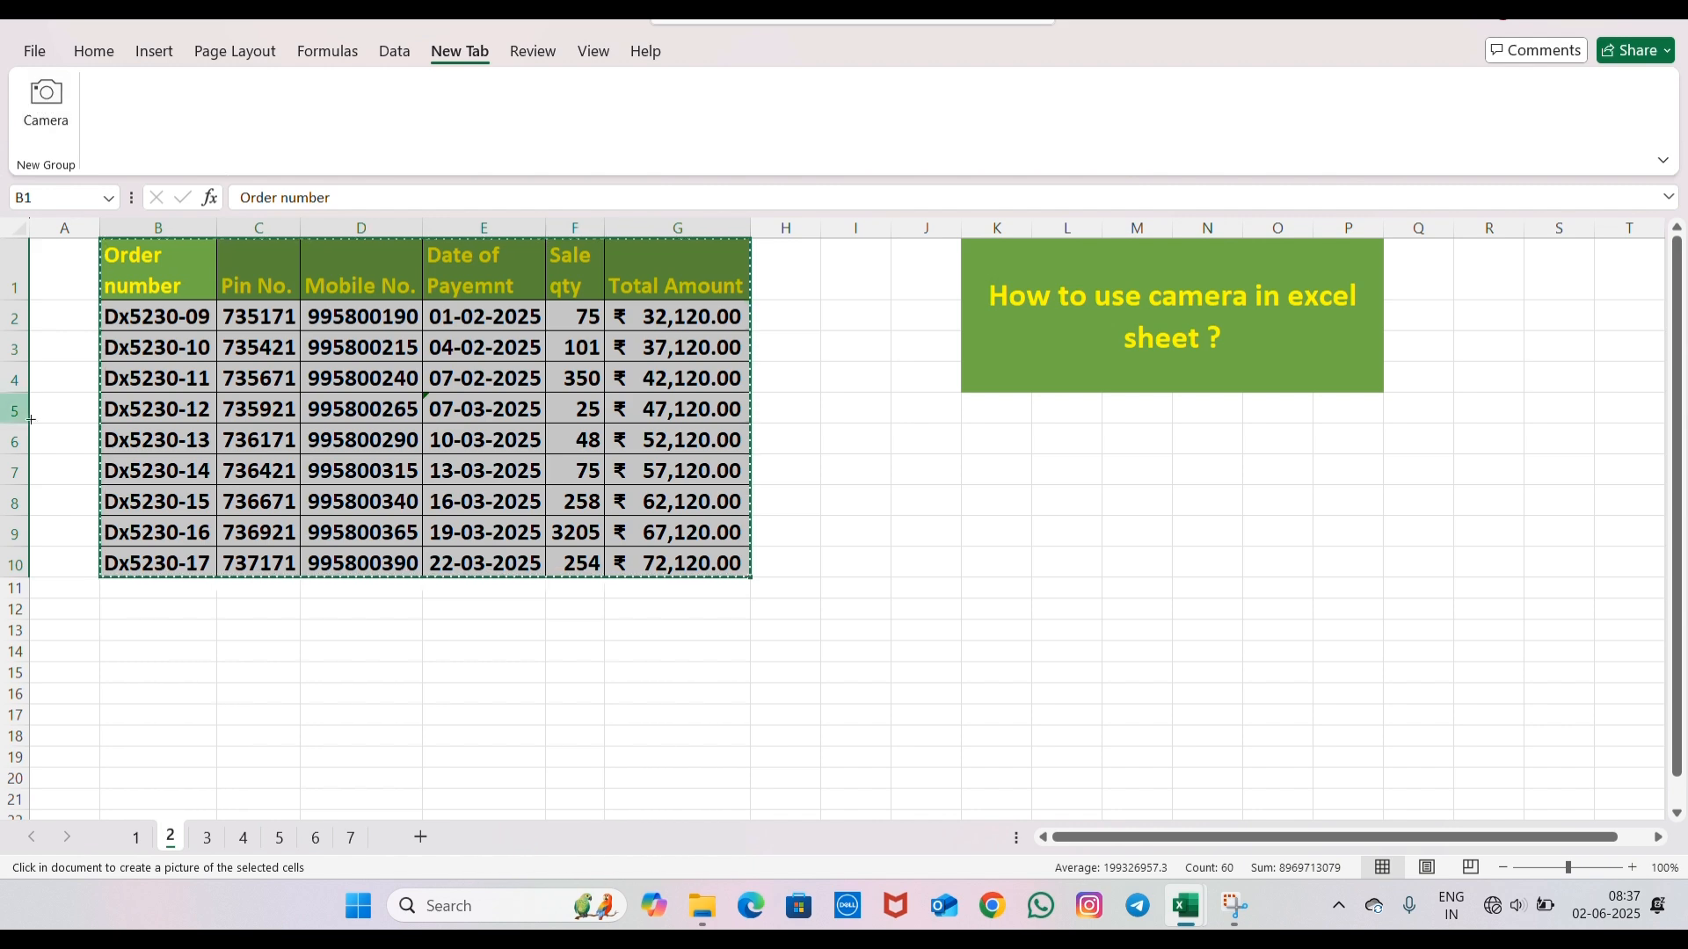
{"action": "scroll", "coordinate": [896, 572], "scroll_direction": "down", "scroll_amount": 3}
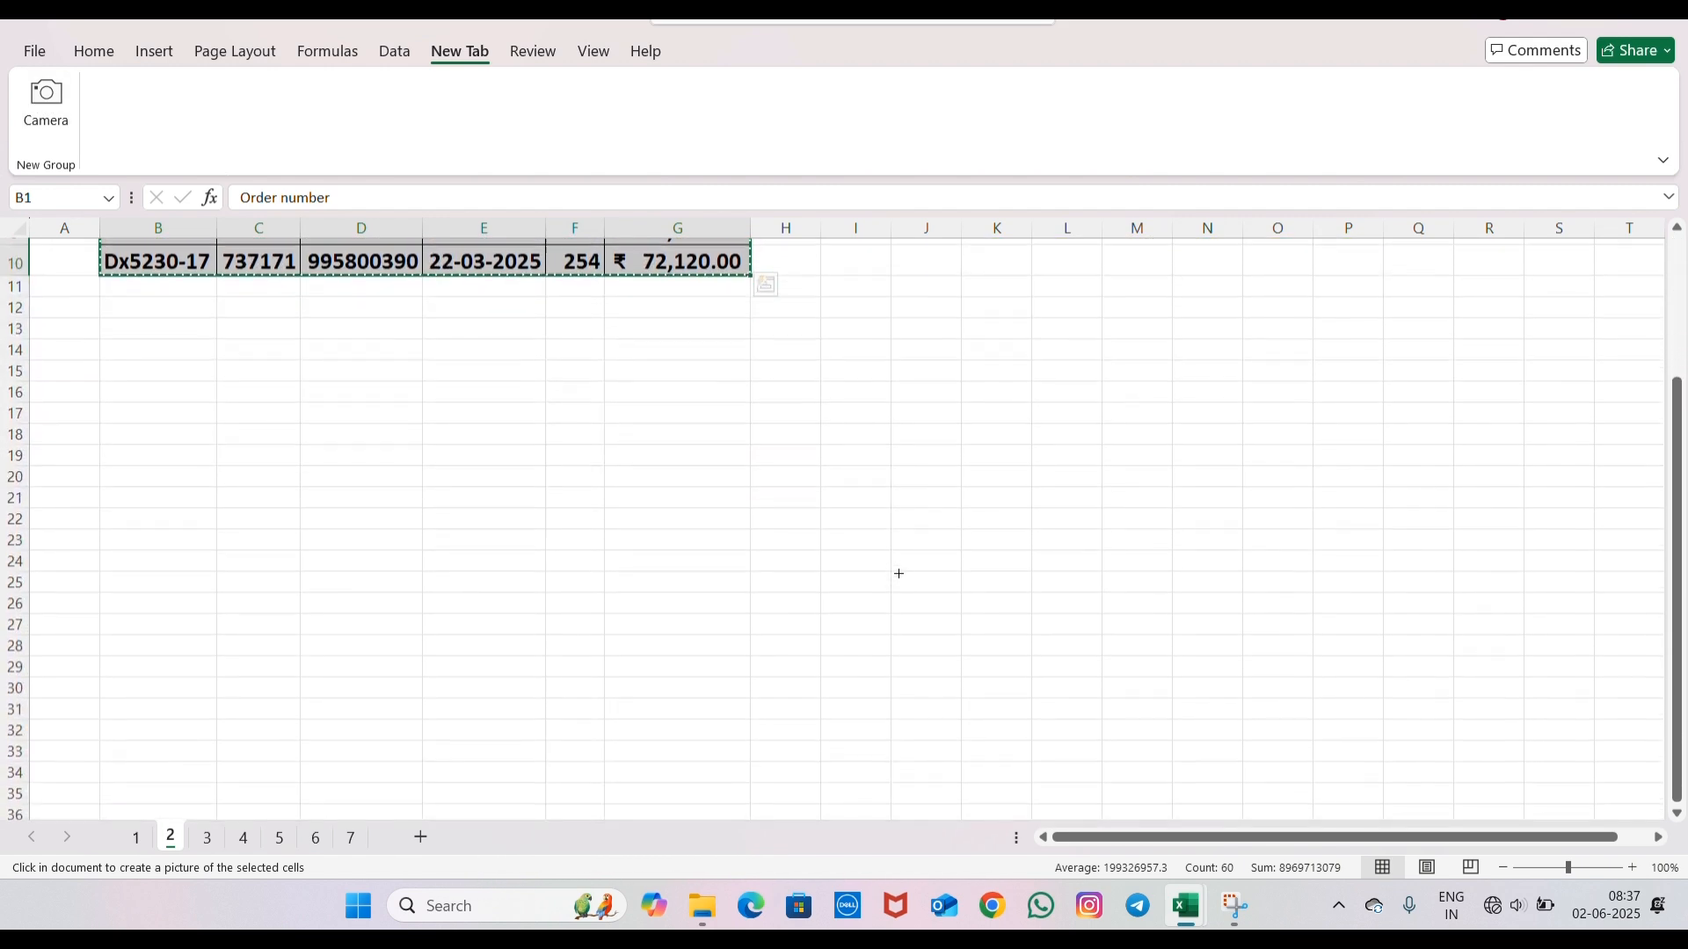
{"action": "left_click", "coordinate": [856, 408]}
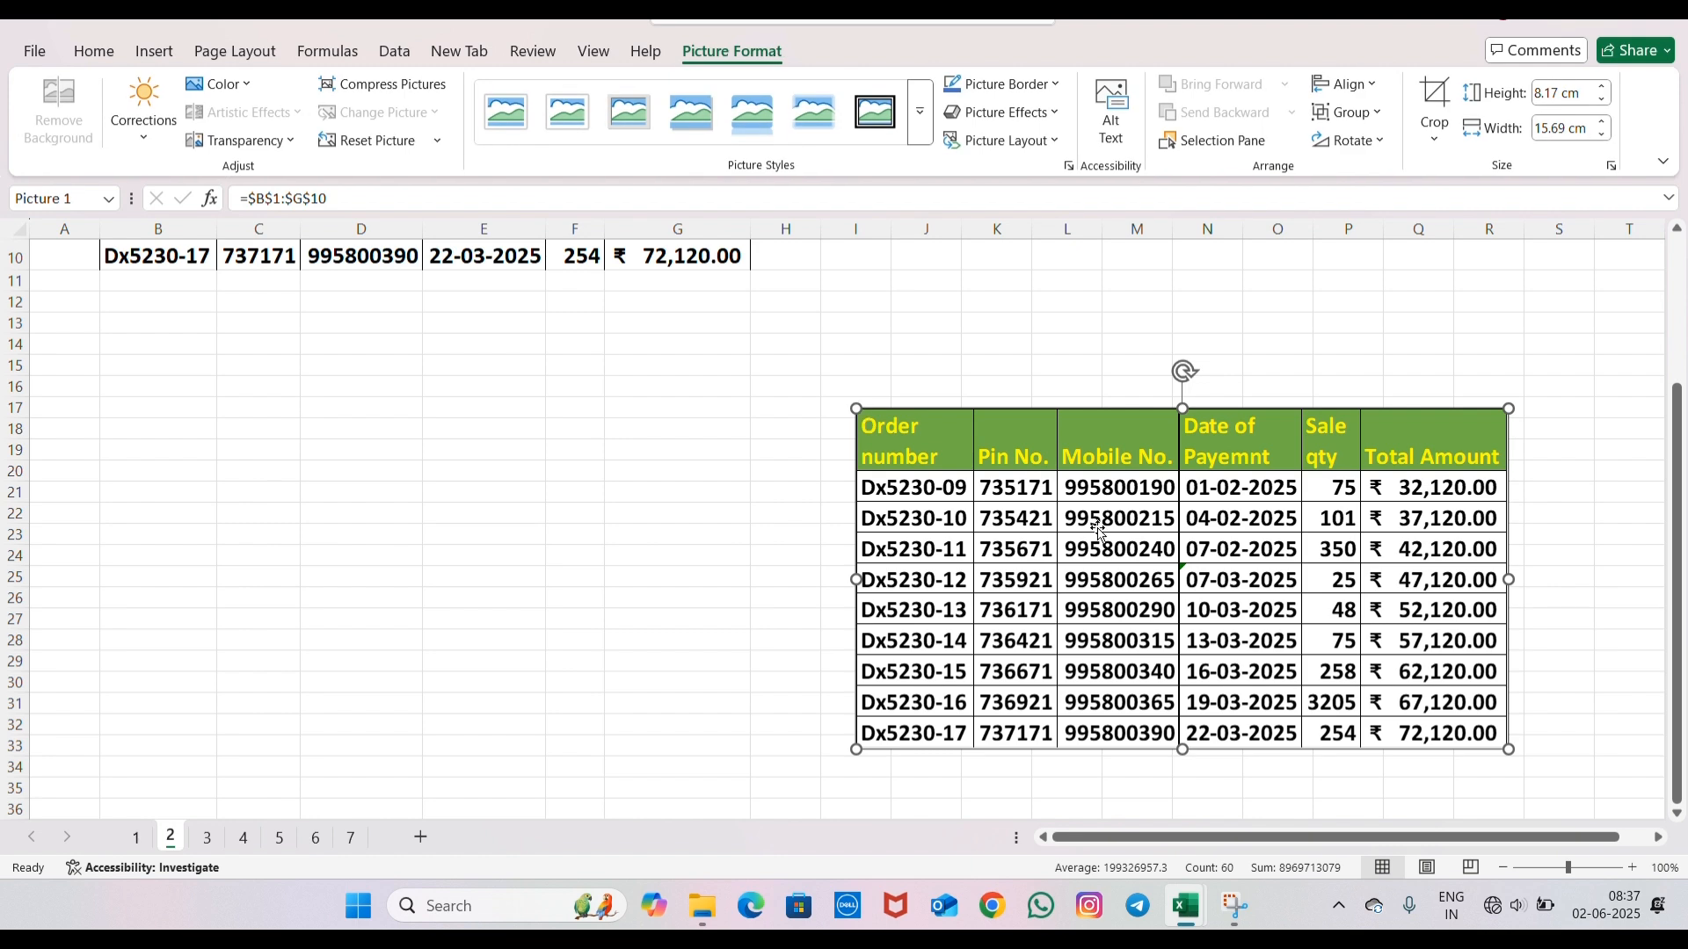
{"action": "left_click", "coordinate": [743, 506]}
- Capture the order table B1:G10 again with Camera, place the picture below the green title around L7, and review both pictures
{"action": "scroll", "coordinate": [745, 507], "scroll_direction": "up", "scroll_amount": 3}
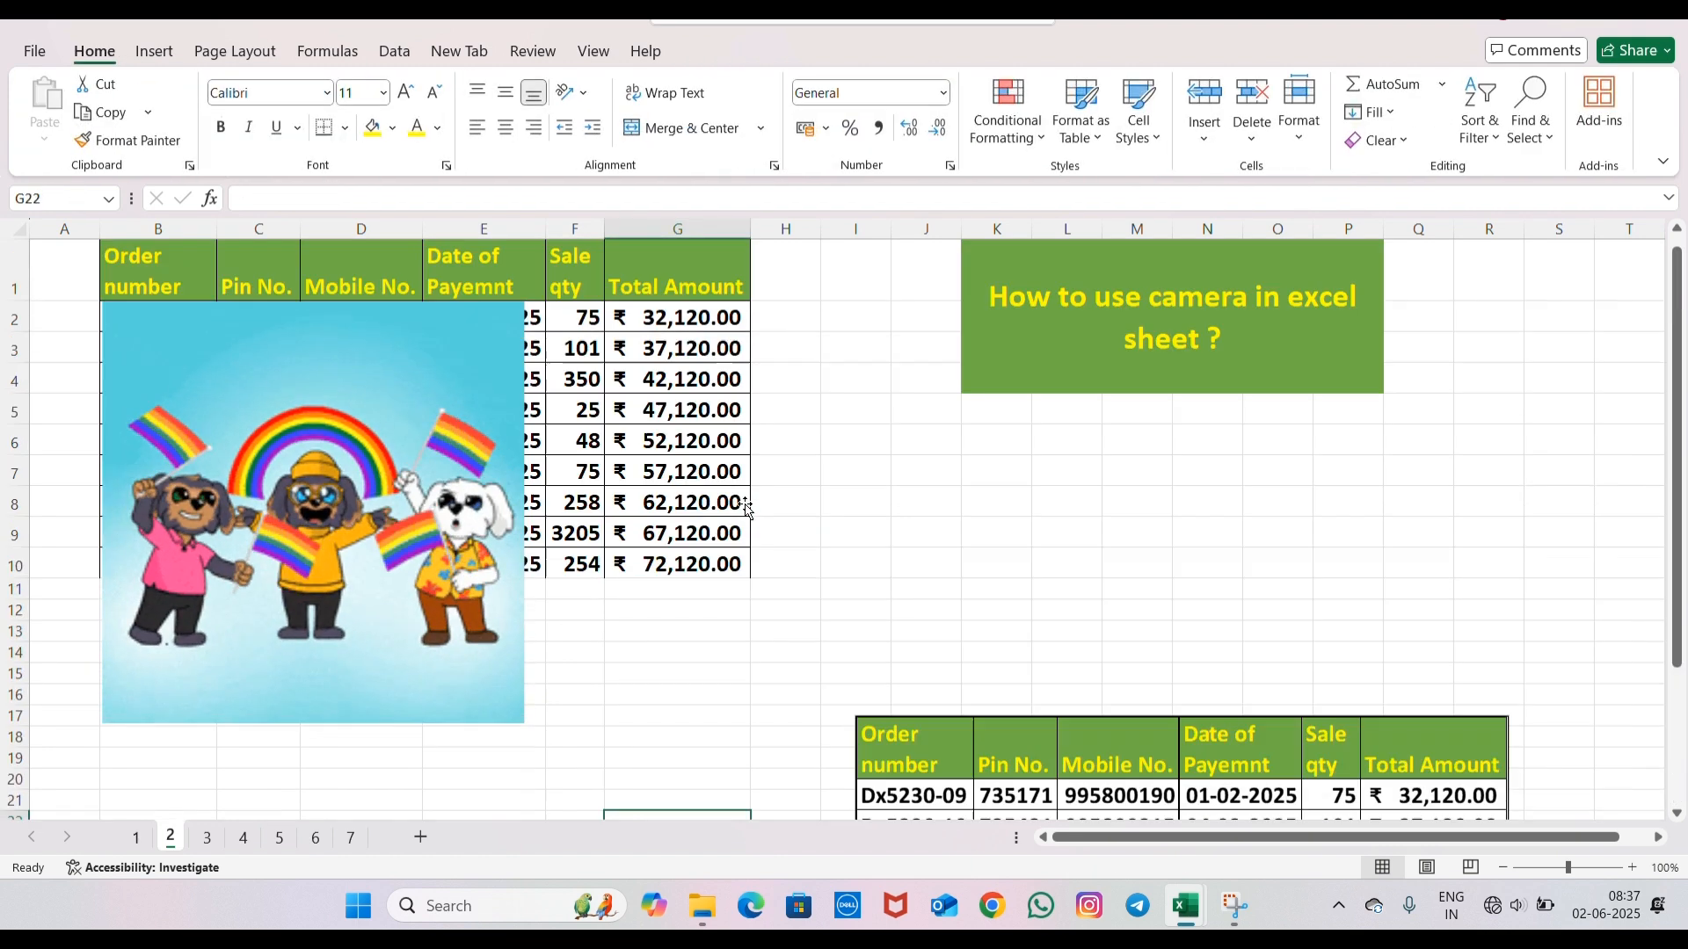
{"action": "left_click_drag", "start_coordinate": [158, 273], "coordinate": [699, 567]}
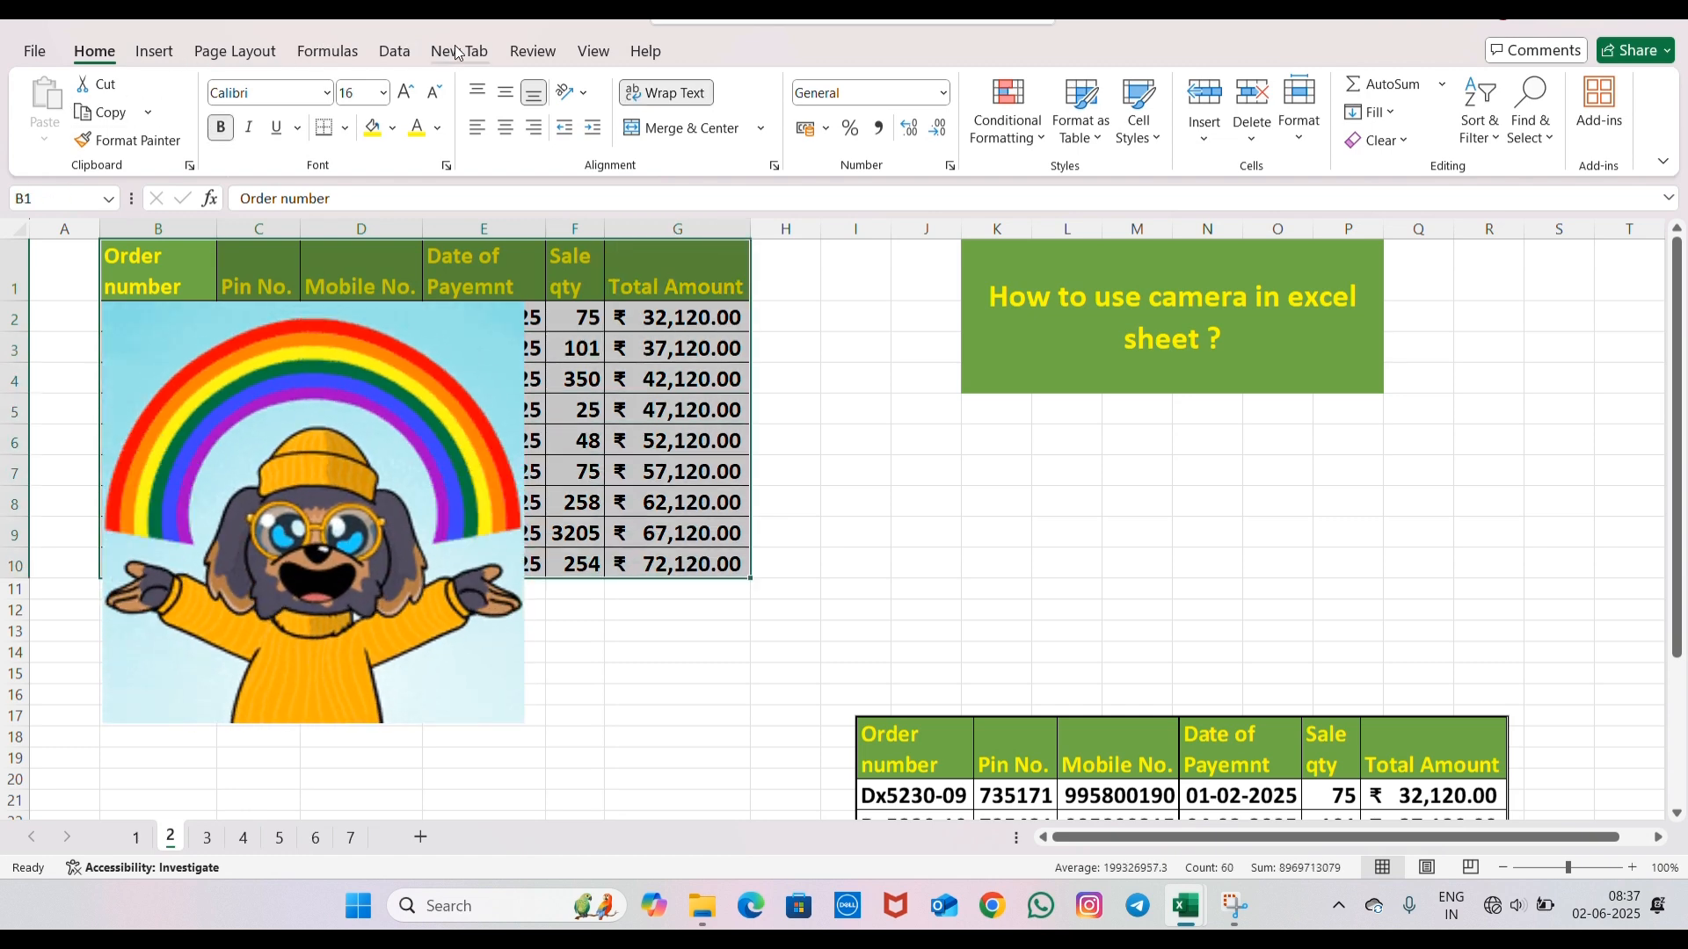
{"action": "left_click", "coordinate": [457, 53]}
{"action": "left_click", "coordinate": [45, 103]}
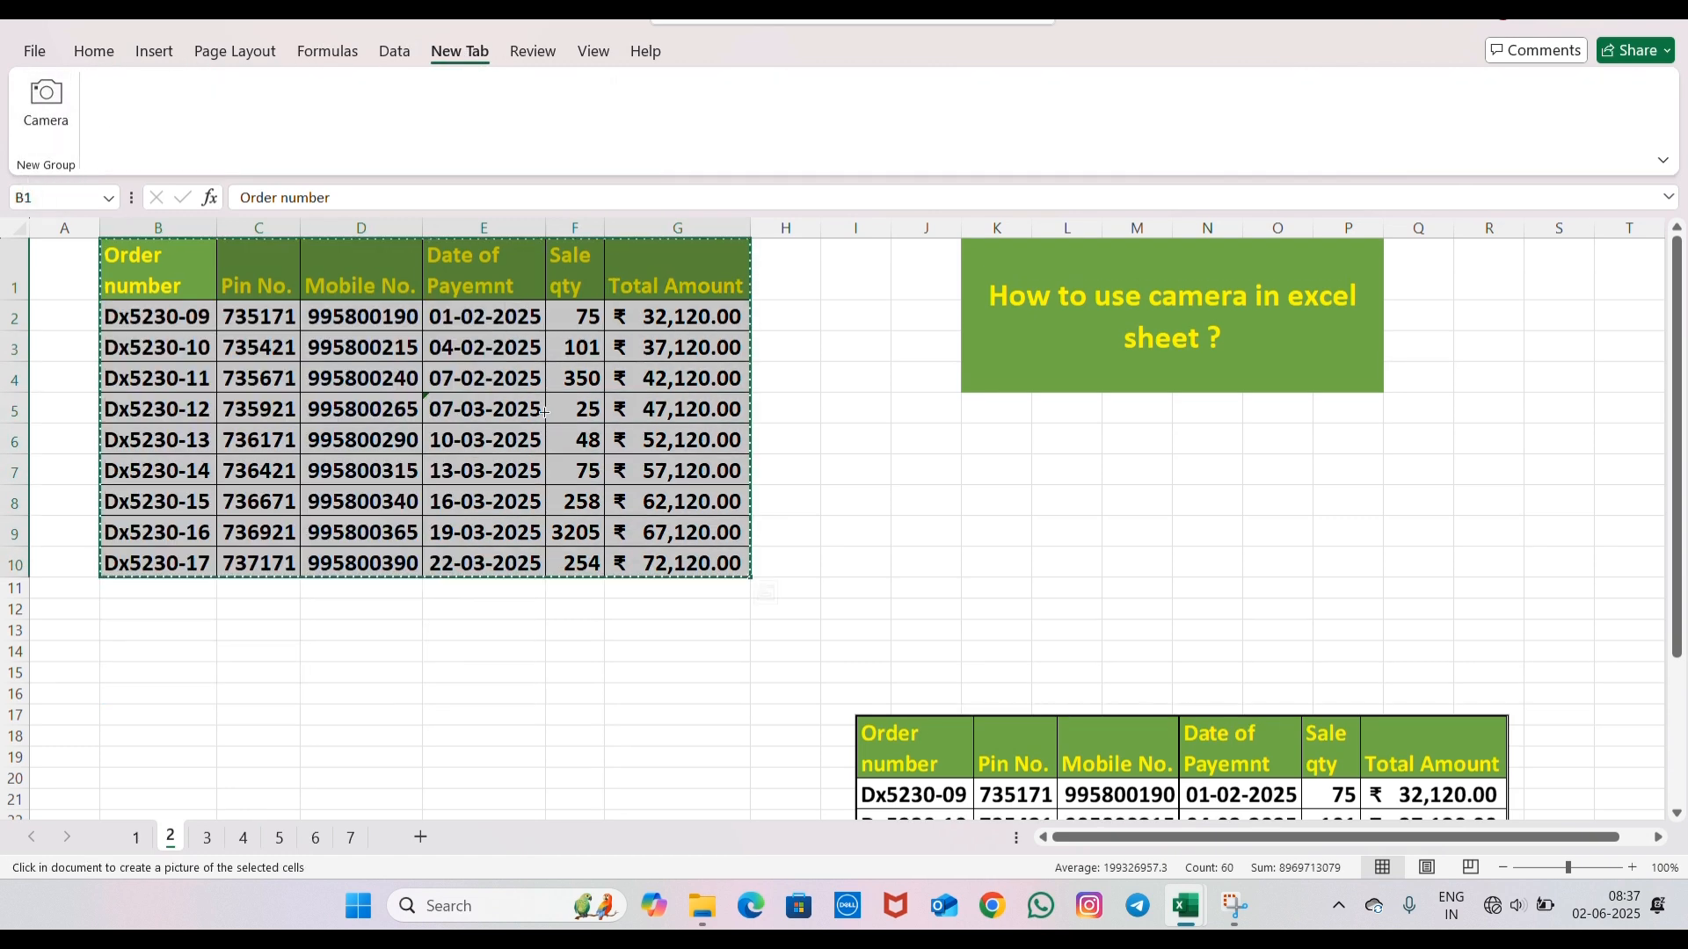
{"action": "scroll", "coordinate": [619, 357], "scroll_direction": "down", "scroll_amount": 5}
{"action": "scroll", "coordinate": [247, 409], "scroll_direction": "up", "scroll_amount": 5}
{"action": "left_click", "coordinate": [1048, 468]}
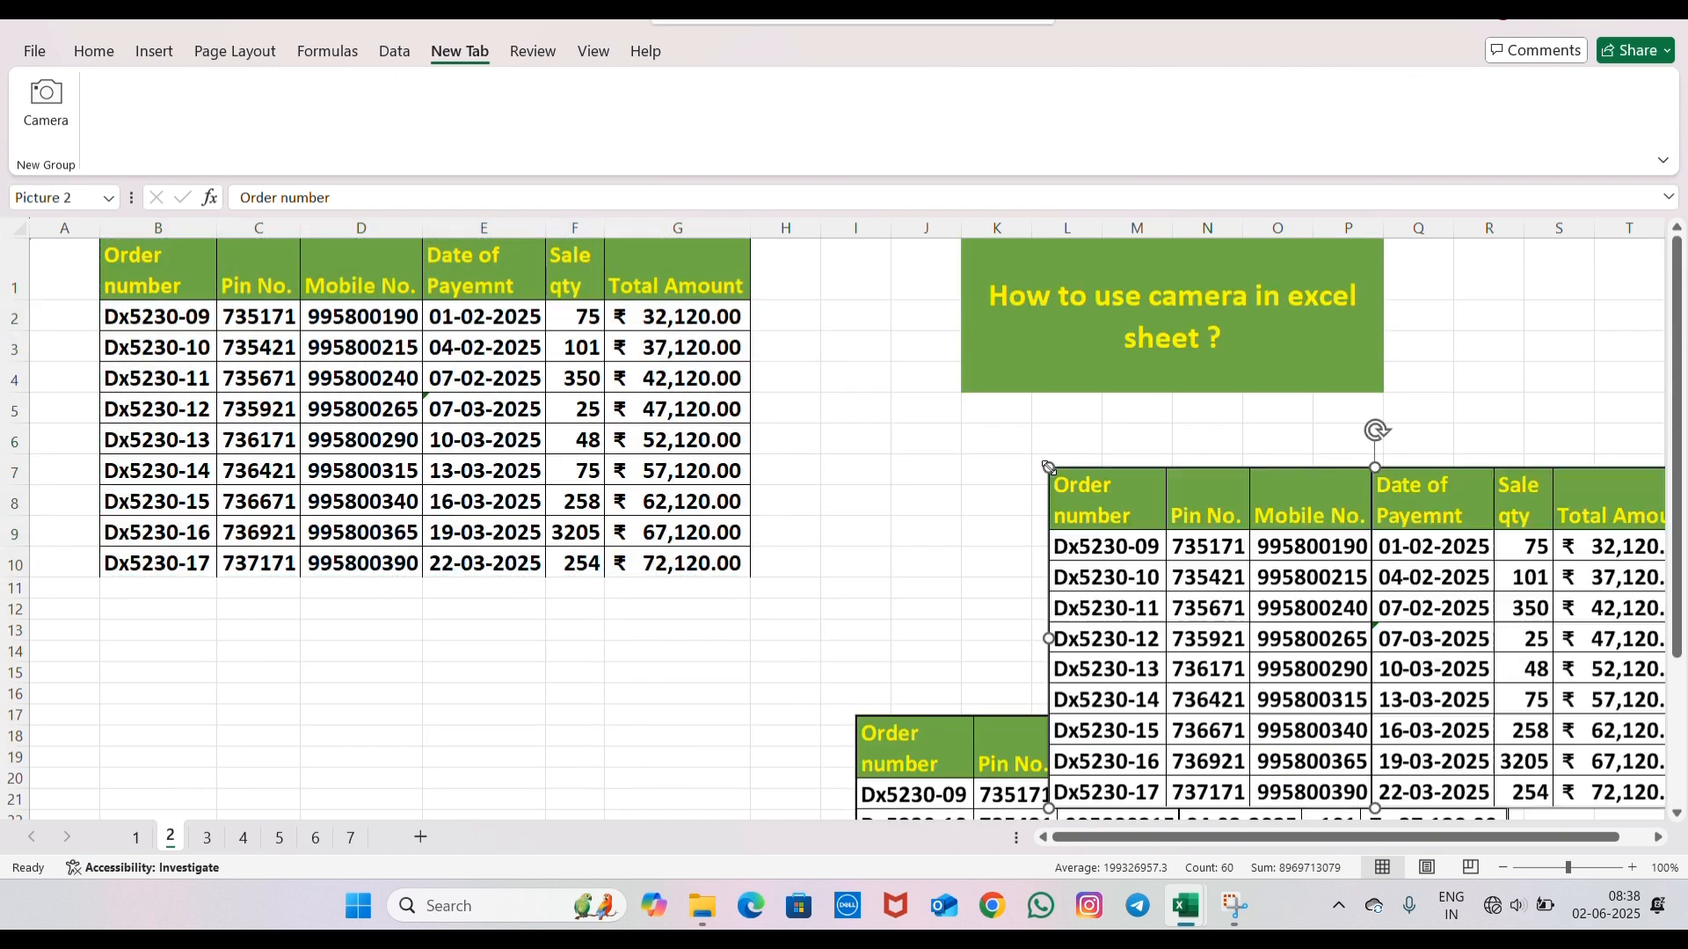
{"action": "scroll", "coordinate": [1103, 531], "scroll_direction": "down", "scroll_amount": 3}
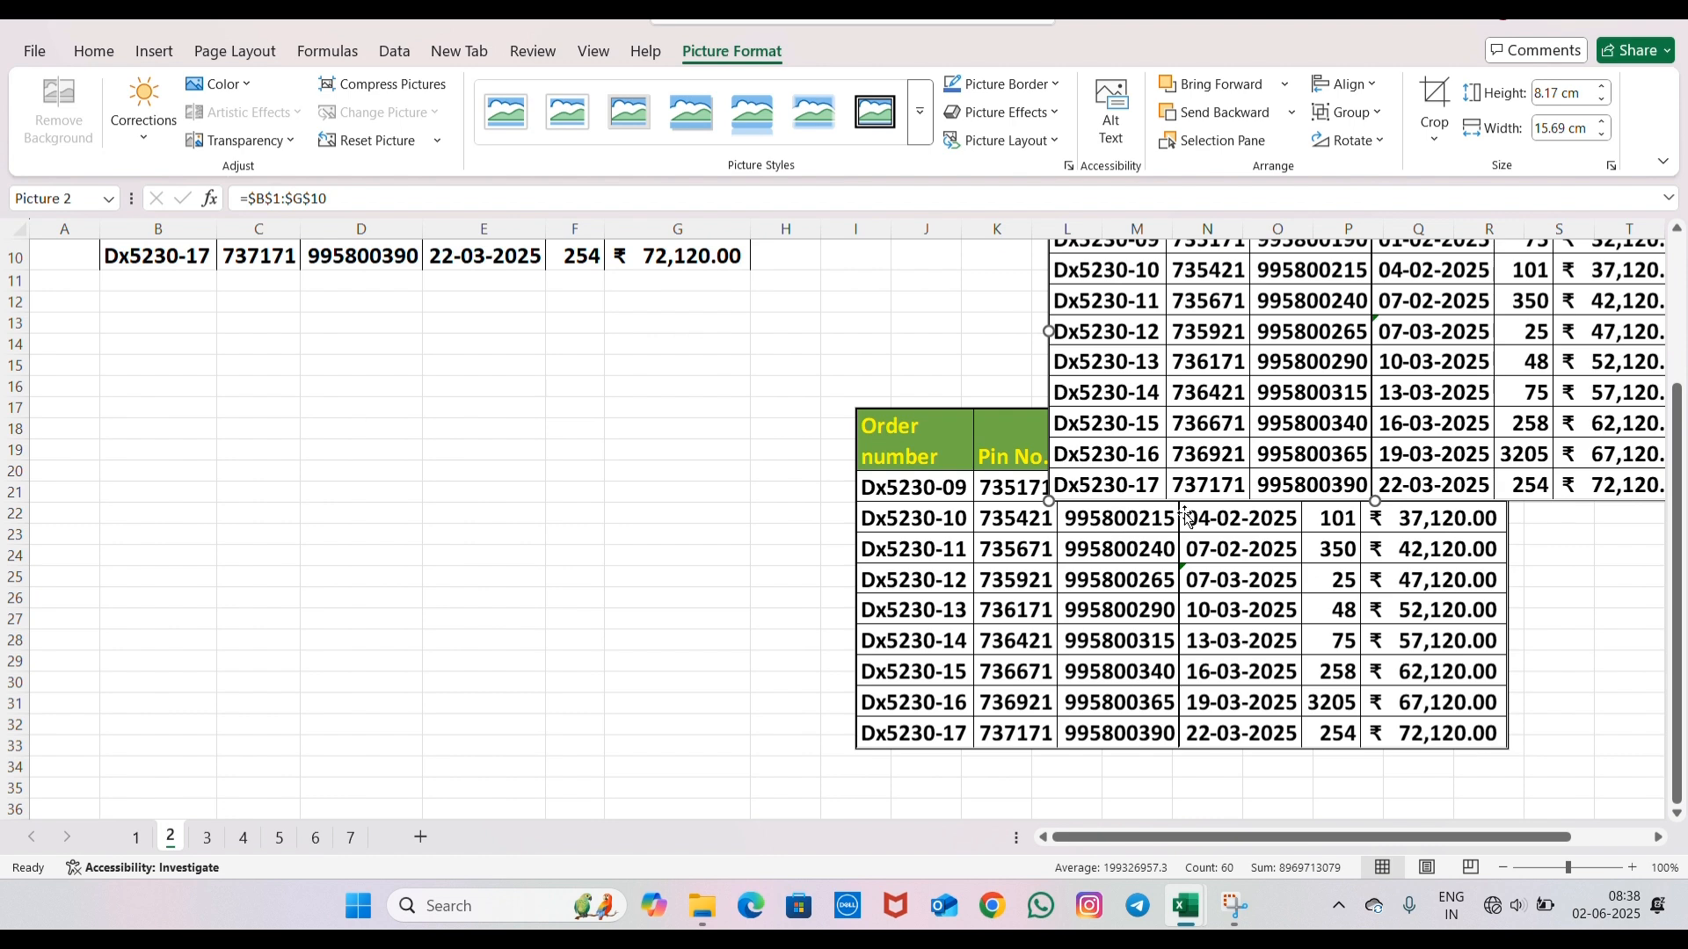
{"action": "scroll", "coordinate": [1200, 509], "scroll_direction": "up", "scroll_amount": 3}
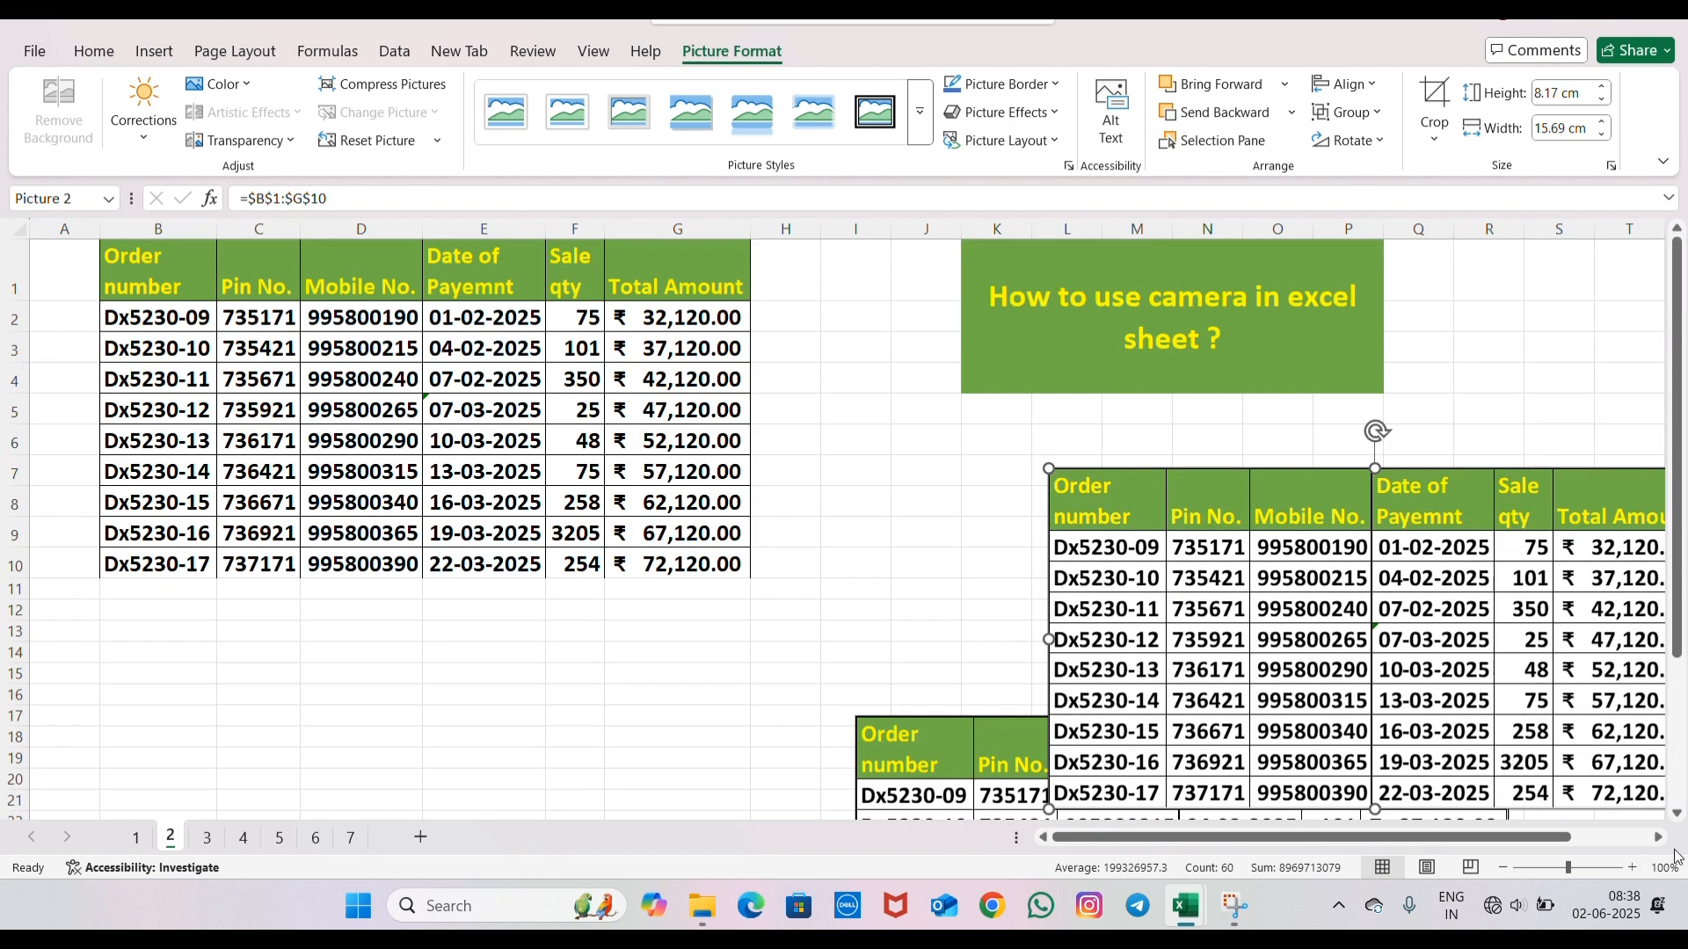
{"action": "scroll", "coordinate": [1659, 840], "scroll_direction": "right", "scroll_amount": 3}
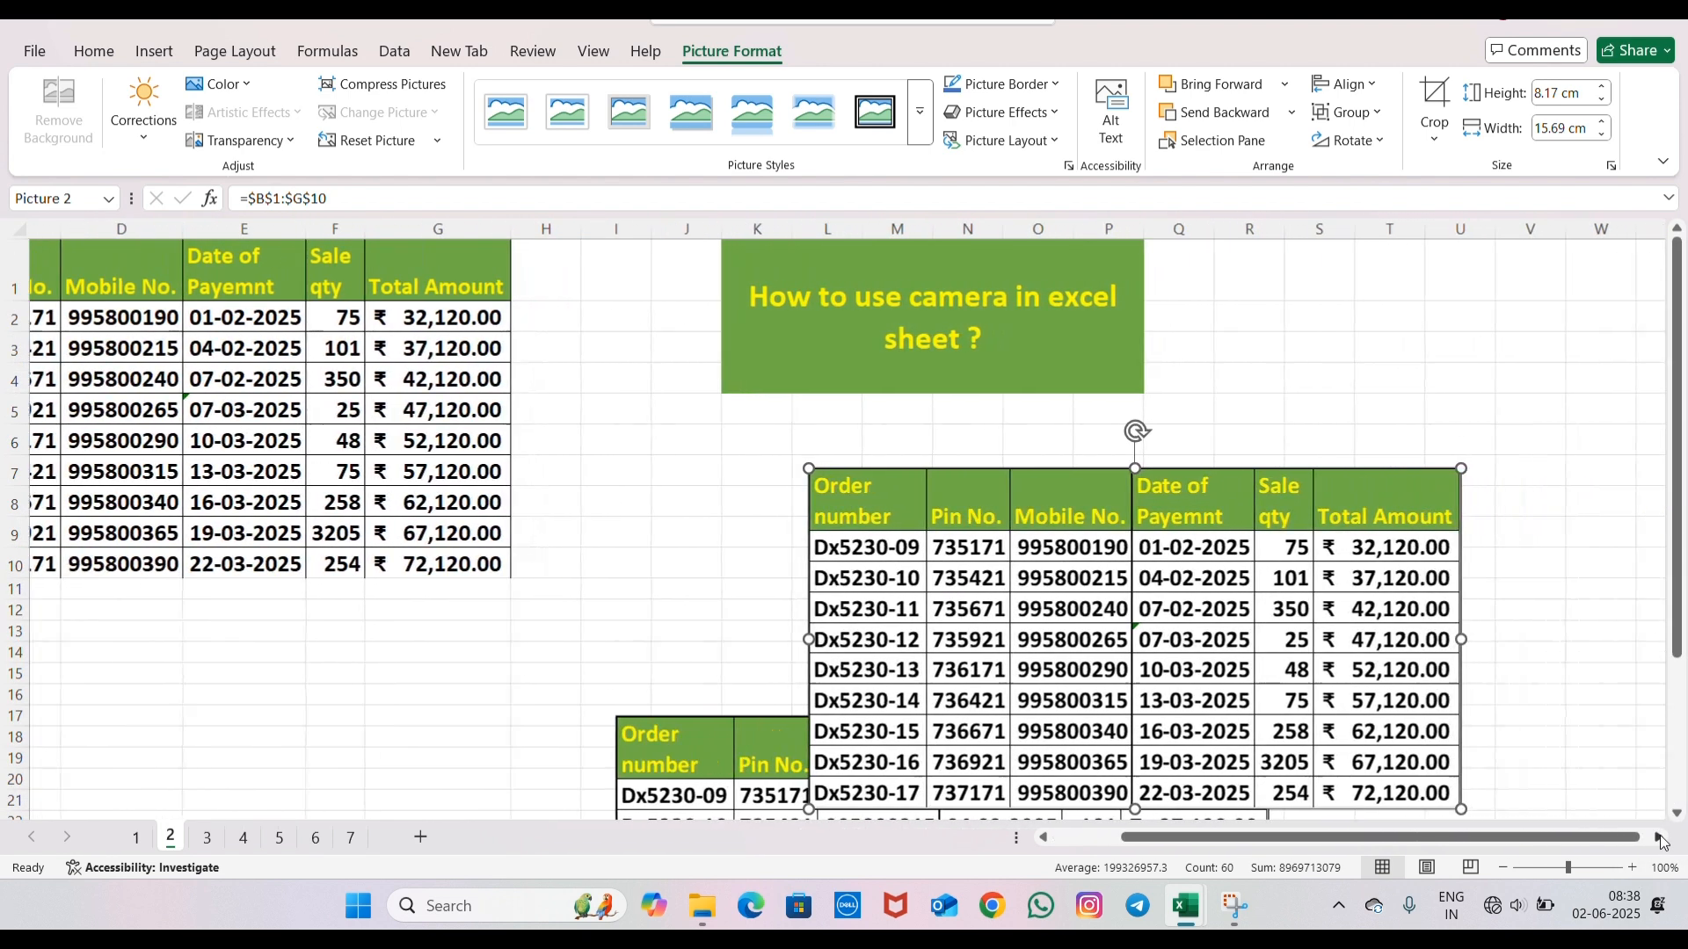
{"action": "scroll", "coordinate": [1522, 583], "scroll_direction": "down", "scroll_amount": 2}
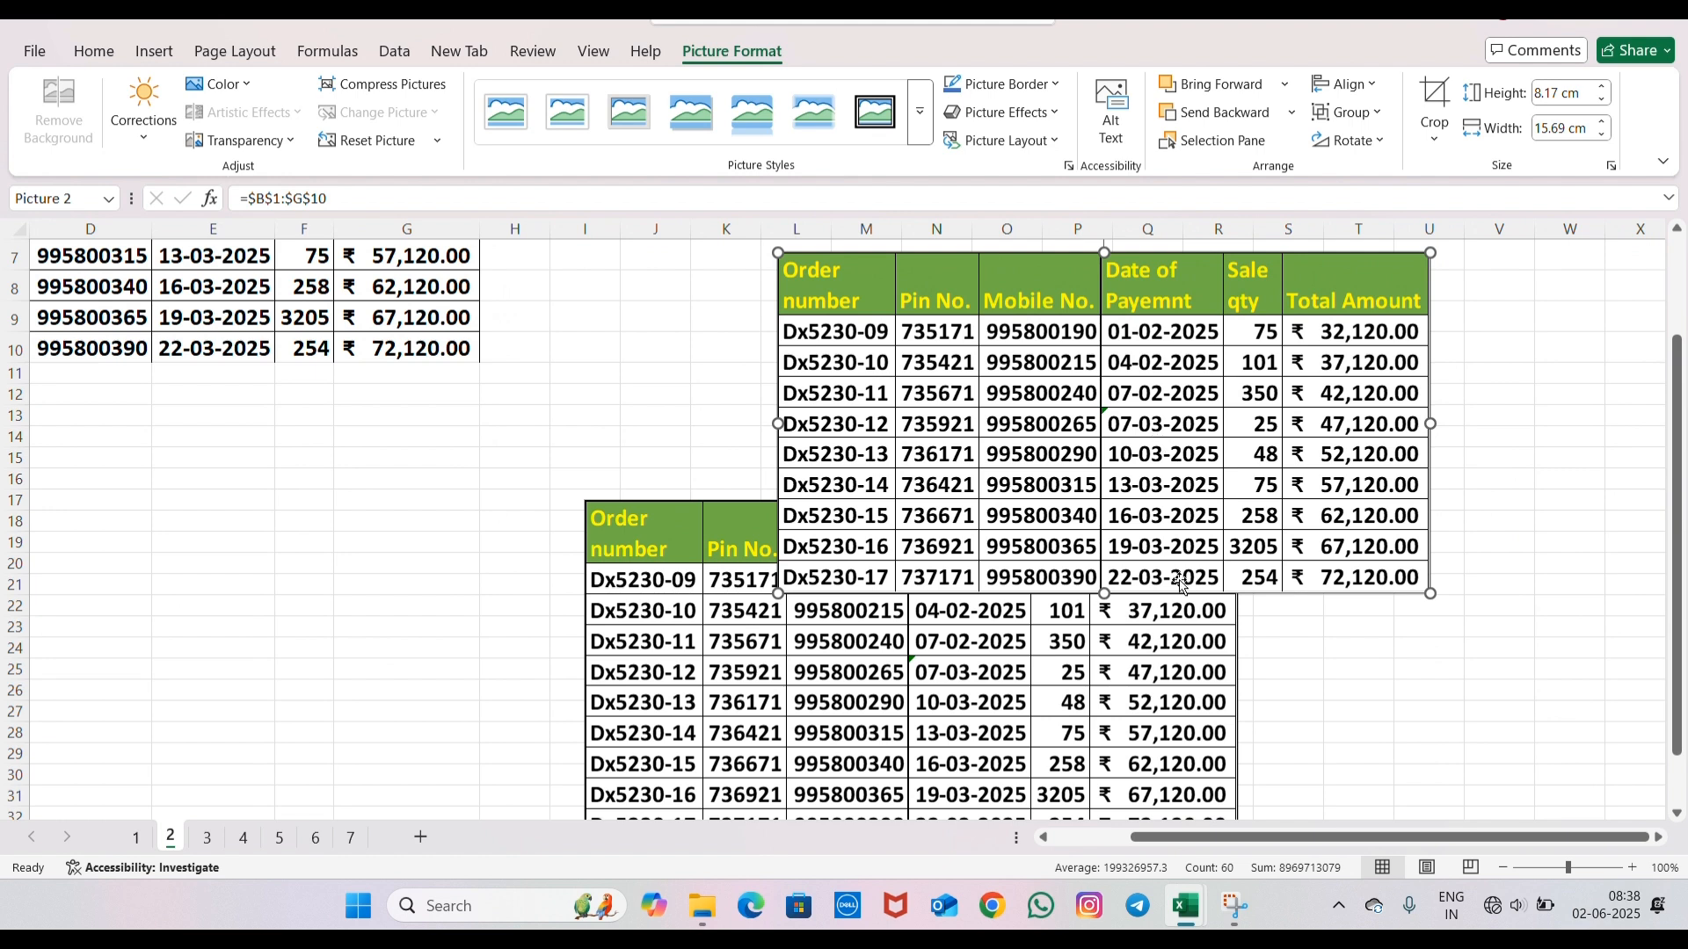
{"action": "scroll", "coordinate": [691, 498], "scroll_direction": "up", "scroll_amount": 2}
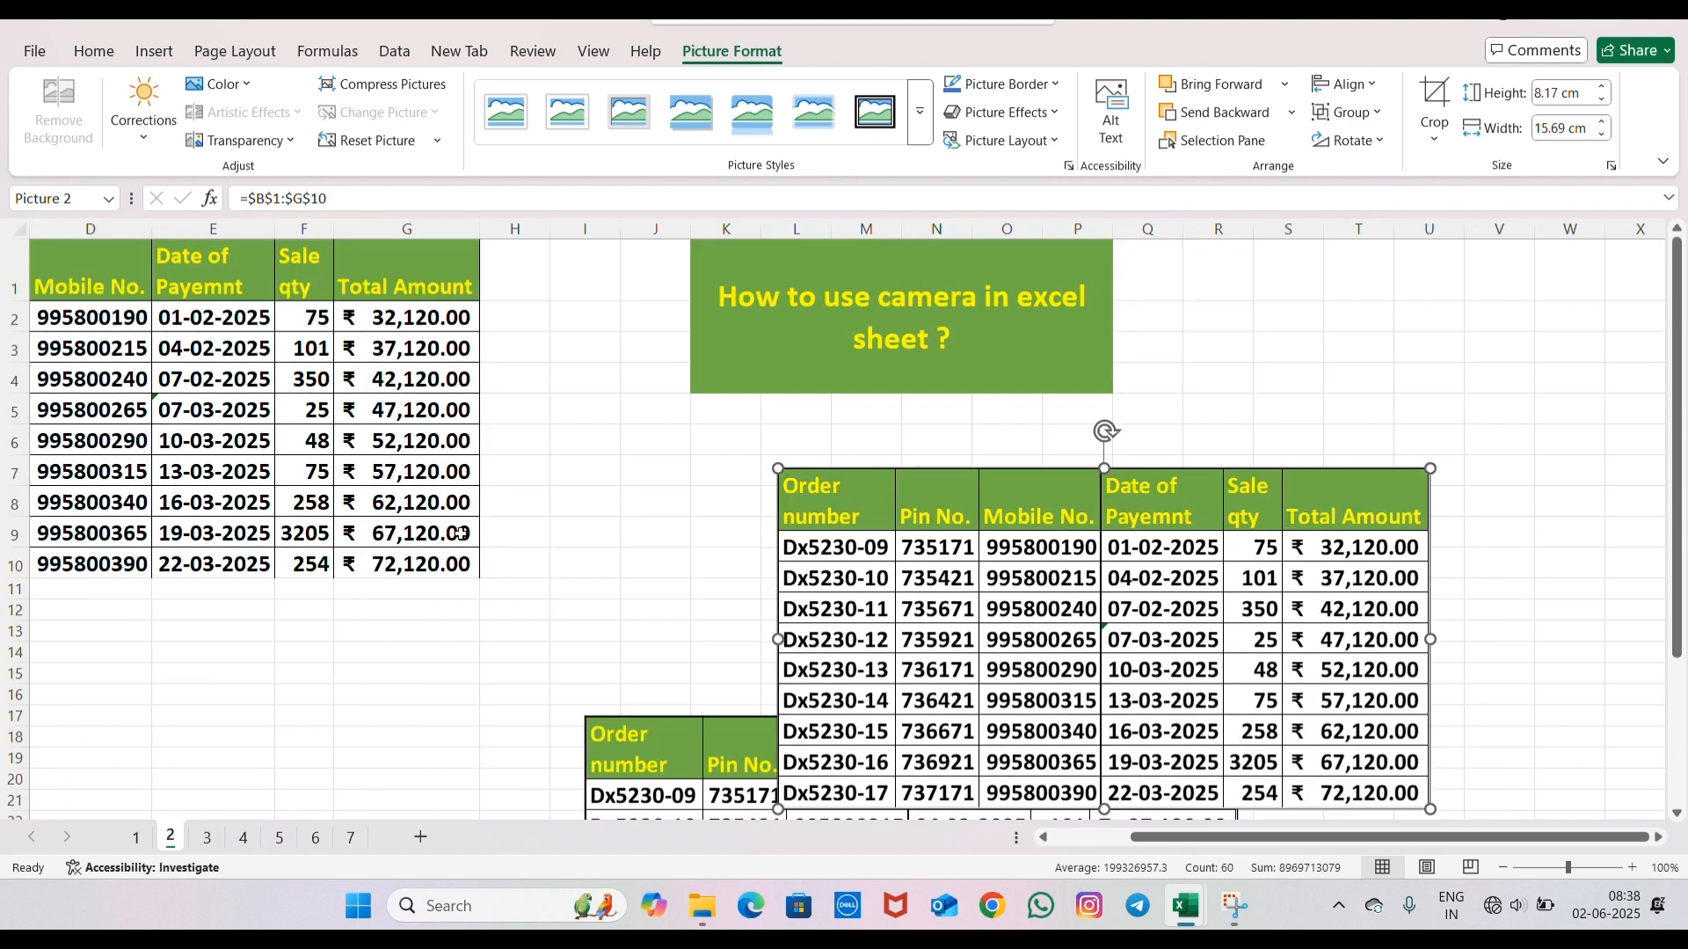
- Switch to sheet 3 and look through sheets 4 and 5 as targets for the copied data, ending on sheet 3
{"action": "left_click", "coordinate": [205, 838]}
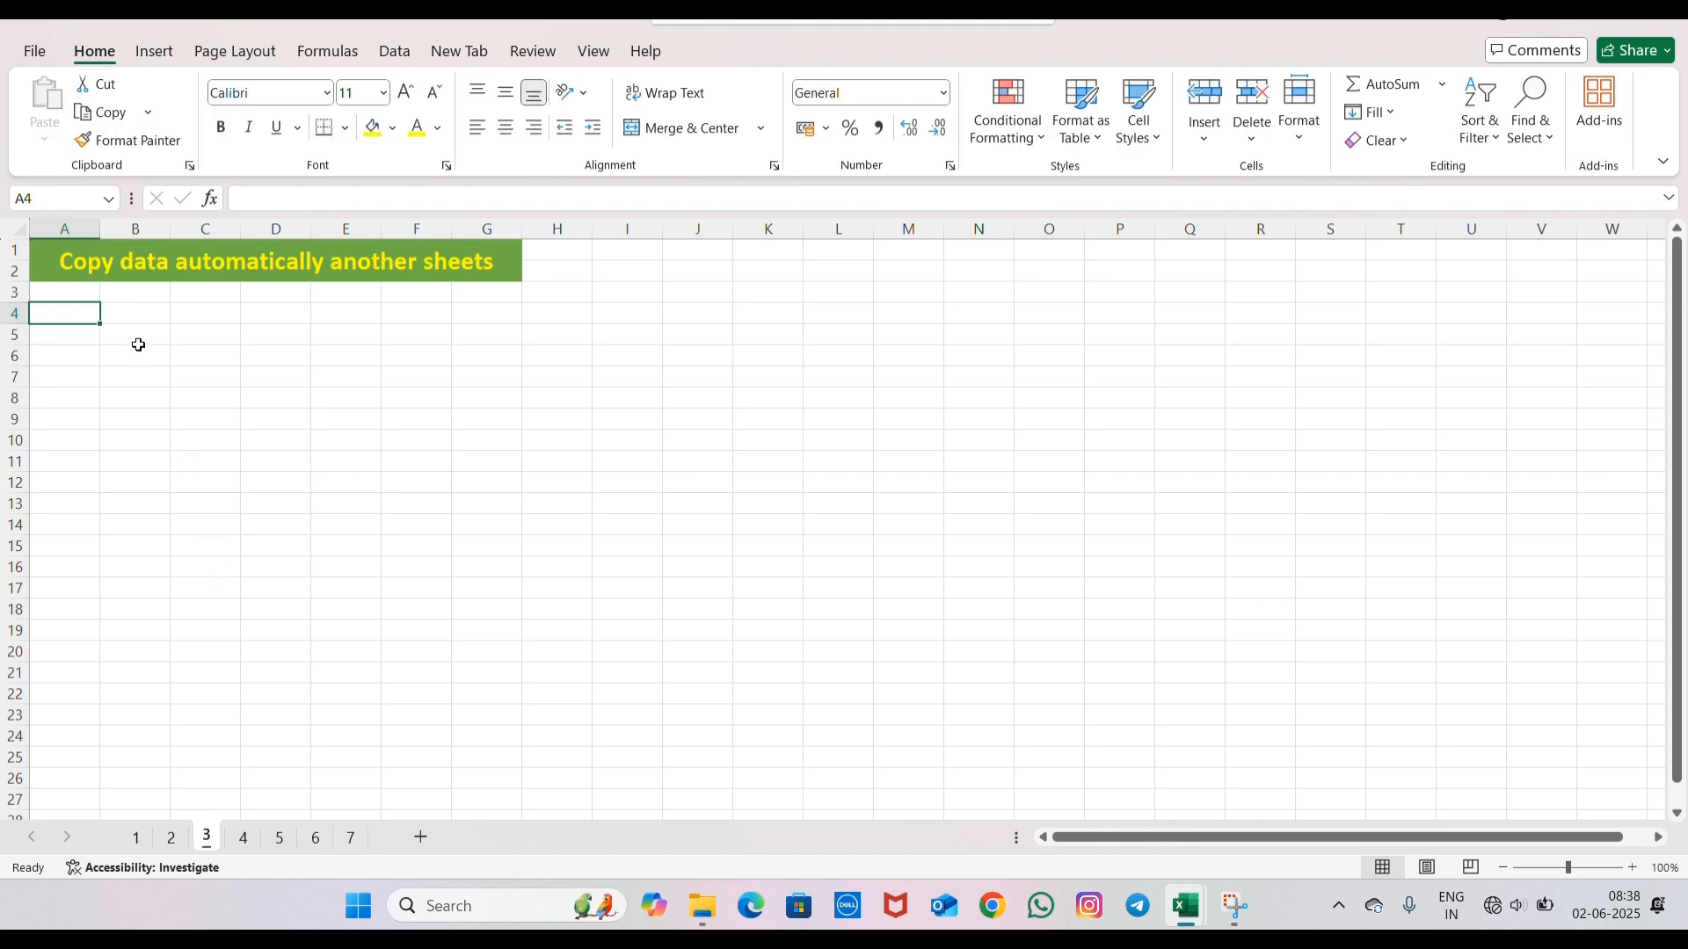
{"action": "left_click", "coordinate": [135, 316]}
{"action": "left_click", "coordinate": [124, 372]}
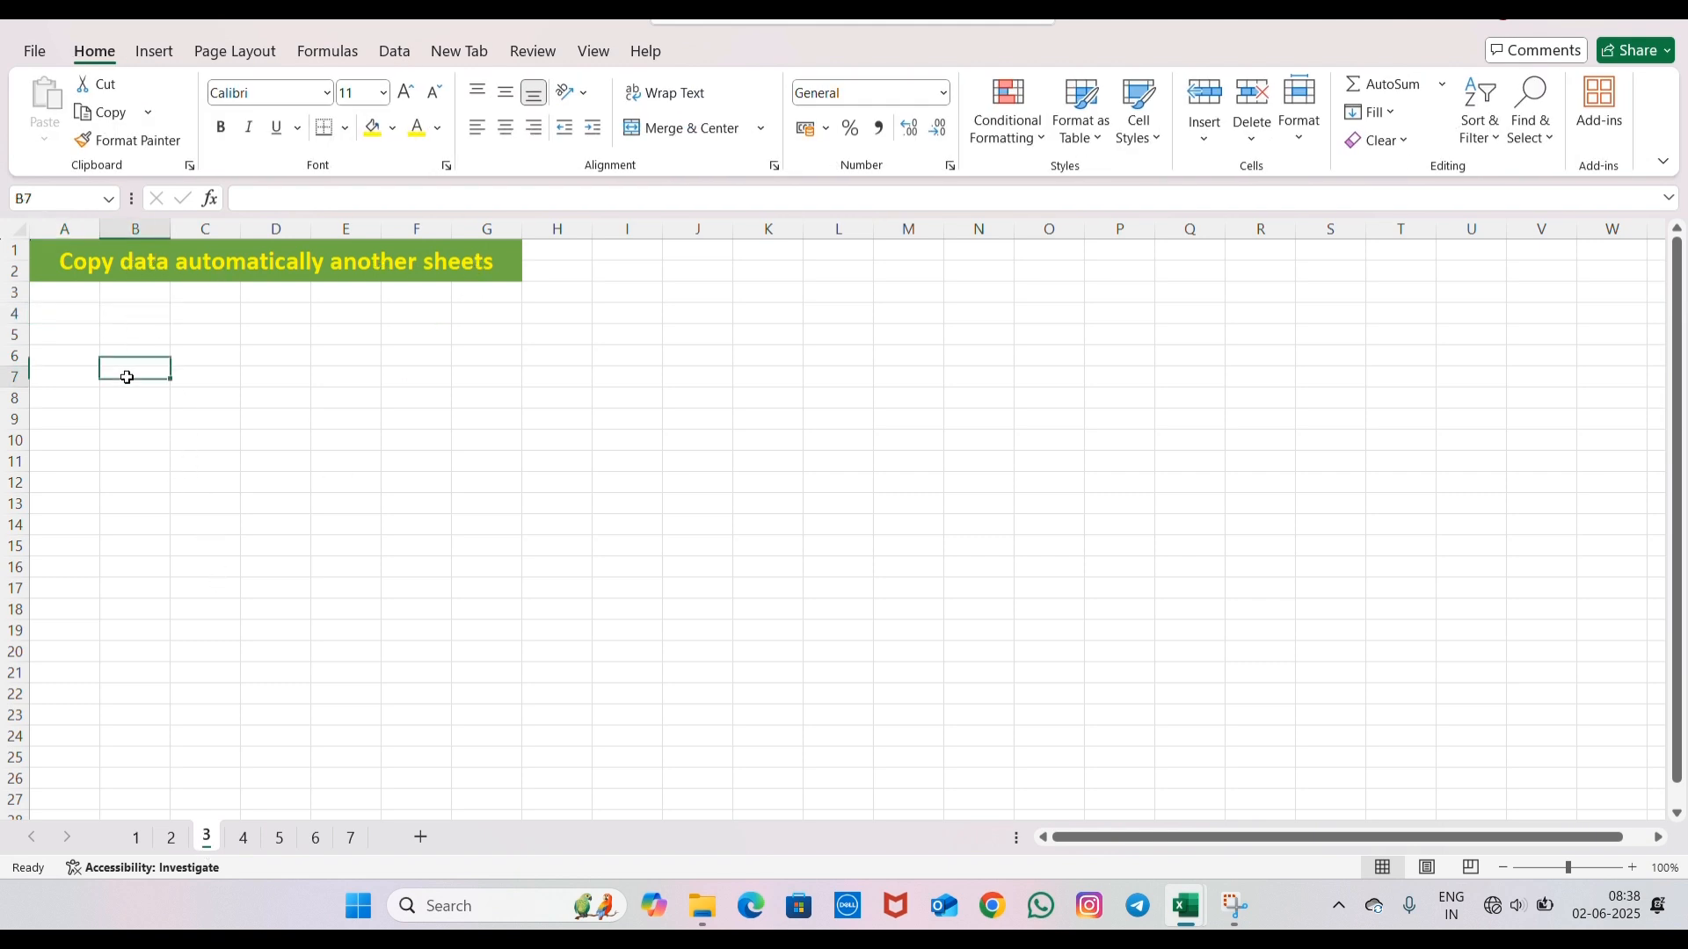
{"action": "left_click", "coordinate": [250, 837]}
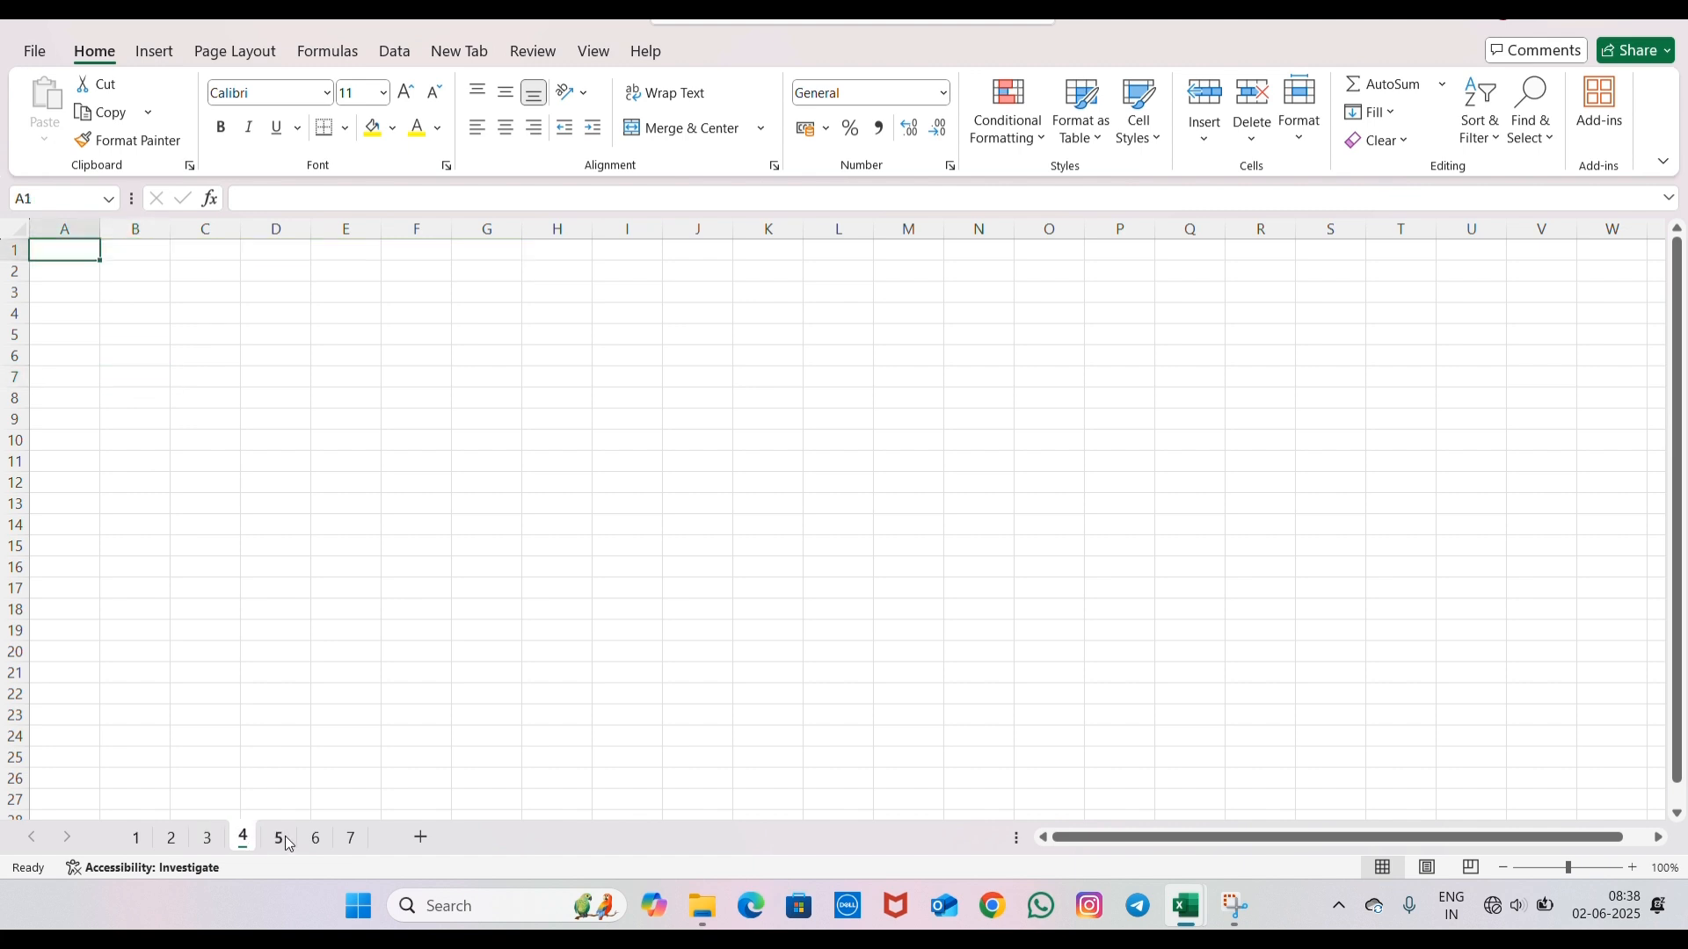
{"action": "left_click", "coordinate": [282, 838]}
{"action": "left_click", "coordinate": [209, 840]}
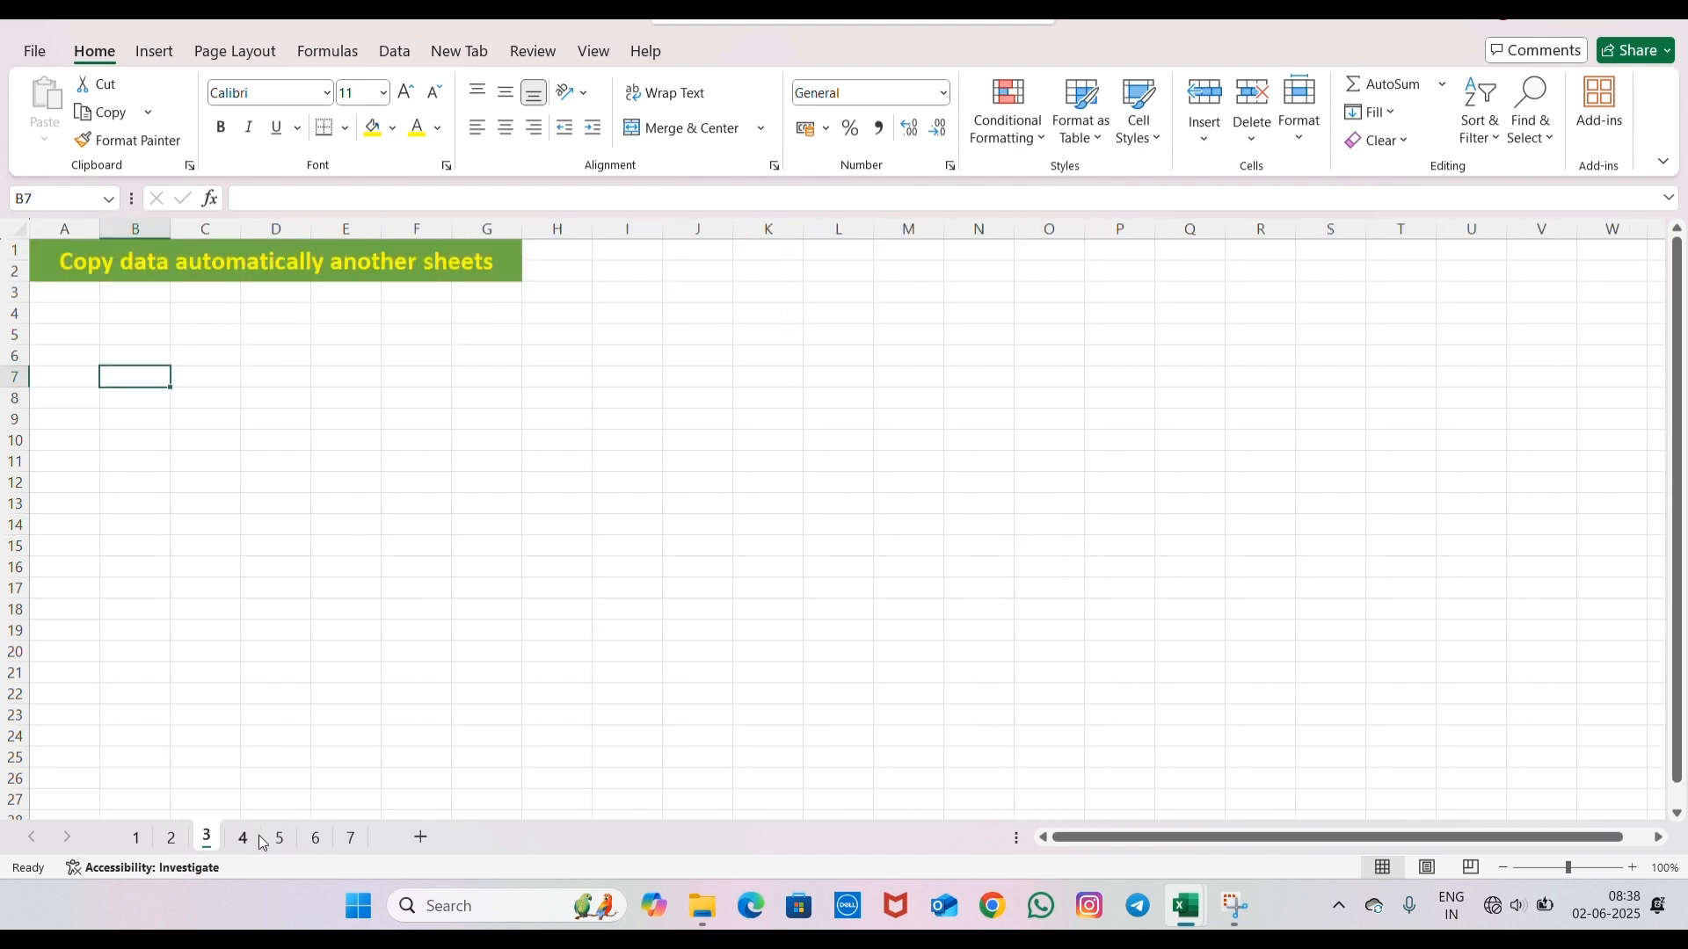
{"action": "left_click", "coordinate": [246, 840]}
{"action": "left_click", "coordinate": [283, 840]}
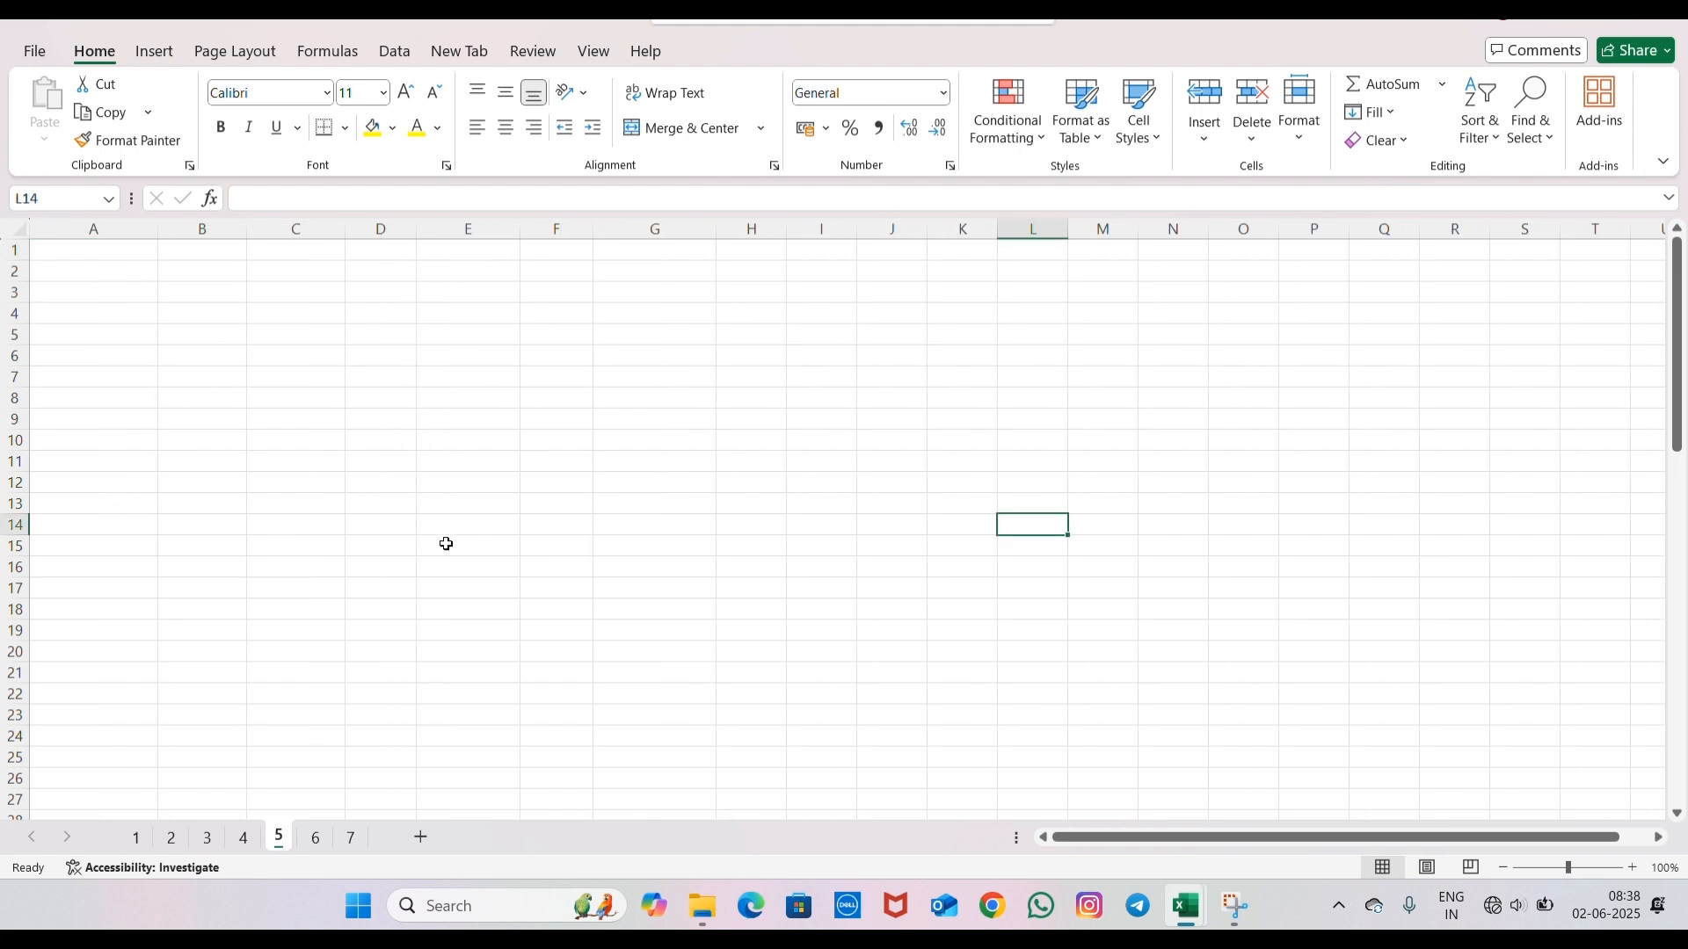
{"action": "left_click", "coordinate": [211, 835]}
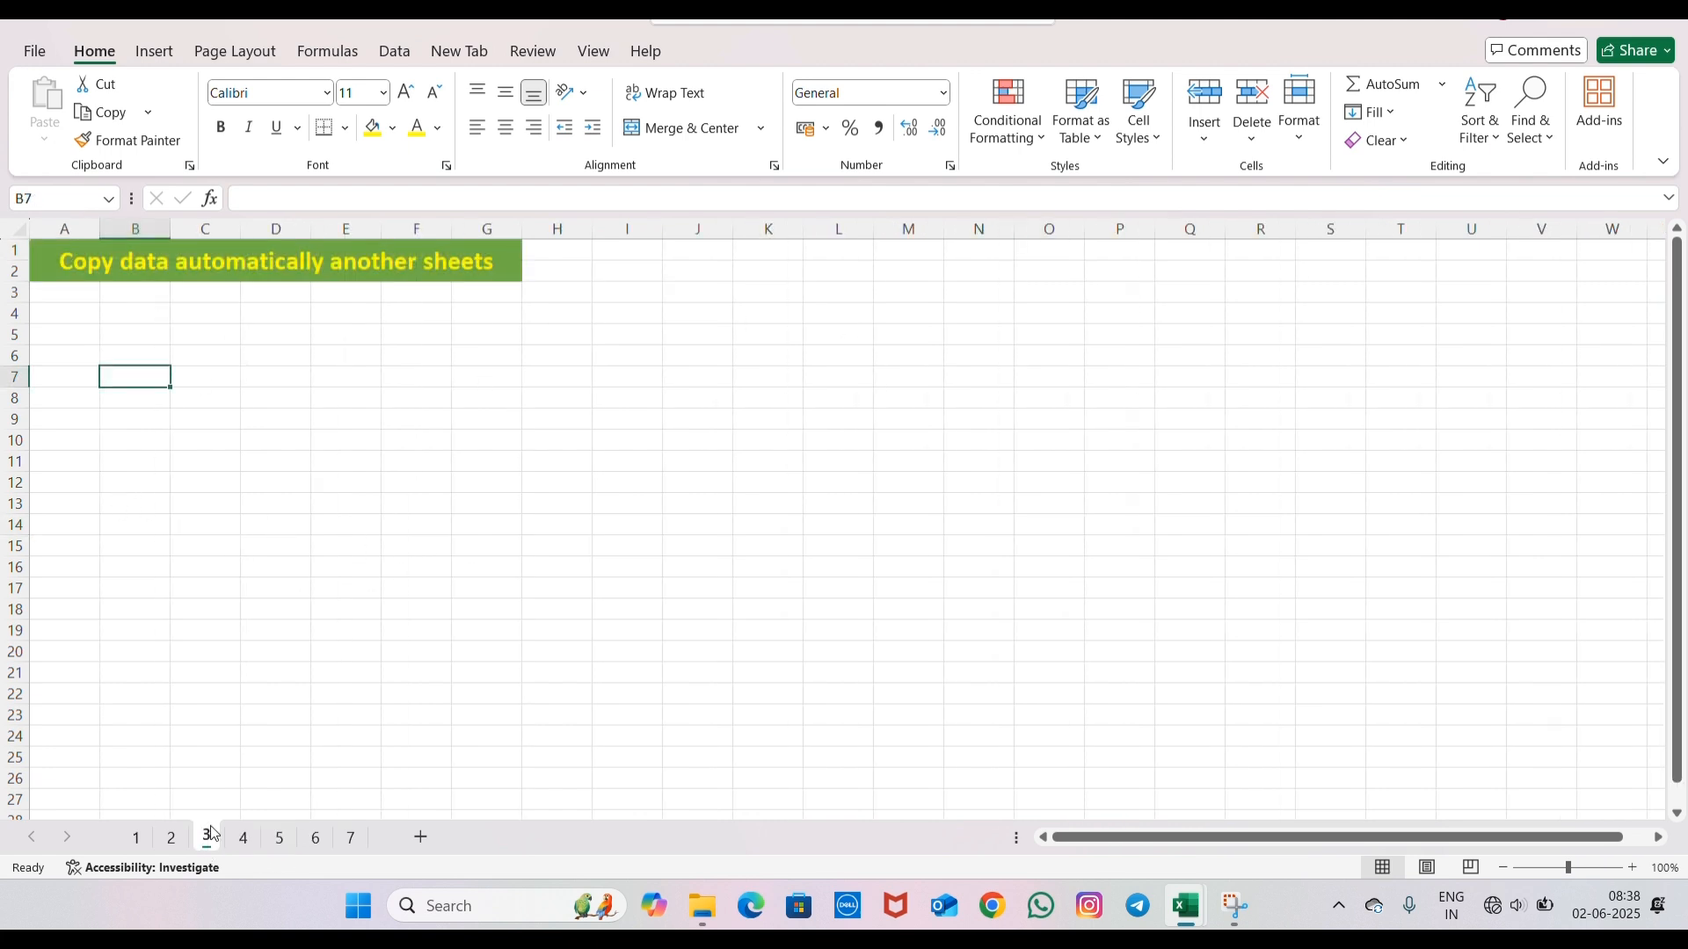
- Enter the labels Name, Date of birth, Age and Gendeer in cells B4:B7 of sheet 3
{"action": "left_click", "coordinate": [130, 314]}
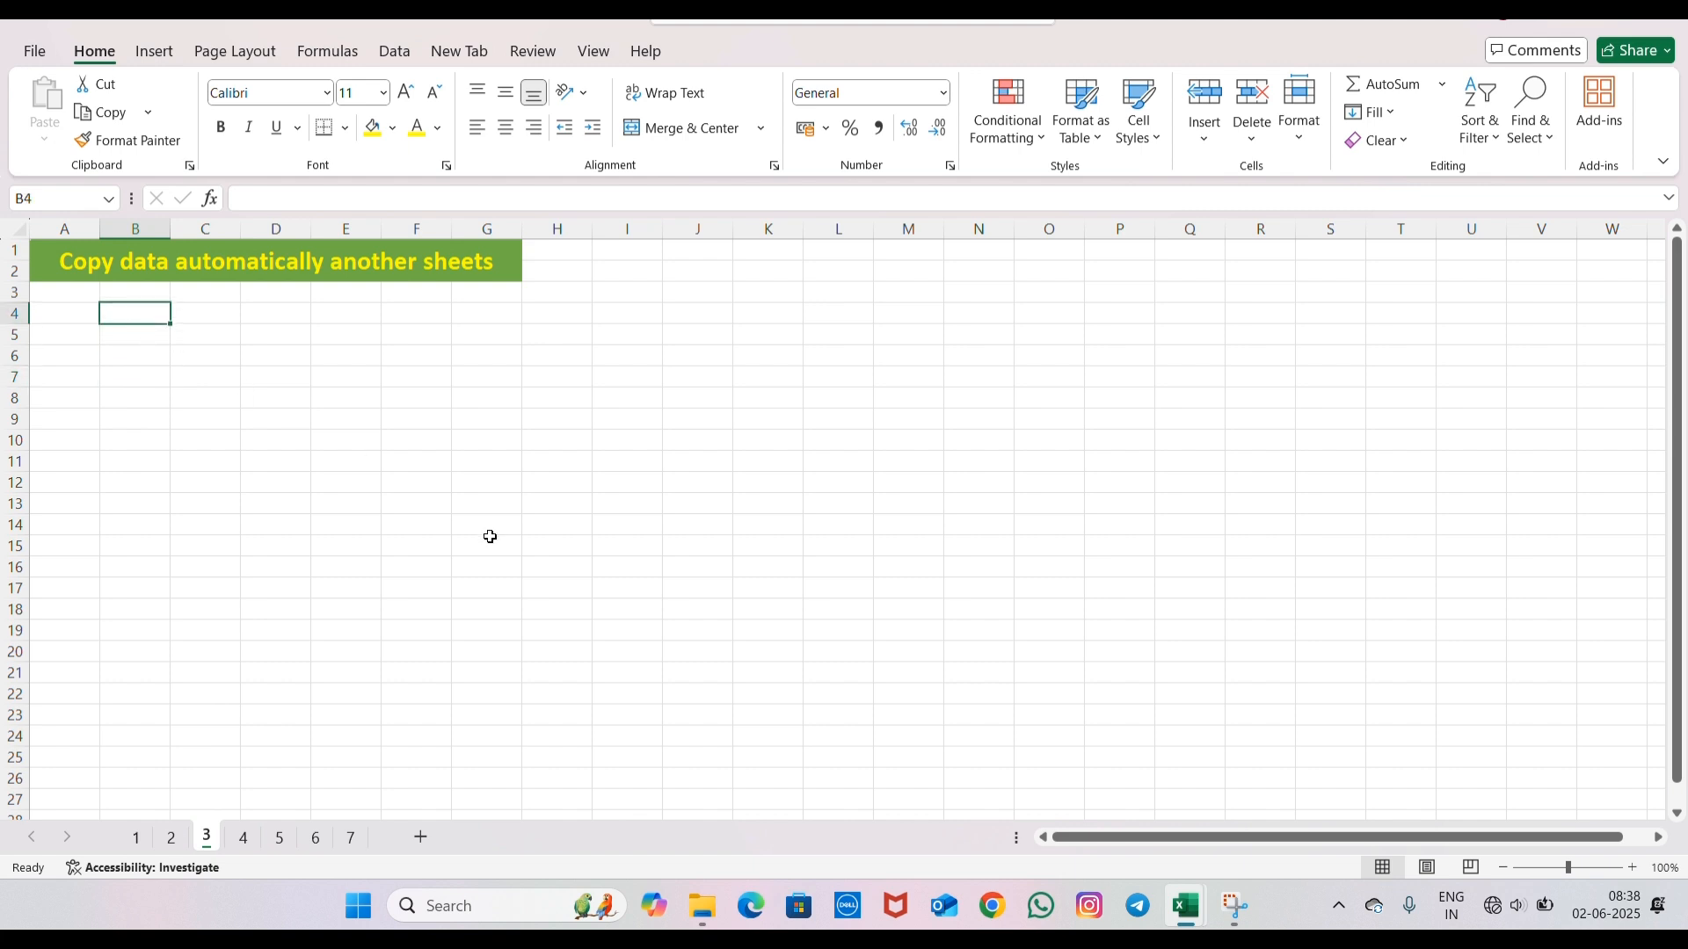
{"action": "type", "text": "Name"}
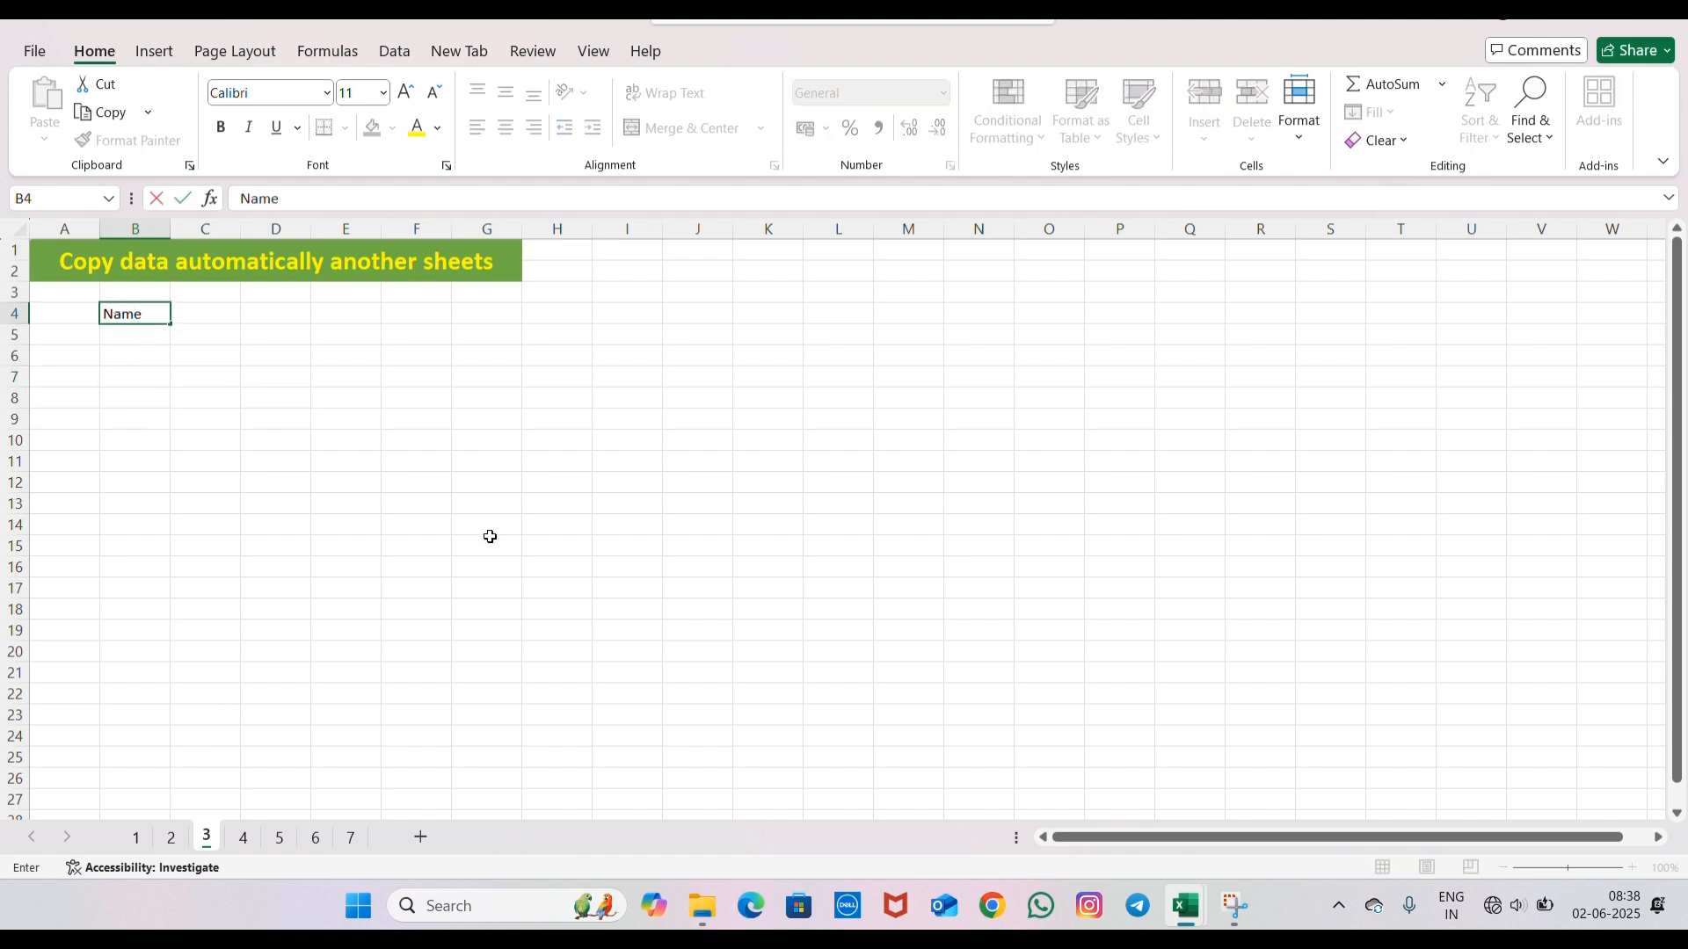
{"action": "key", "text": "Return"}
{"action": "type", "text": "Da"}
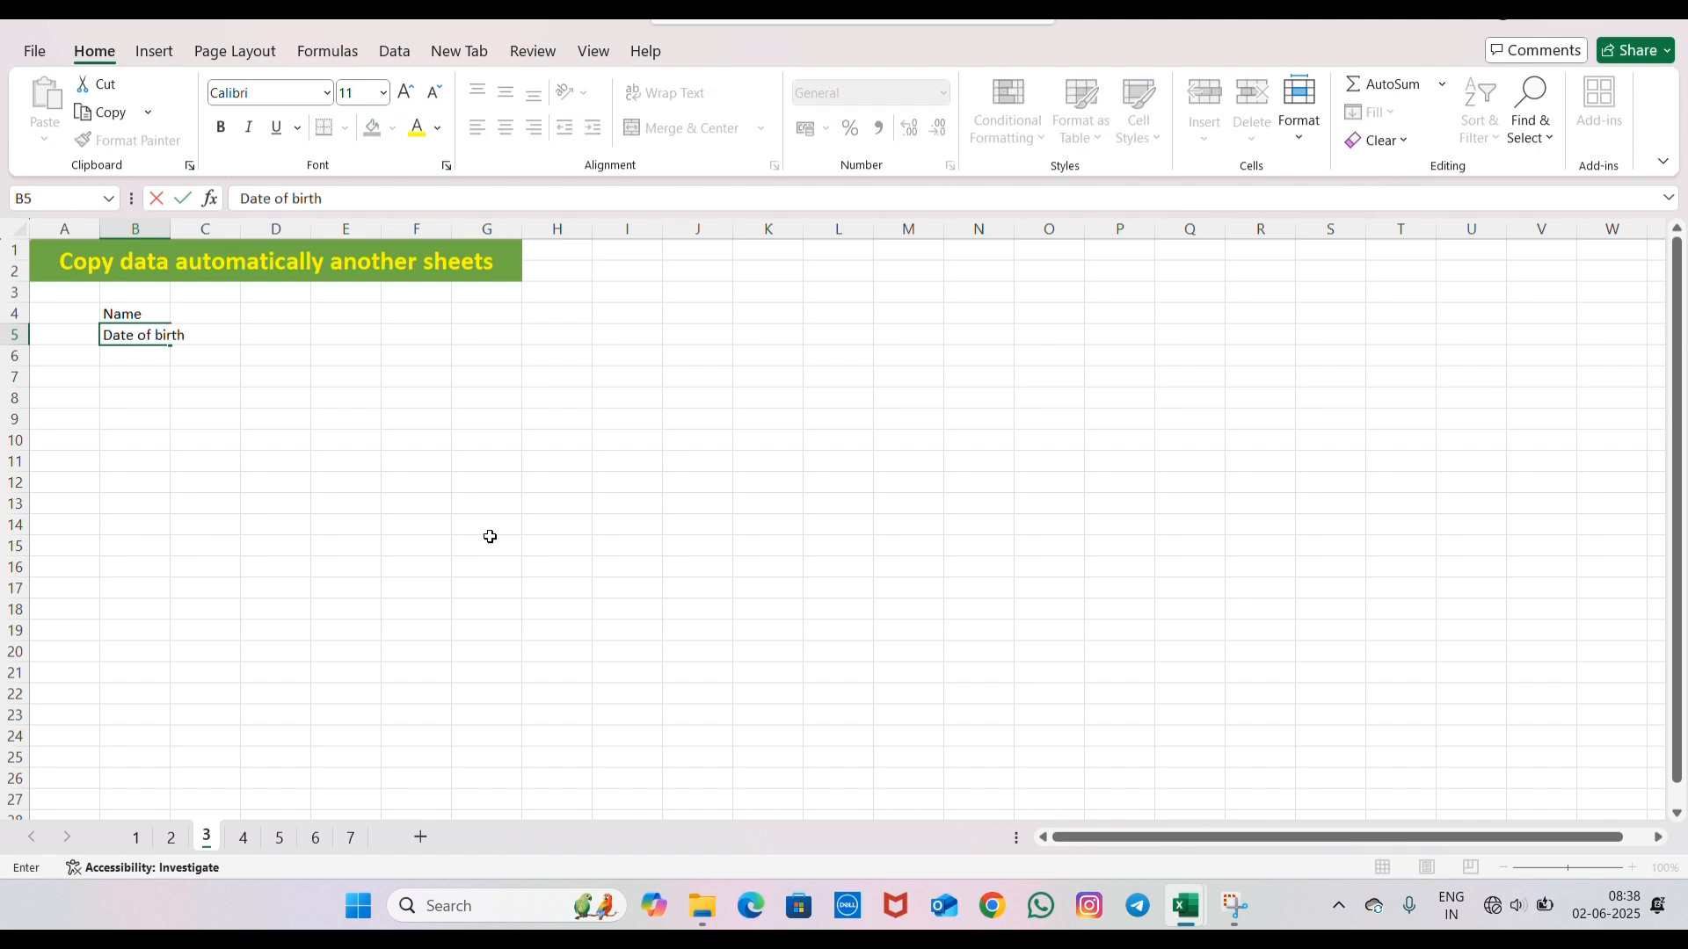
{"action": "type", "text": "te of birth"}
{"action": "key", "text": "Return"}
{"action": "type", "text": "A"}
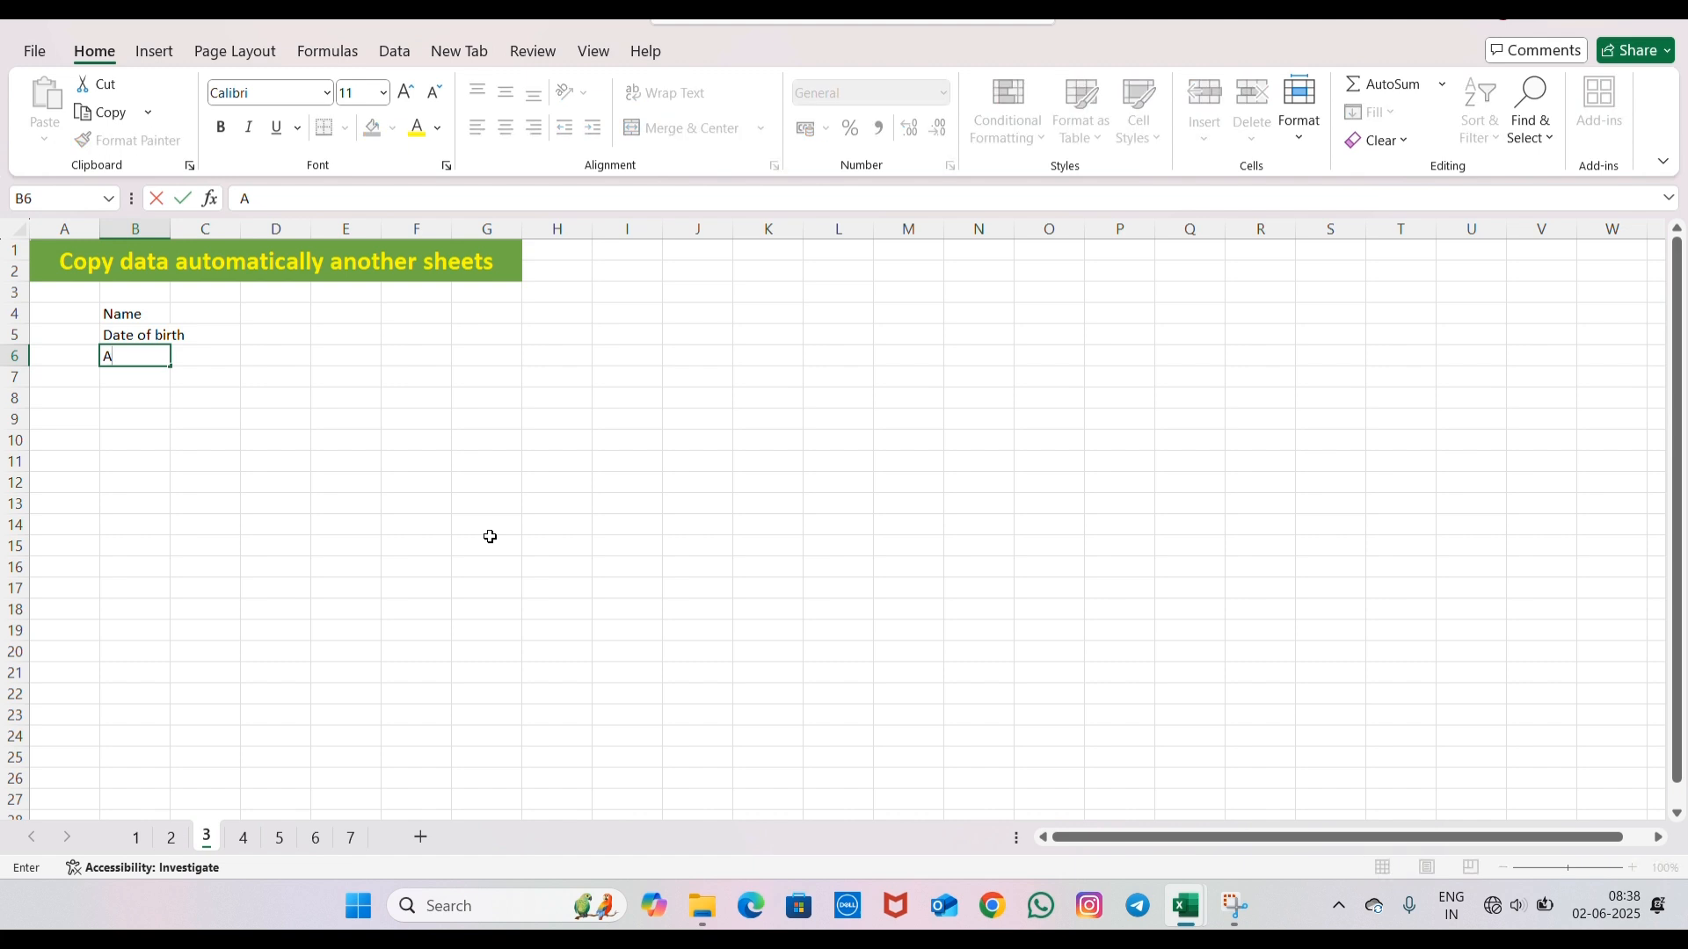
{"action": "type", "text": "ge"}
{"action": "key", "text": "Return"}
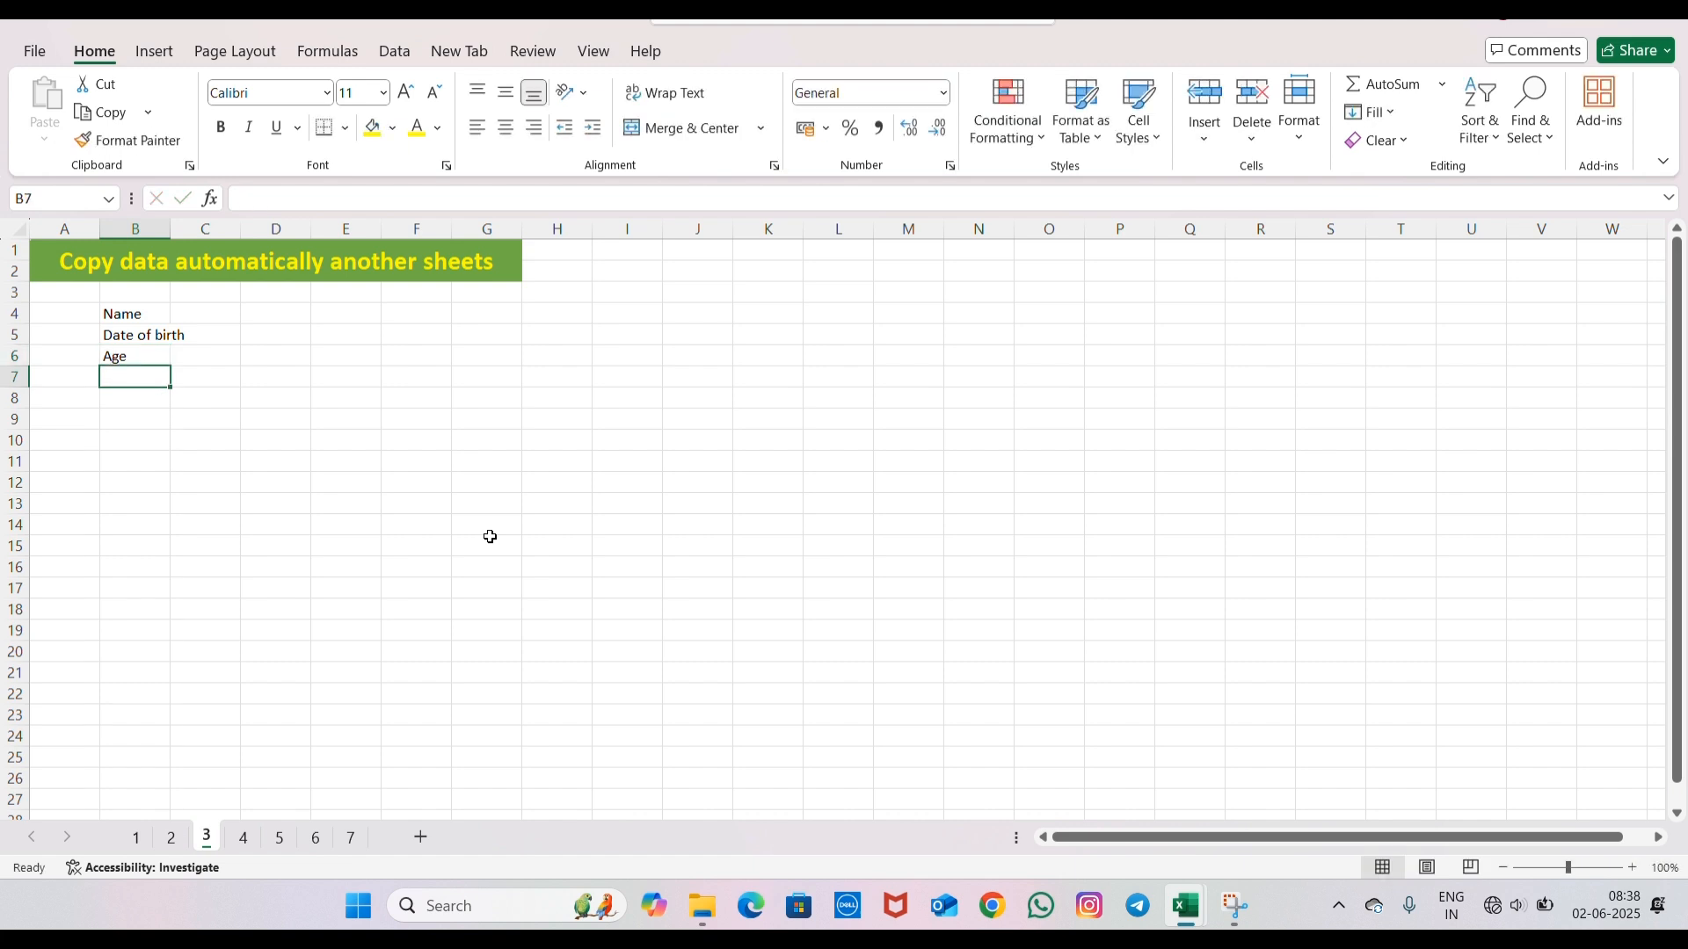
{"action": "type", "text": "Gendeer"}
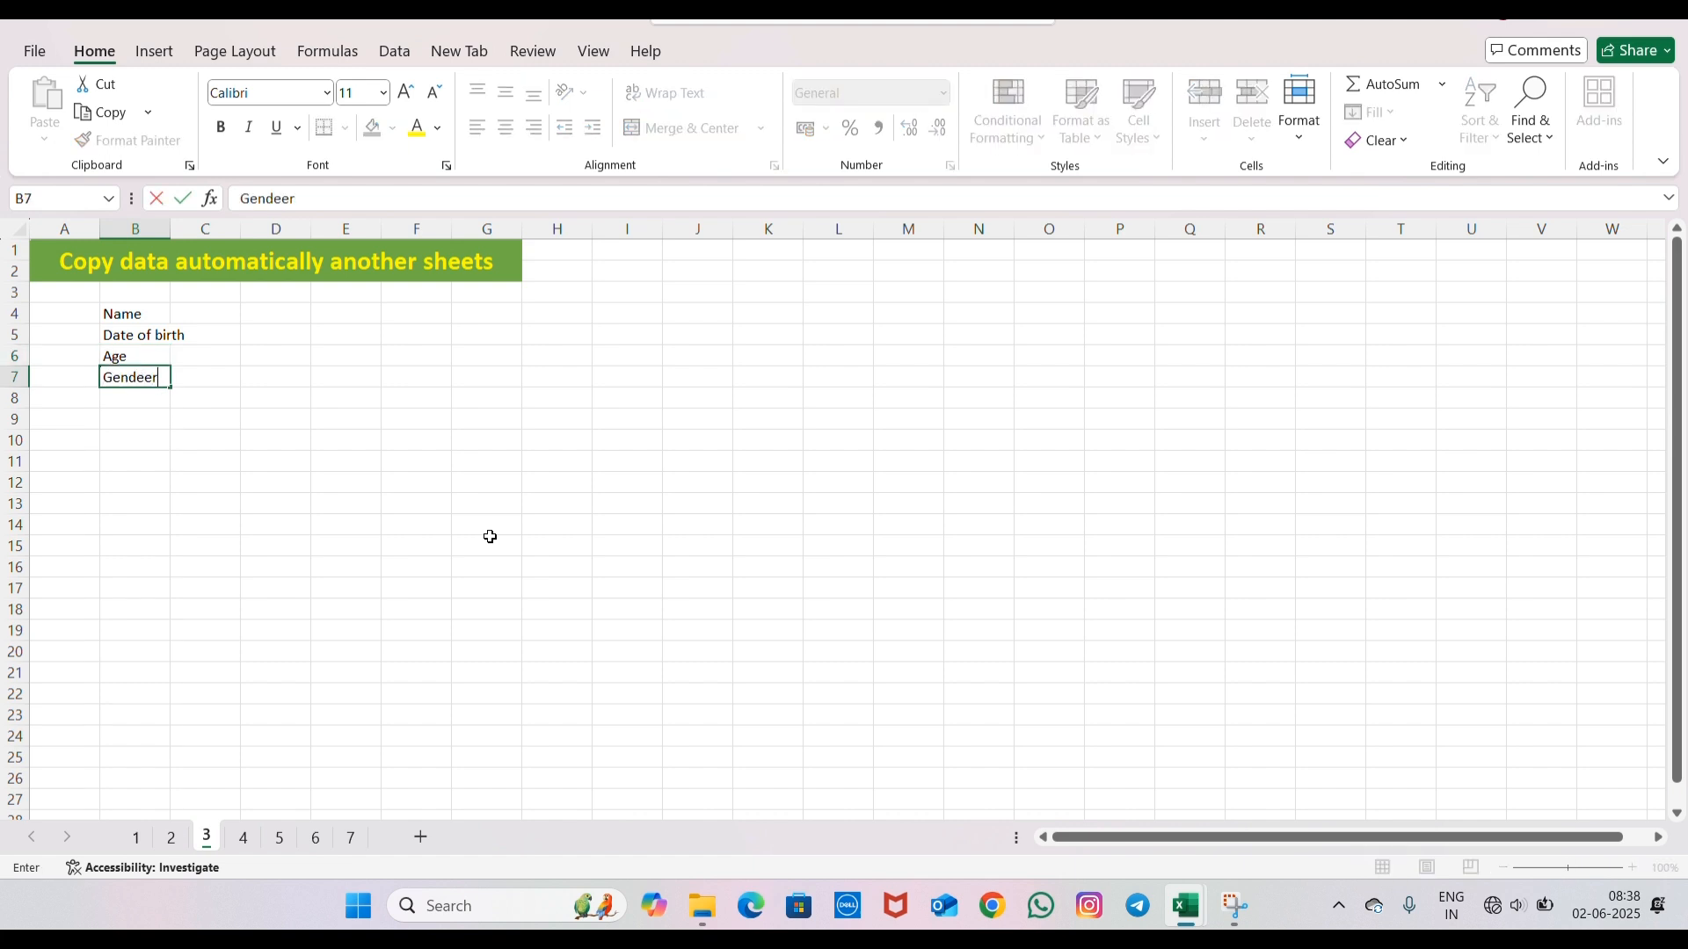
{"action": "key", "text": "Return"}
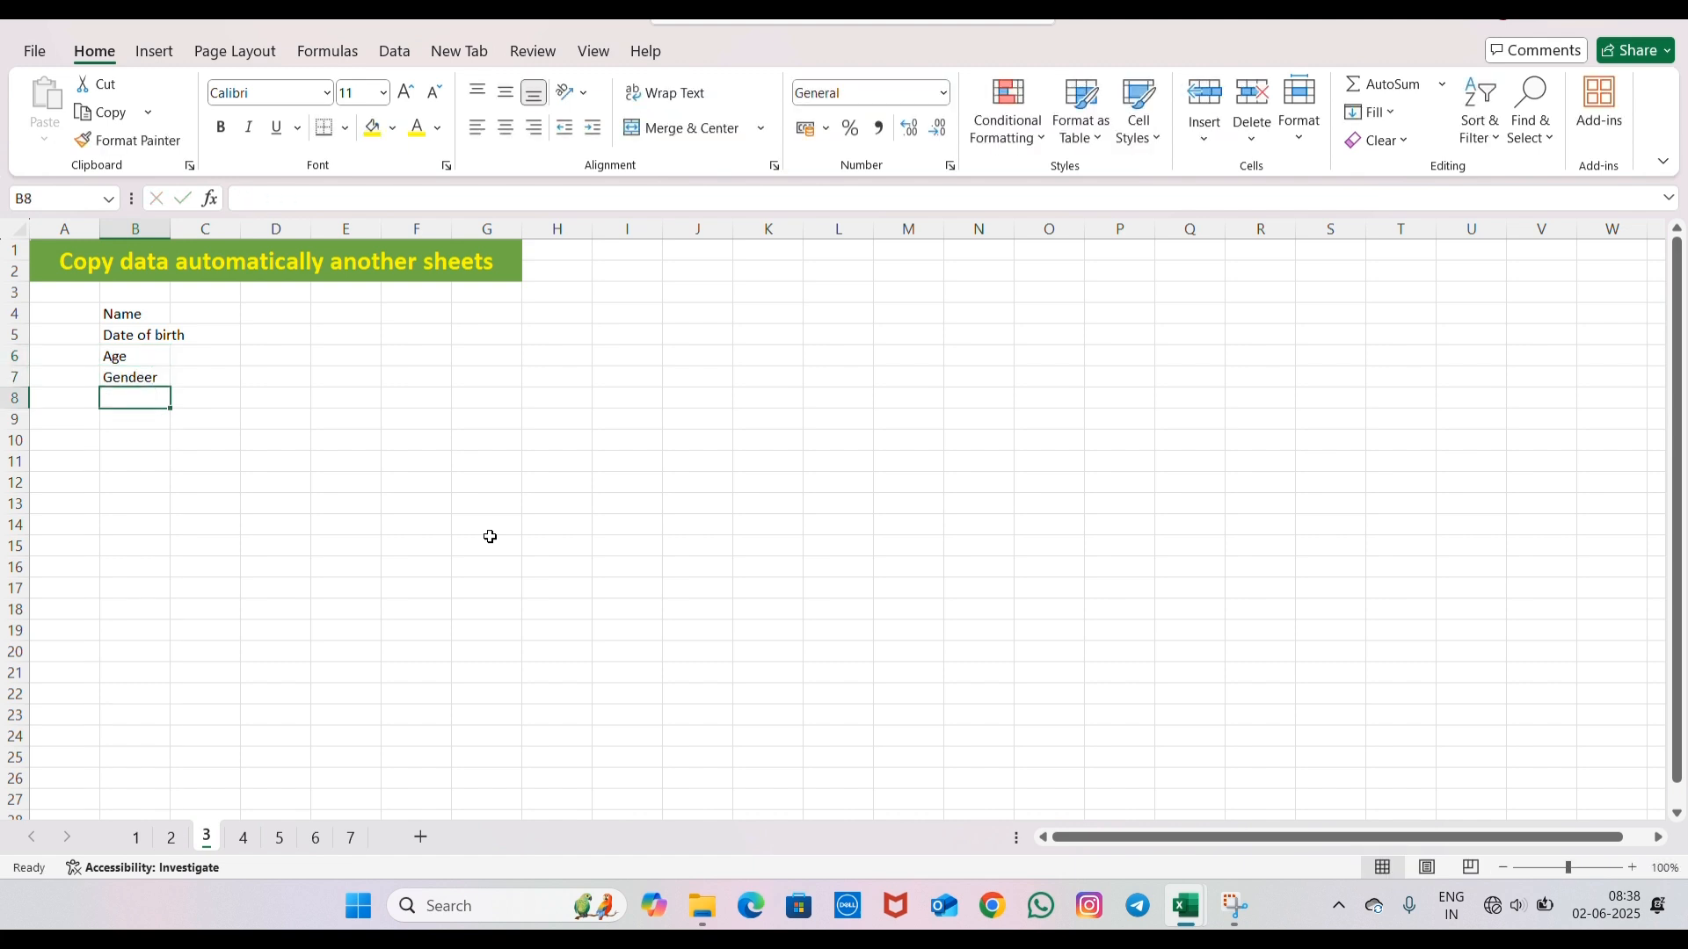
- Correct the spelling of the label in B7 to Gender
{"action": "left_click", "coordinate": [143, 366]}
{"action": "left_click", "coordinate": [142, 379]}
{"action": "left_click", "coordinate": [280, 196]}
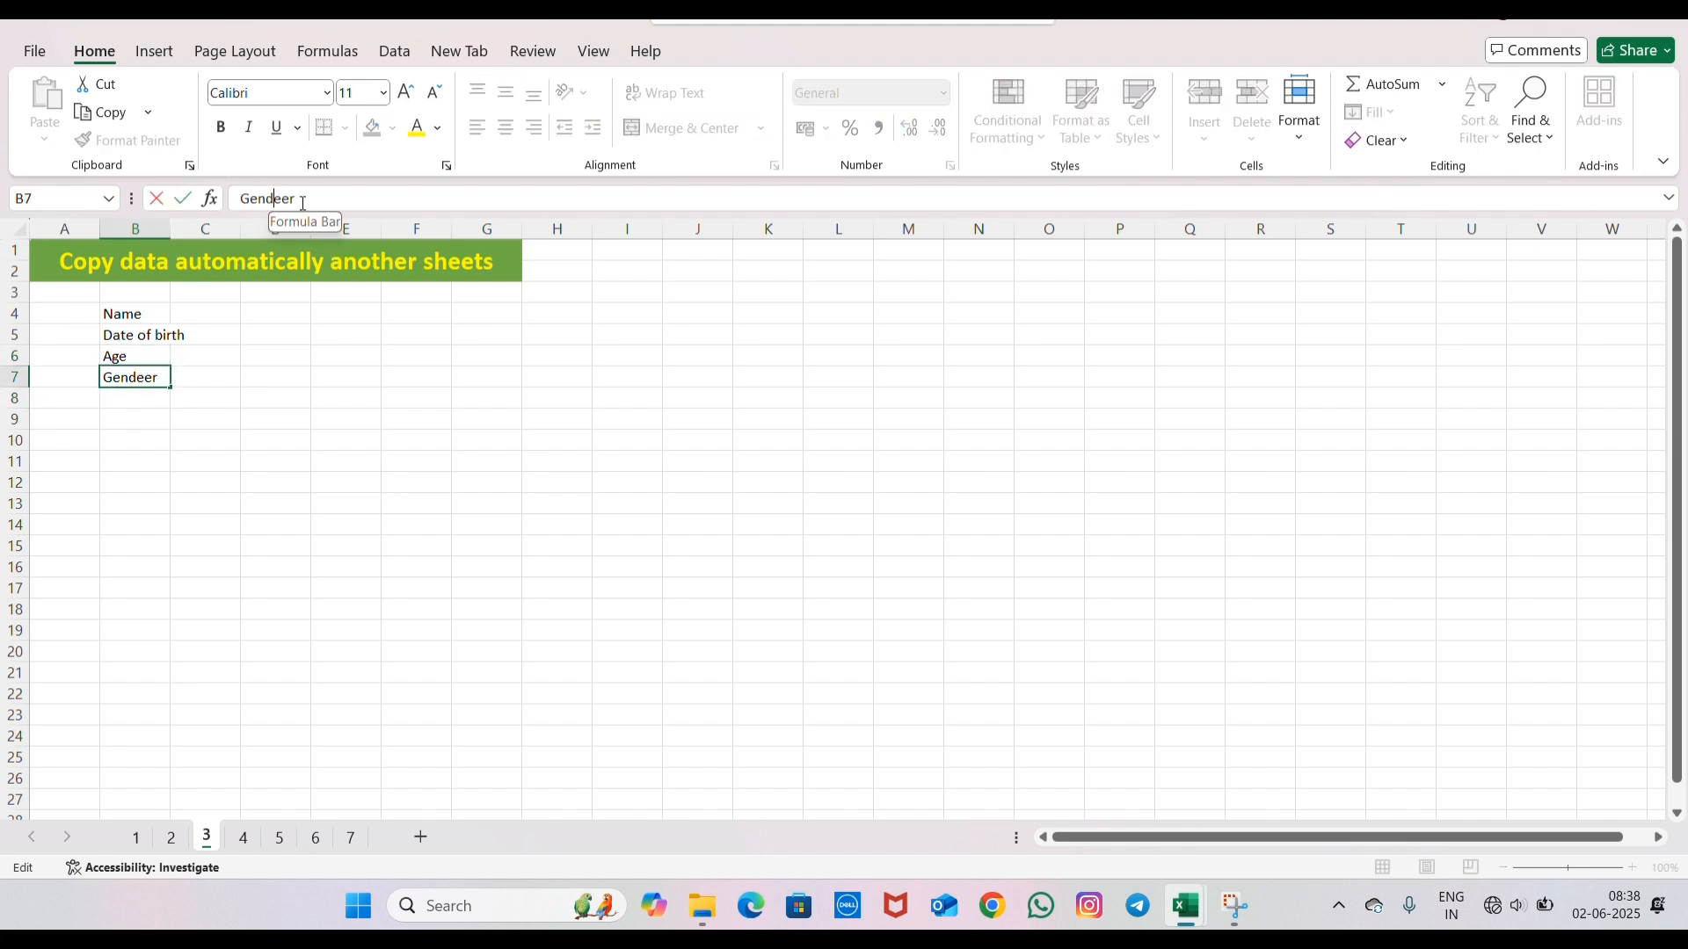
{"action": "key", "text": "Return"}
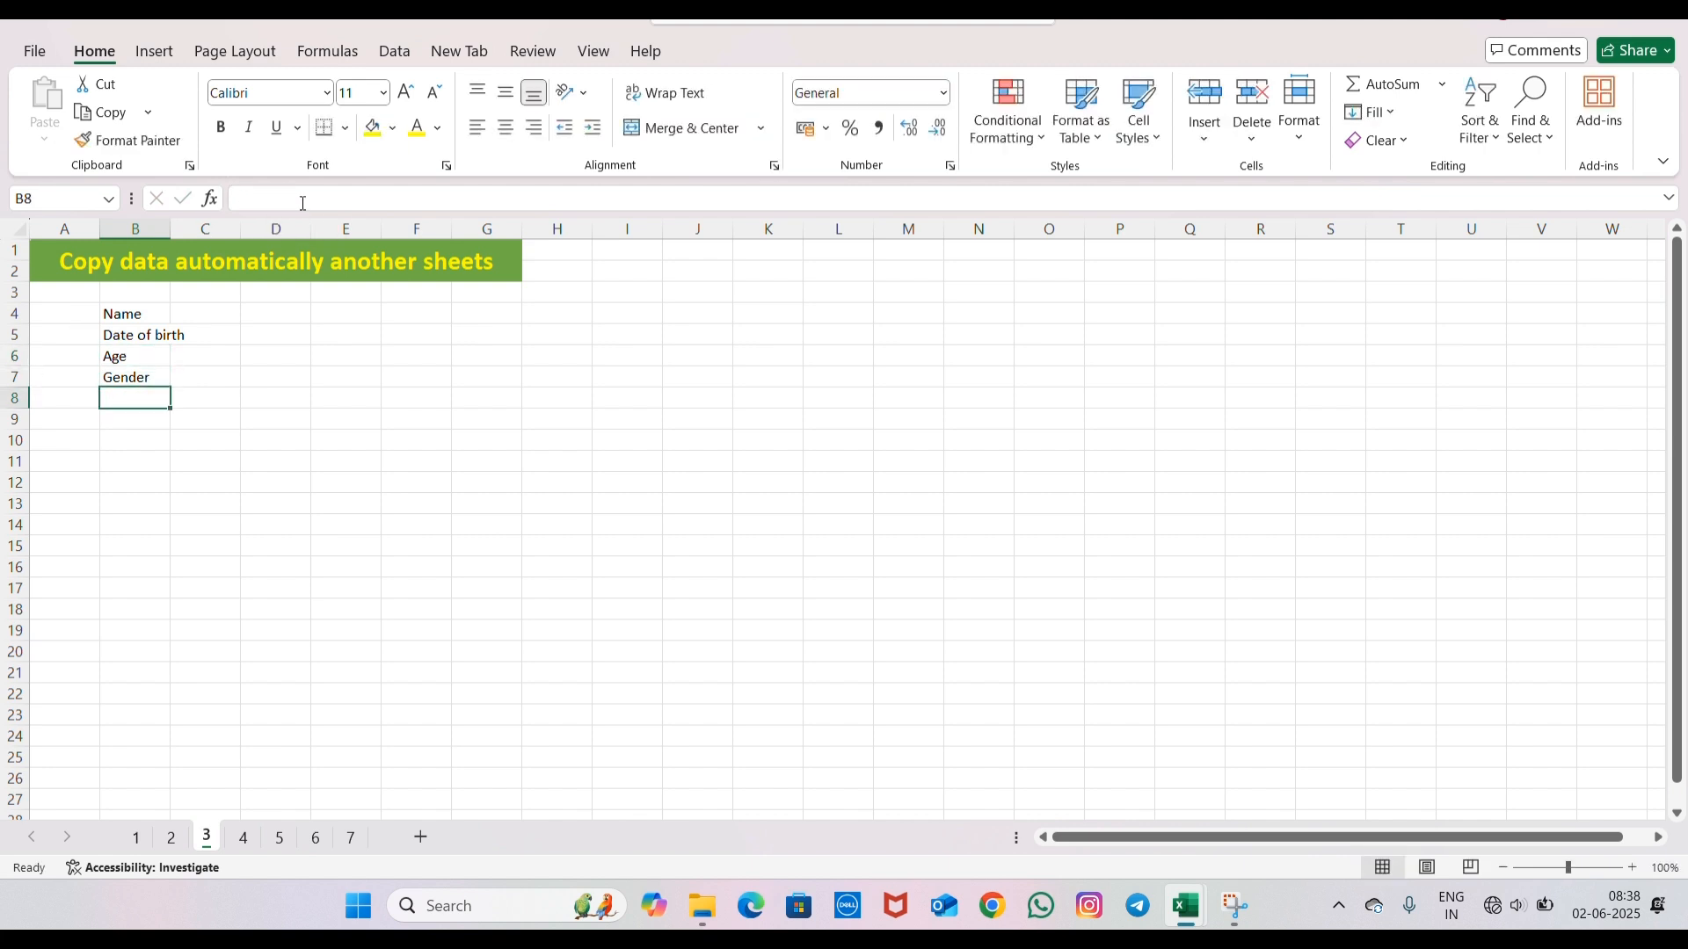
{"action": "left_click", "coordinate": [242, 840]}
{"action": "left_click", "coordinate": [276, 840]}
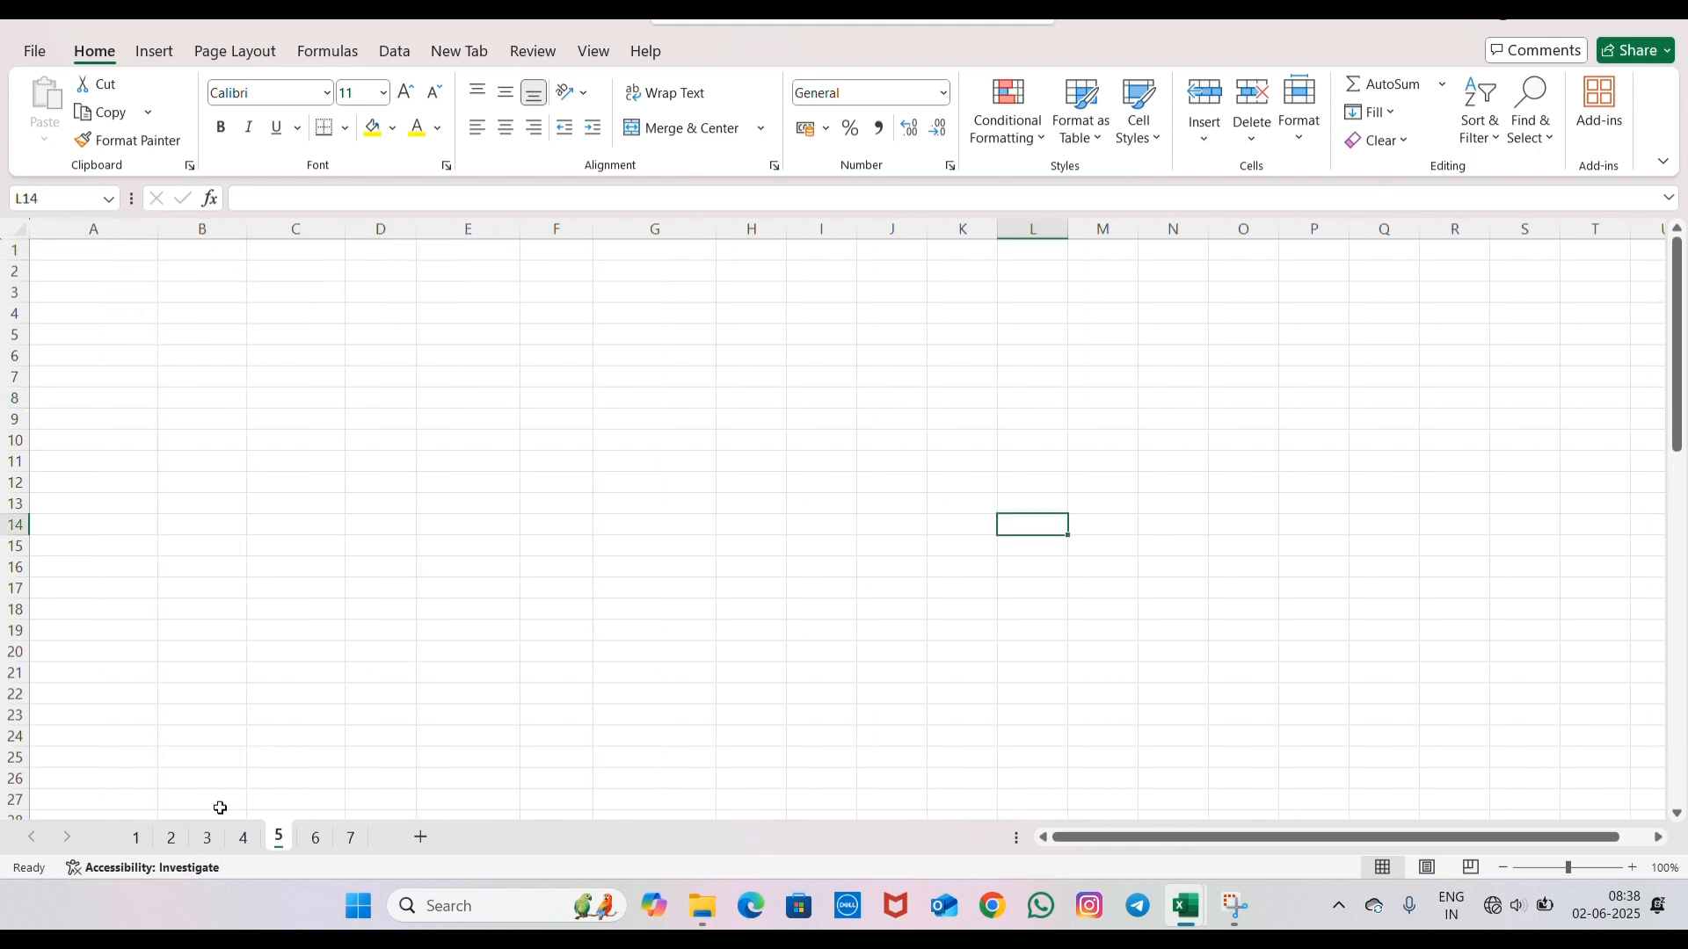
{"action": "left_click", "coordinate": [207, 838]}
- Copy the labels in B4:B7 of sheet 3 and paste them at B4 of sheet 4
{"action": "left_click_drag", "start_coordinate": [145, 335], "coordinate": [147, 374]}
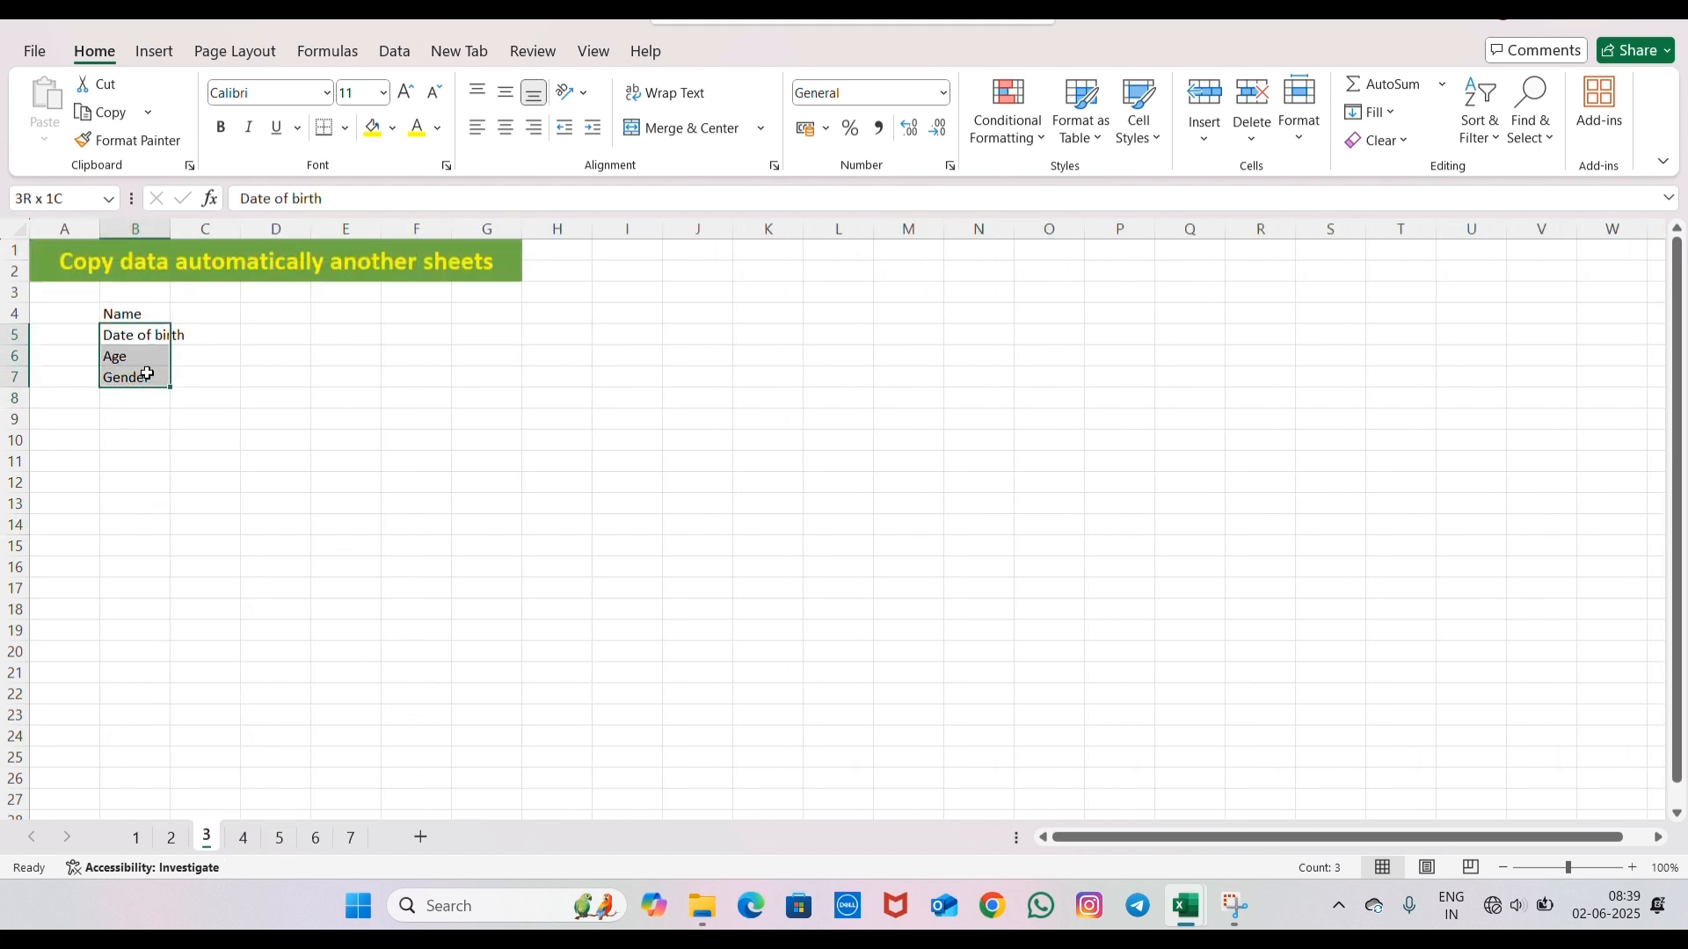
{"action": "left_click_drag", "start_coordinate": [145, 314], "coordinate": [160, 378]}
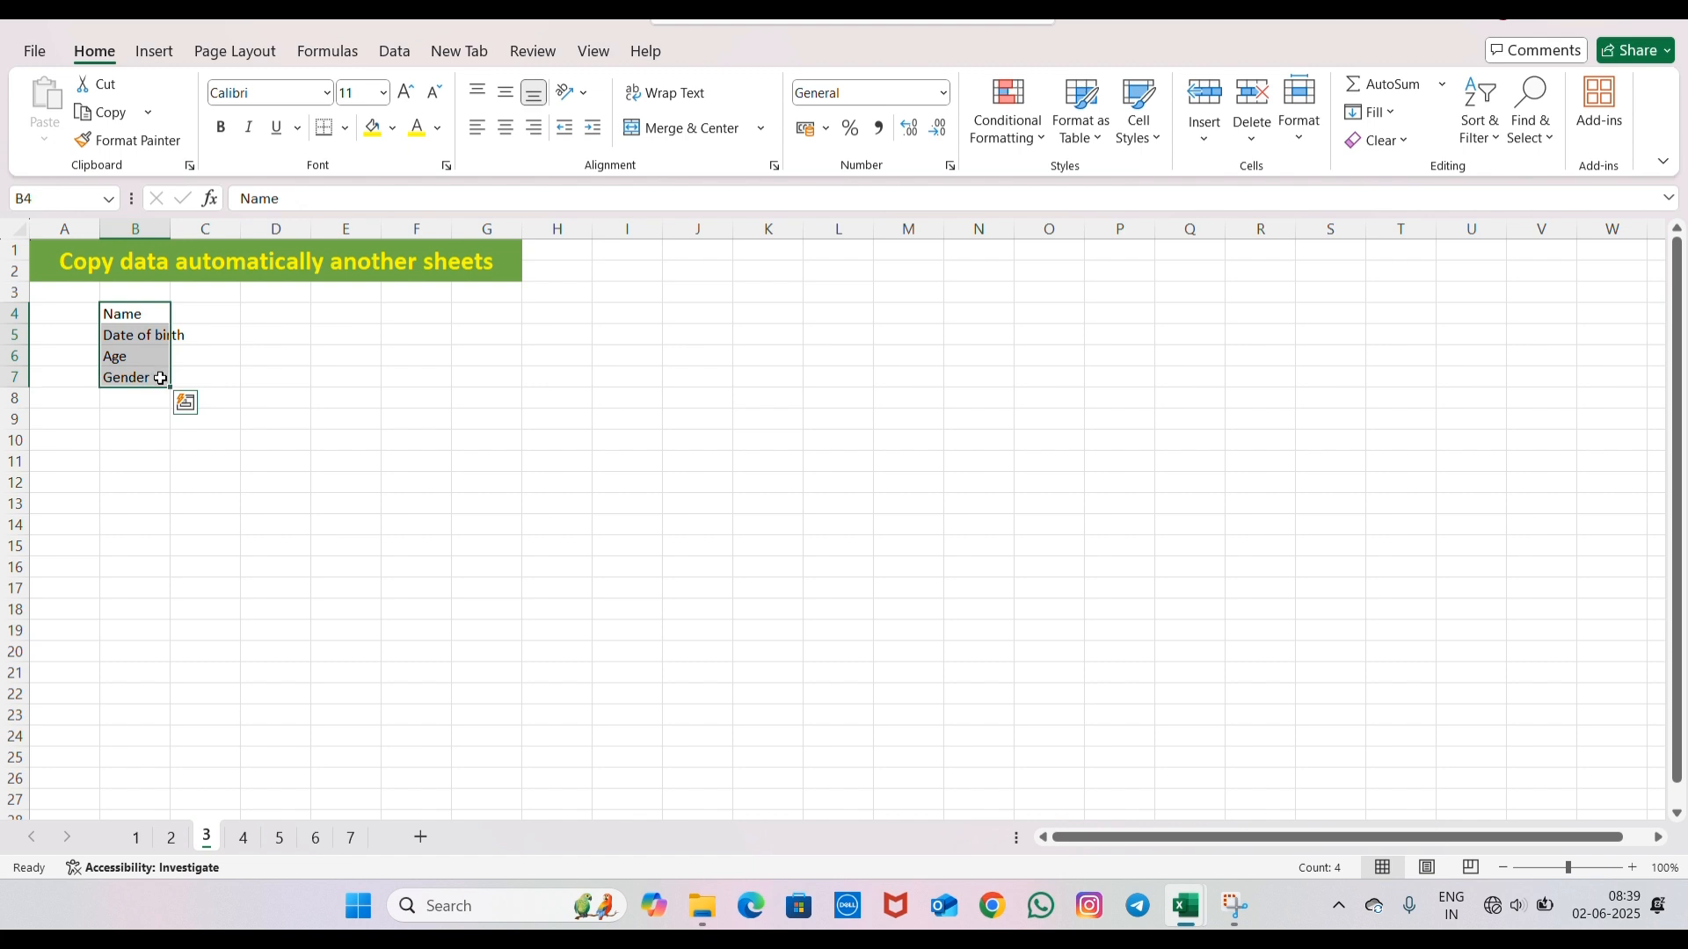
{"action": "key", "text": "ctrl+c"}
{"action": "left_click", "coordinate": [242, 838]}
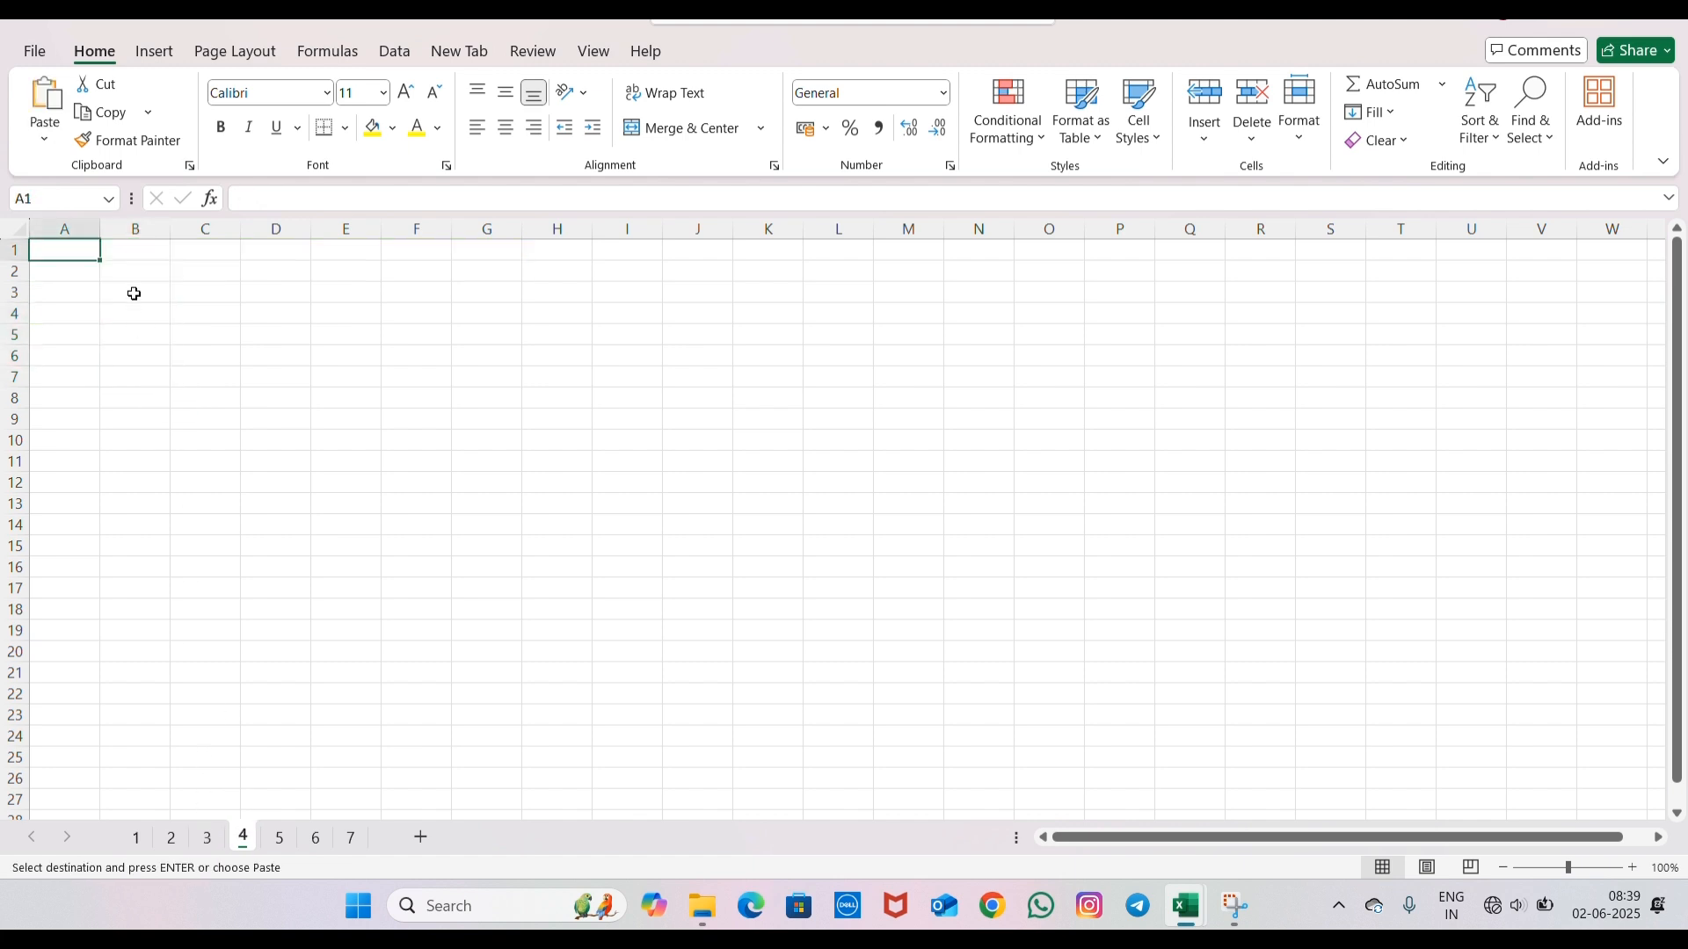
{"action": "left_click", "coordinate": [208, 838]}
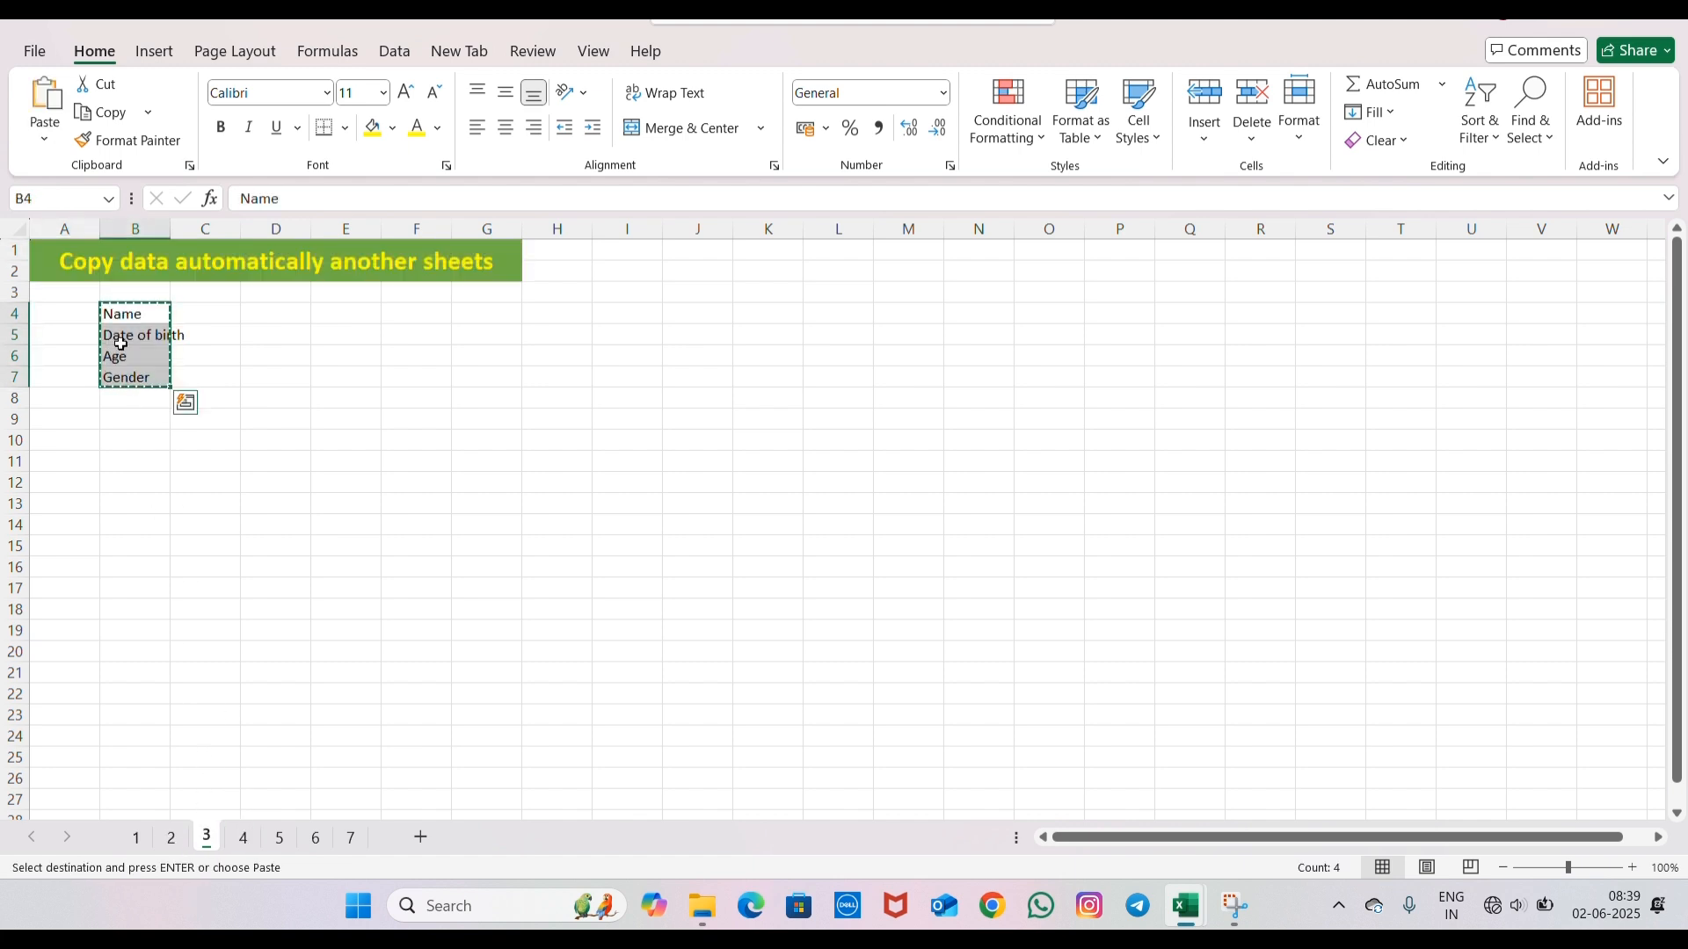
{"action": "left_click", "coordinate": [235, 840]}
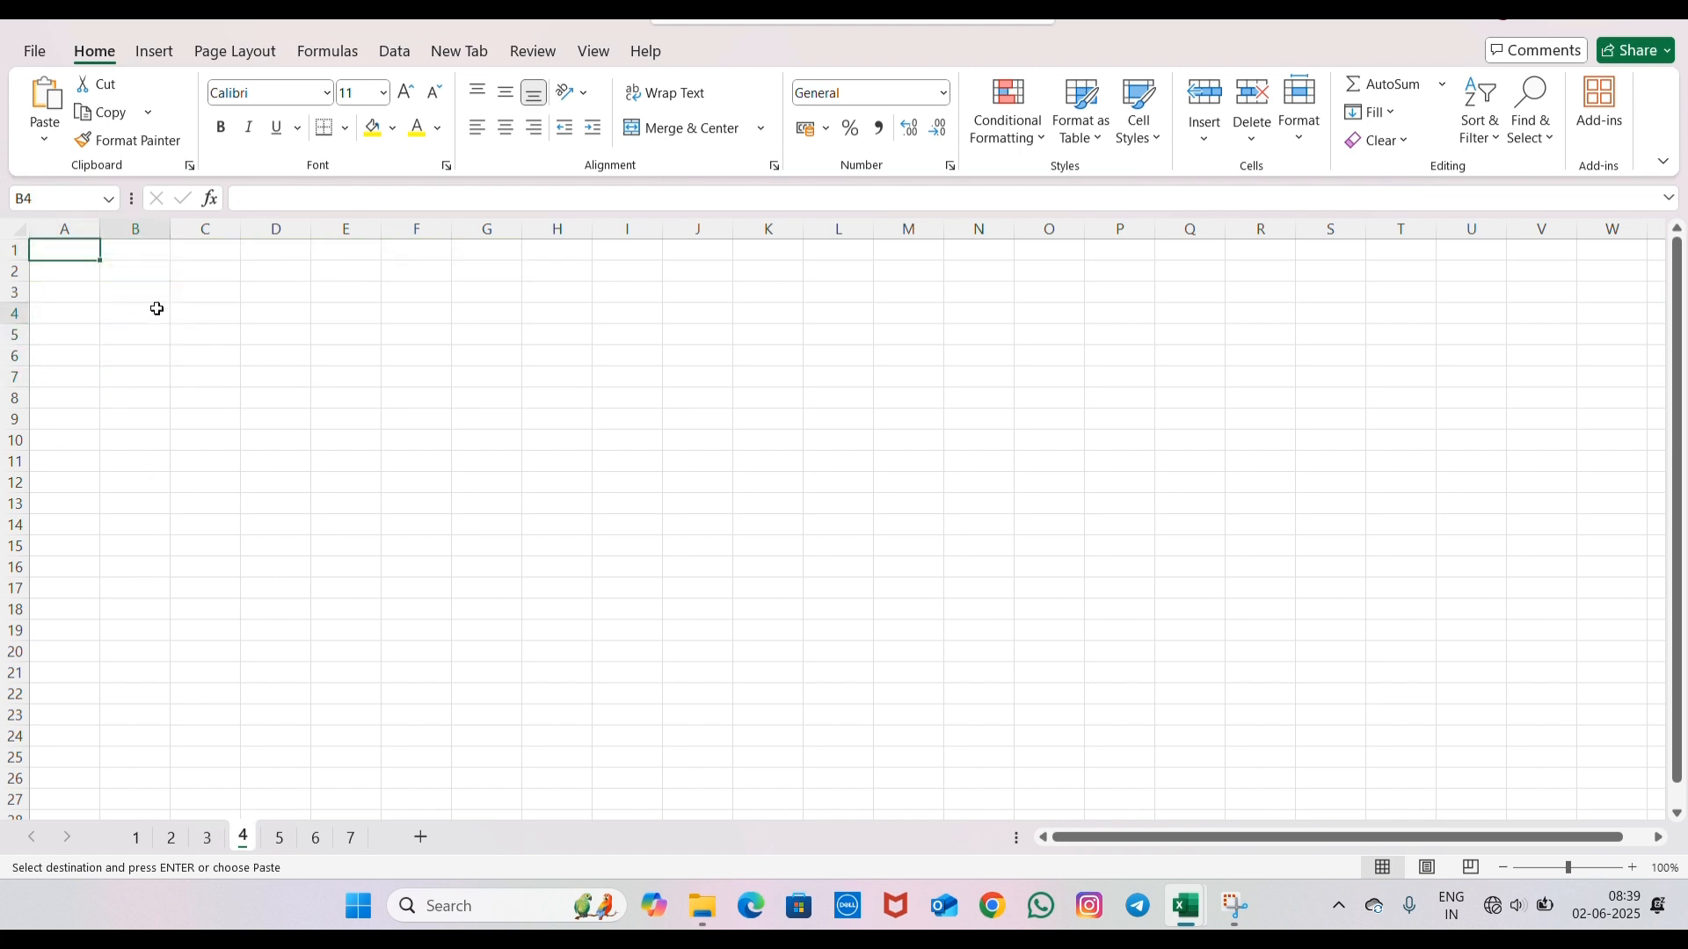
{"action": "key", "text": "ctrl+v"}
{"action": "key", "text": "ctrl"}
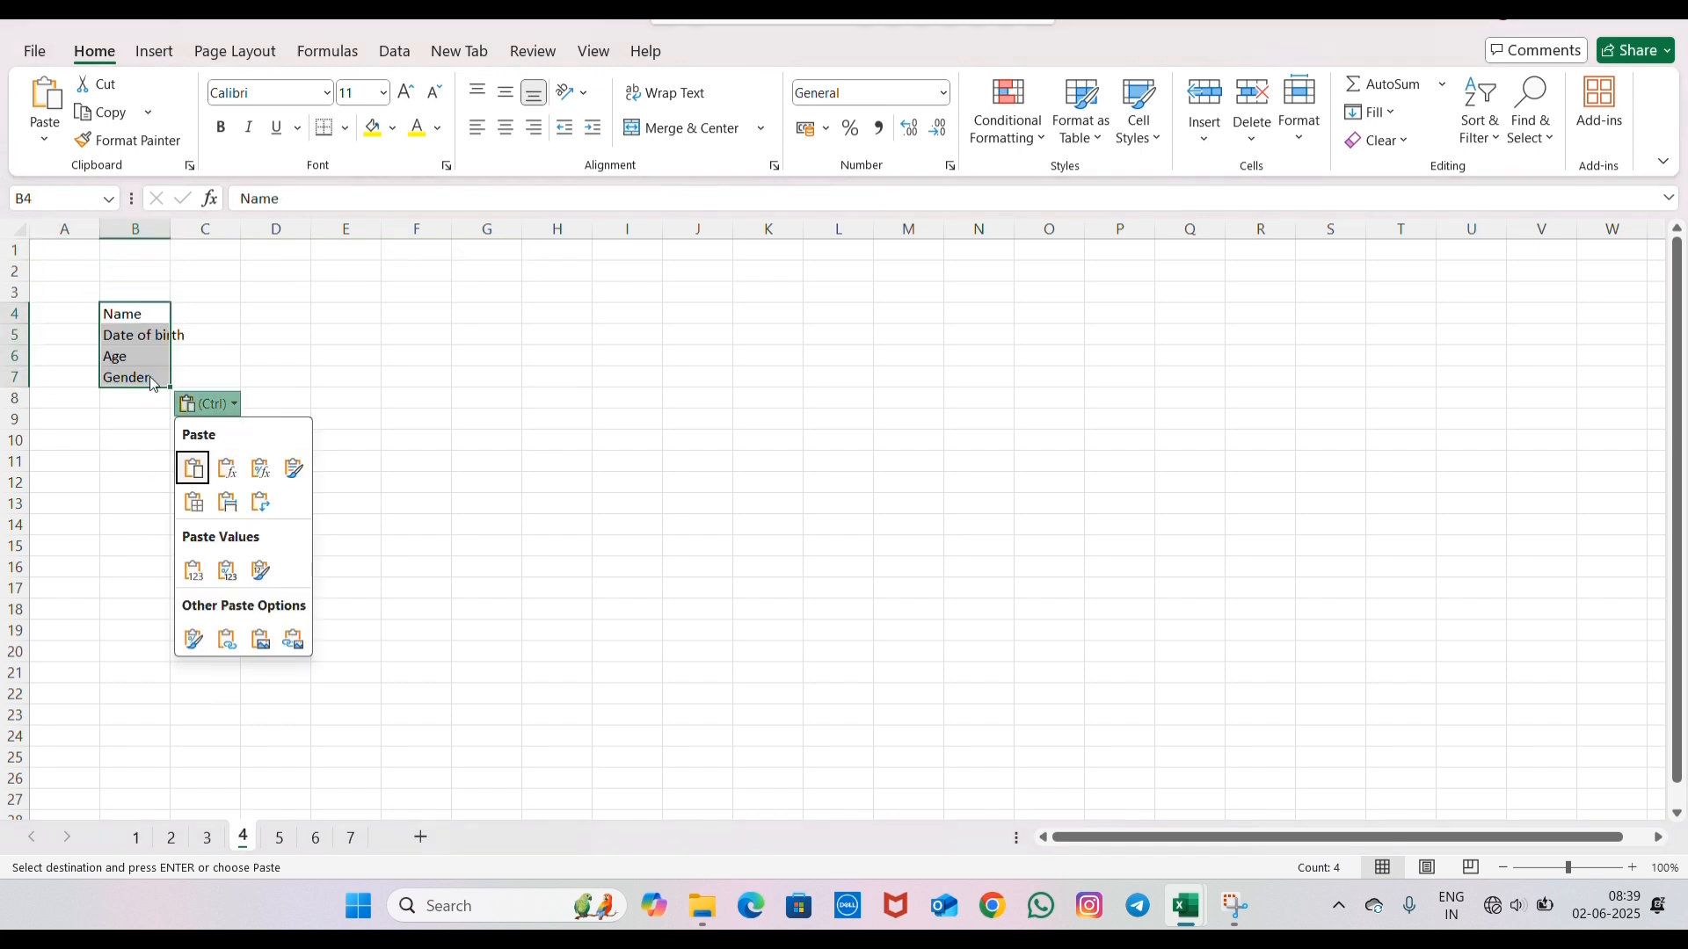
{"action": "key", "text": "Escape"}
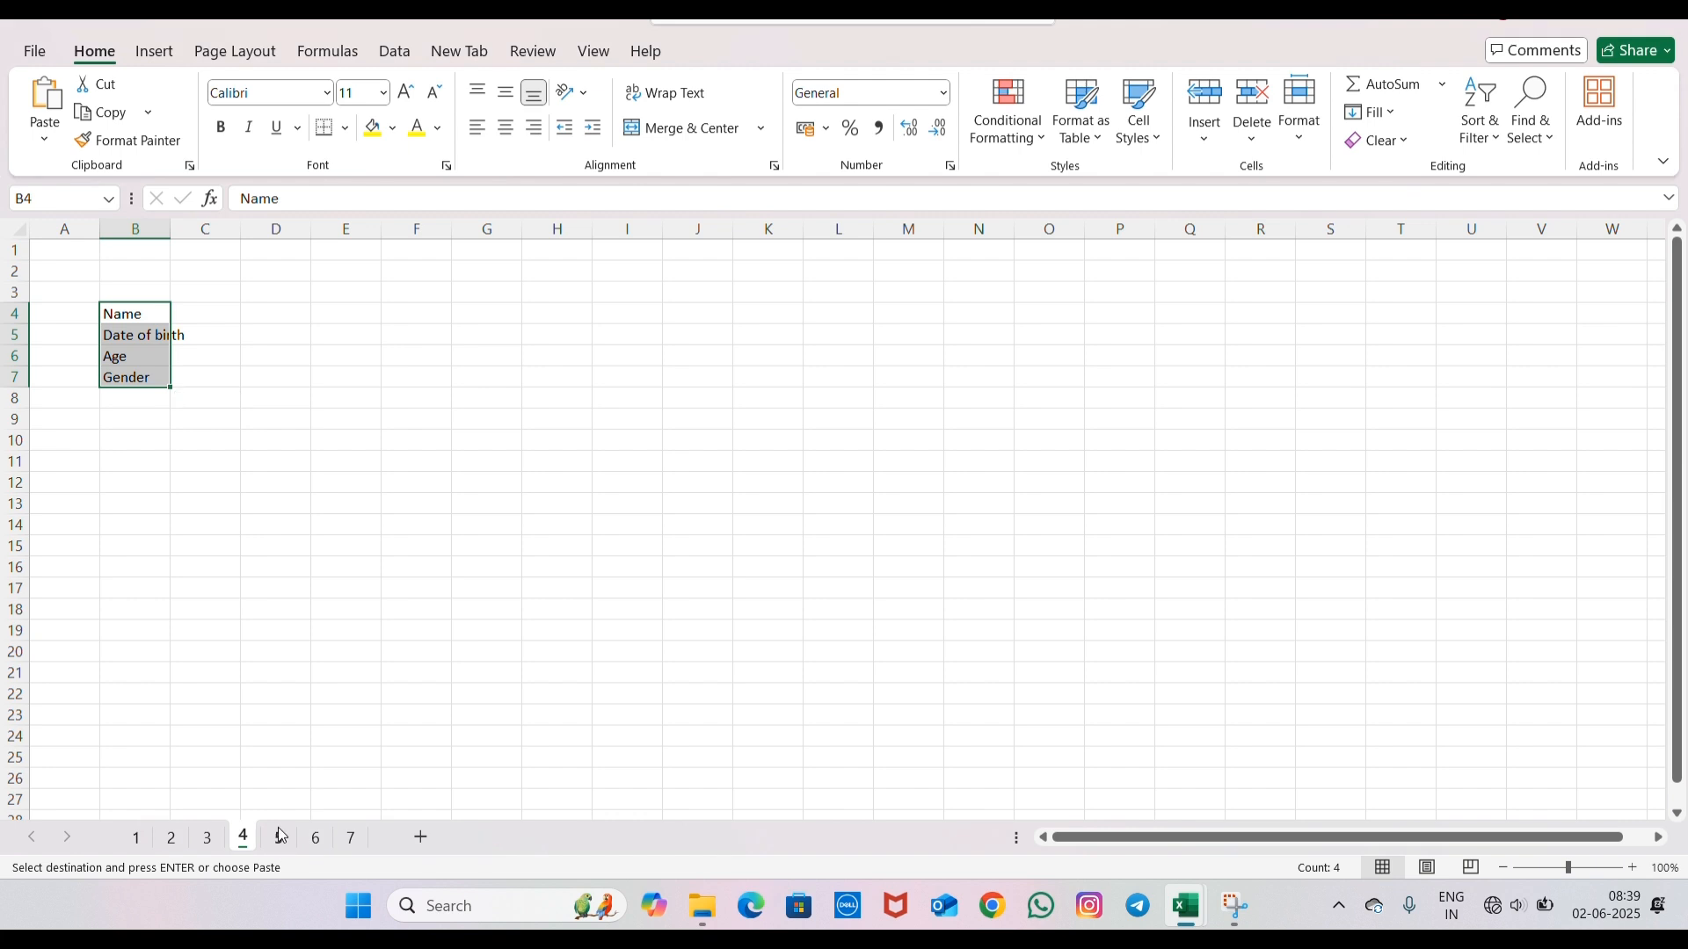
- Paste the same copied labels at B4 of sheet 5
{"action": "left_click", "coordinate": [279, 840]}
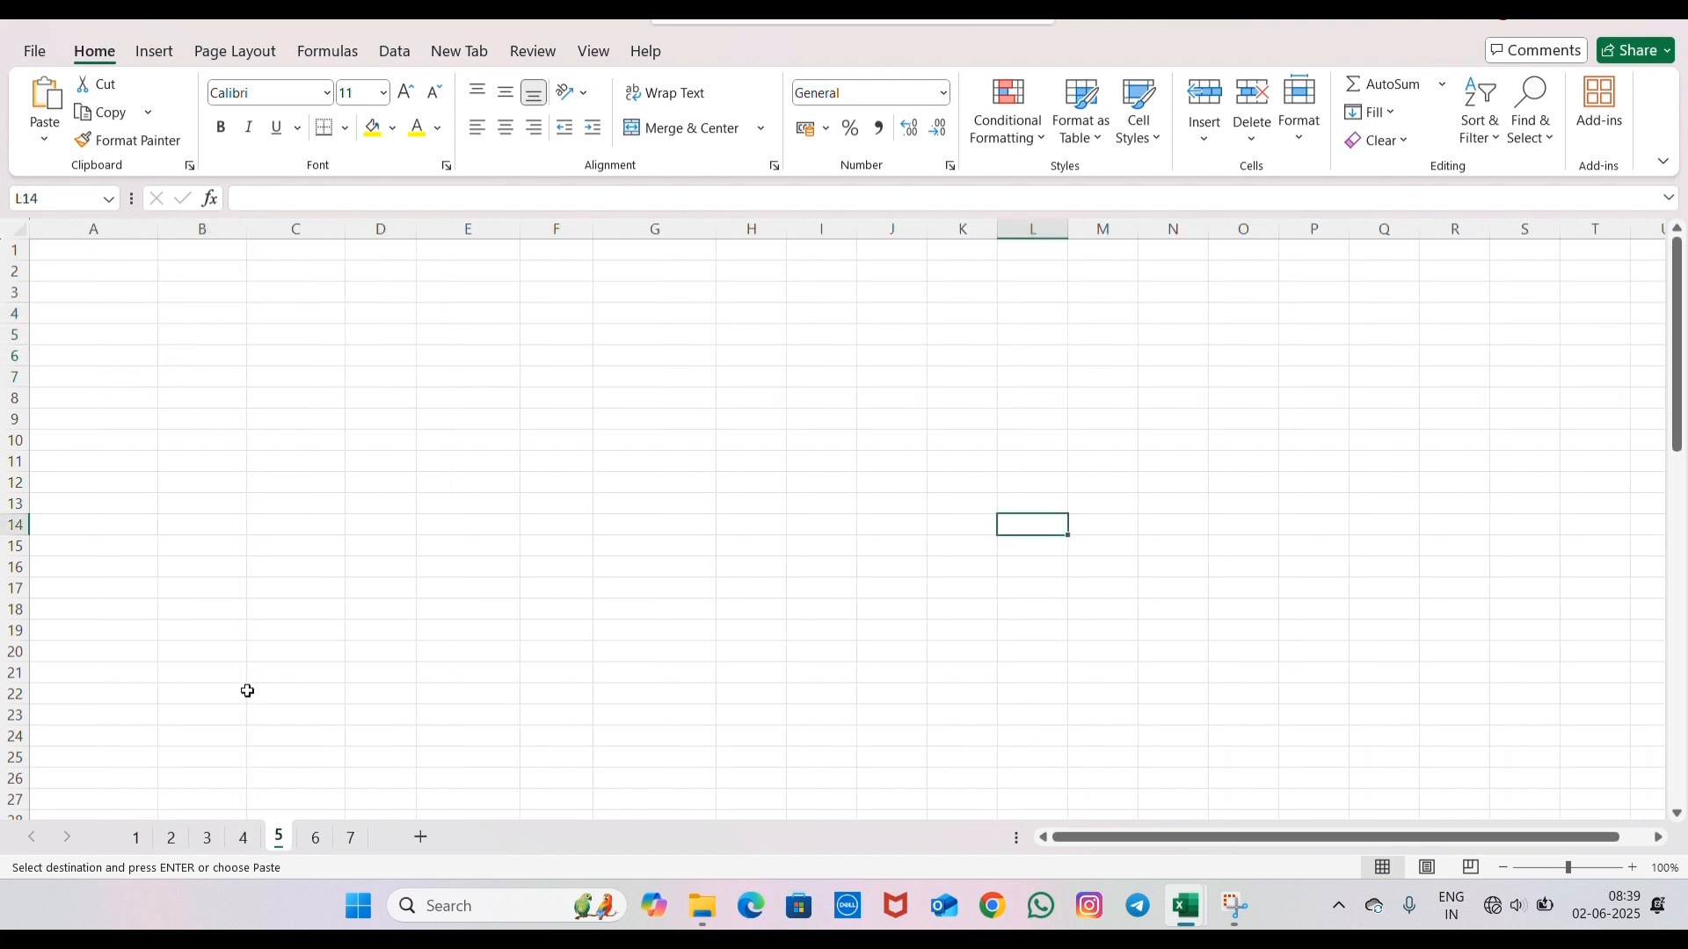
{"action": "left_click", "coordinate": [188, 309]}
{"action": "key", "text": "ctrl+v"}
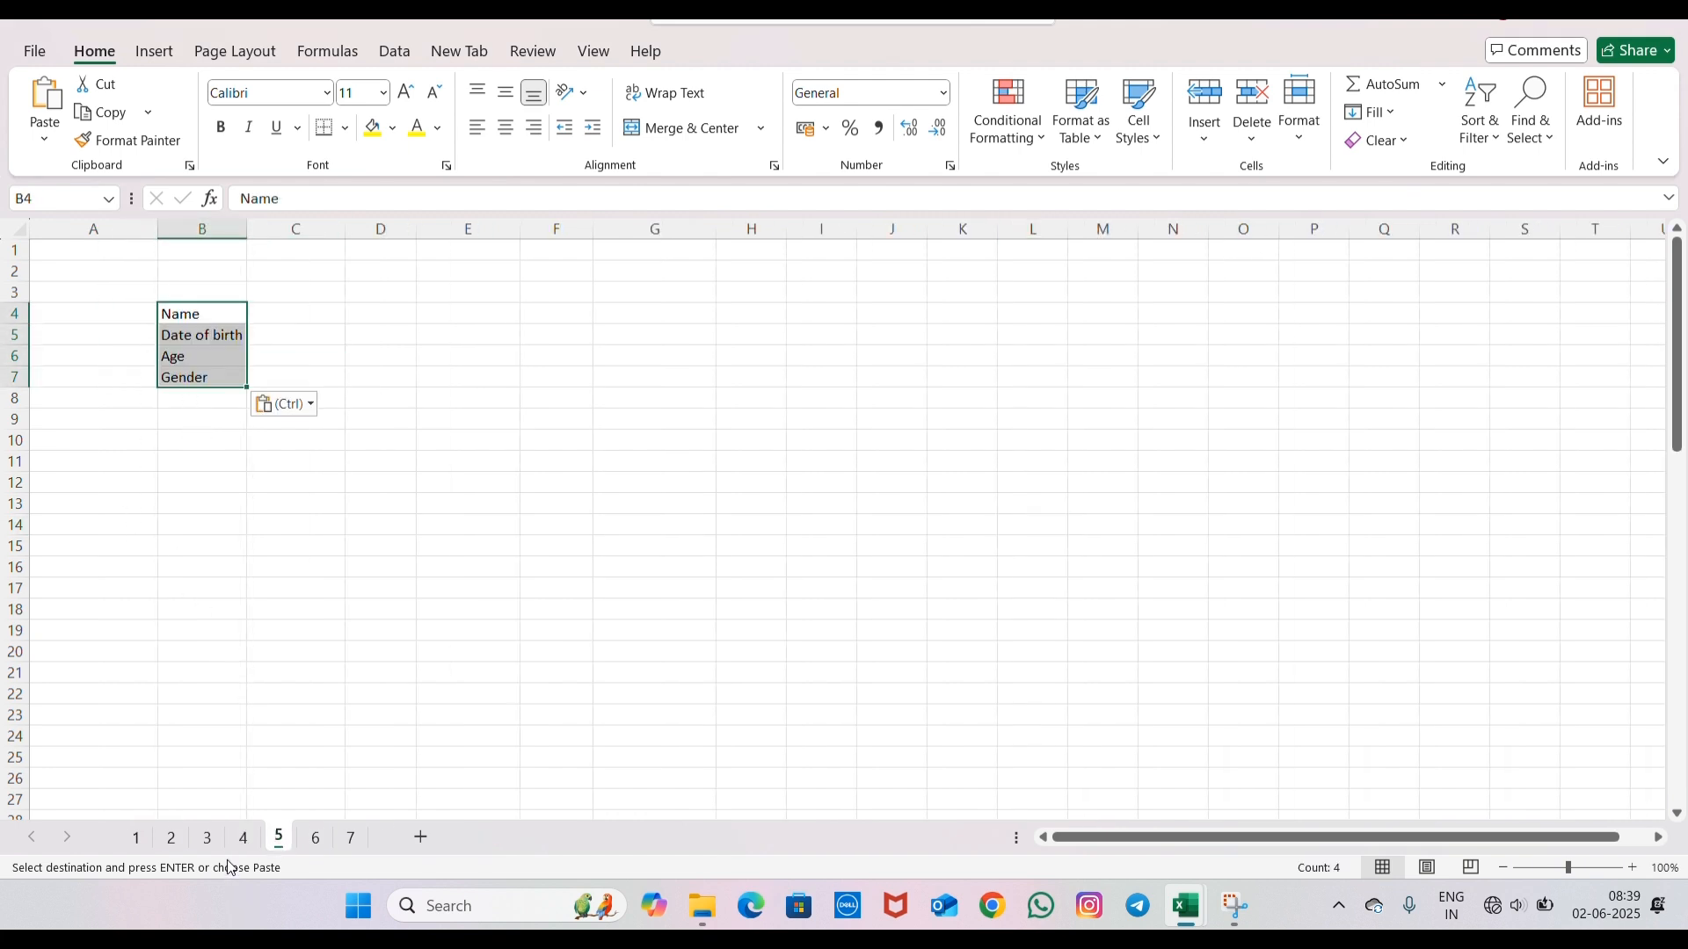
- Clear the labels from B4:B7 on sheets 3, 4 and 5
{"action": "left_click", "coordinate": [209, 836]}
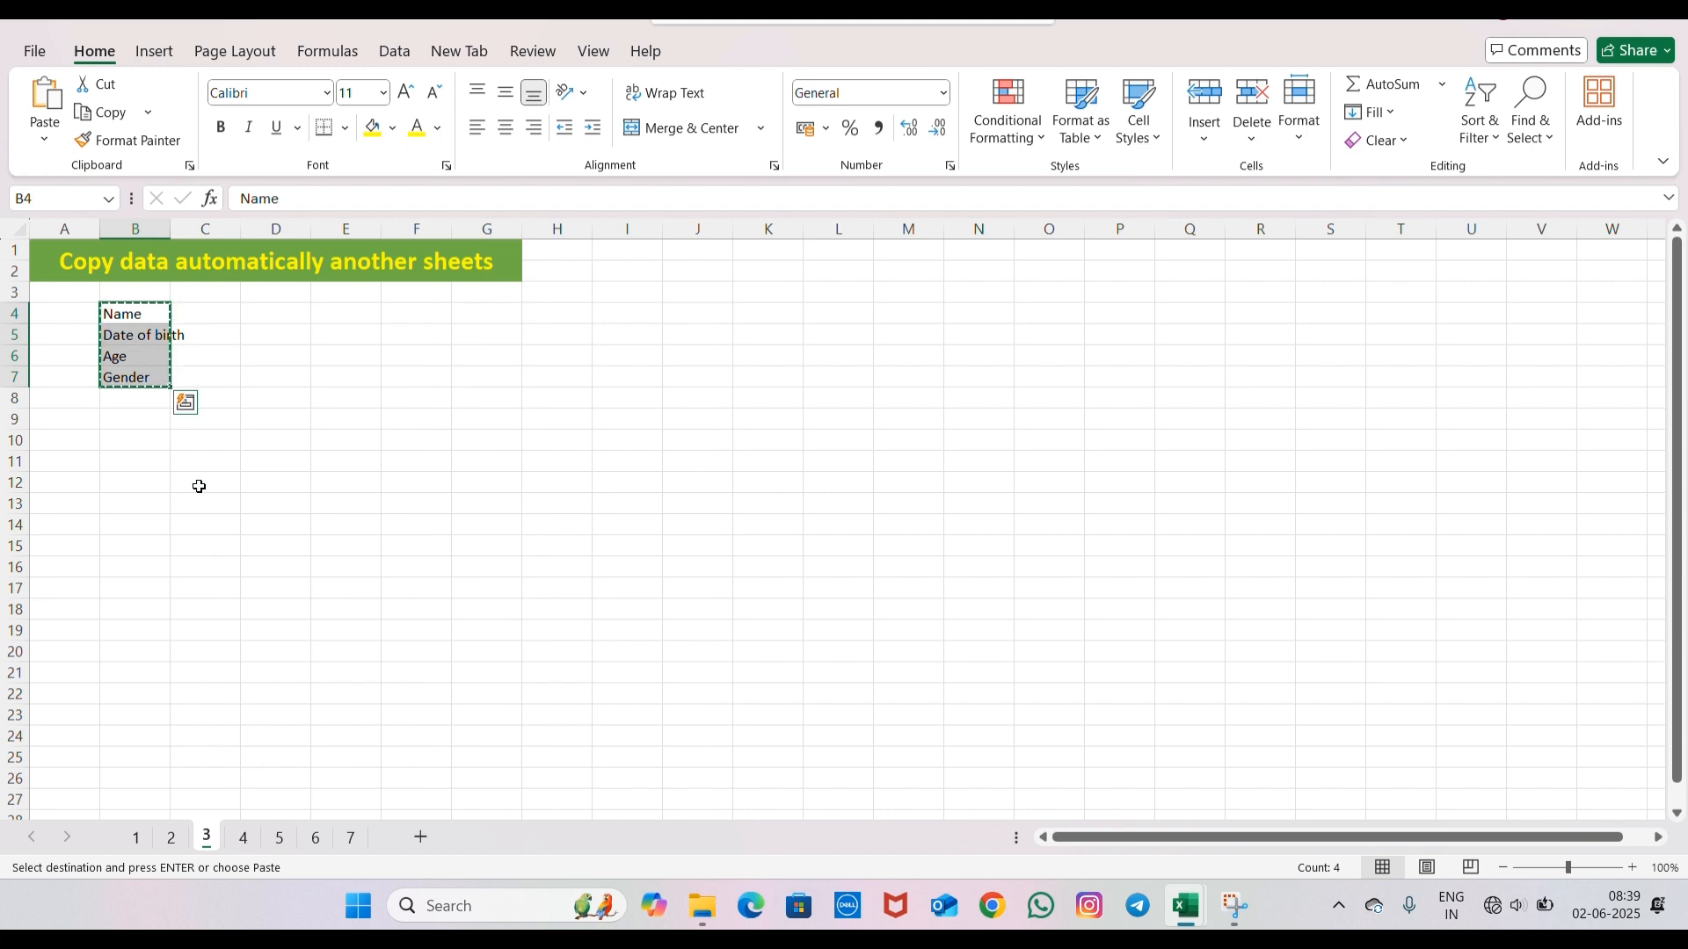
{"action": "key", "text": "Delete"}
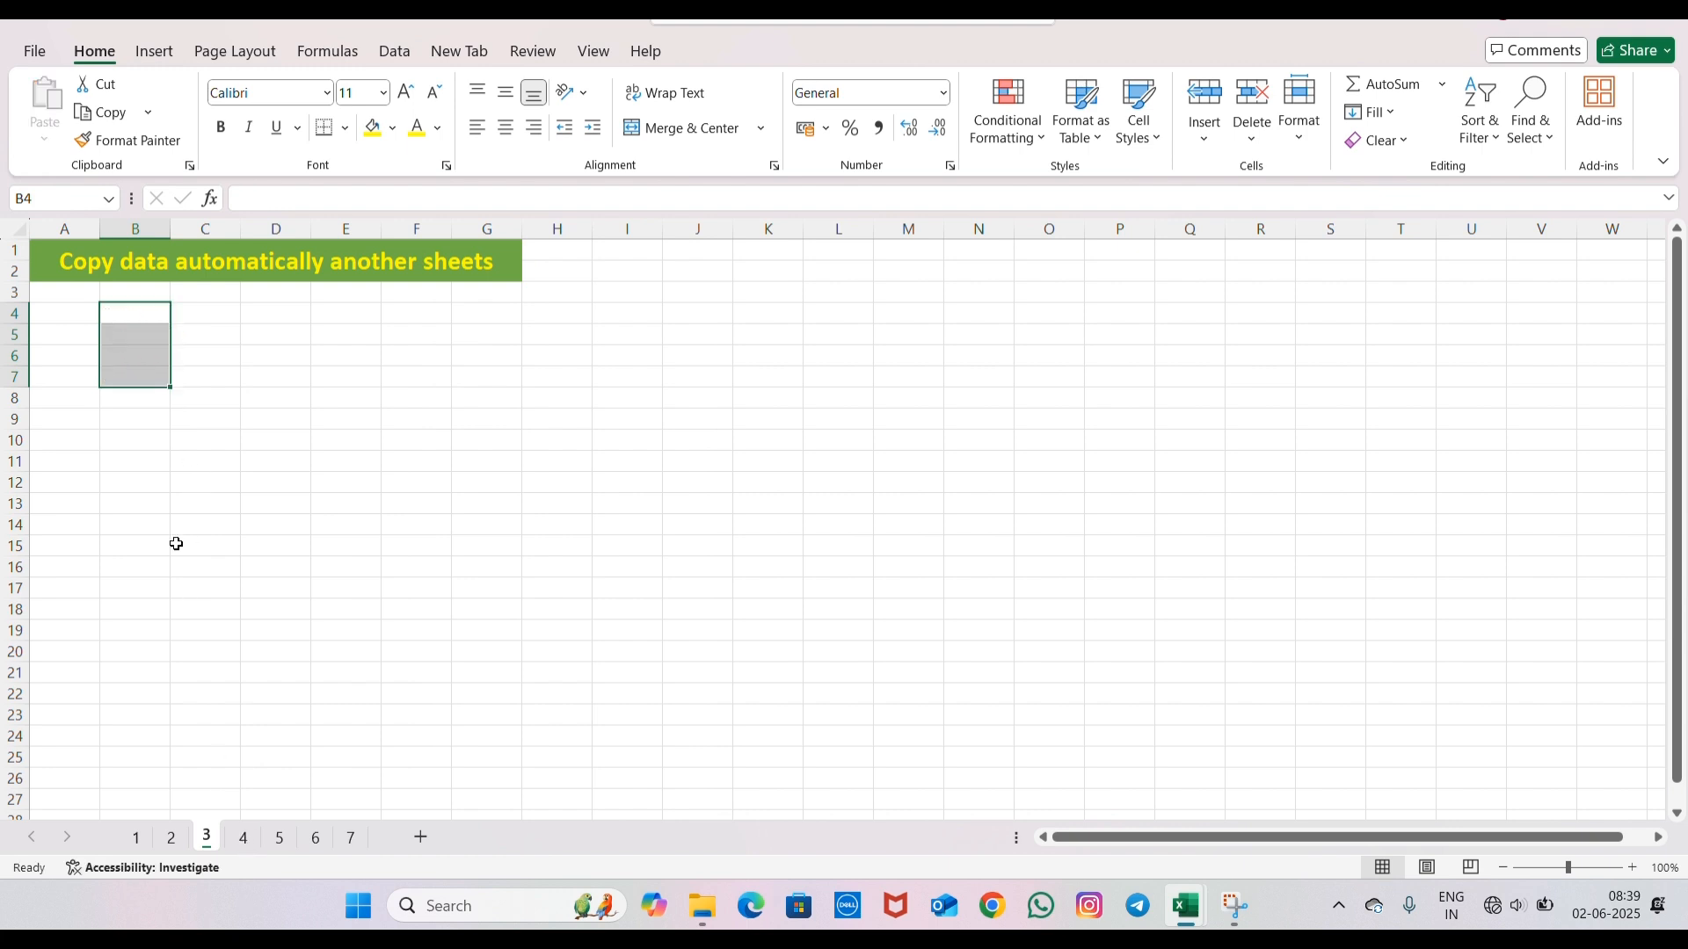
{"action": "left_click", "coordinate": [241, 838]}
{"action": "key", "text": "Delete"}
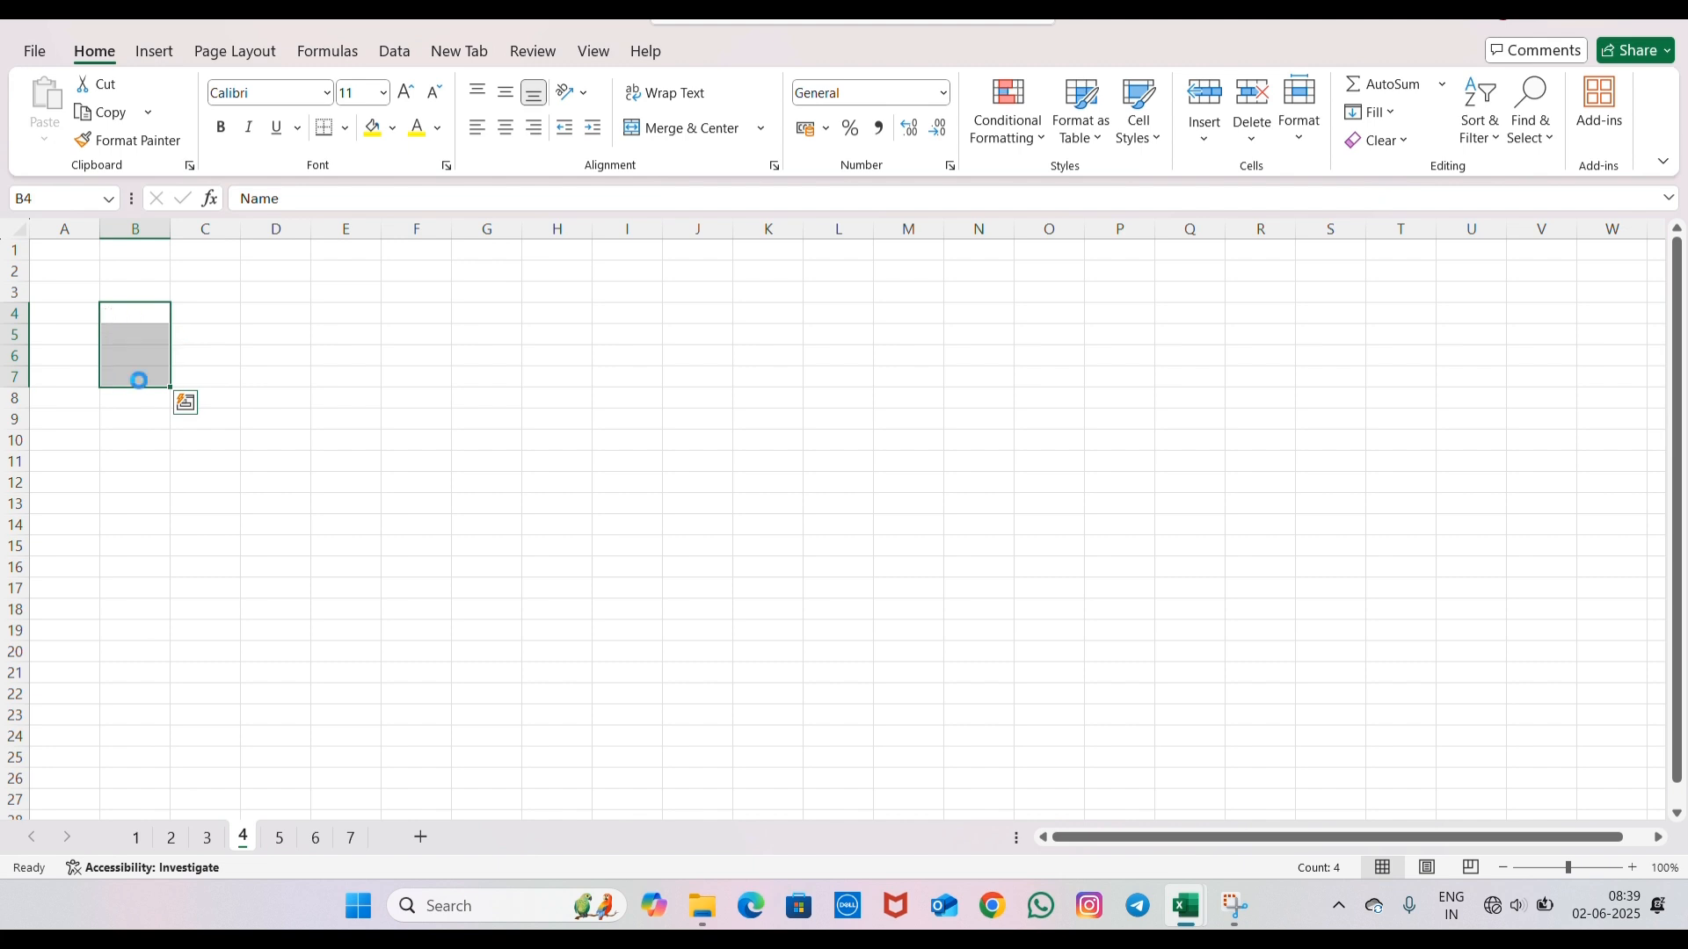
{"action": "left_click", "coordinate": [280, 846]}
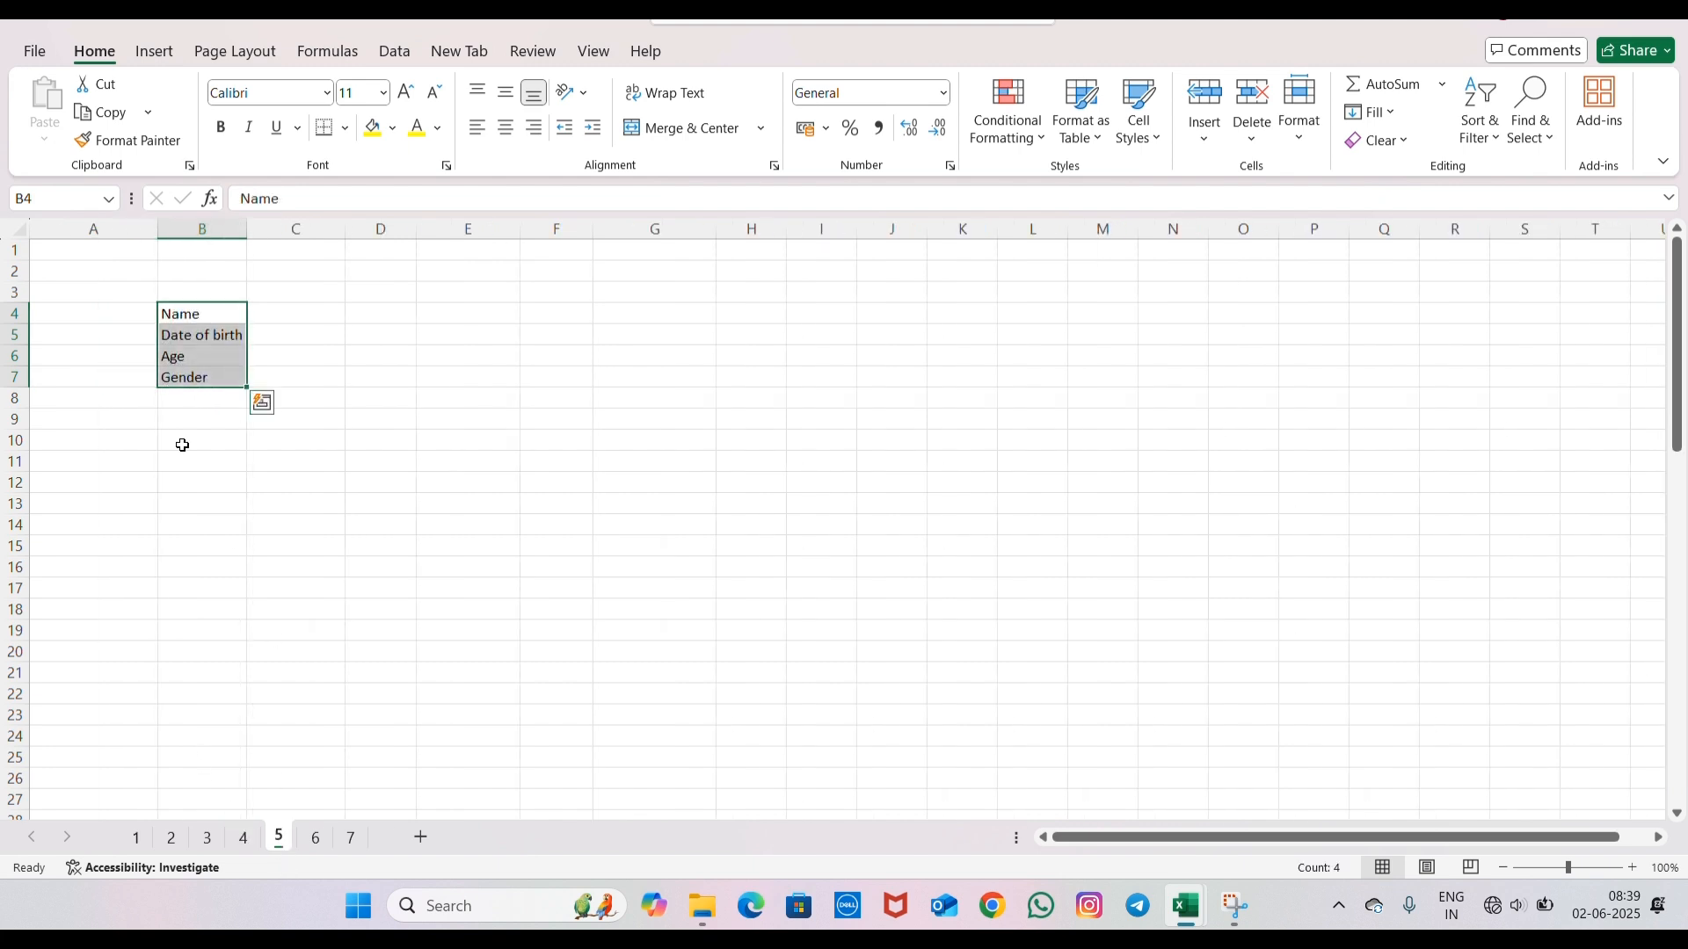
{"action": "key", "text": "Delete"}
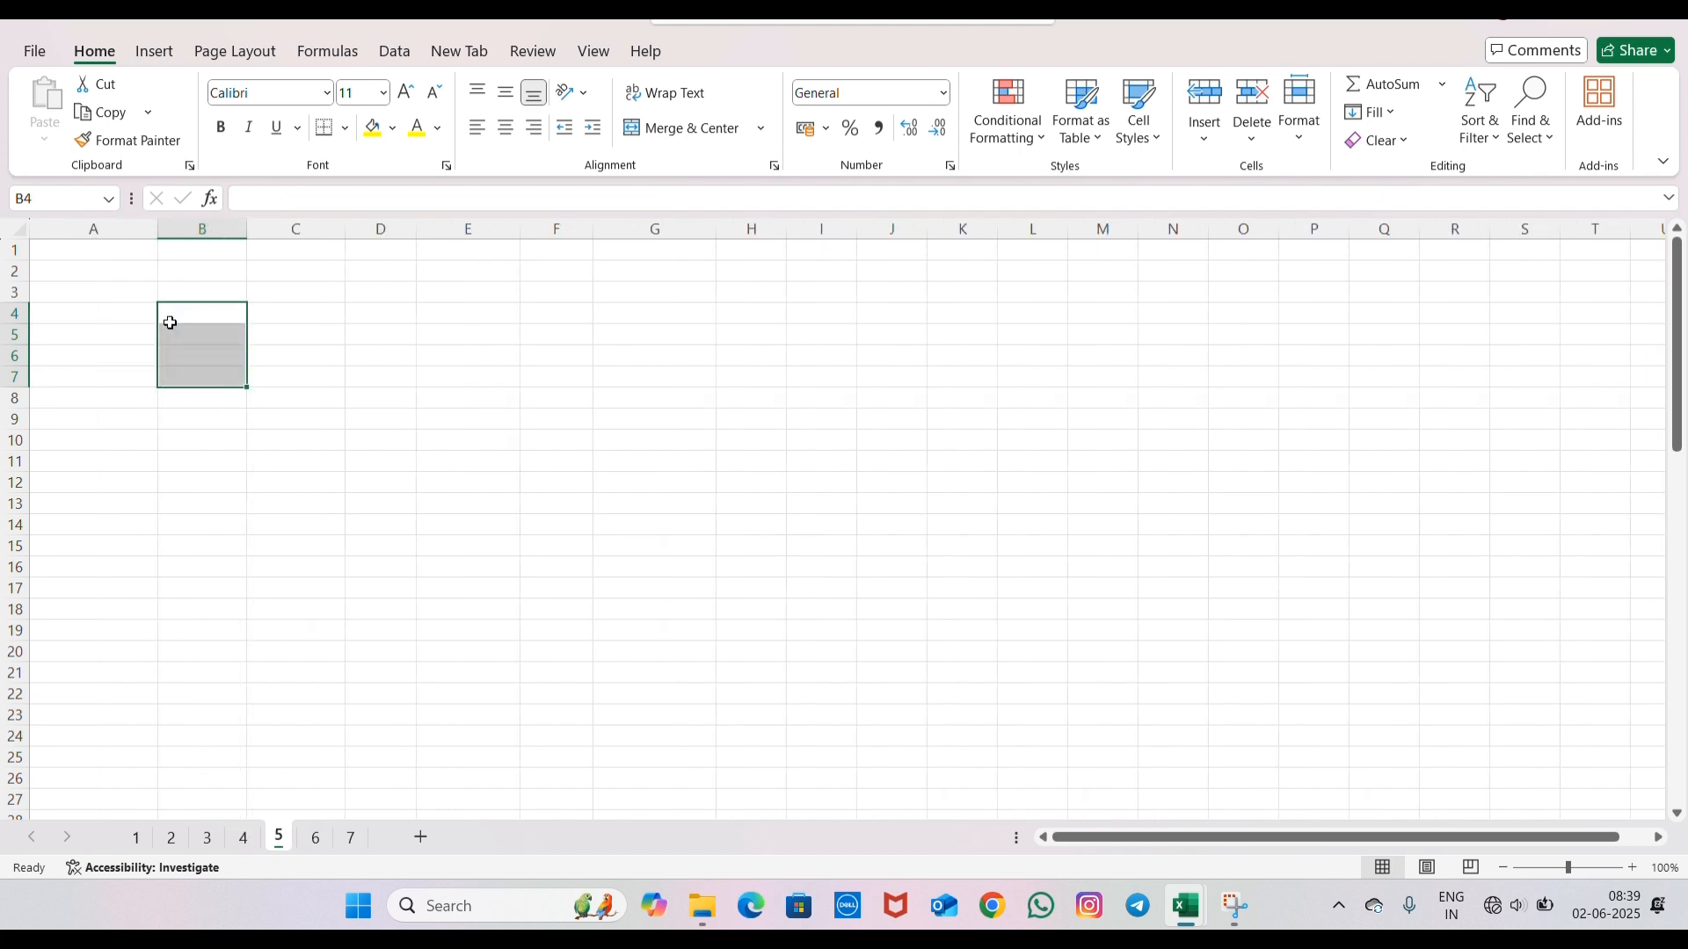
- Look through sheets 3, 4 and 5 to check the cleared cells
{"action": "left_click", "coordinate": [204, 842]}
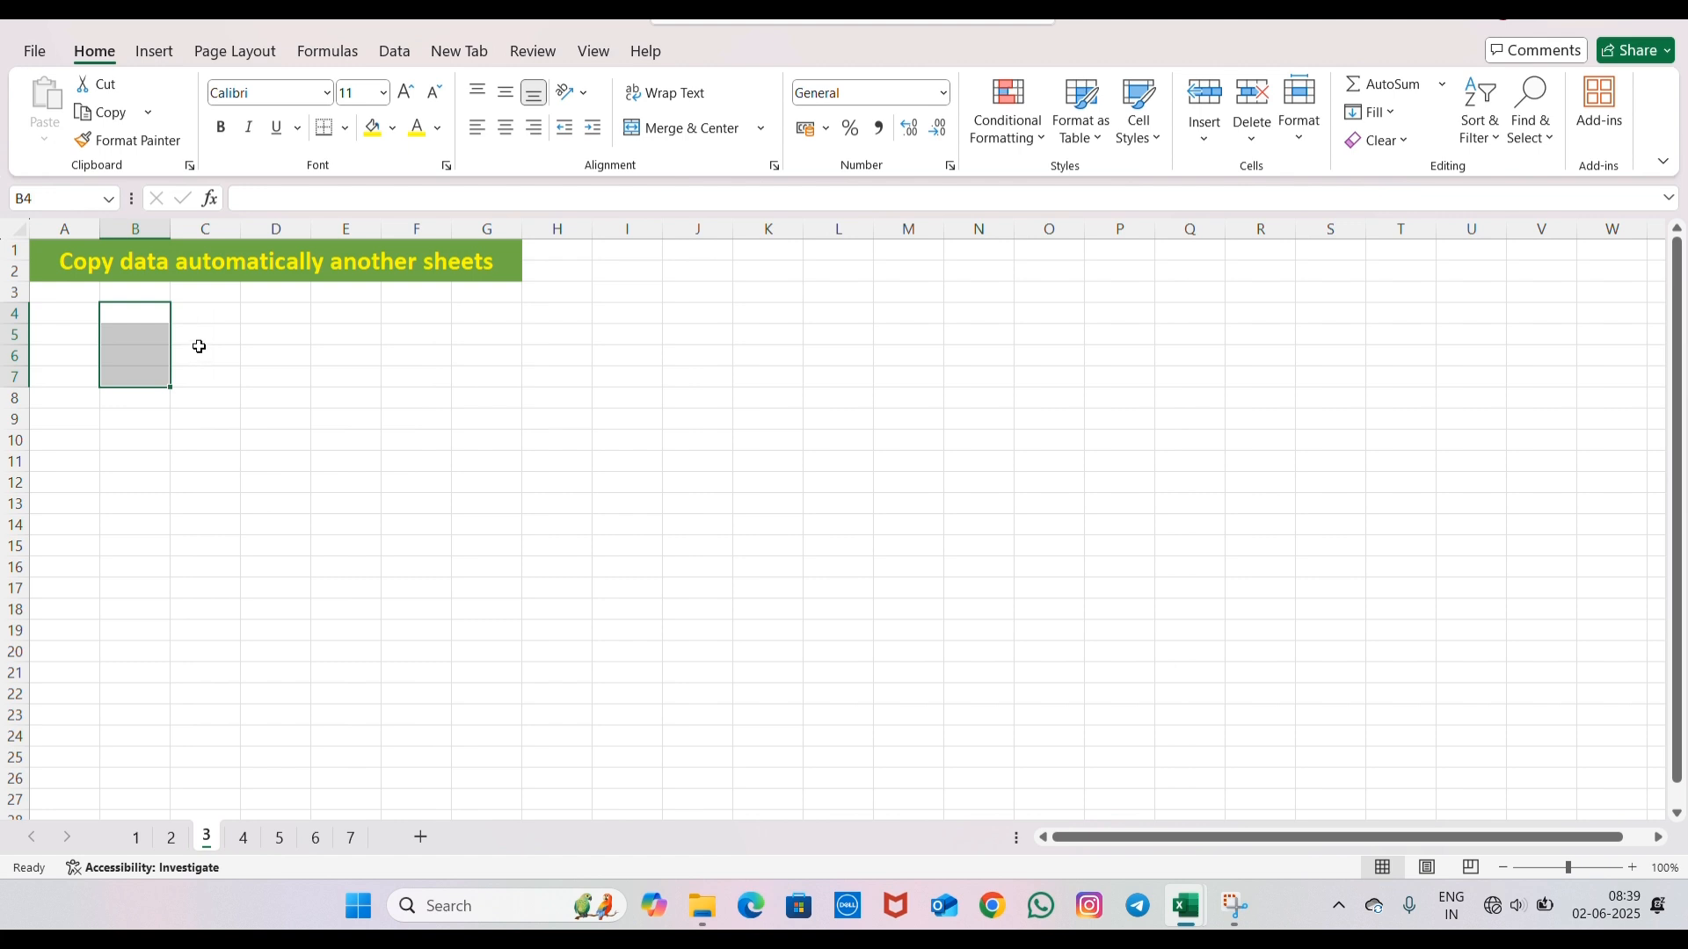
{"action": "left_click", "coordinate": [233, 356]}
{"action": "left_click", "coordinate": [243, 839]}
{"action": "left_click", "coordinate": [282, 503]}
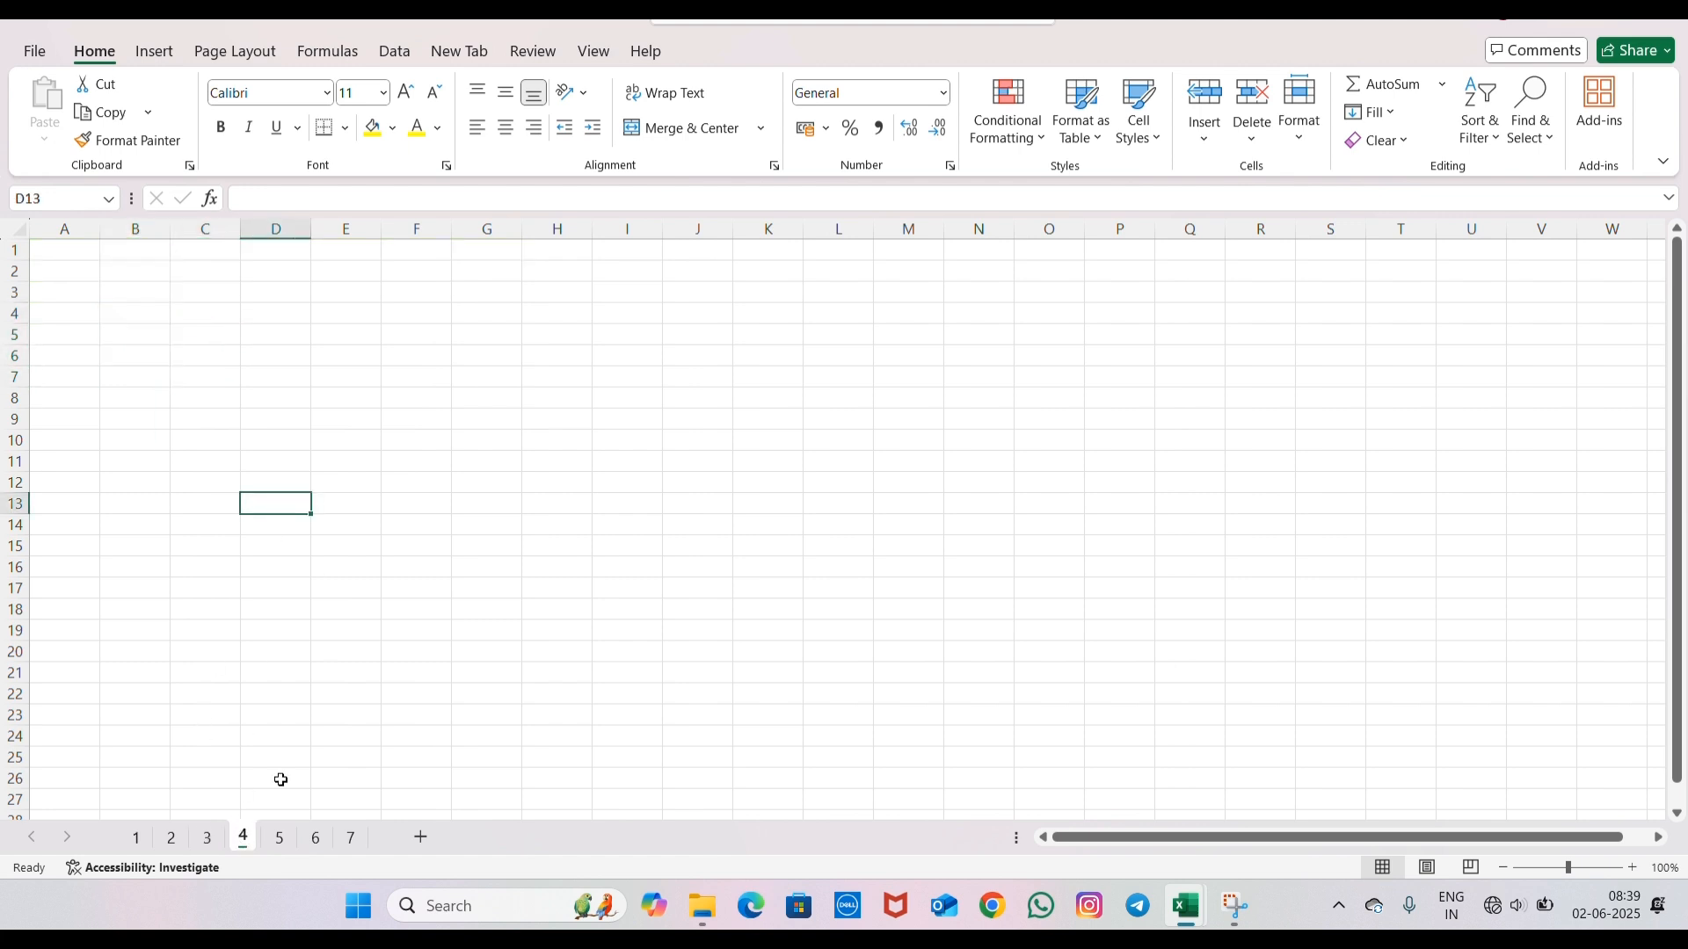
{"action": "left_click", "coordinate": [280, 839]}
{"action": "left_click", "coordinate": [443, 415]}
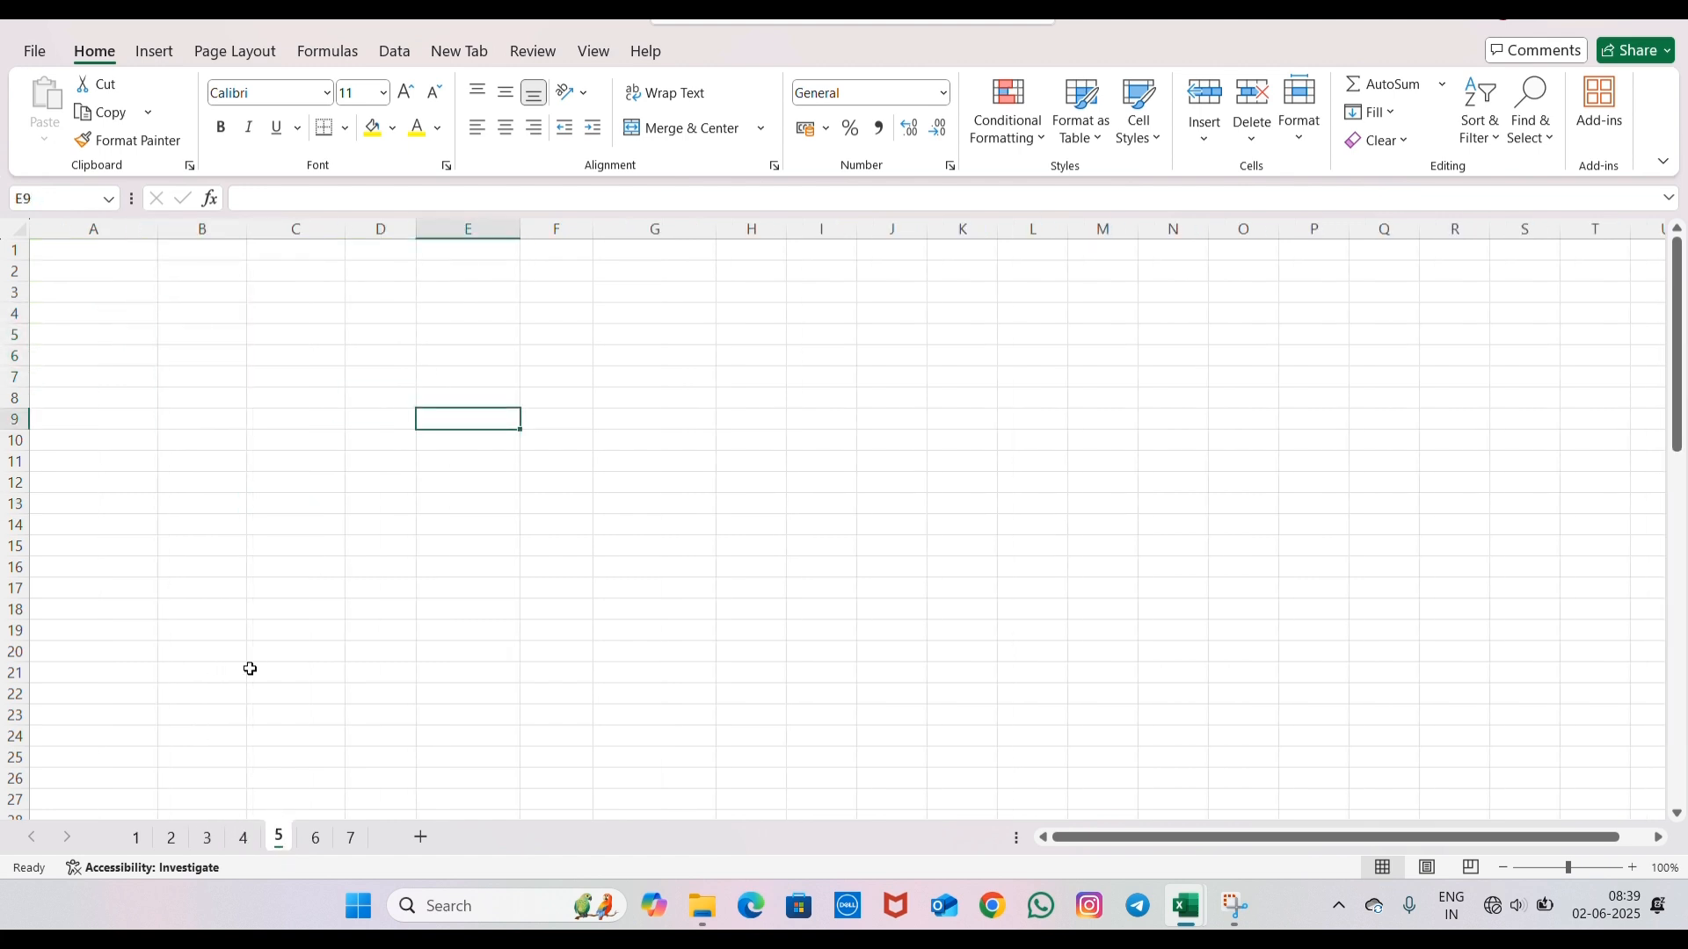
- Group sheets 3, 4 and 5, keeping sheet 3 as the active sheet
{"action": "left_click", "coordinate": [211, 840]}
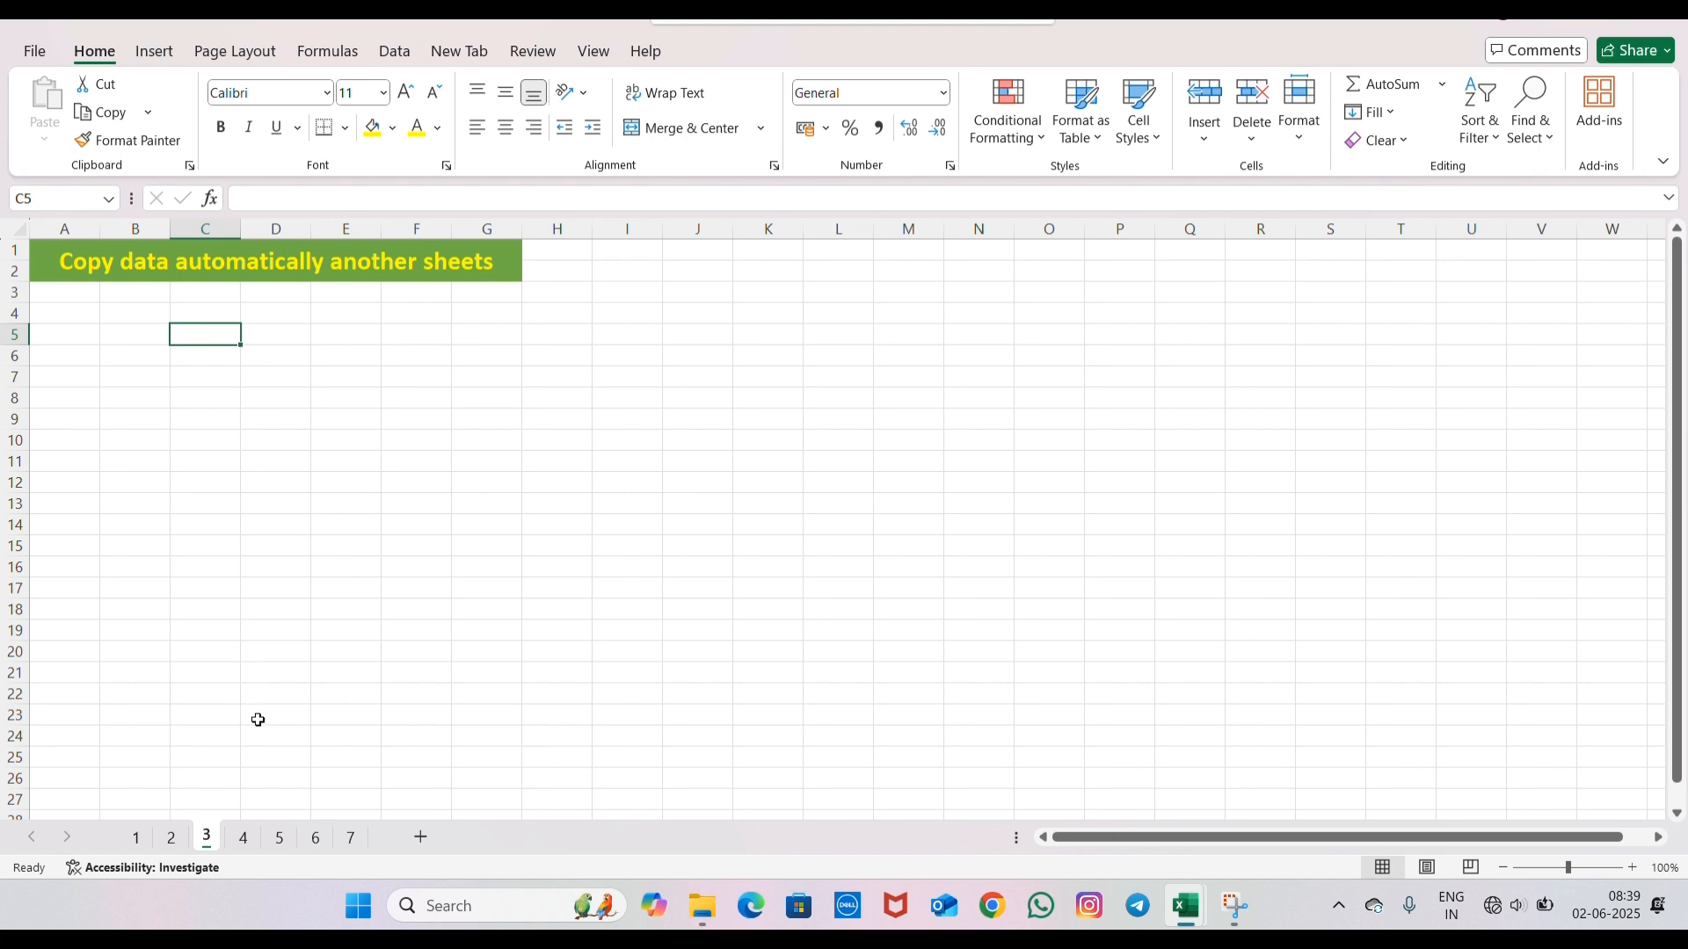
{"action": "left_click", "coordinate": [246, 840], "text": "ctrl"}
{"action": "left_click", "coordinate": [280, 842], "text": "ctrl"}
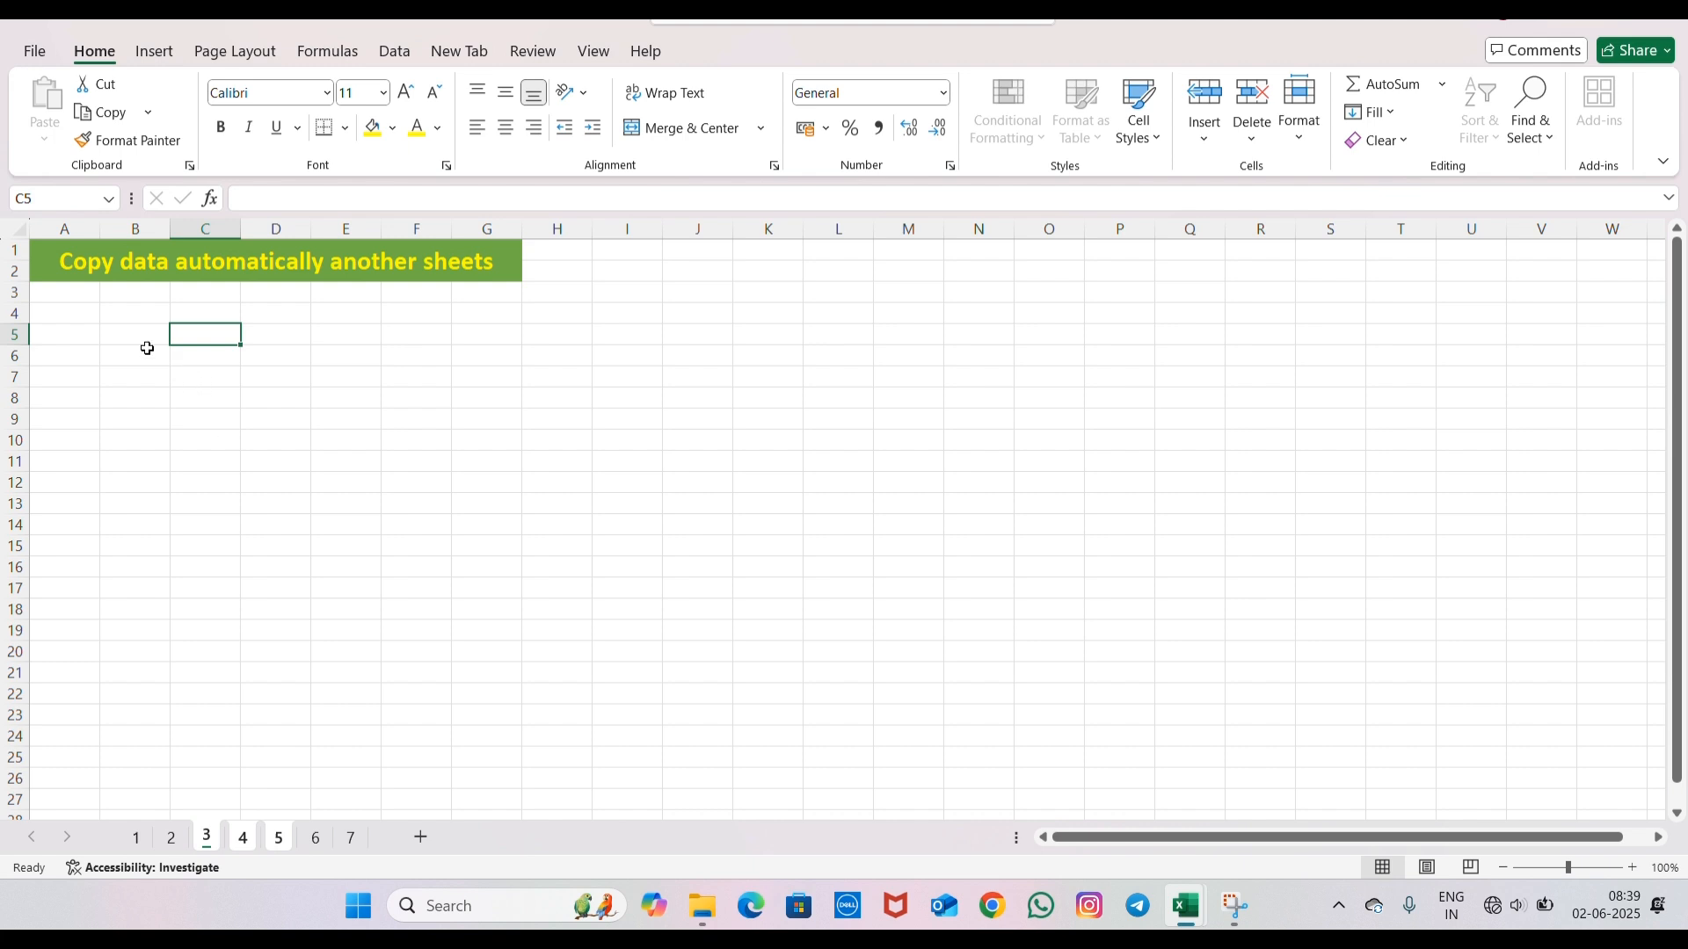
- Enter the labels Students, Class, Teacher and Subject in cells B10:B13 of the grouped sheets
{"action": "left_click", "coordinate": [128, 312]}
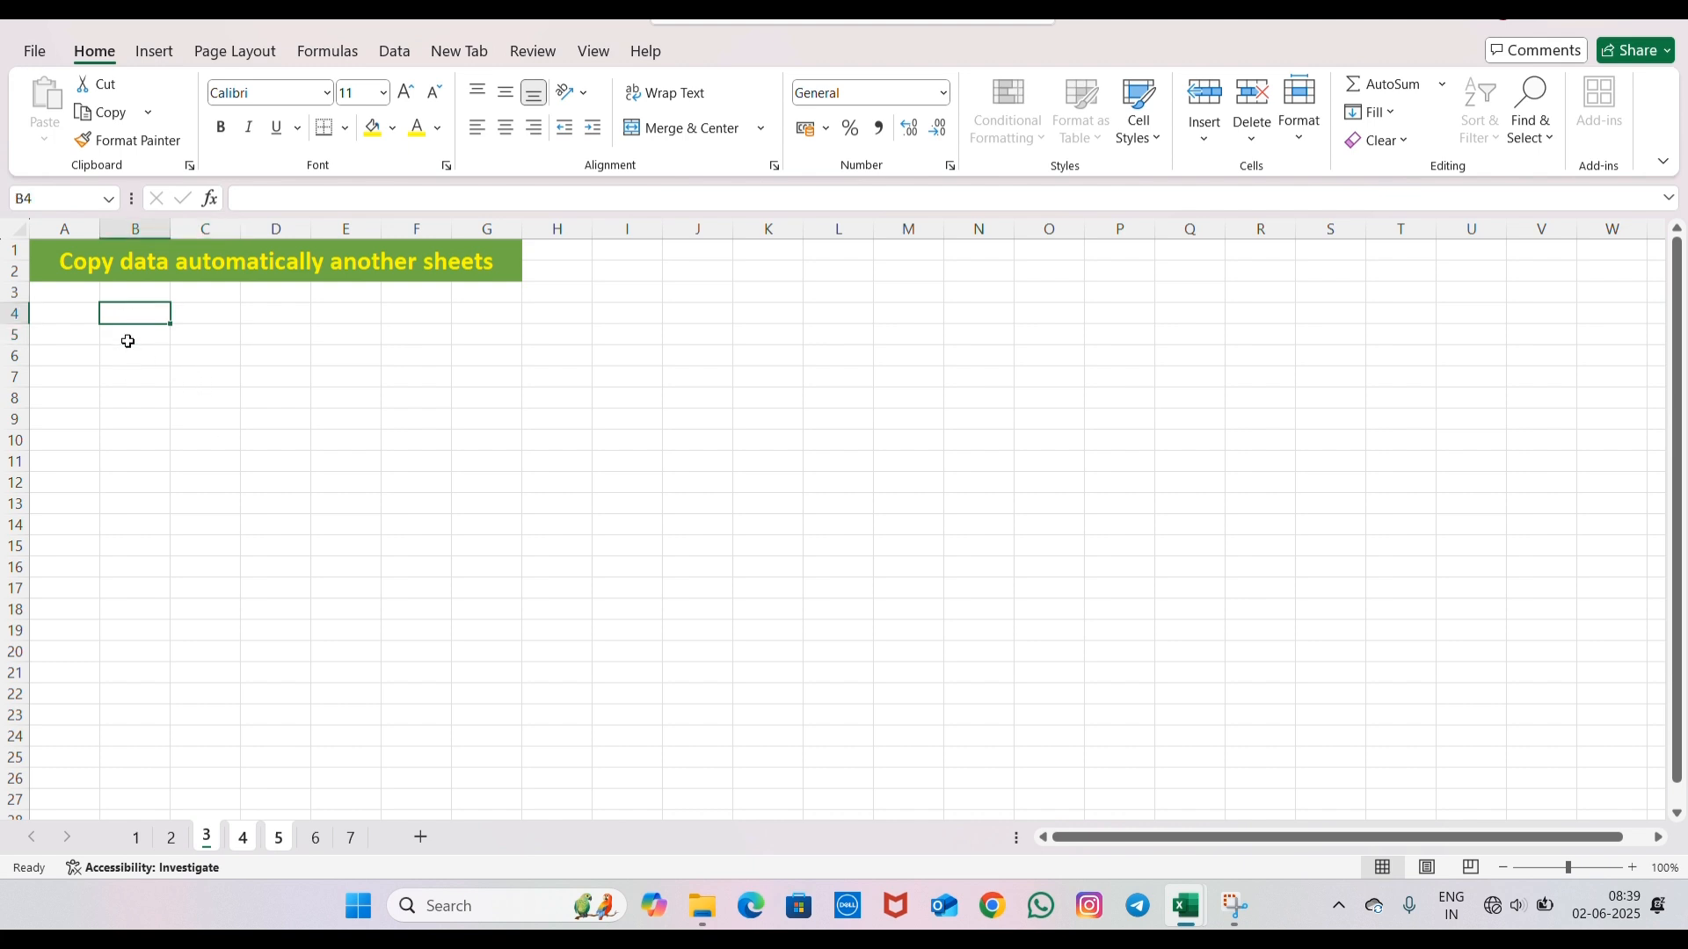
{"action": "left_click", "coordinate": [134, 374]}
{"action": "left_click", "coordinate": [150, 437]}
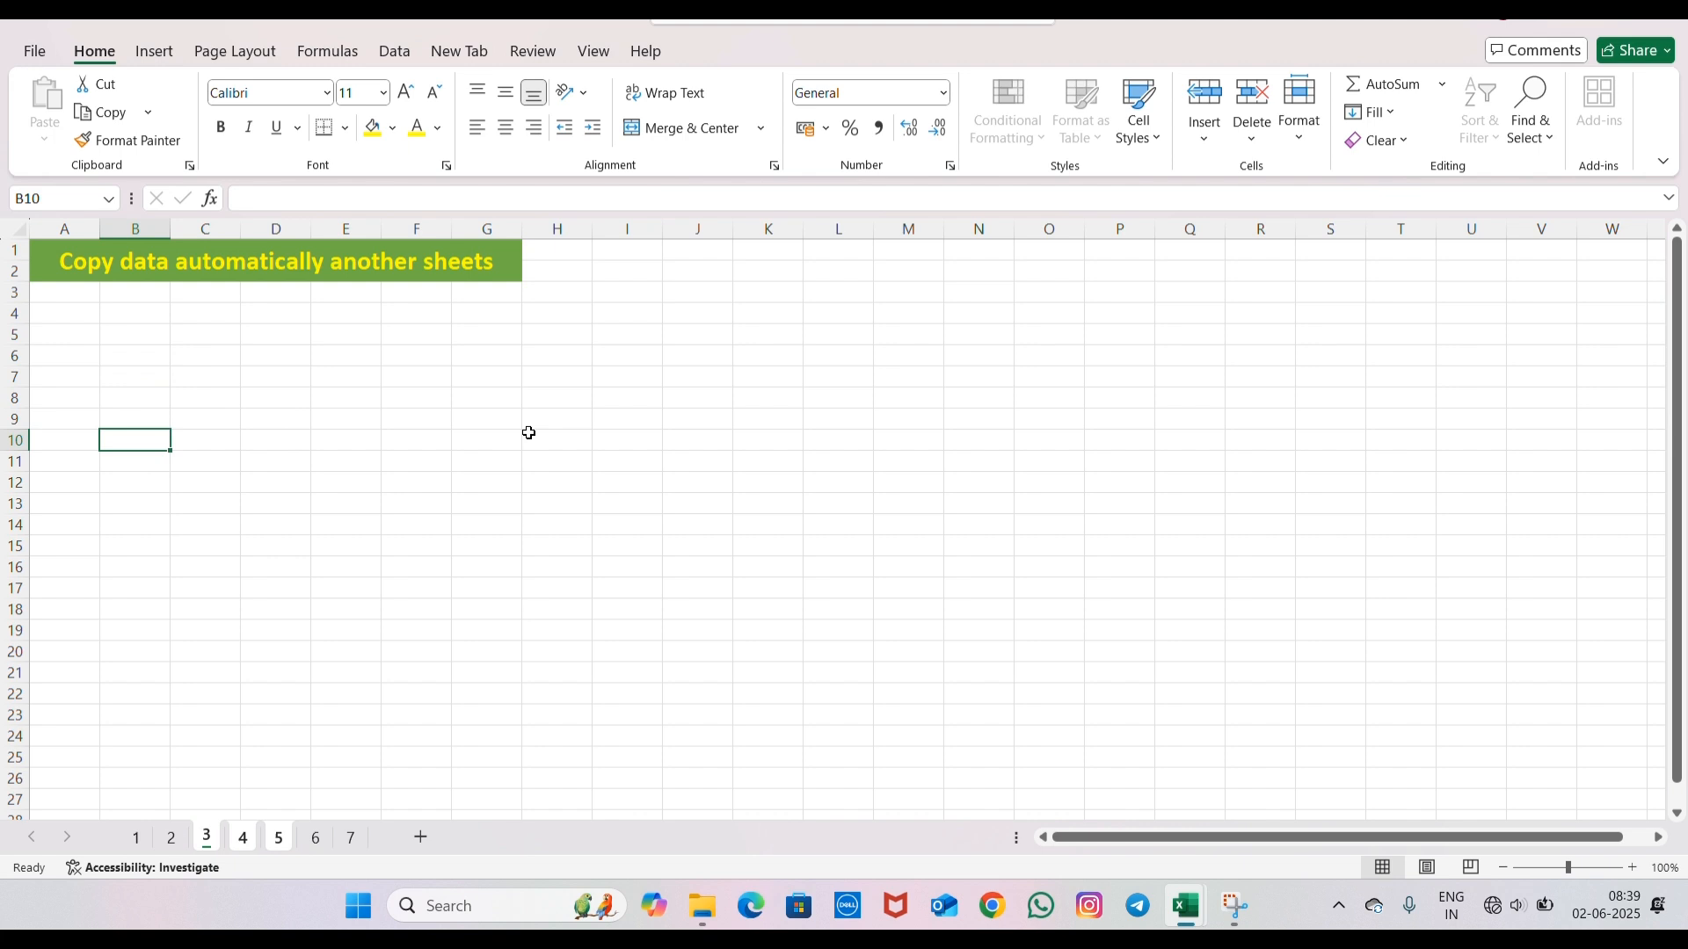
{"action": "type", "text": "Students"}
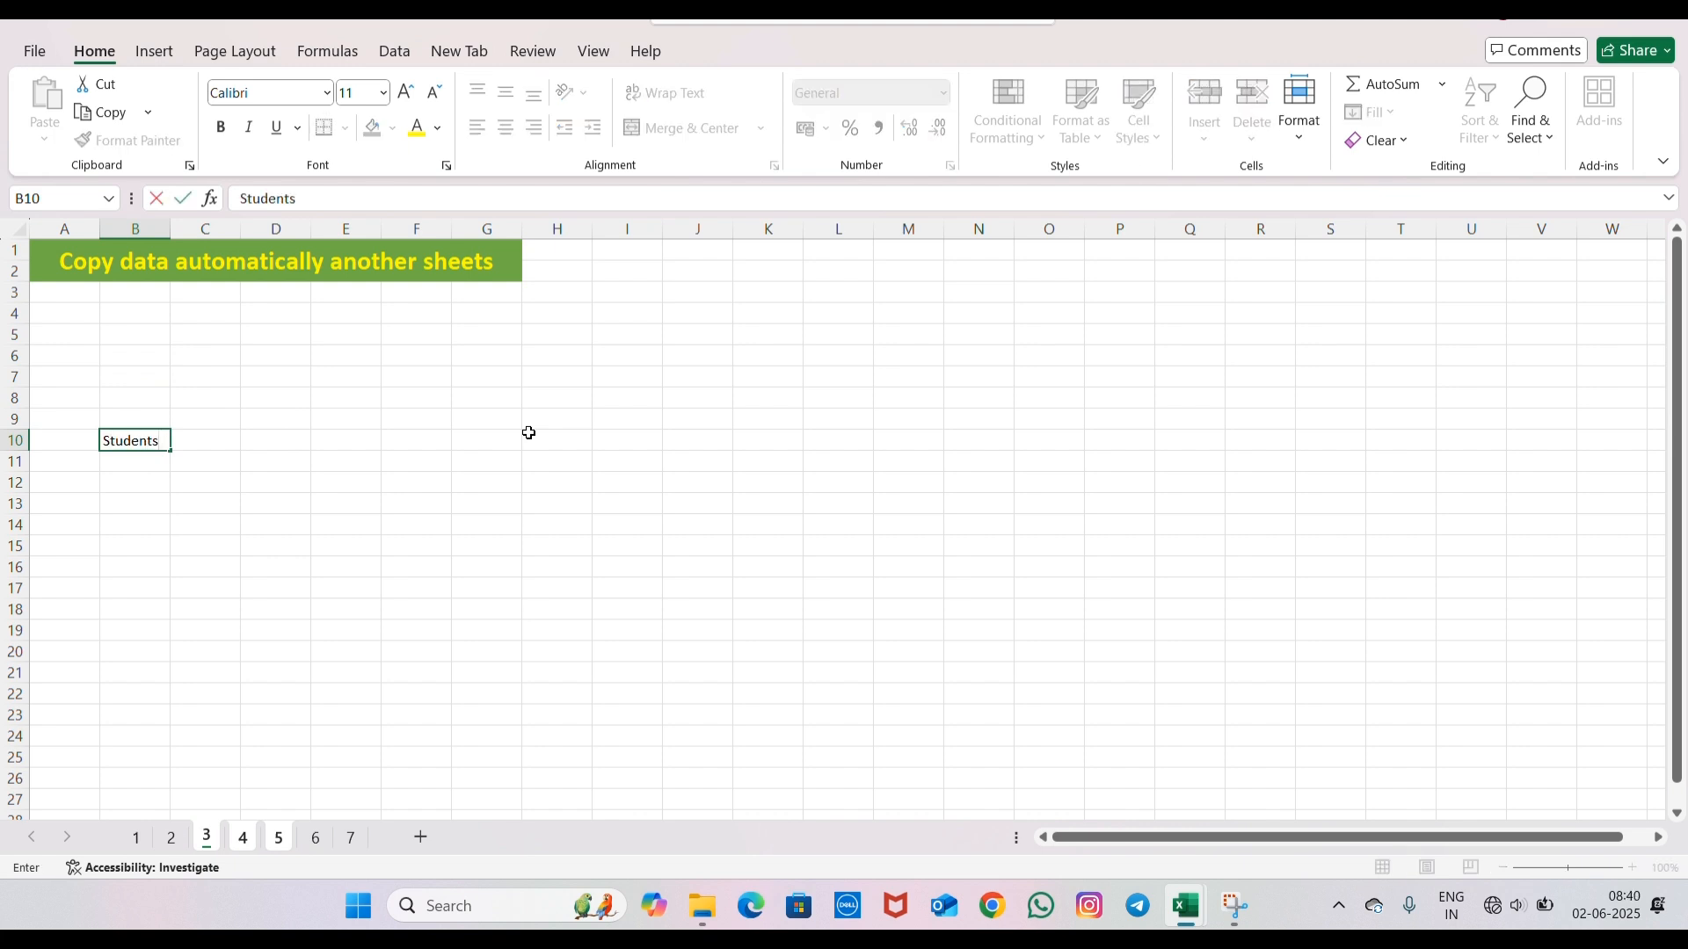
{"action": "key", "text": "Return"}
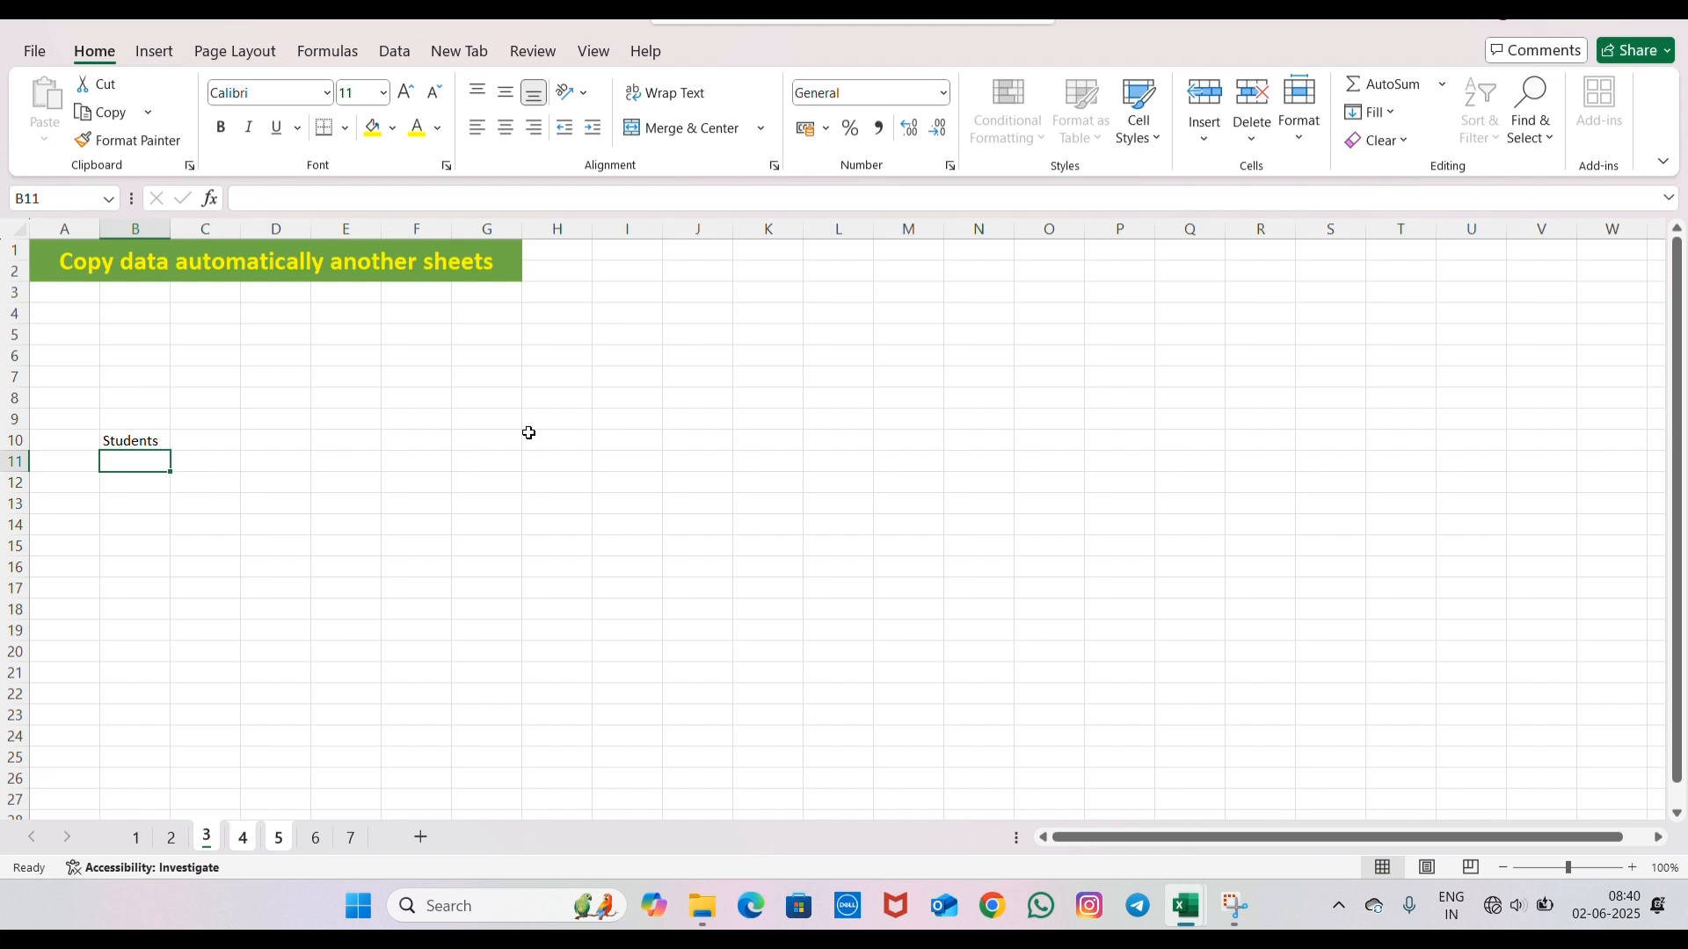
{"action": "type", "text": "Class"}
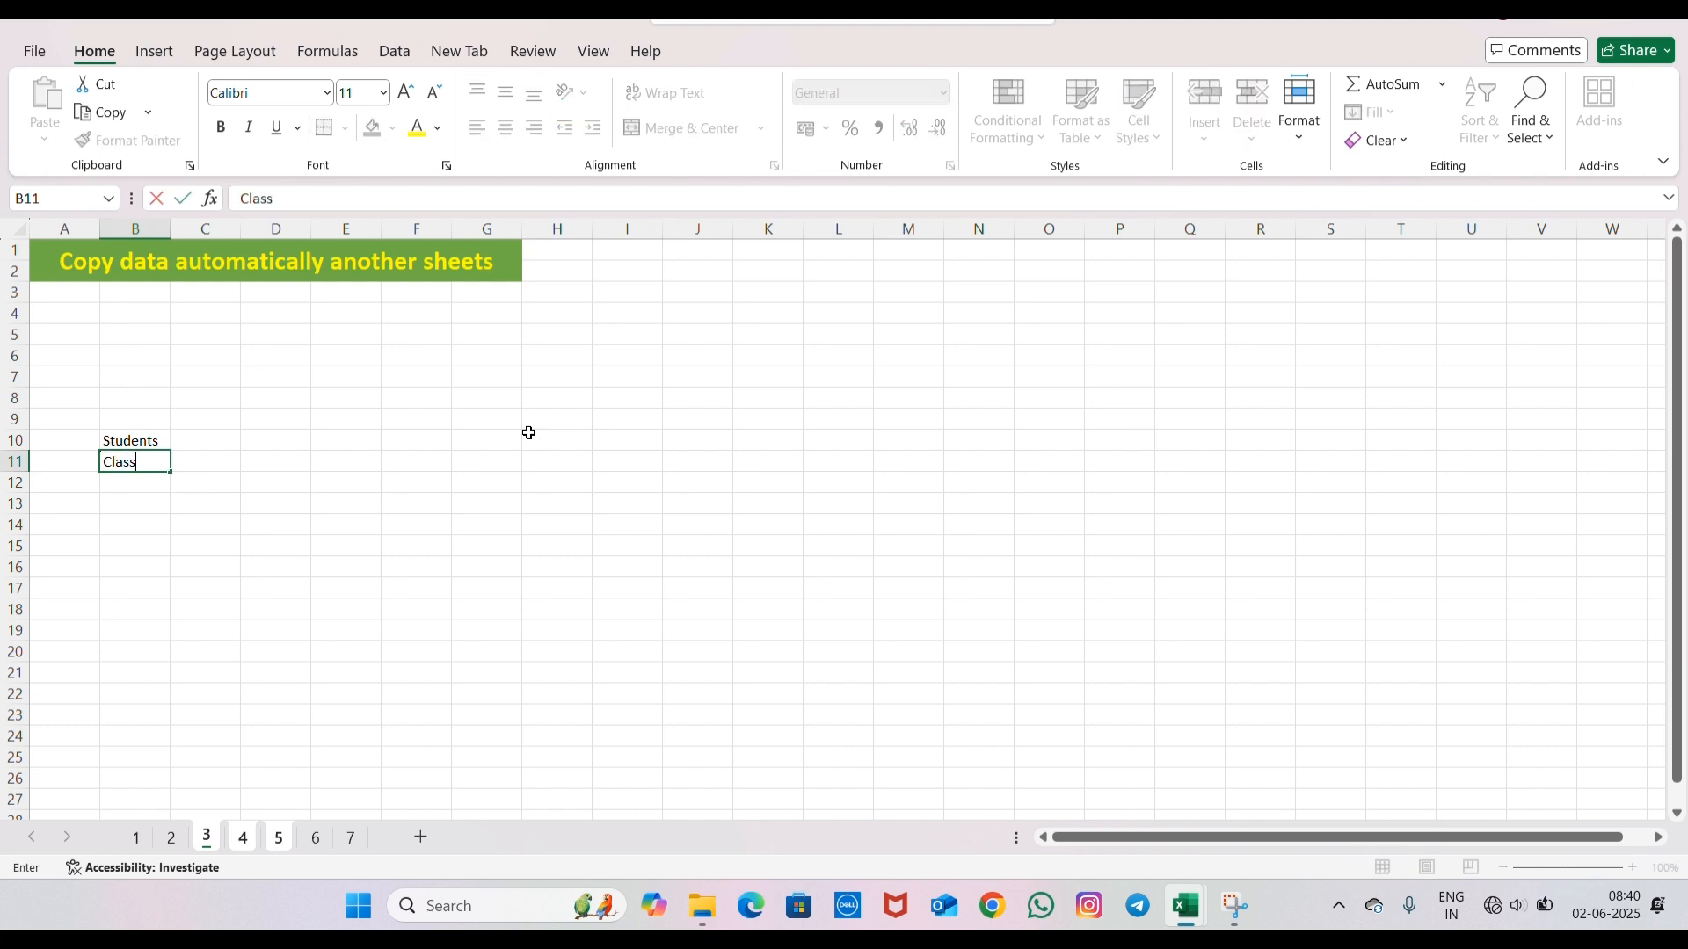
{"action": "key", "text": "Return"}
{"action": "type", "text": "Teacher"}
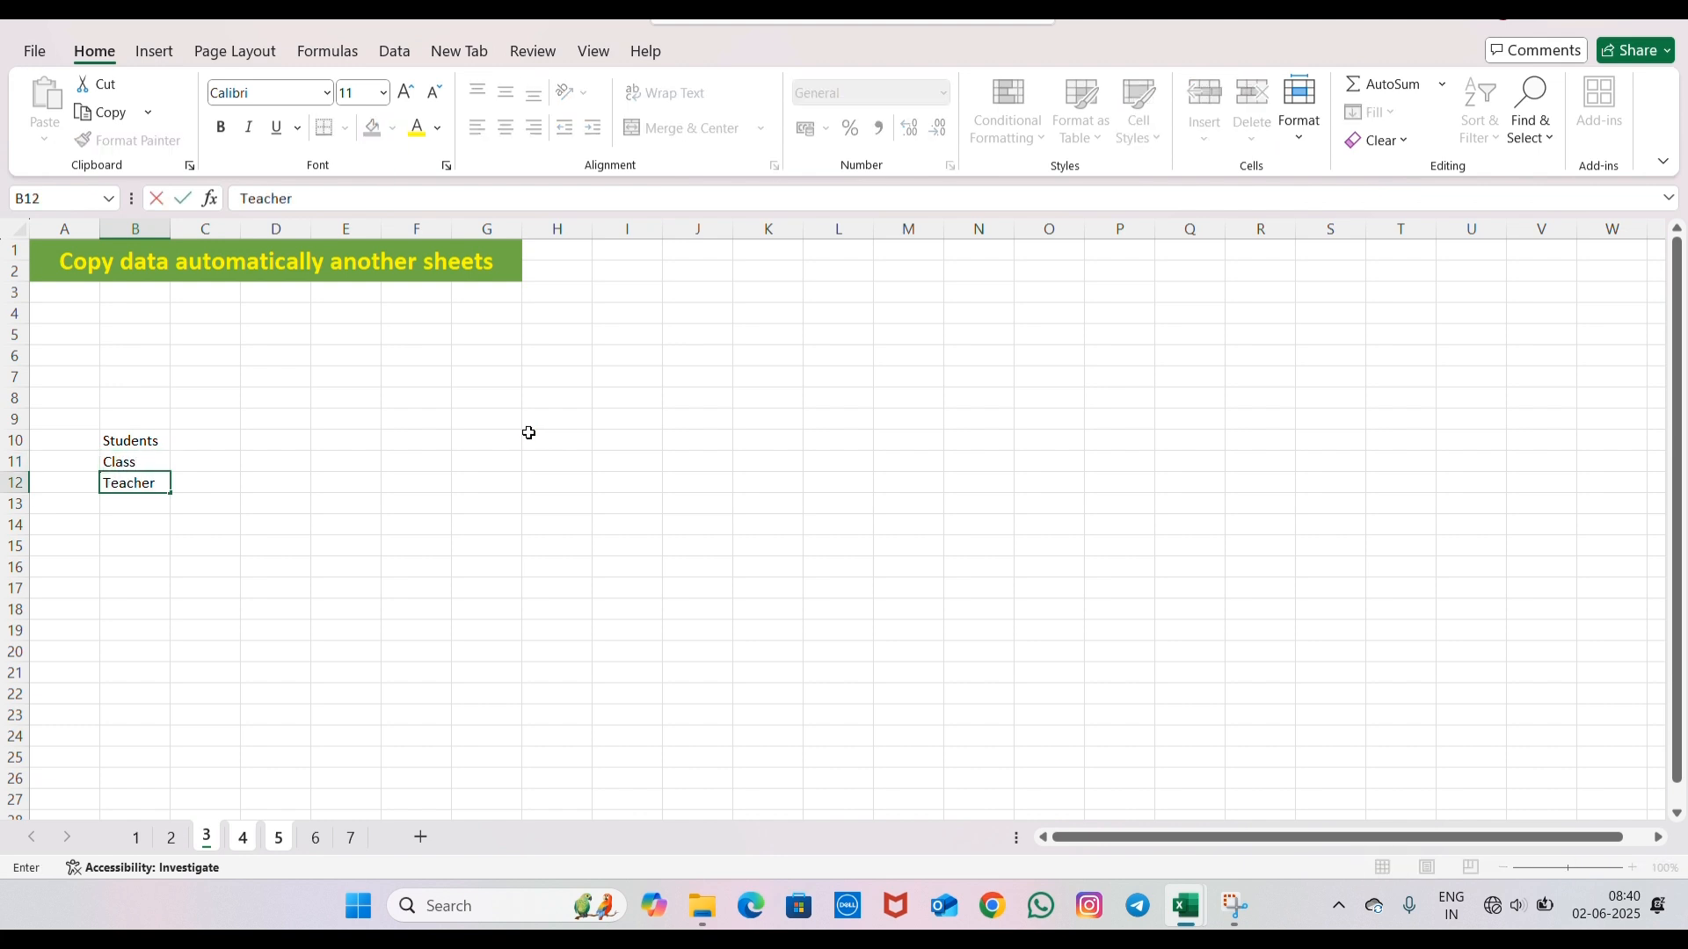
{"action": "key", "text": "Return"}
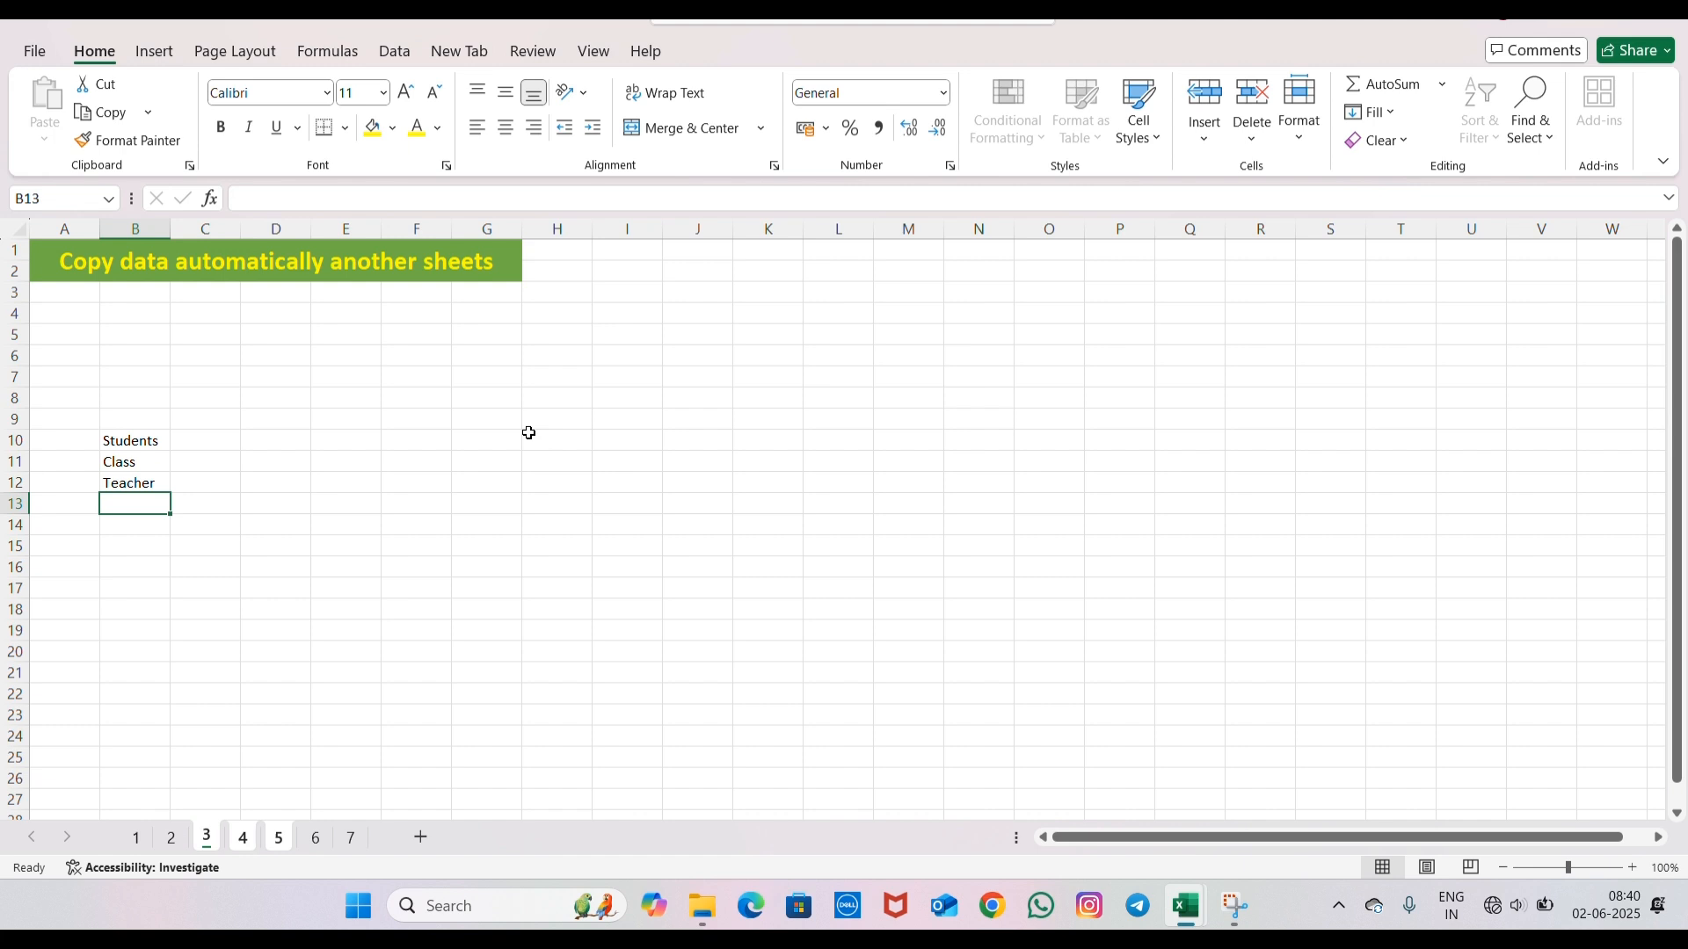
{"action": "type", "text": "Subject"}
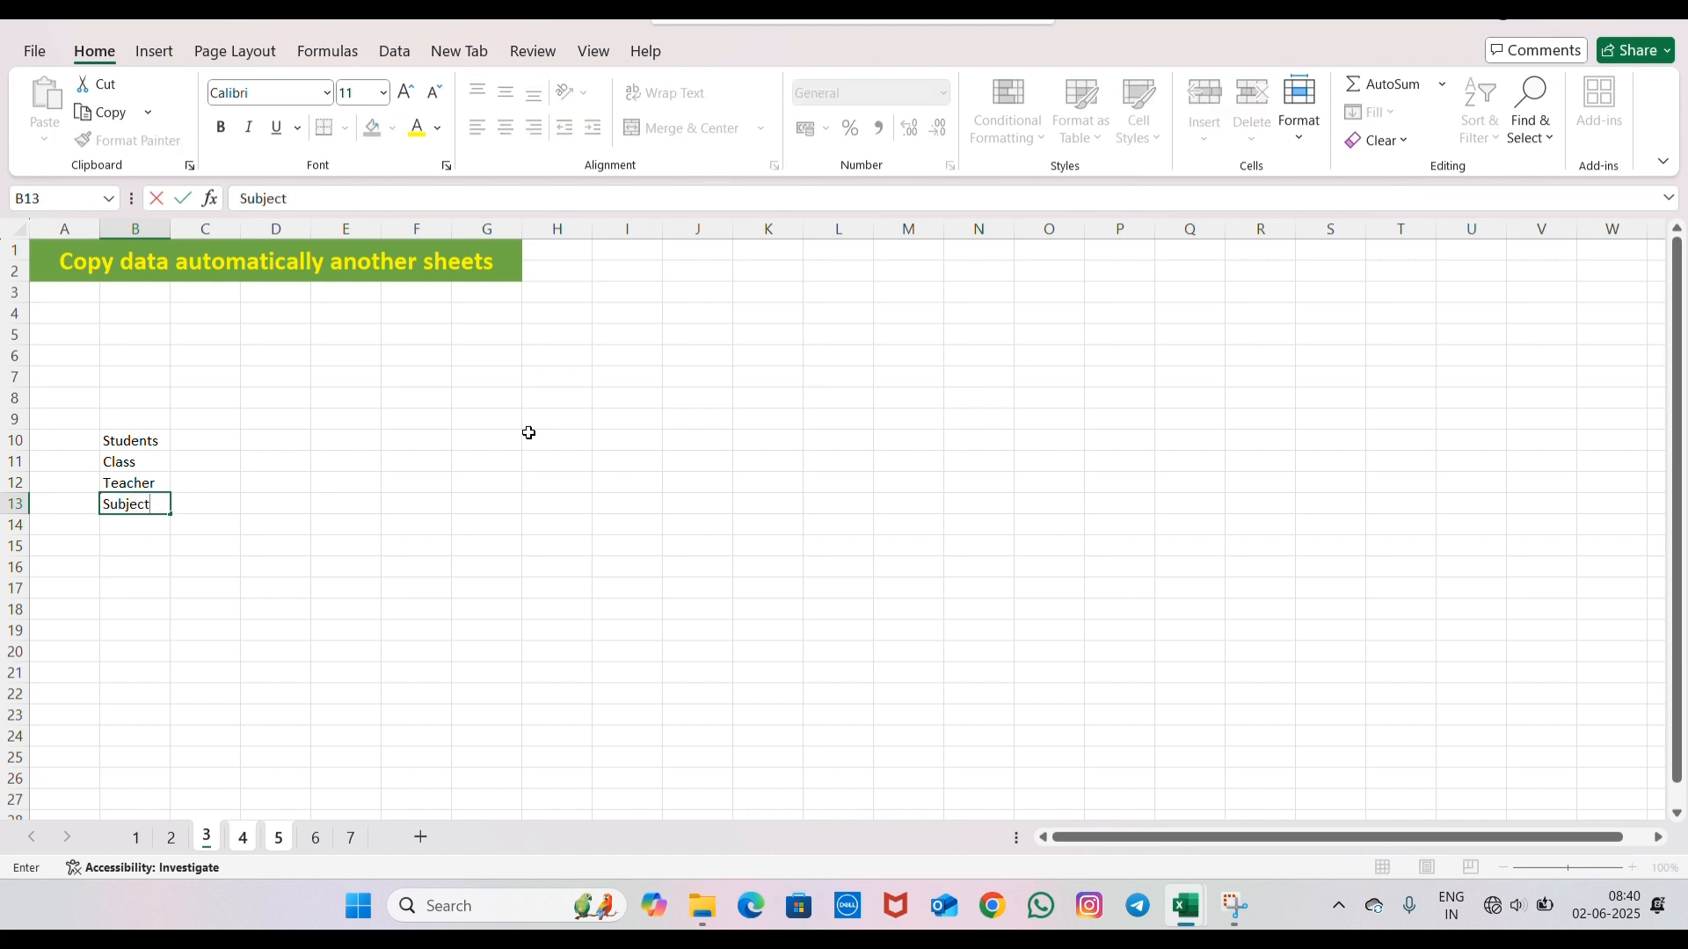
{"action": "key", "text": "Return"}
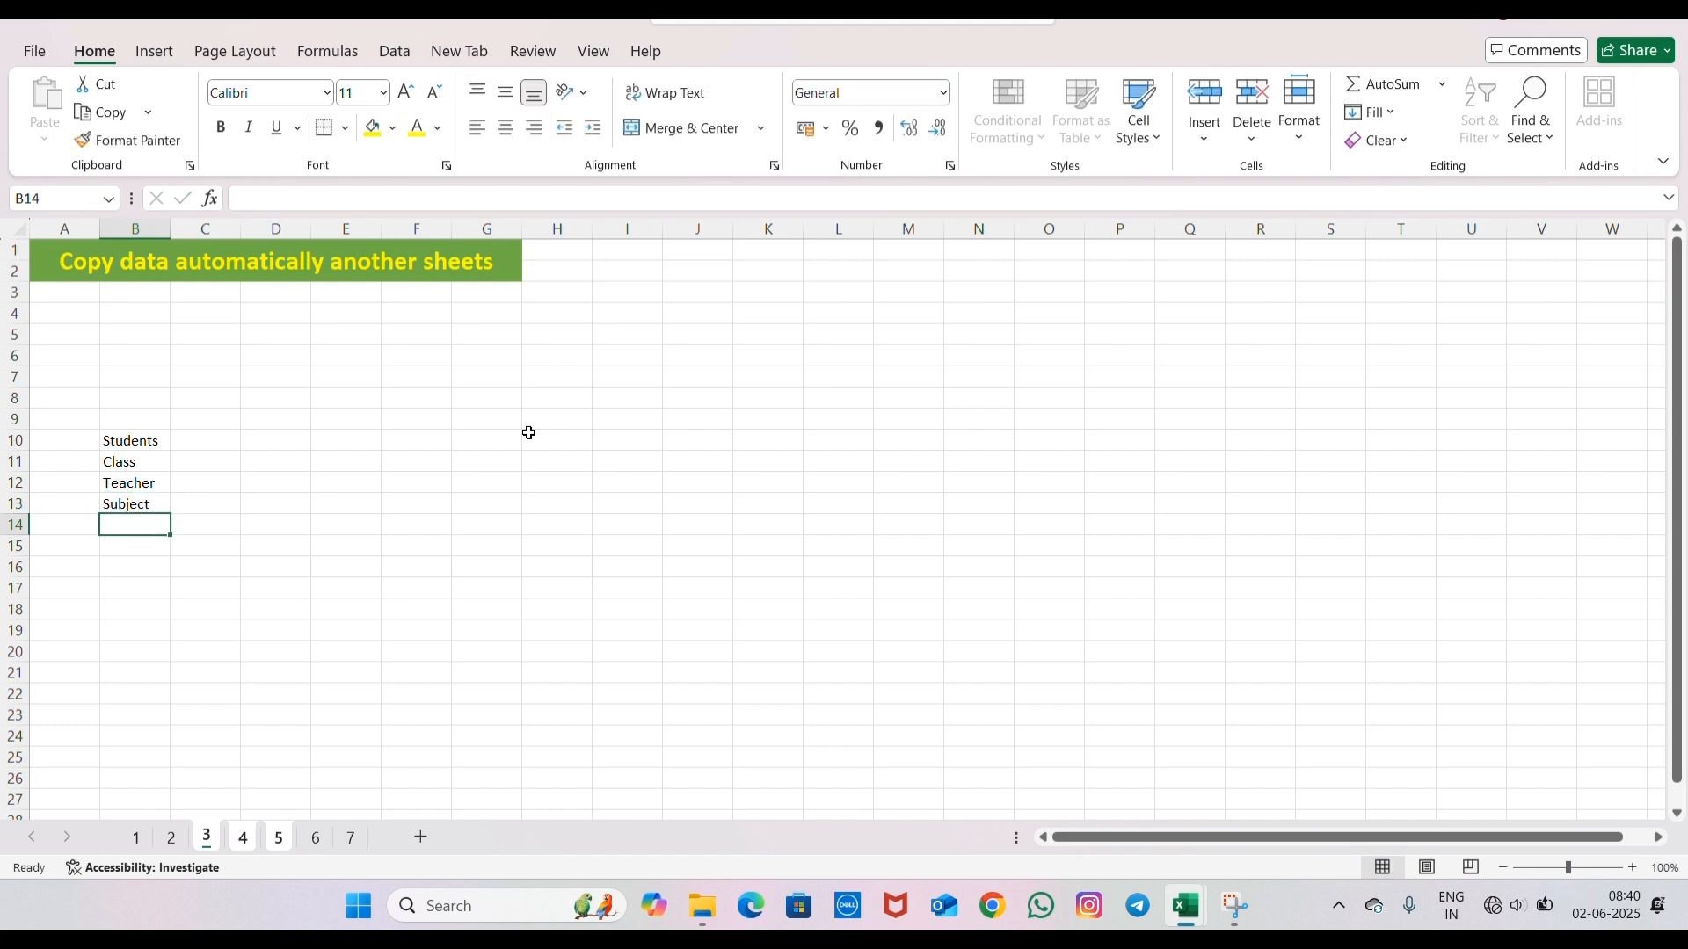
- Add the labels Rresult and Percentage in cells B14 and B15 of the grouped sheets
{"action": "type", "text": "Rresult"}
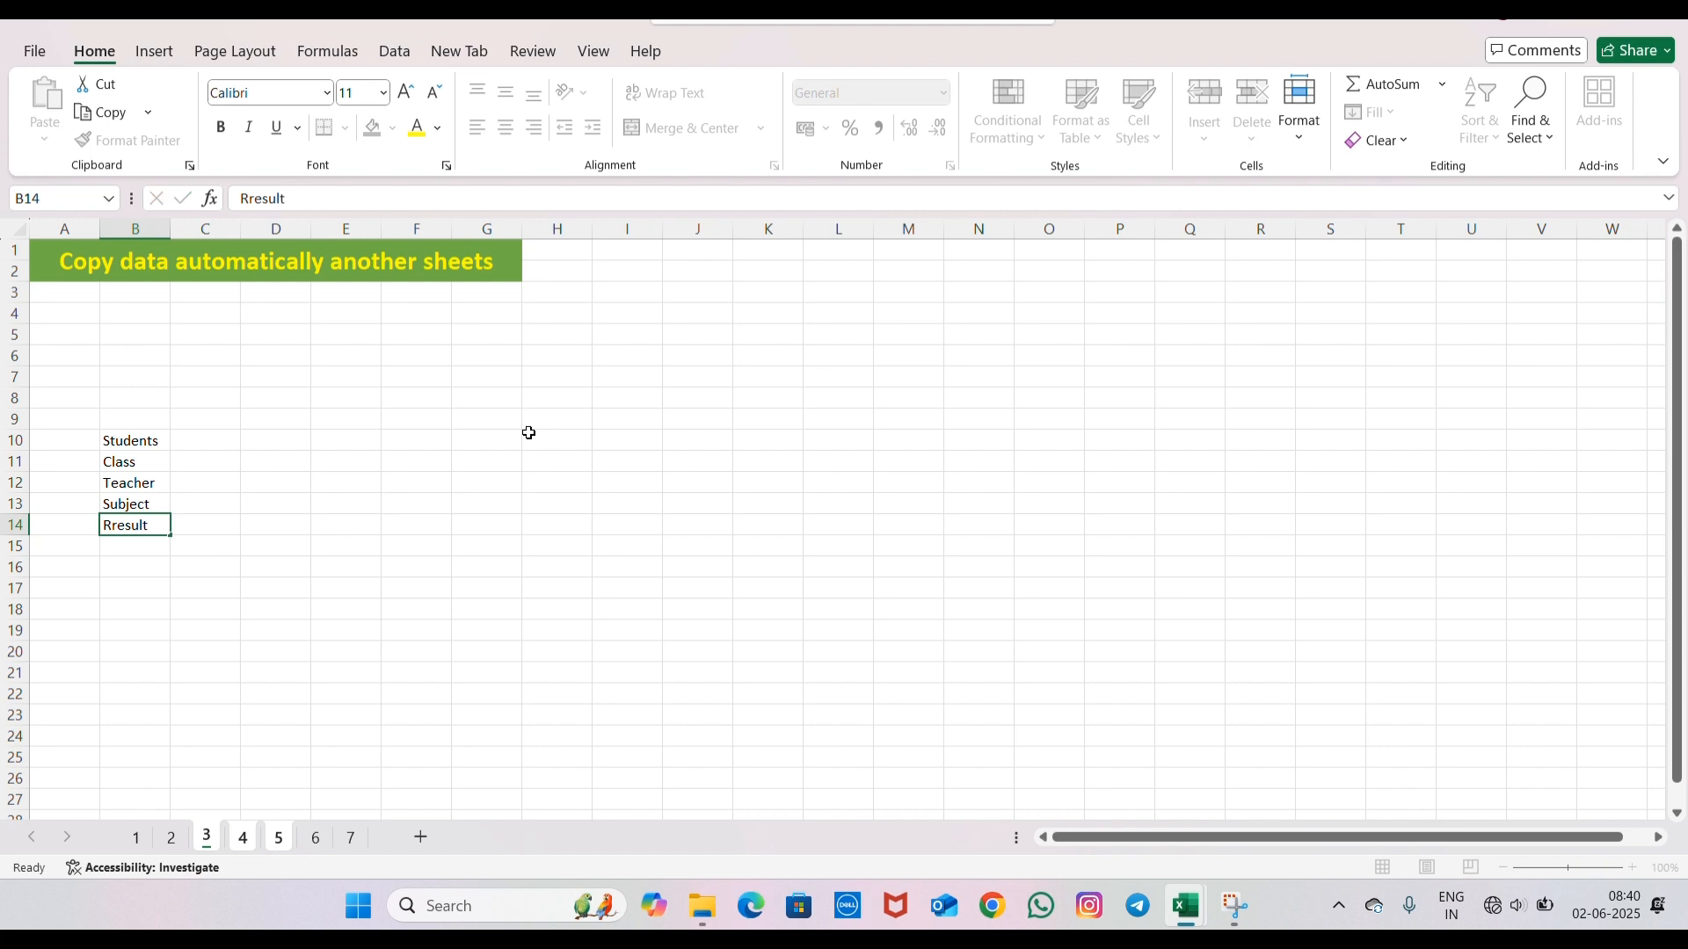
{"action": "key", "text": "Return"}
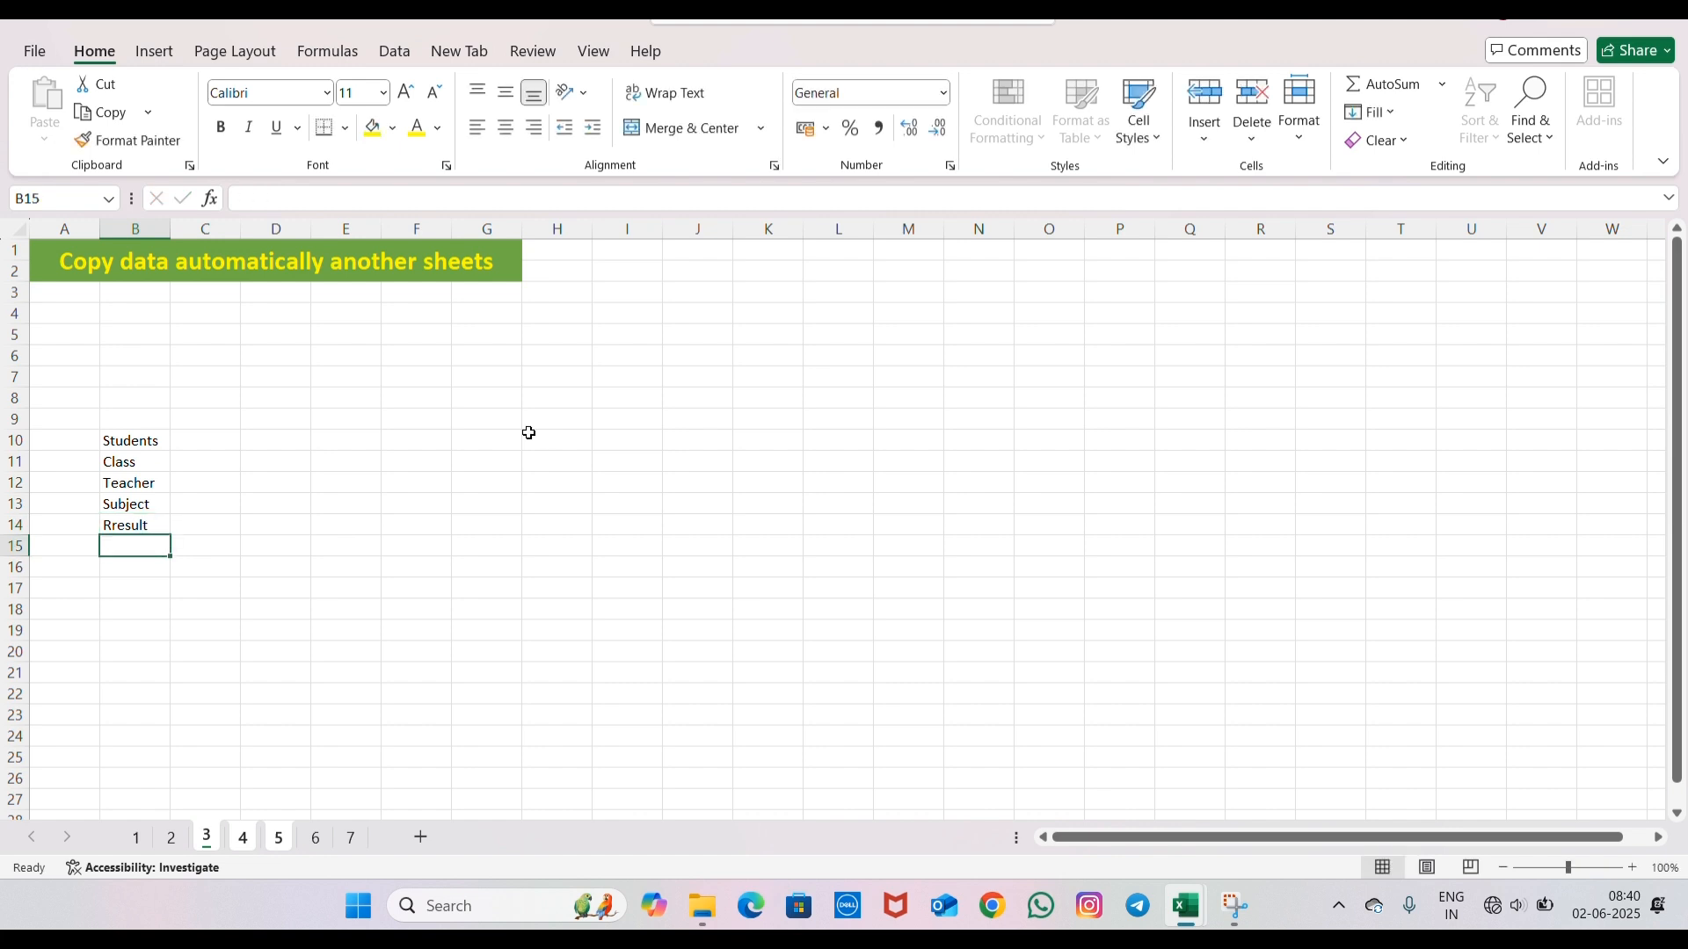
{"action": "type", "text": "Perc"}
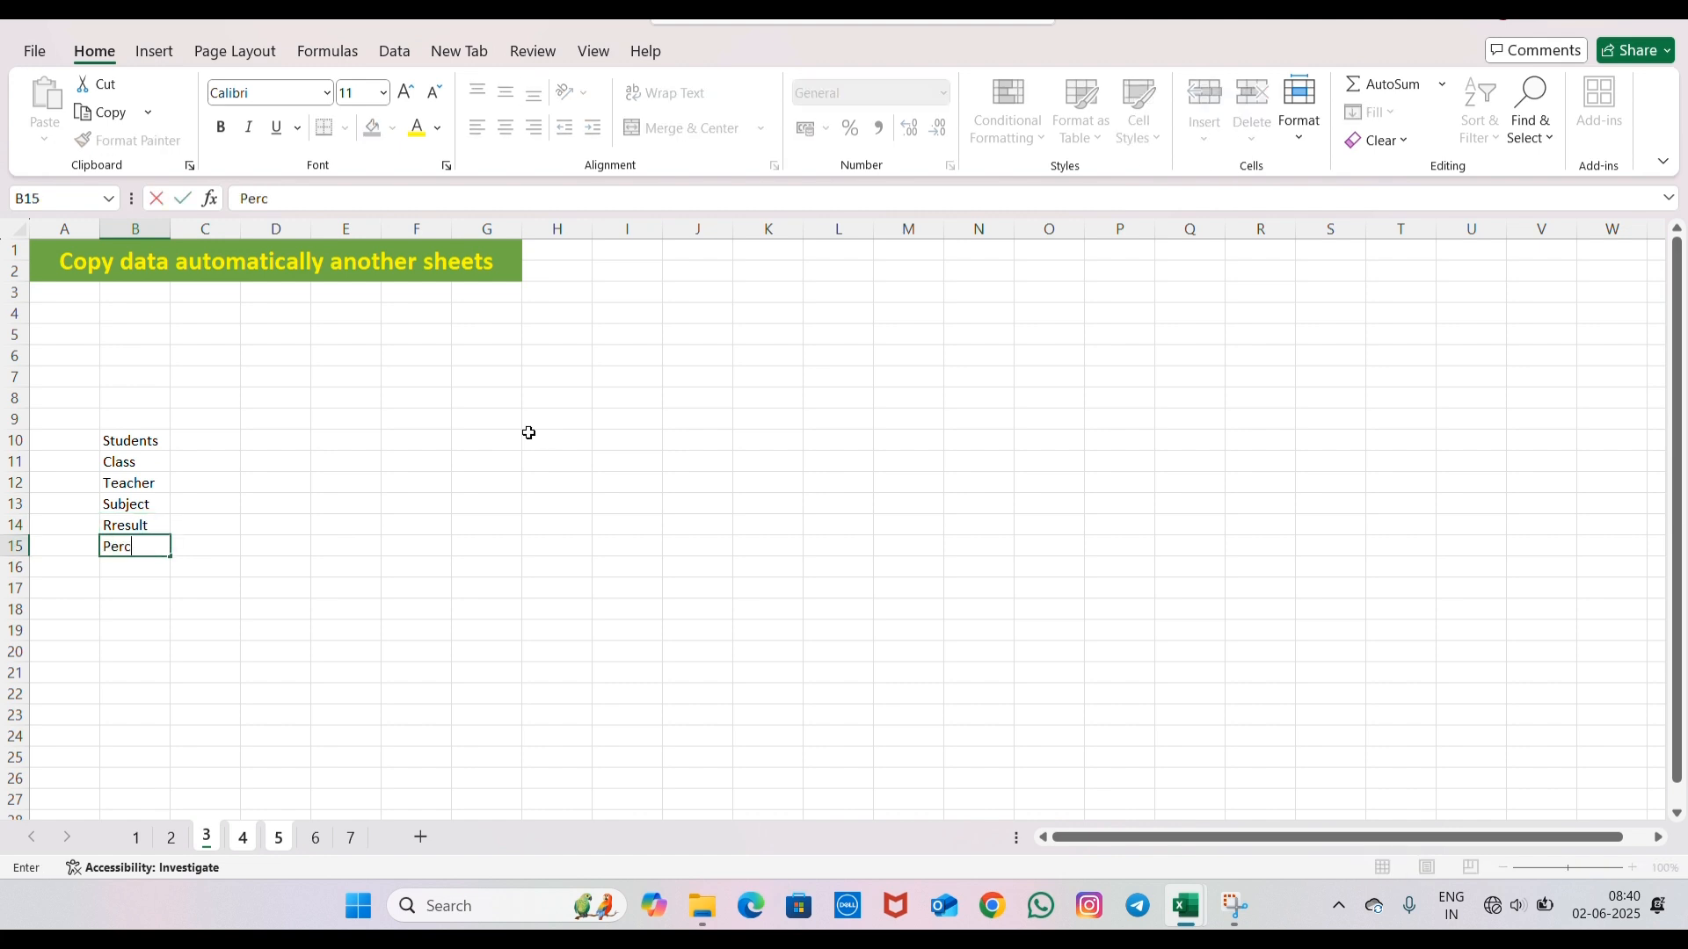
{"action": "type", "text": "entage"}
{"action": "key", "text": "Return"}
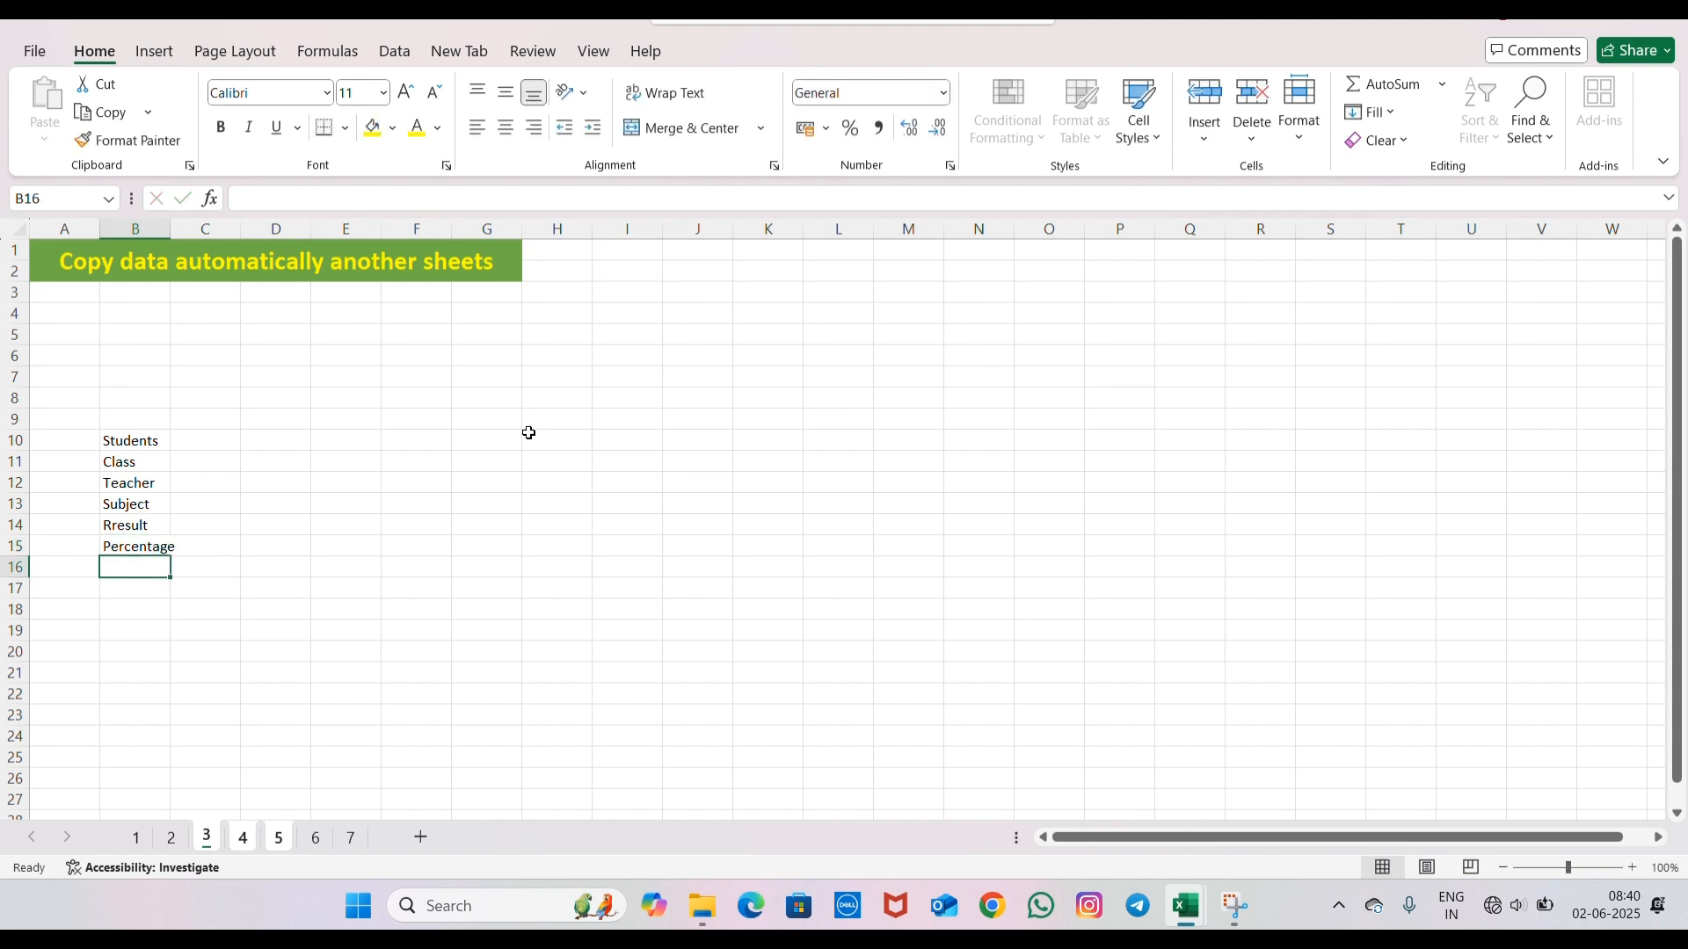
- Enter the label Sr.No. in cell A10 of the grouped sheets
{"action": "left_click", "coordinate": [229, 440]}
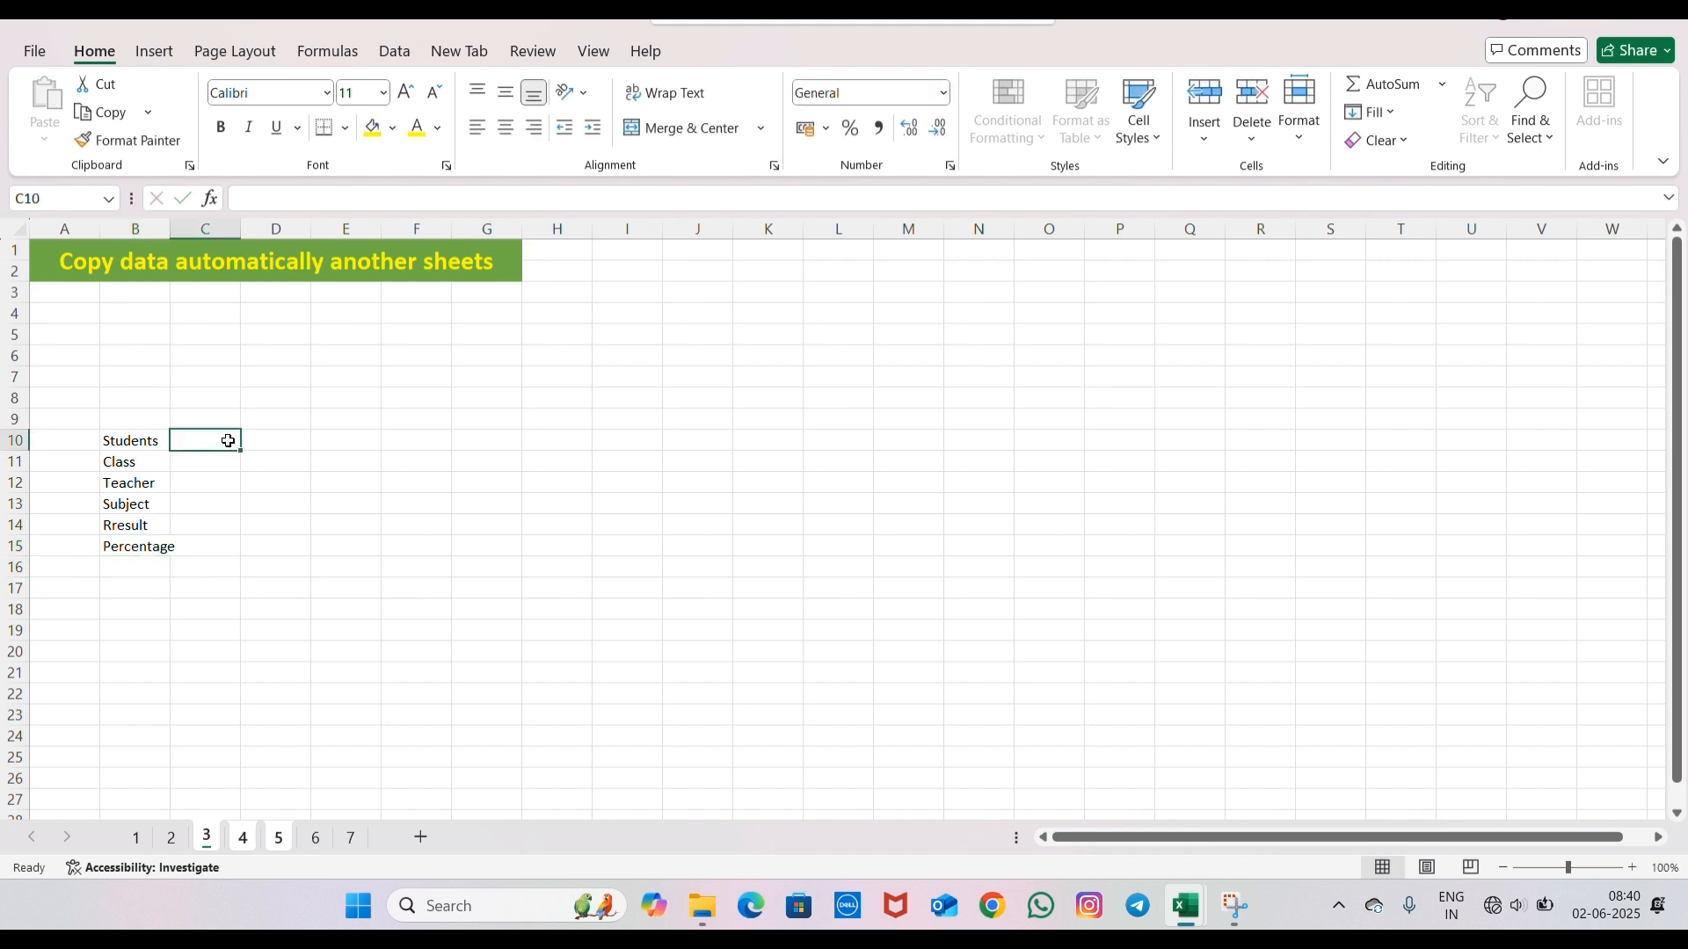
{"action": "left_click", "coordinate": [87, 438]}
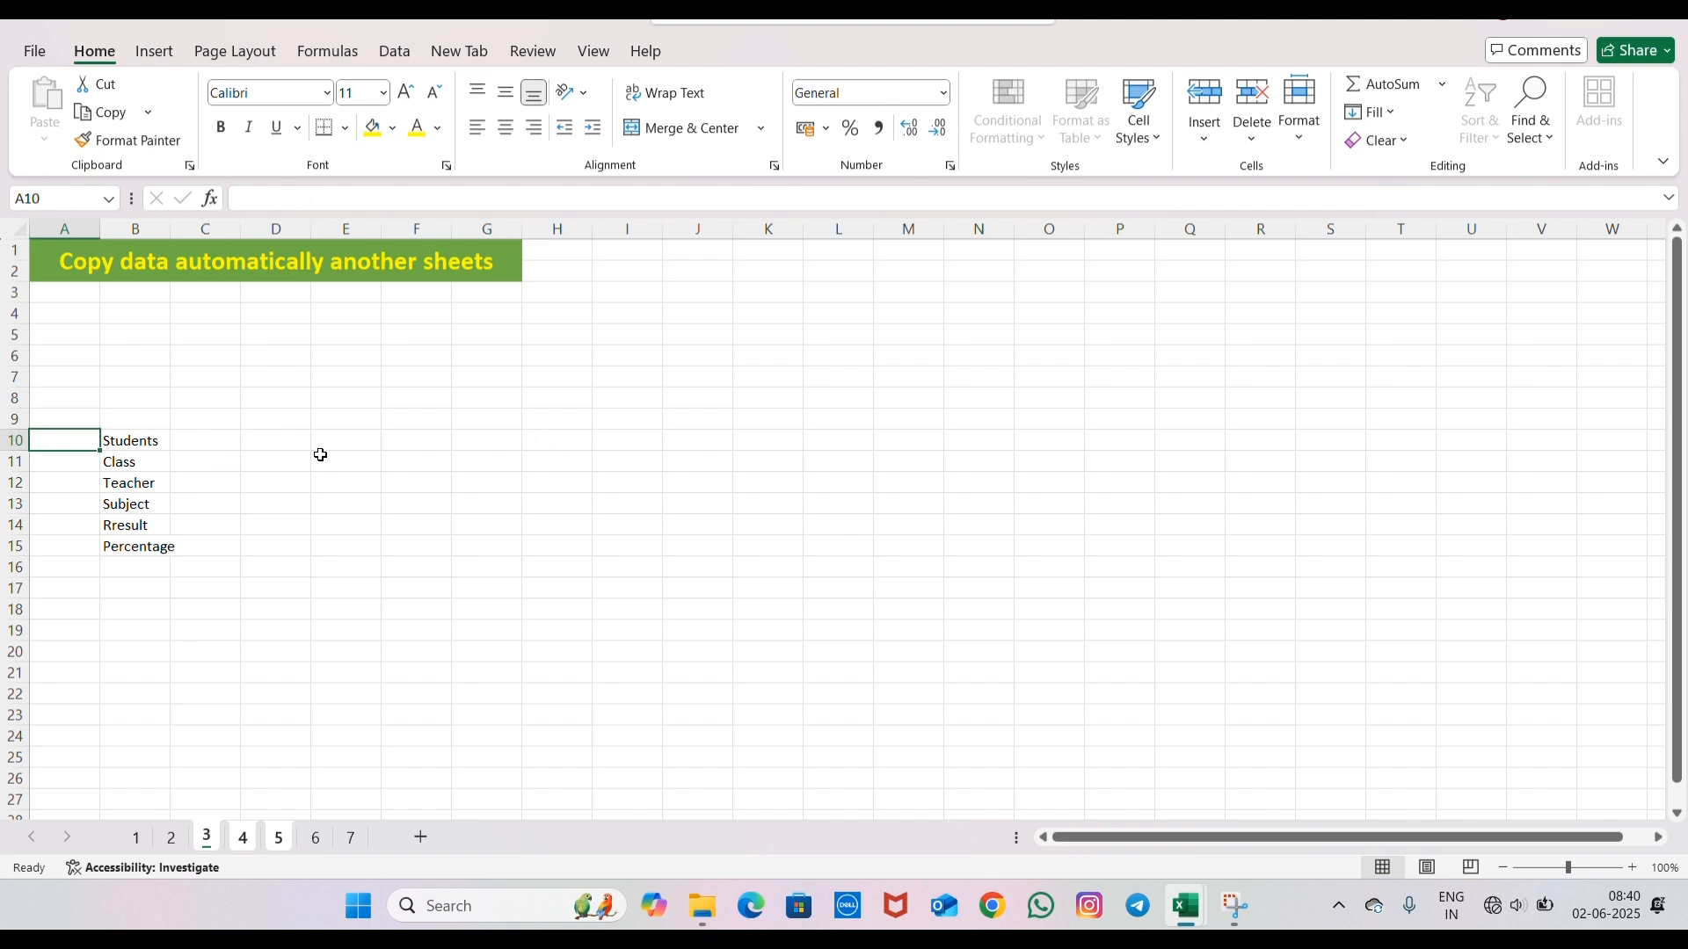
{"action": "type", "text": "Sr.No."}
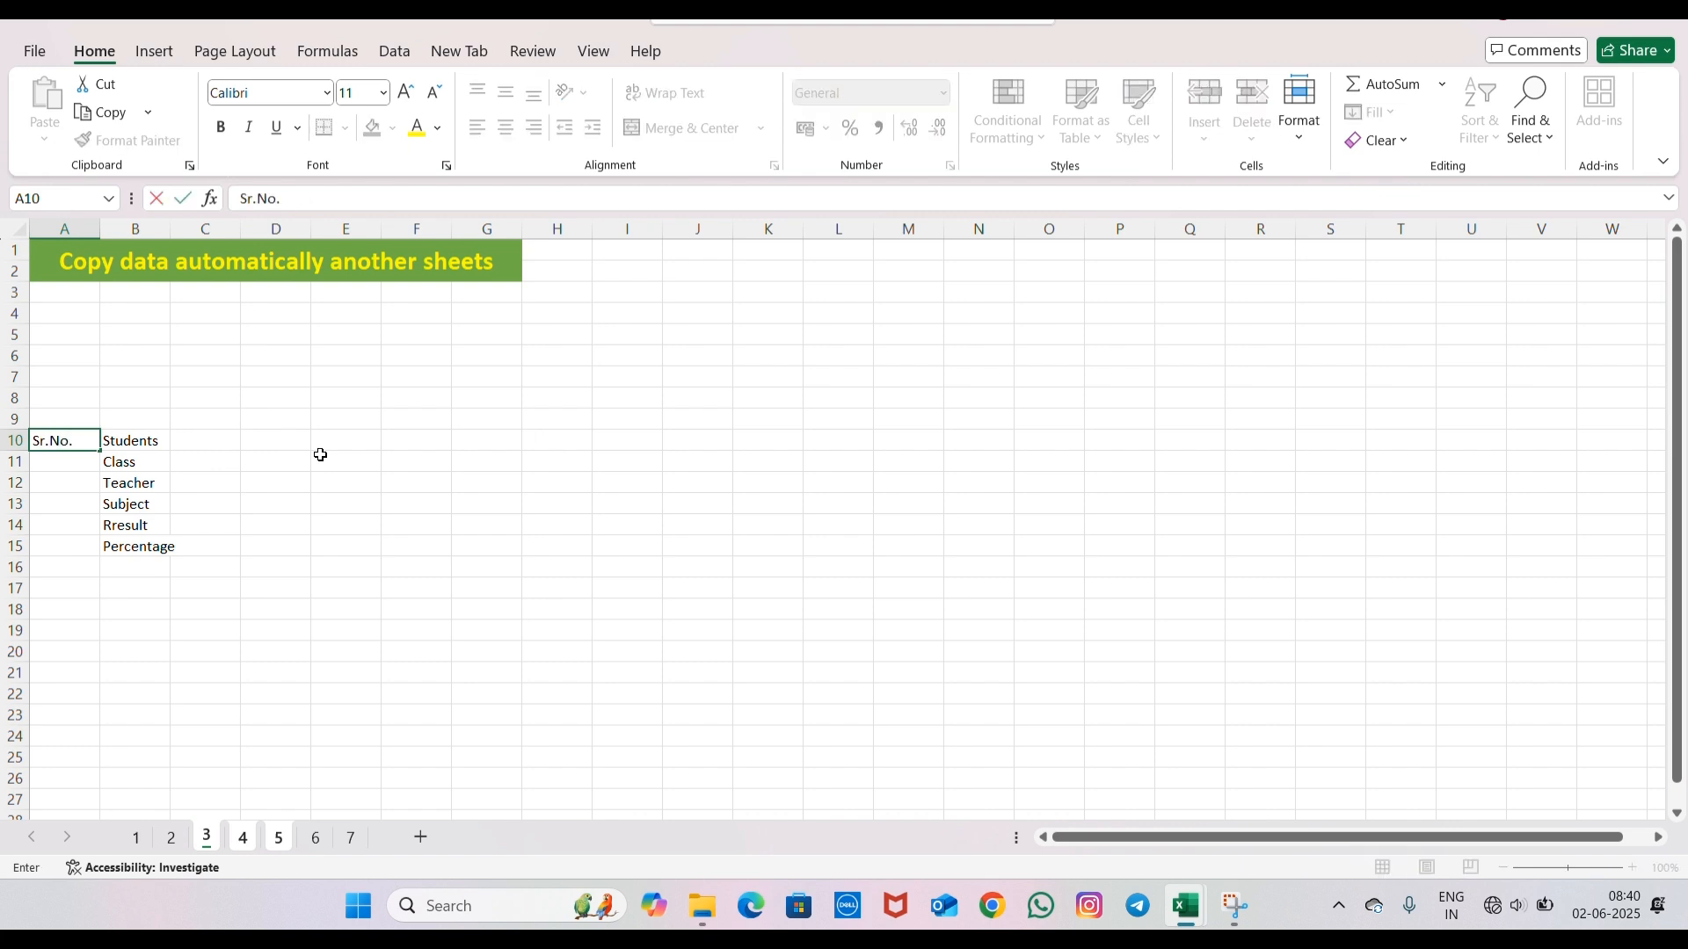
{"action": "key", "text": "Return"}
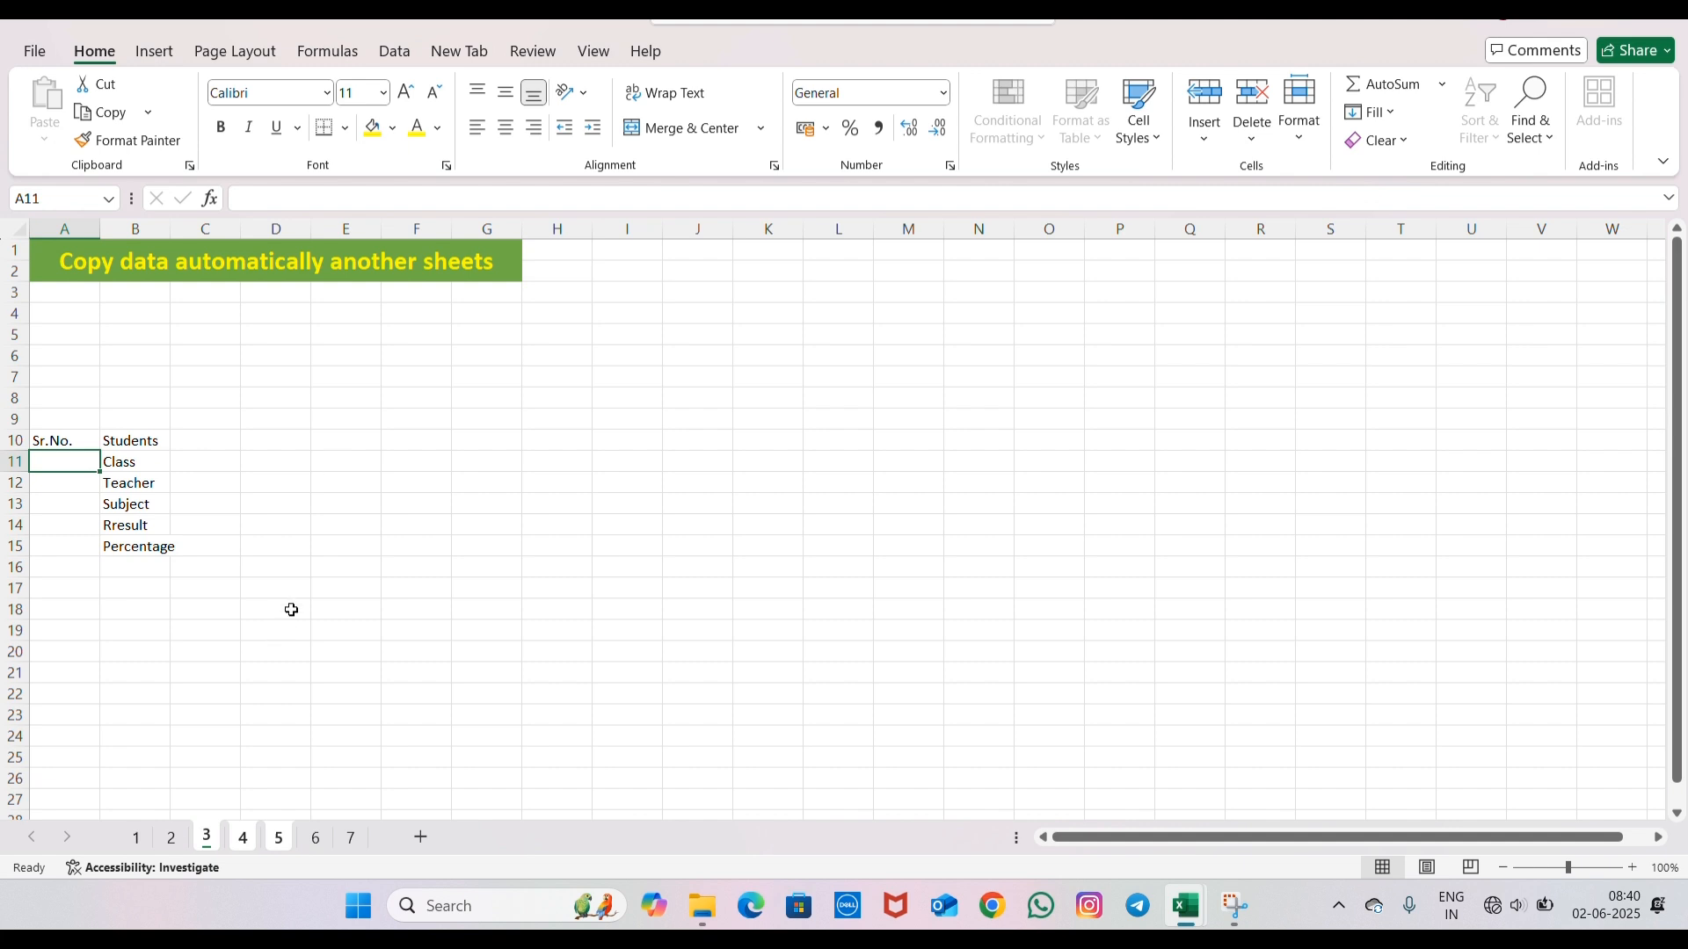
{"action": "left_click", "coordinate": [328, 456]}
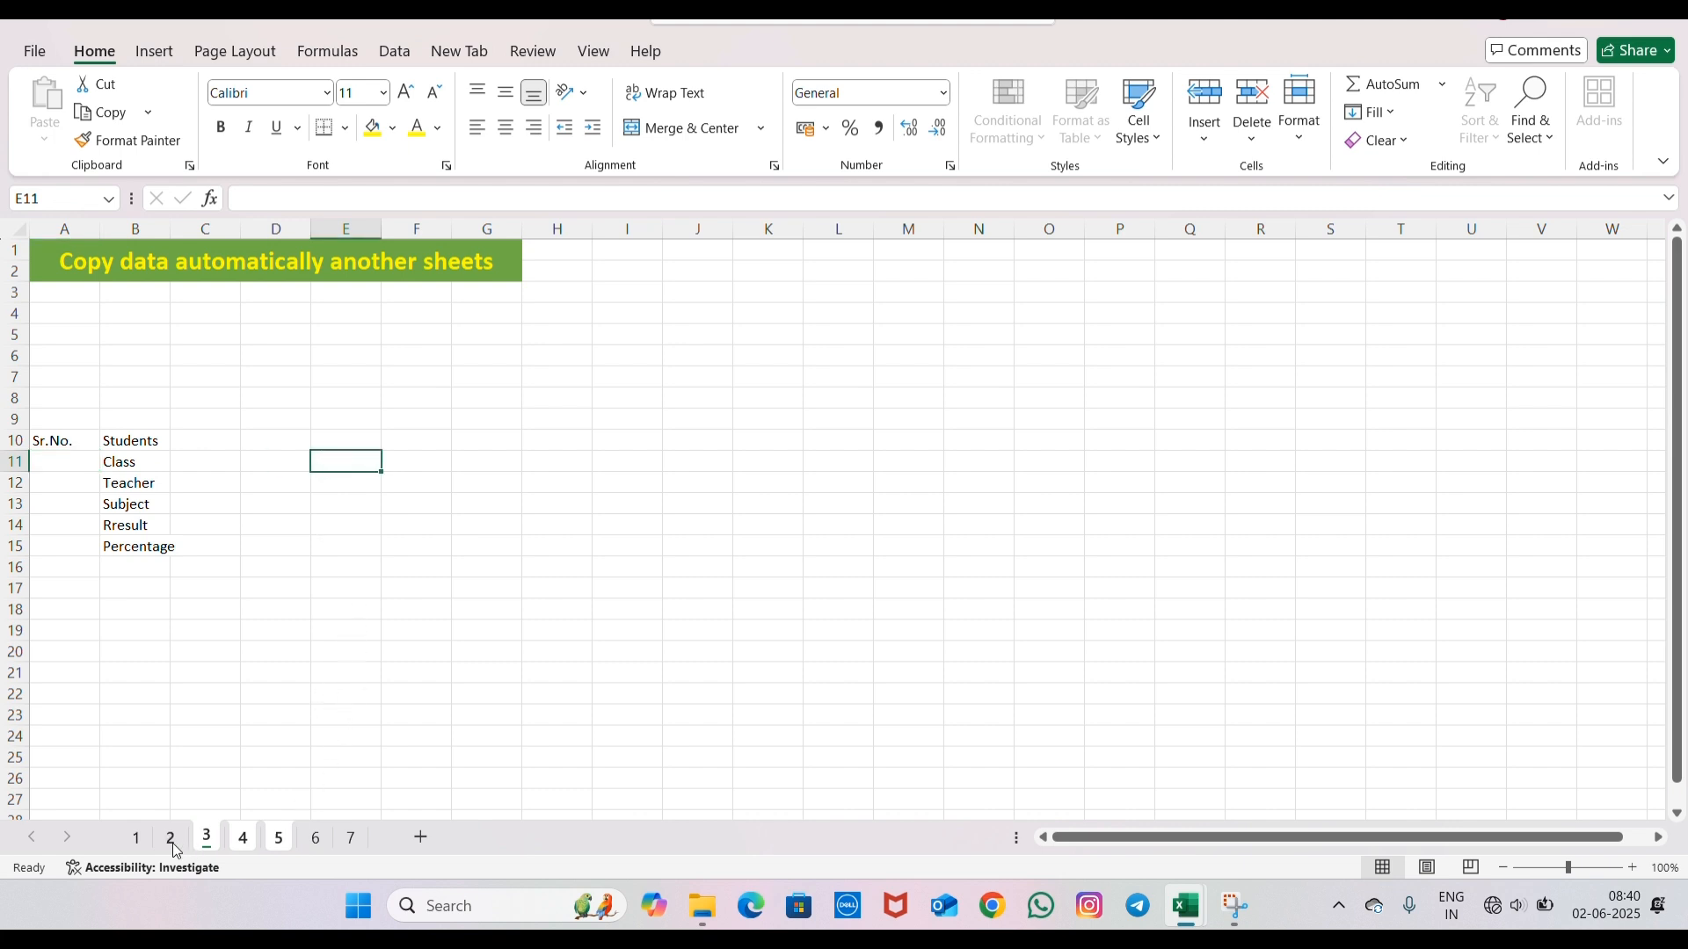
- Ungroup the sheets and check the entered labels on sheets 3, 4 and 5, including the heading on sheet 3
{"action": "left_click", "coordinate": [316, 839]}
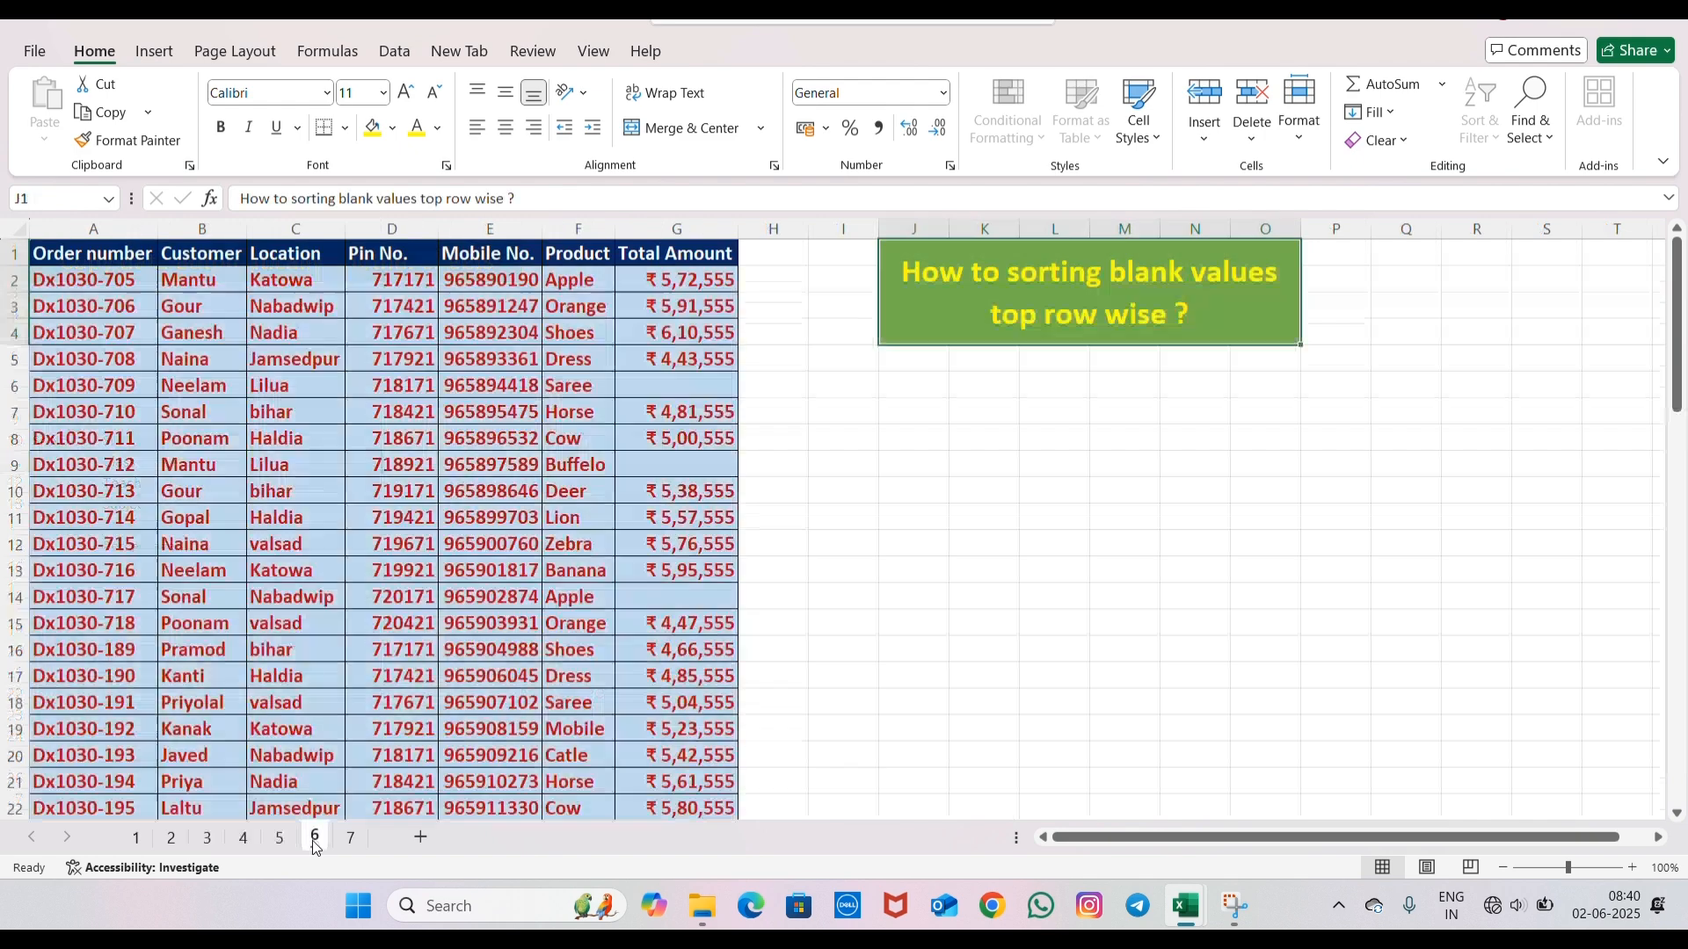
{"action": "left_click", "coordinate": [214, 840]}
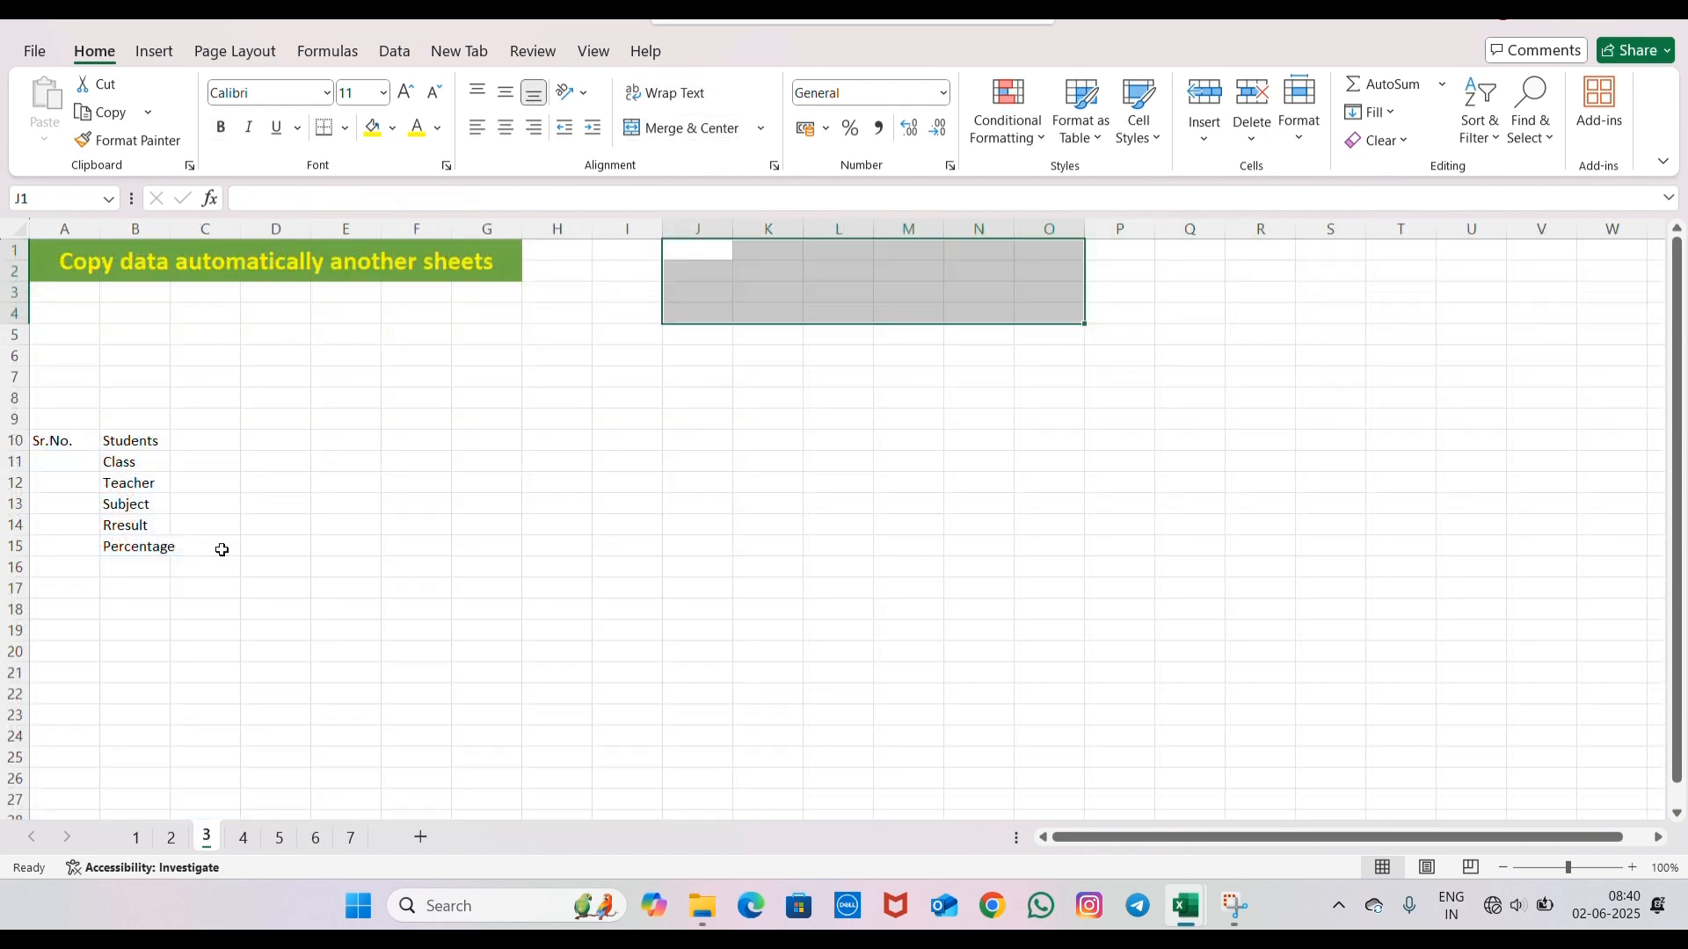
{"action": "left_click", "coordinate": [243, 846]}
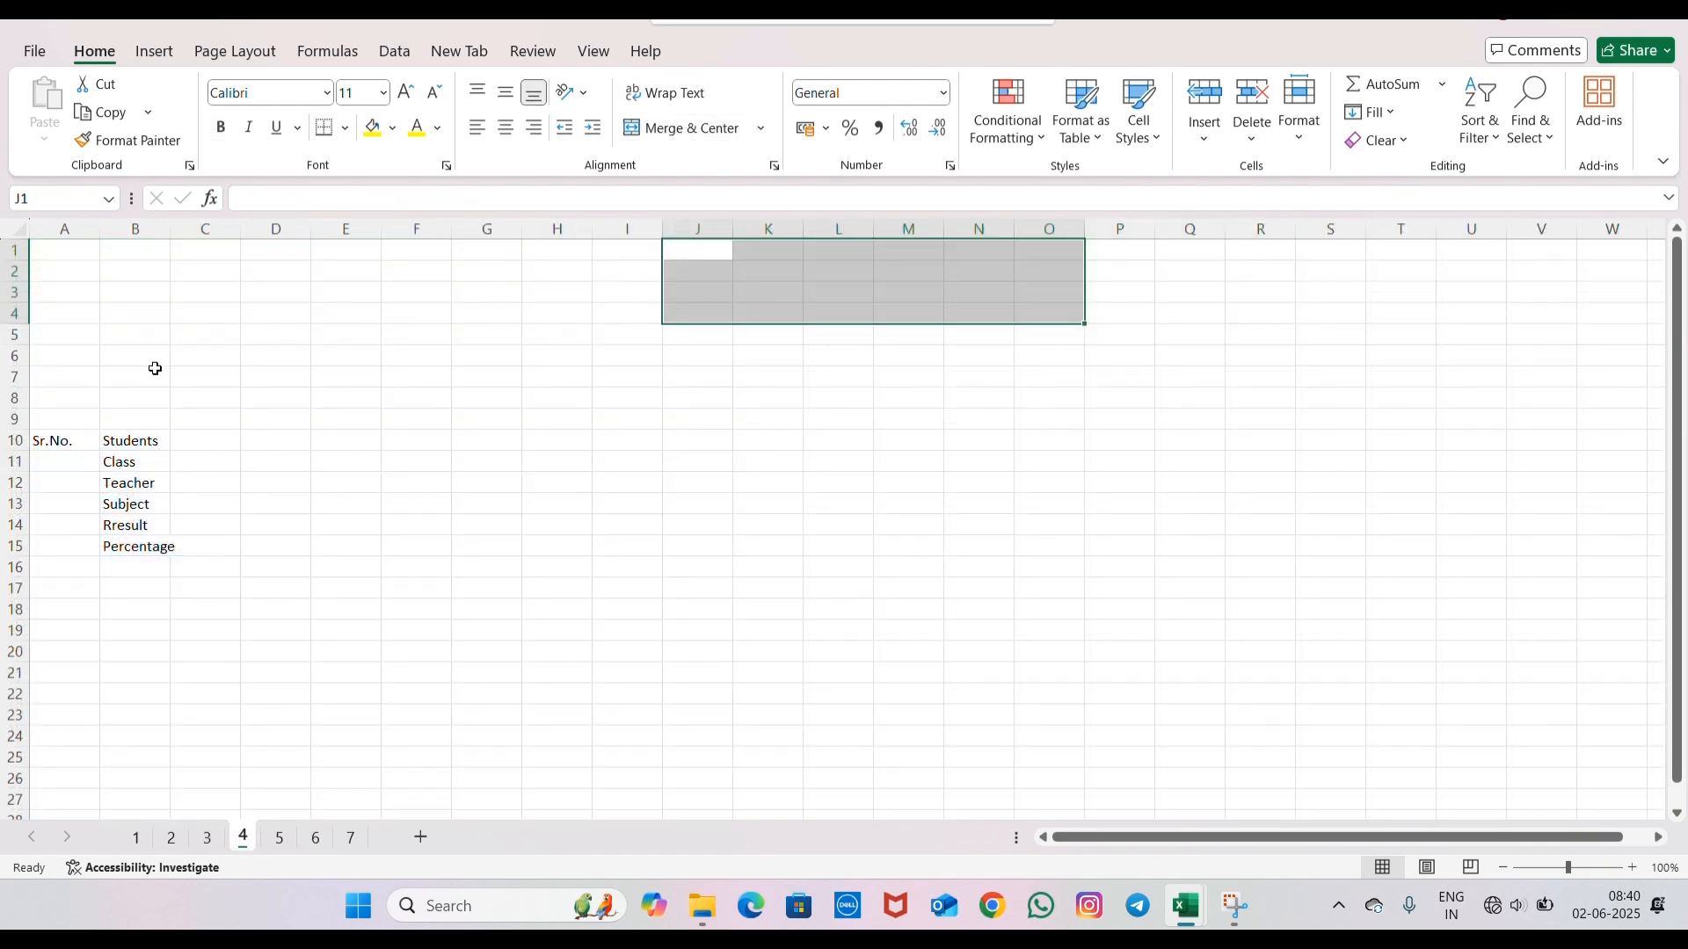
{"action": "left_click", "coordinate": [141, 420]}
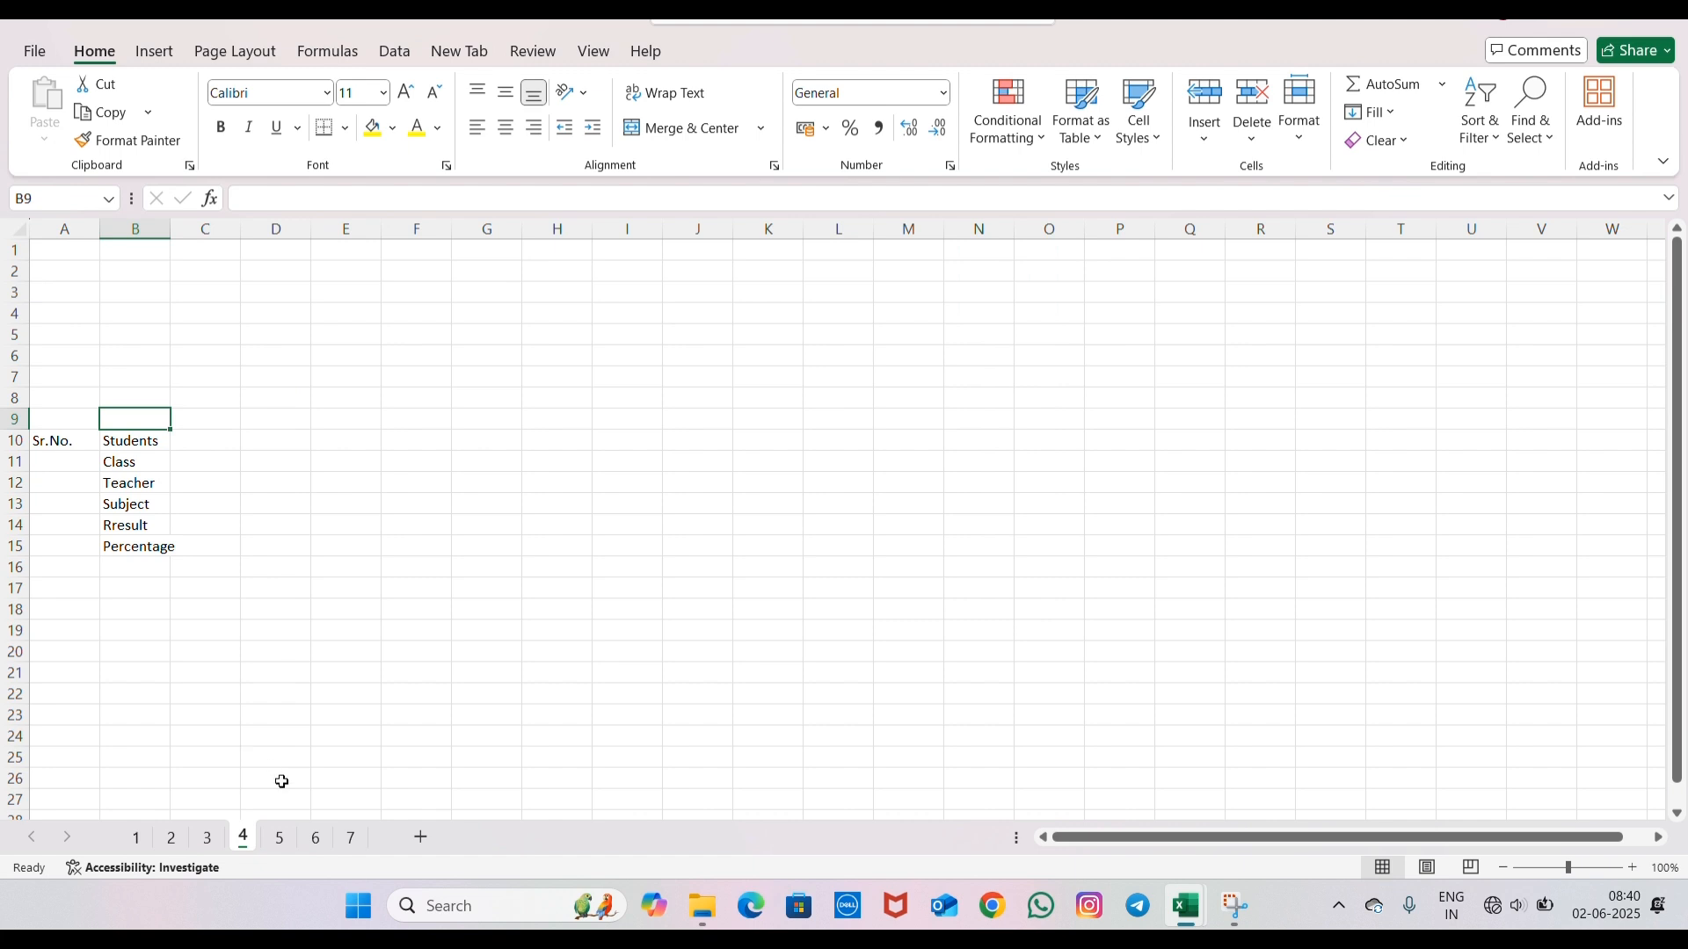
{"action": "left_click", "coordinate": [274, 843]}
{"action": "left_click", "coordinate": [206, 439]}
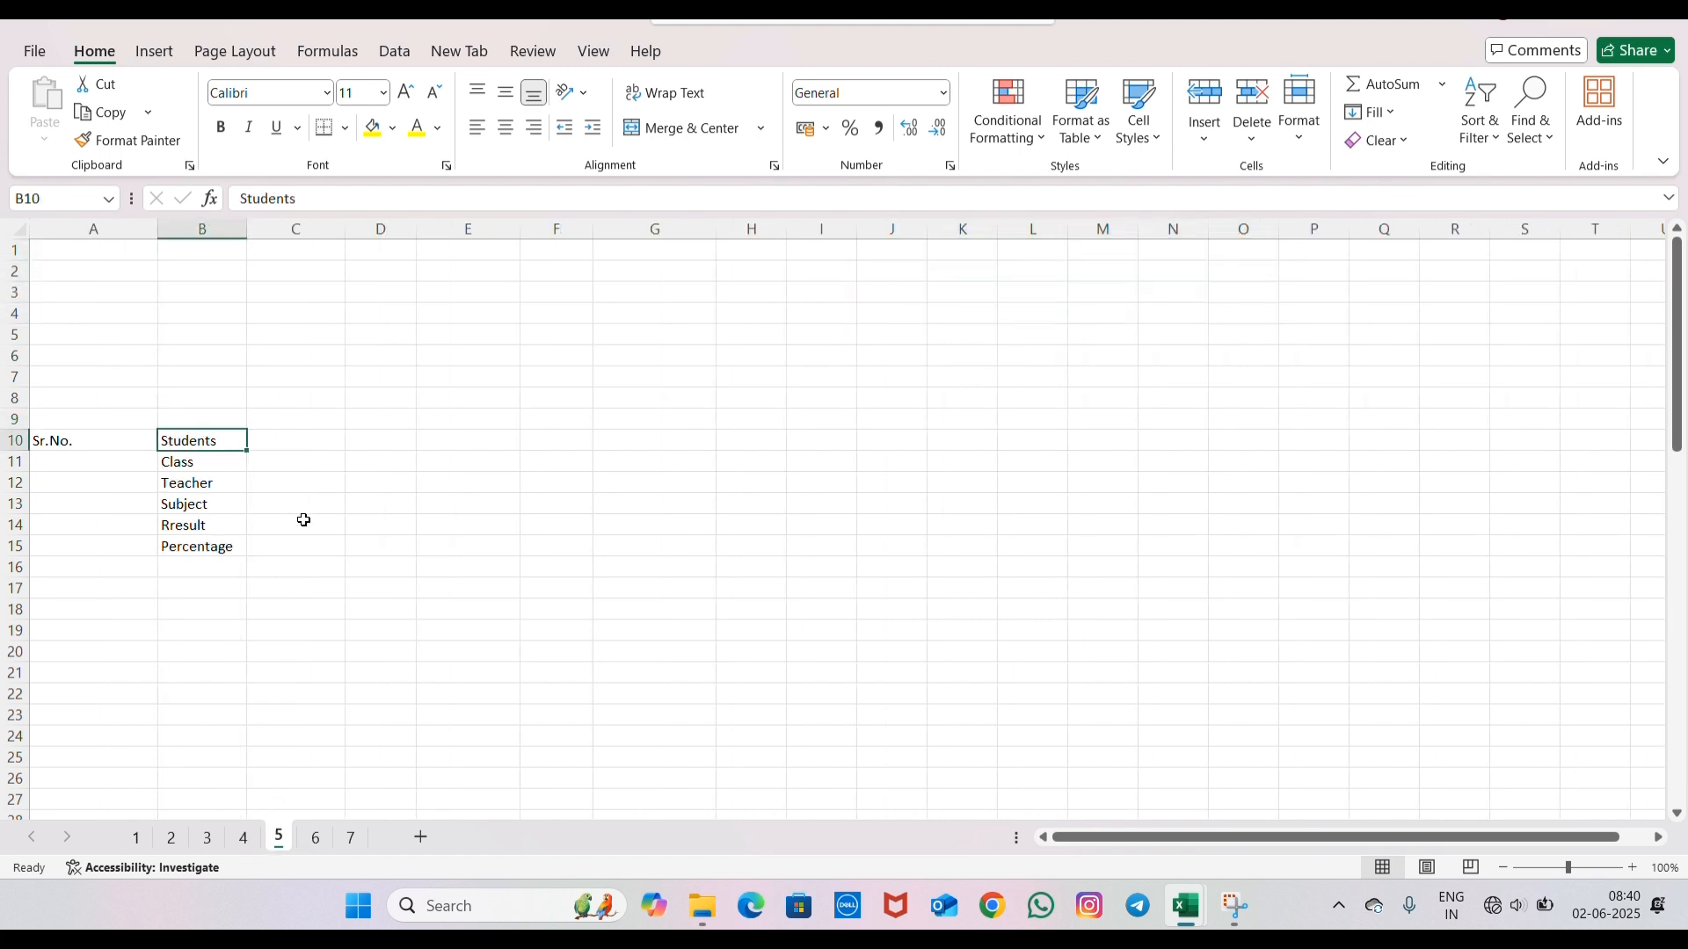
{"action": "left_click", "coordinate": [244, 547]}
{"action": "left_click", "coordinate": [207, 838]}
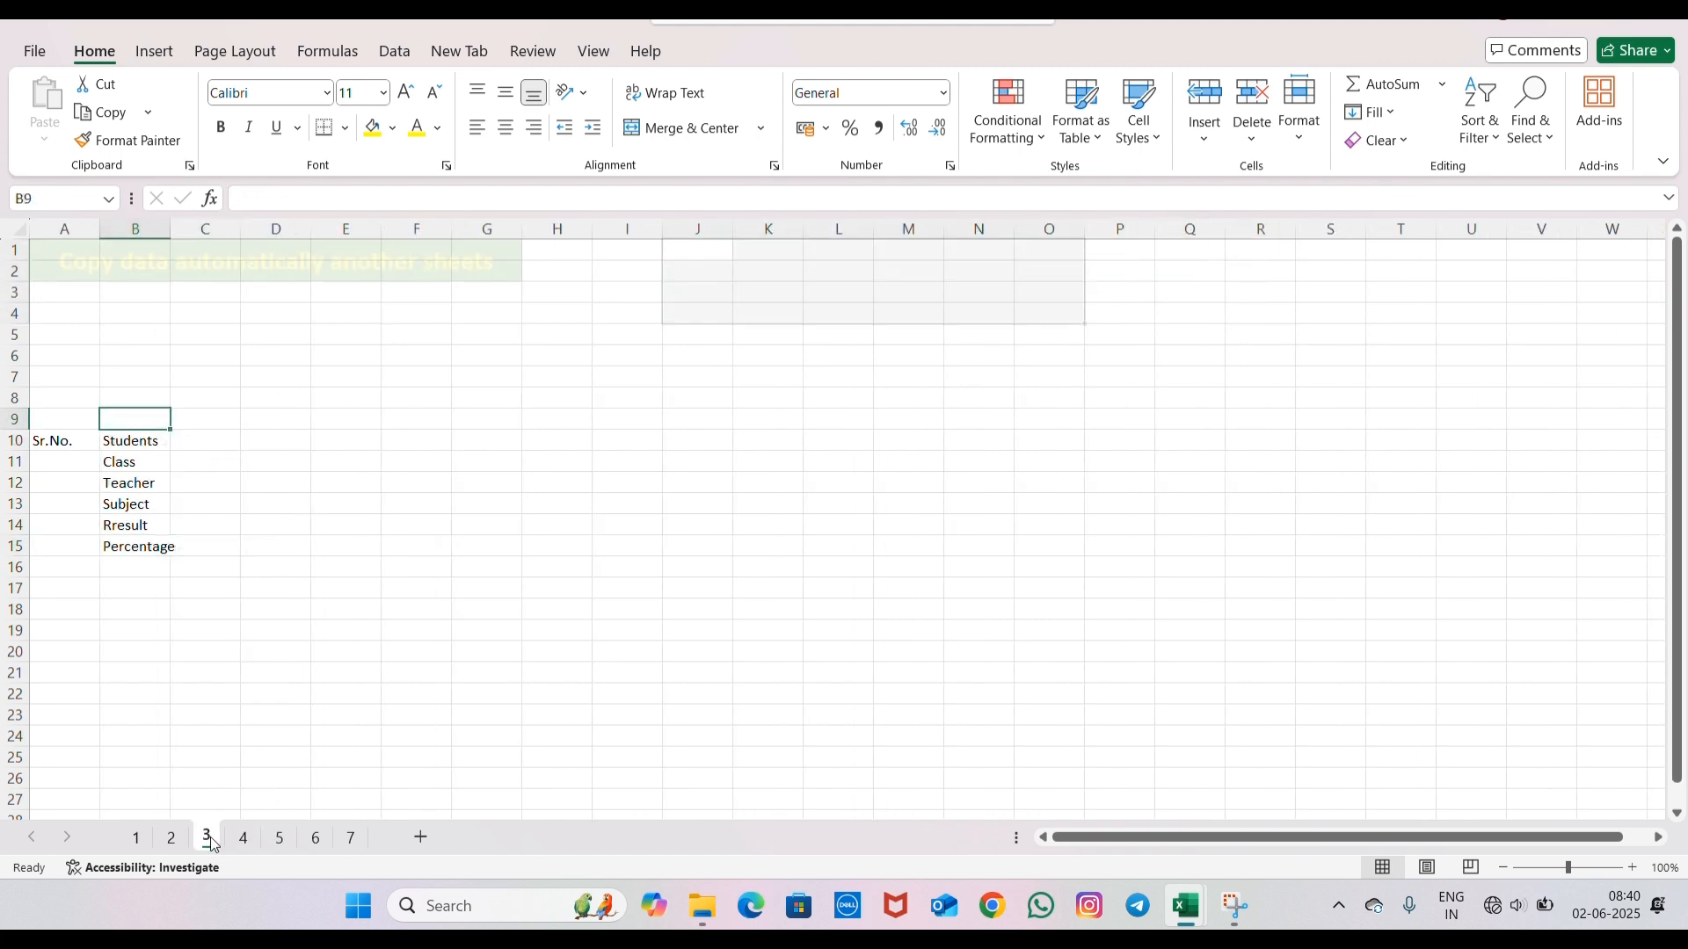
{"action": "left_click", "coordinate": [415, 378]}
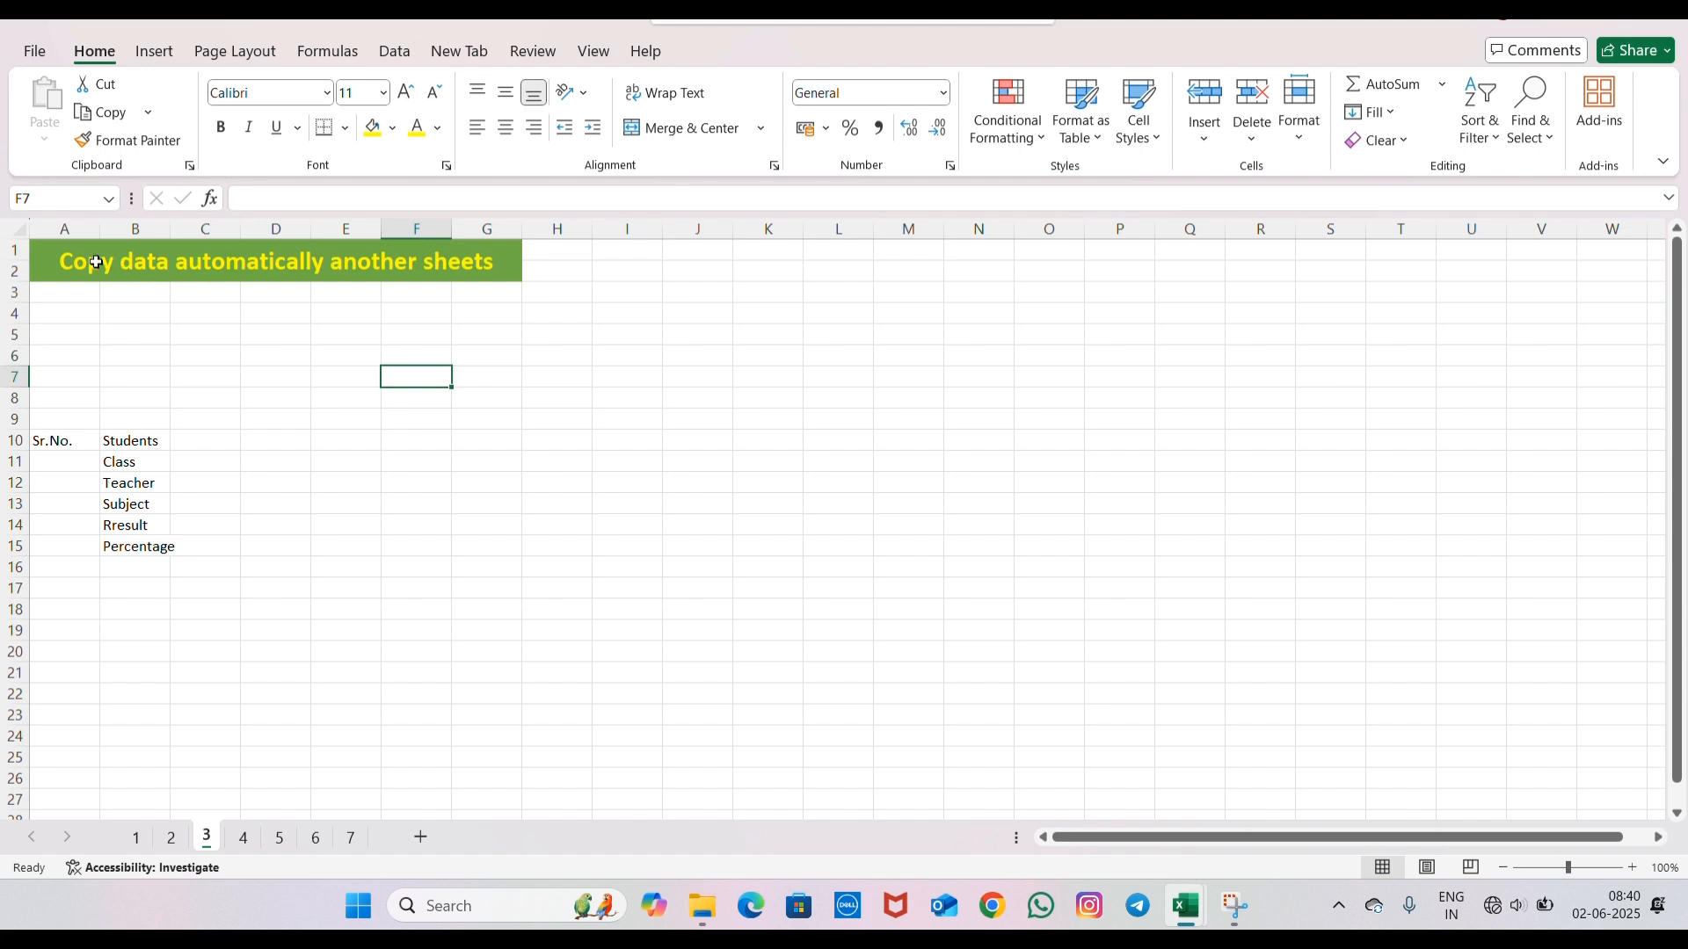
{"action": "left_click", "coordinate": [188, 271]}
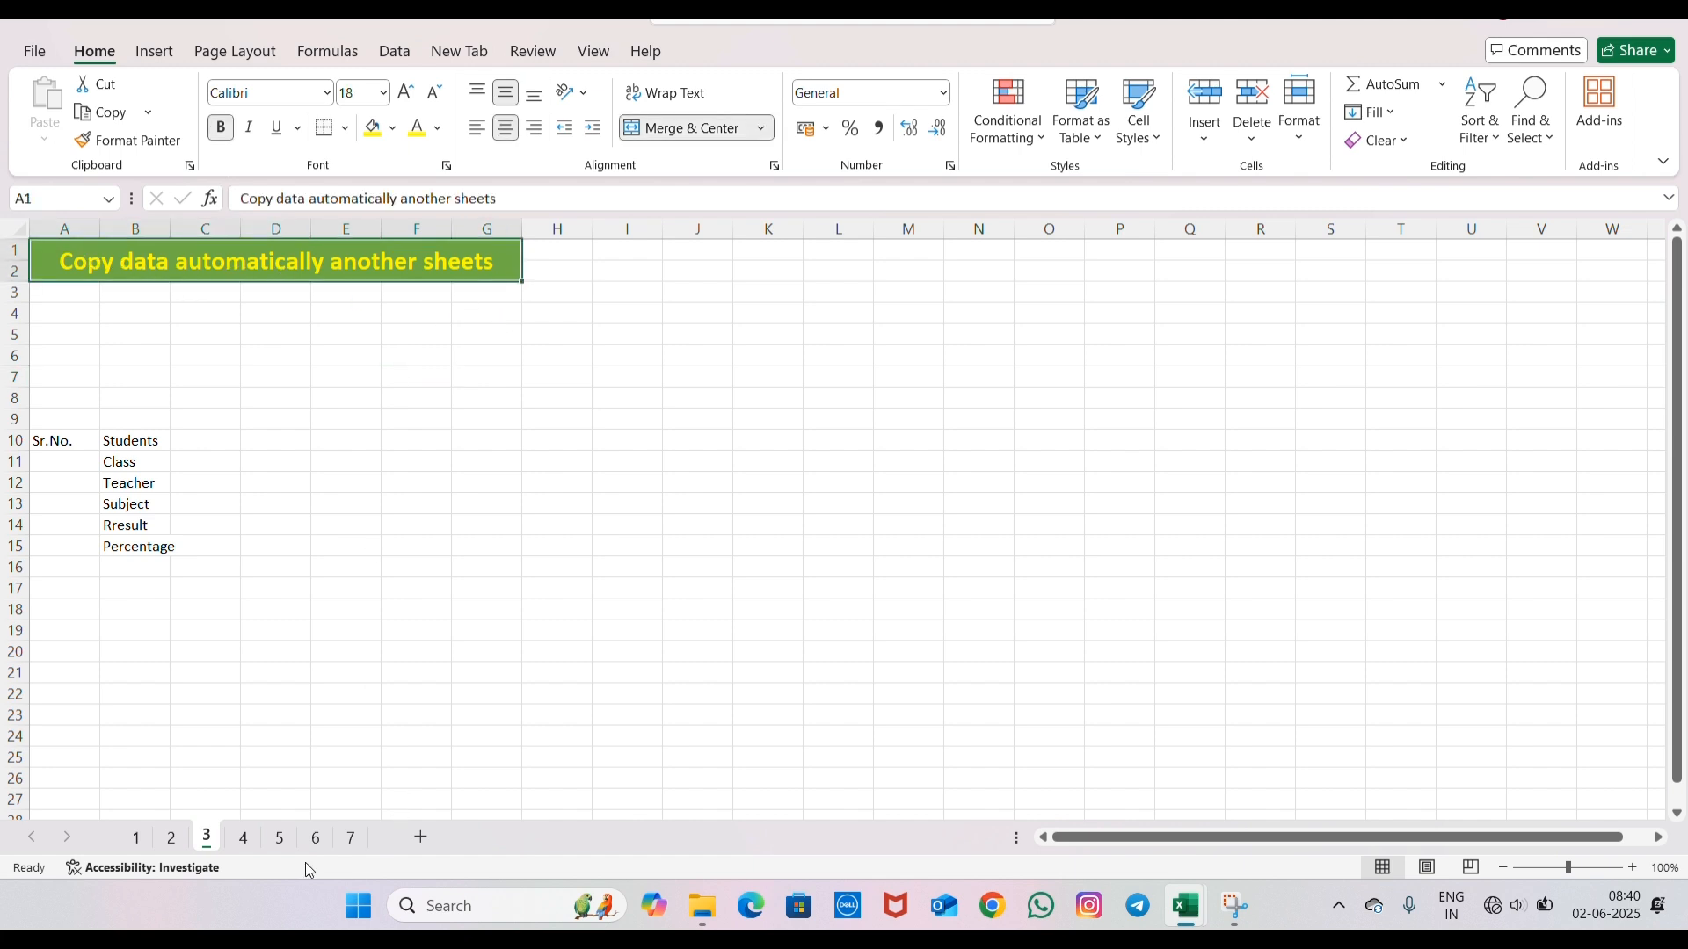
- Group sheets 3, 4 and 5 with A10:B15 selected and make the labels bold, italic and underlined
{"action": "left_click", "coordinate": [66, 440]}
{"action": "left_click_drag", "start_coordinate": [67, 440], "coordinate": [158, 546]}
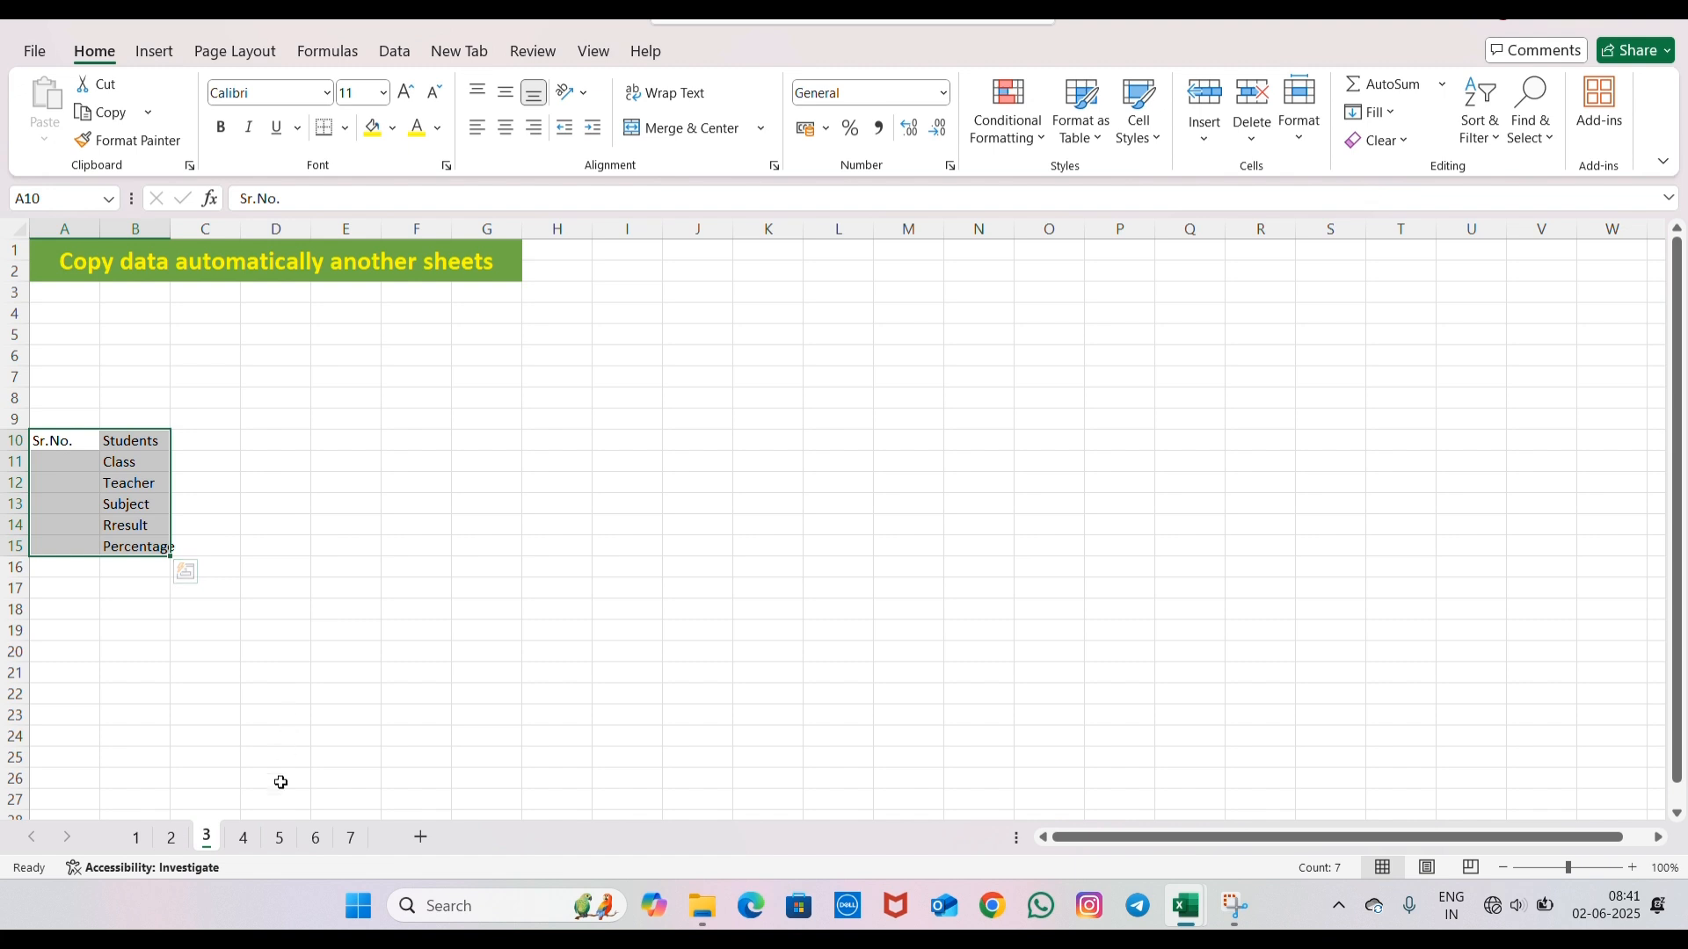
{"action": "left_click", "coordinate": [246, 837], "text": "ctrl"}
{"action": "left_click", "coordinate": [279, 838], "text": "ctrl"}
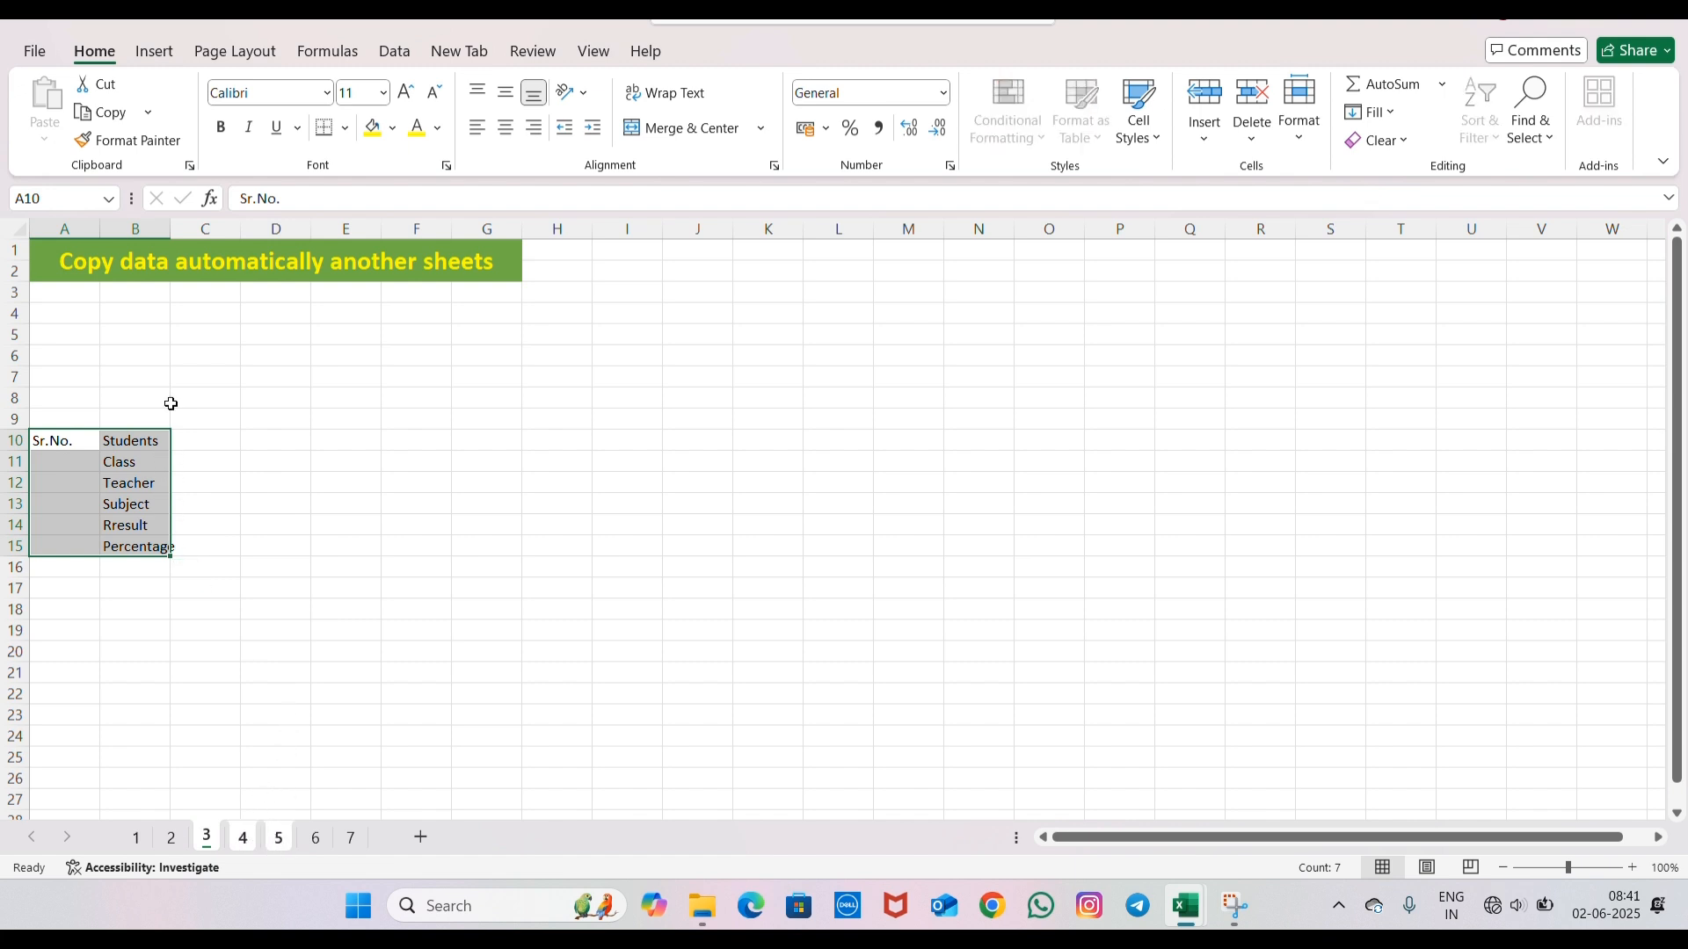
{"action": "left_click", "coordinate": [220, 128]}
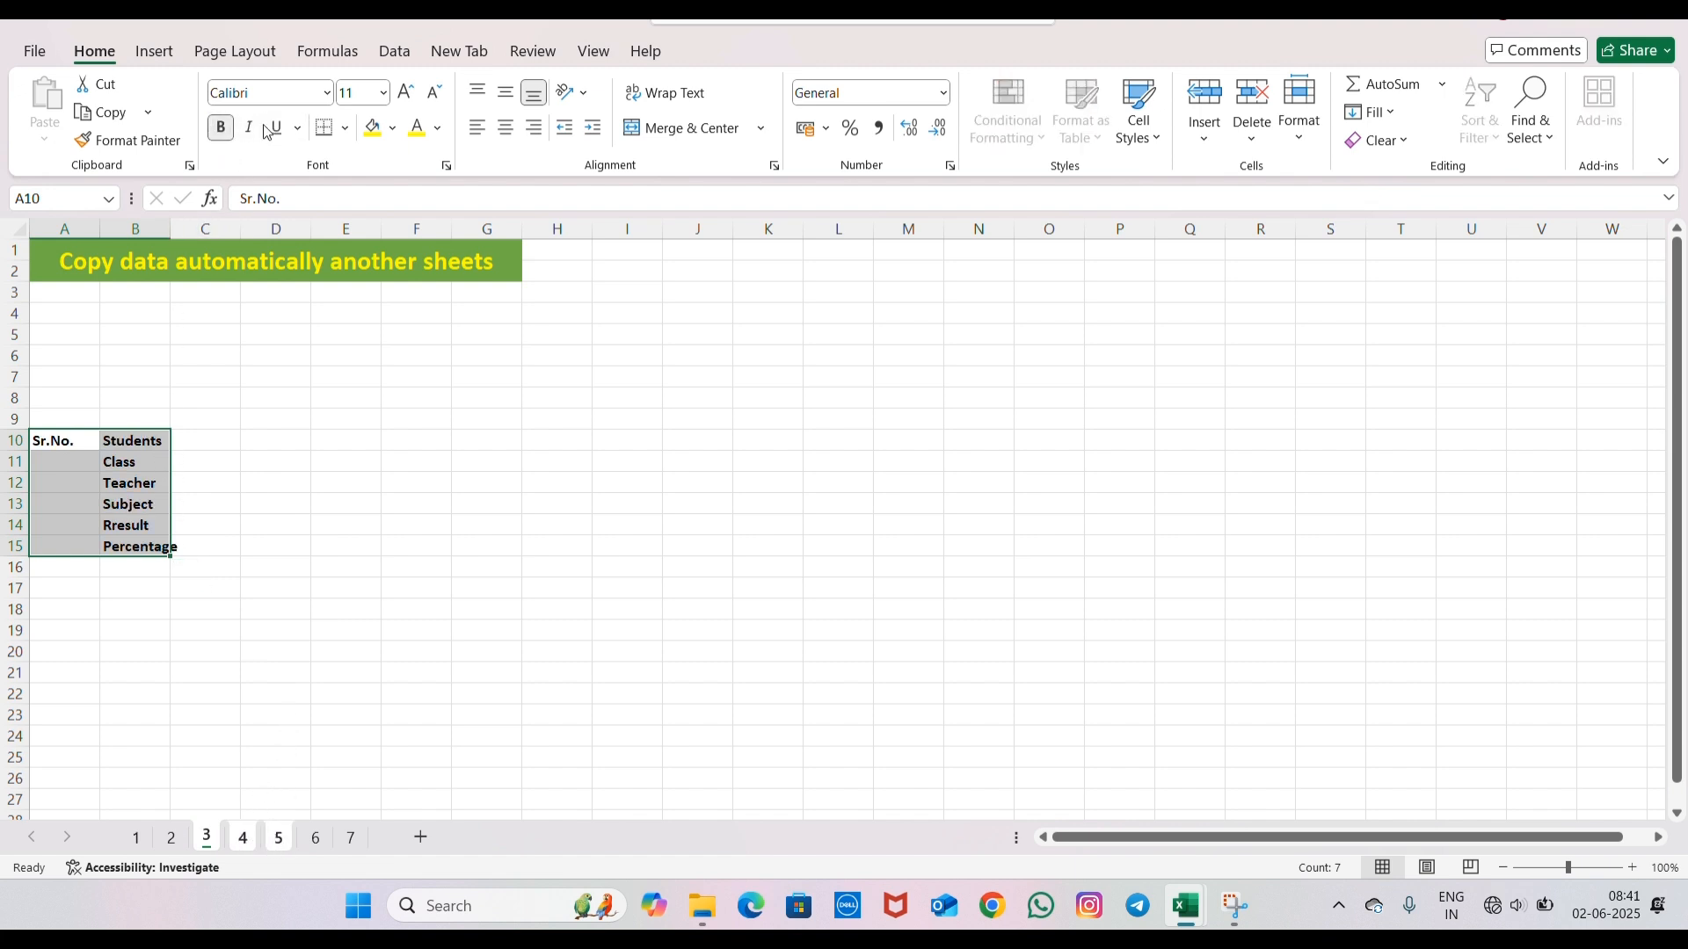
{"action": "left_click", "coordinate": [249, 127]}
{"action": "left_click", "coordinate": [279, 129]}
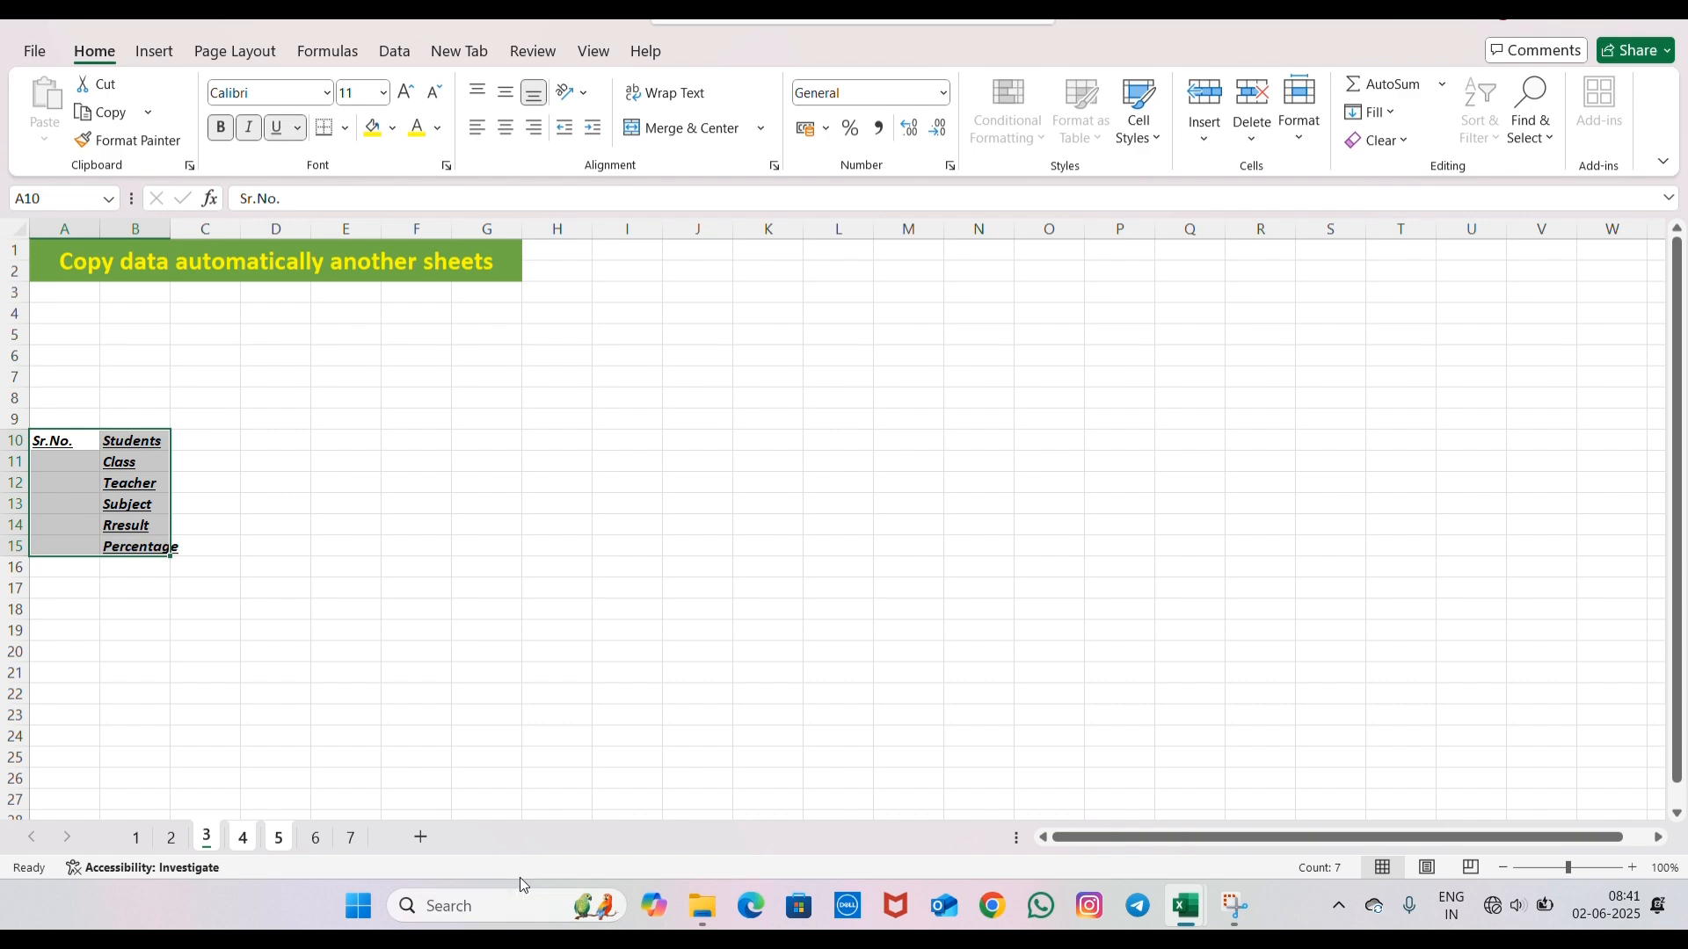
- Ungroup the sheets and check the label formatting on sheets 4 and 5
{"action": "left_click", "coordinate": [316, 838]}
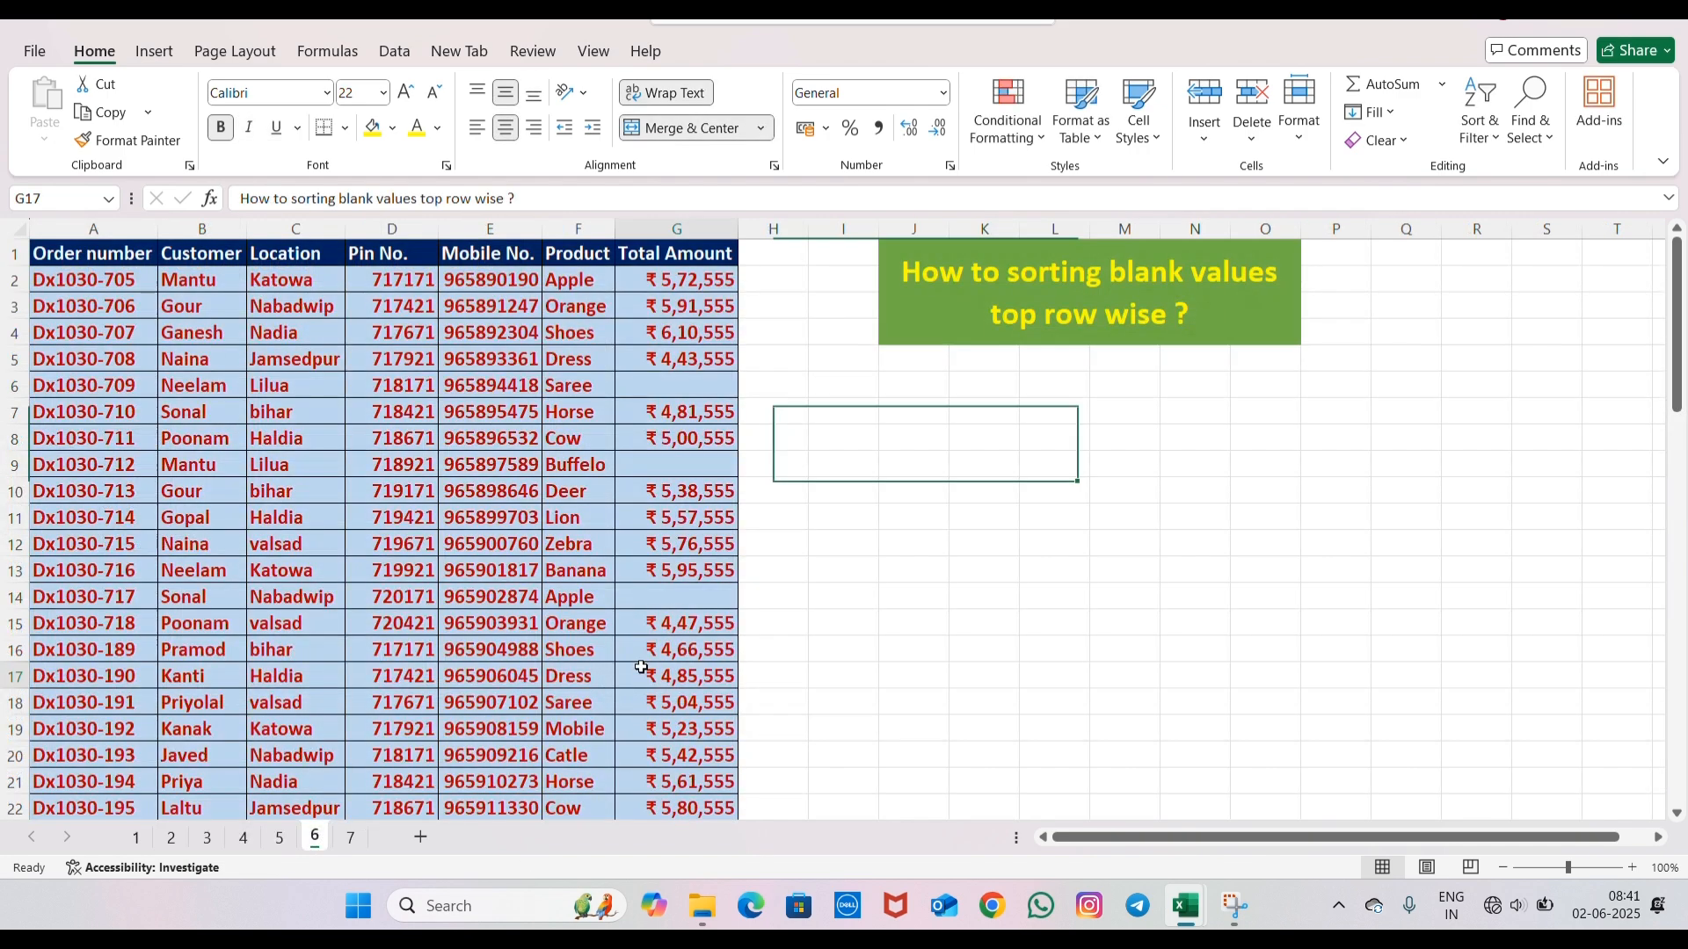
{"action": "left_click", "coordinate": [206, 837]}
{"action": "left_click", "coordinate": [241, 840]}
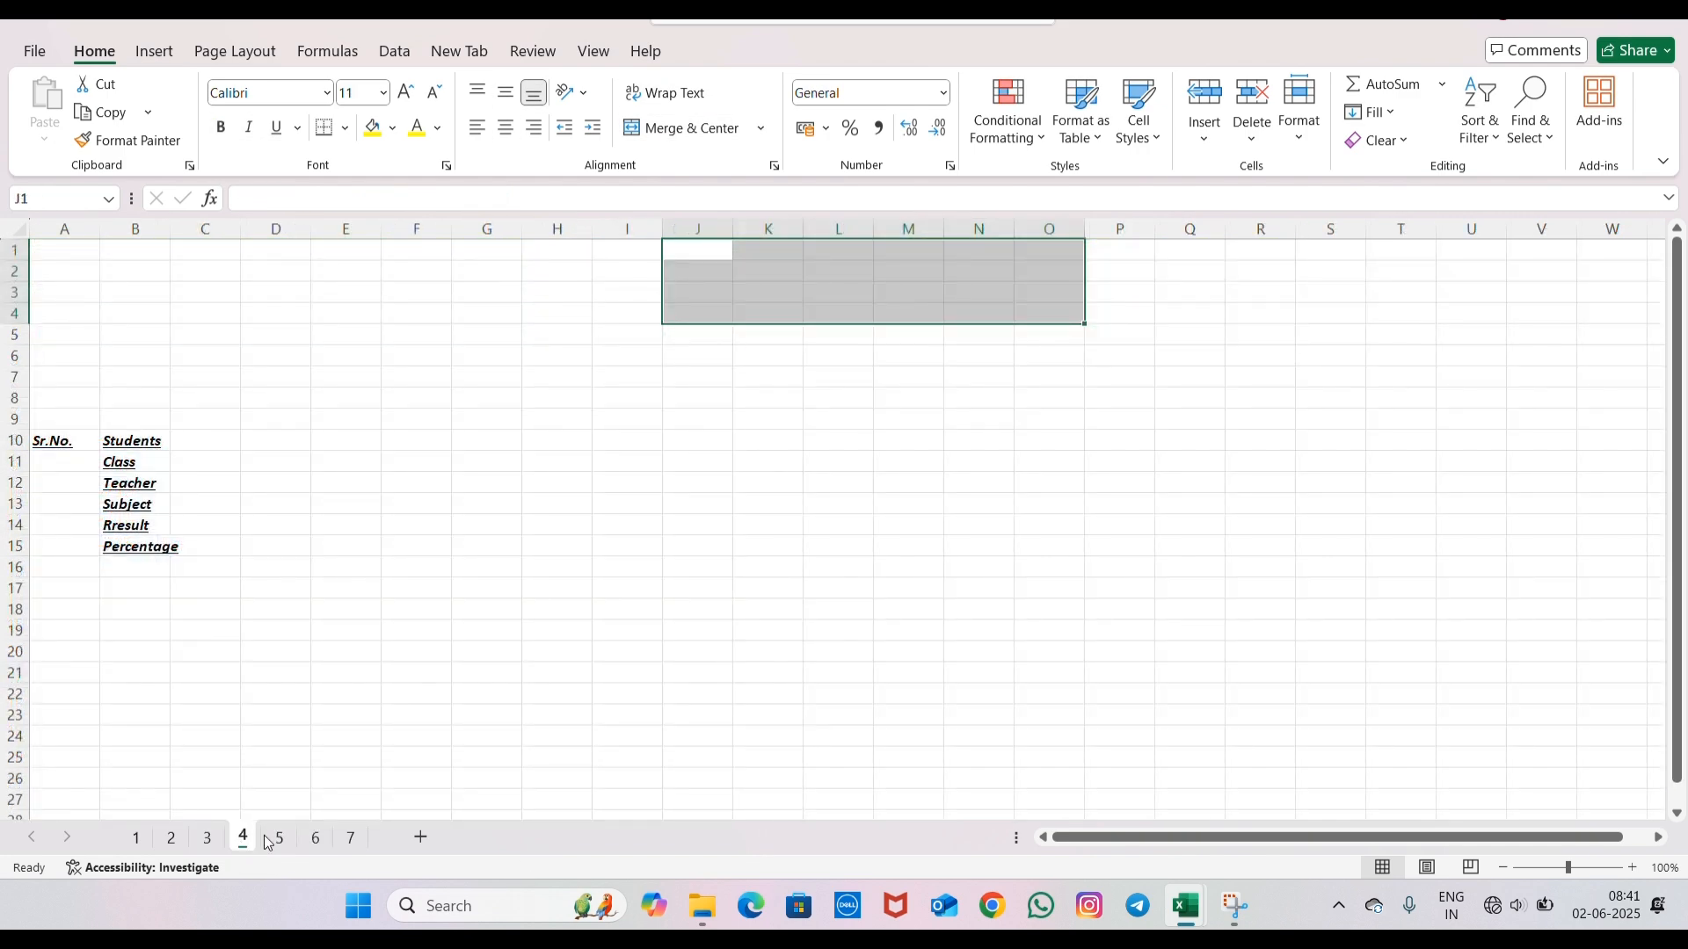
{"action": "left_click", "coordinate": [274, 838]}
{"action": "left_click", "coordinate": [309, 571]}
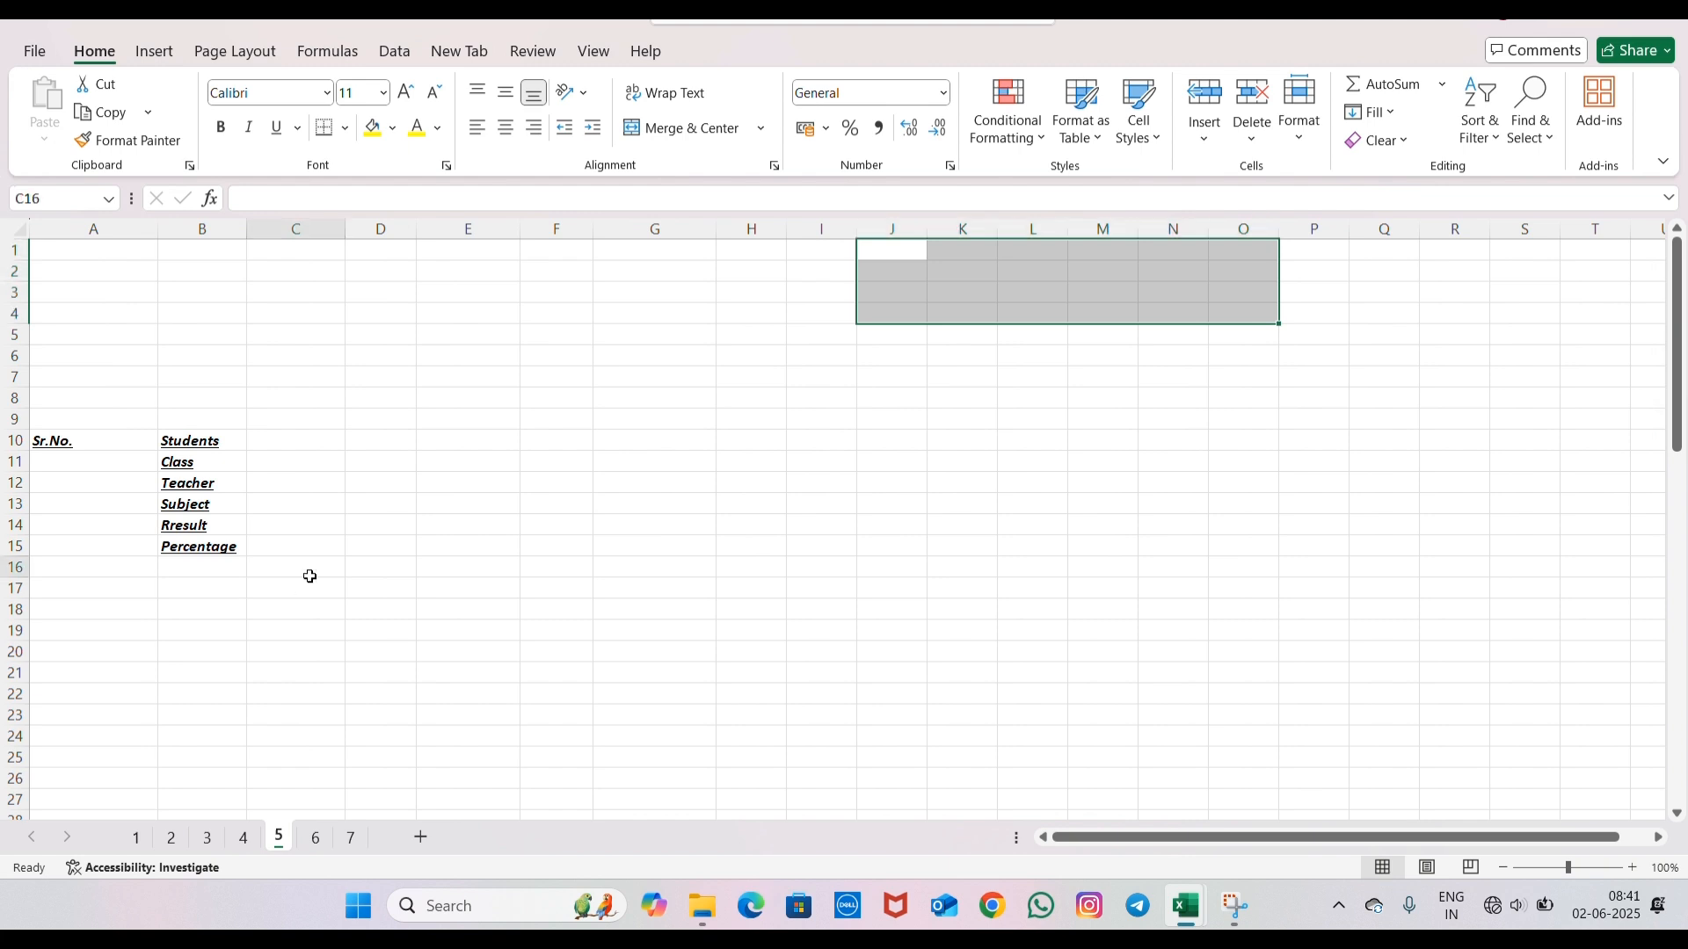
{"action": "left_click", "coordinate": [47, 443]}
{"action": "left_click", "coordinate": [498, 592]}
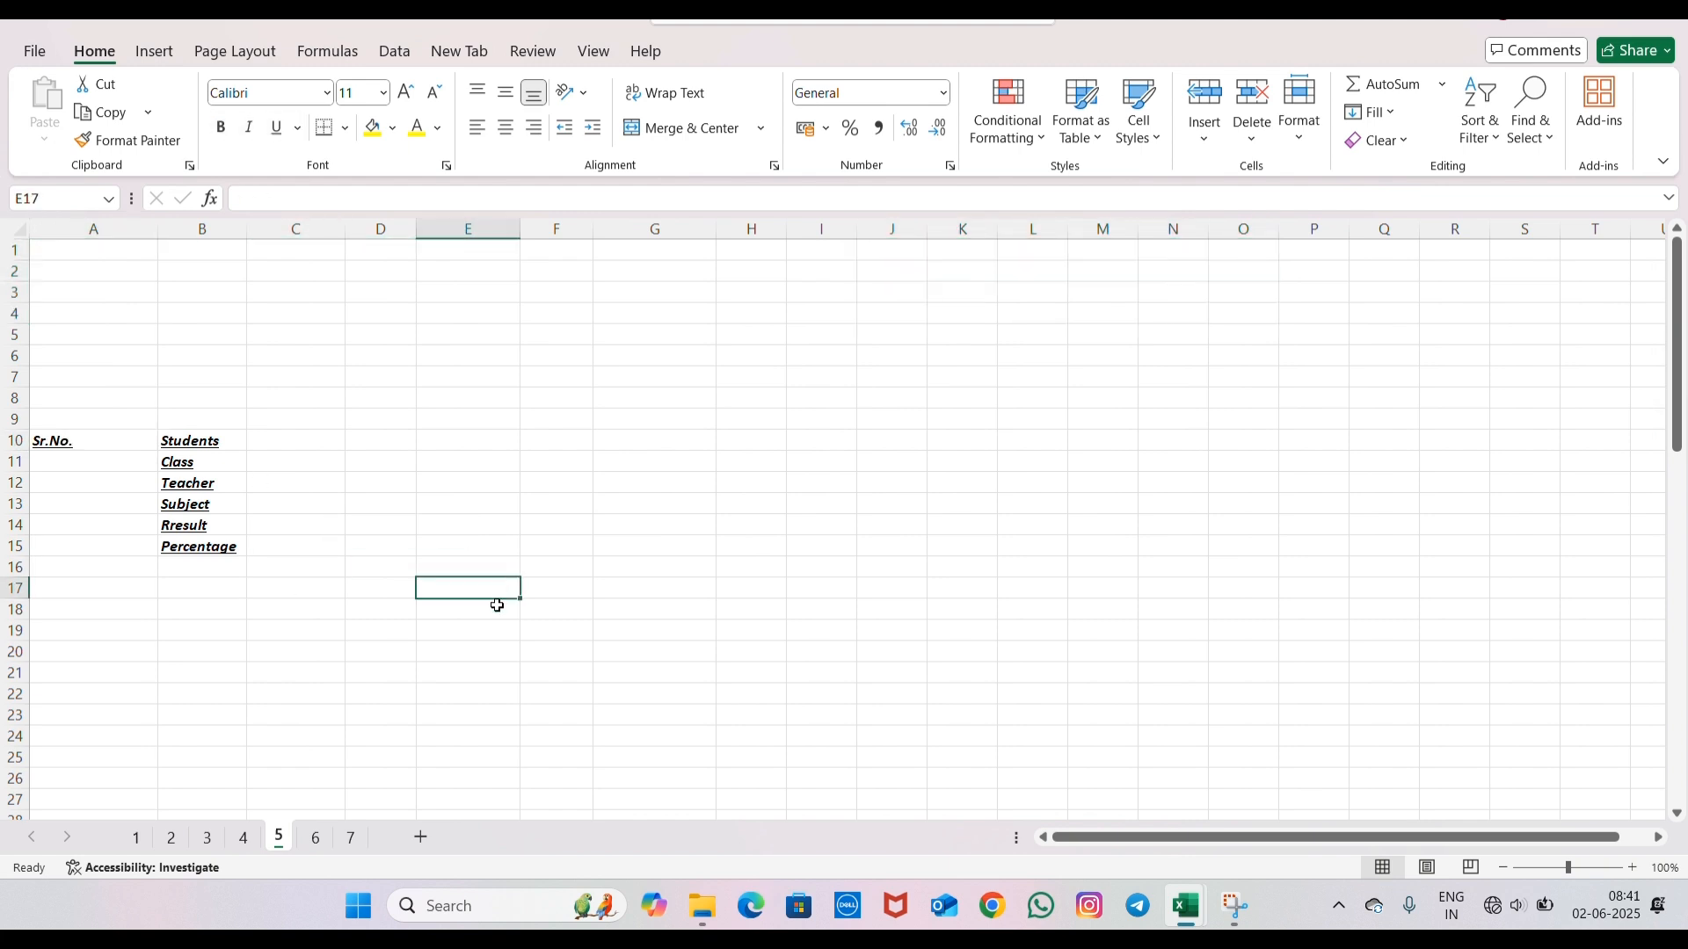
- Group sheets 3, 4 and 5 again and widen columns A and B equally to several times their width
{"action": "left_click", "coordinate": [215, 841]}
{"action": "left_click", "coordinate": [242, 842], "text": "ctrl"}
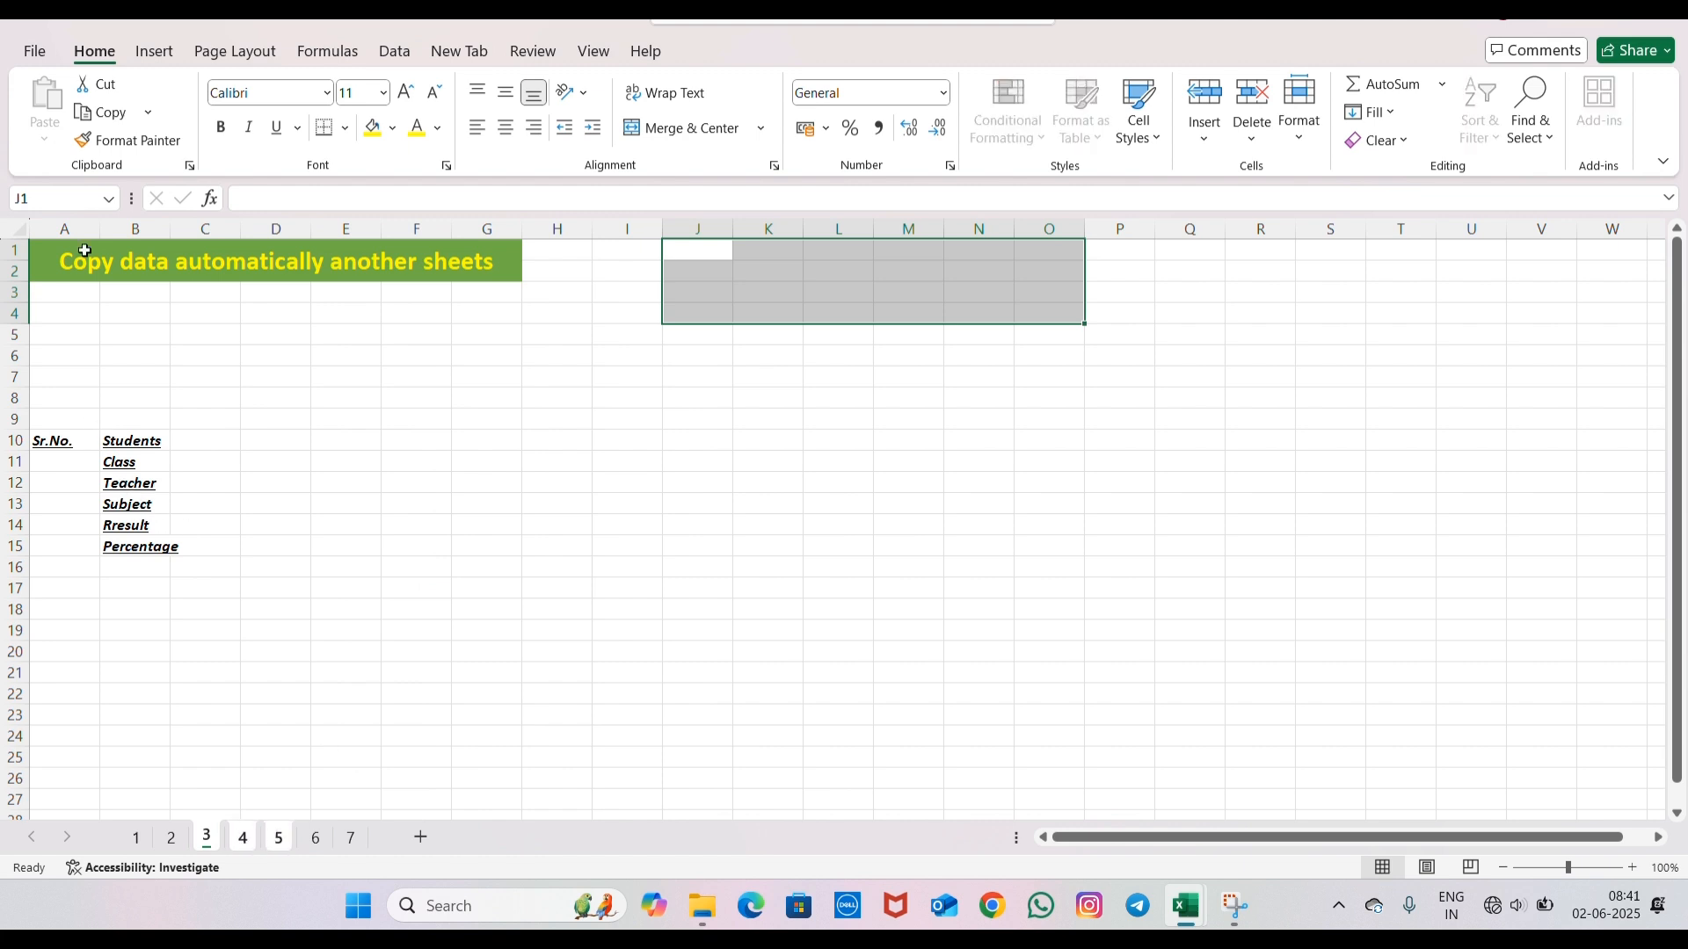
{"action": "left_click", "coordinate": [60, 226]}
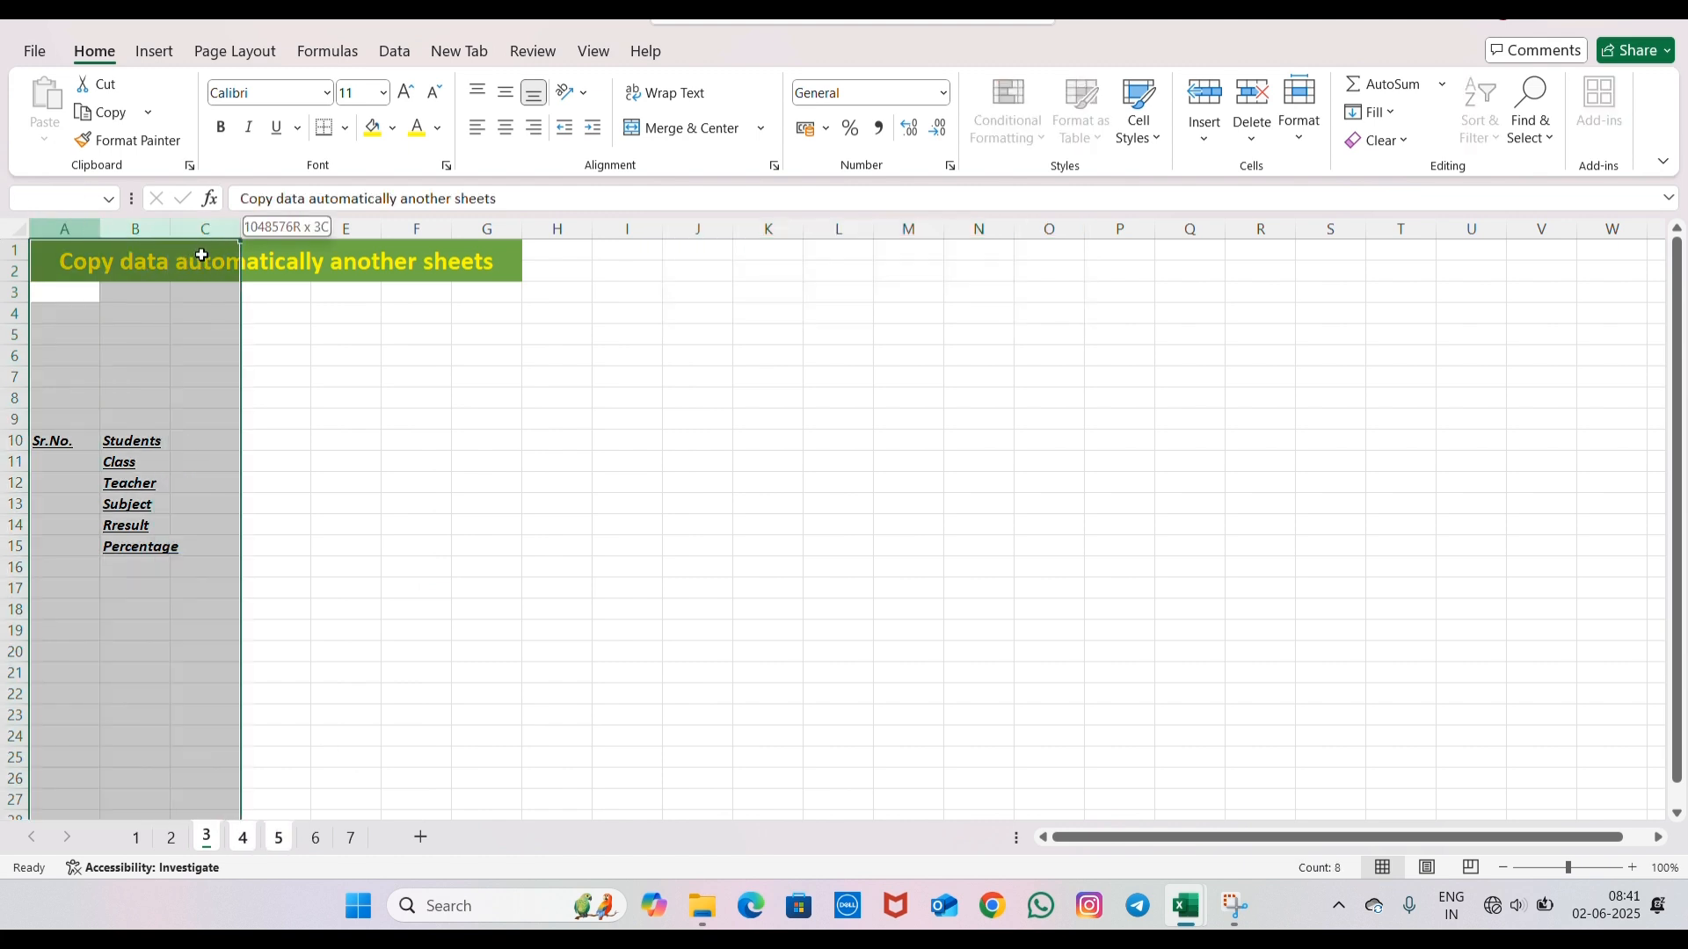
{"action": "left_click_drag", "start_coordinate": [201, 254], "coordinate": [457, 276]}
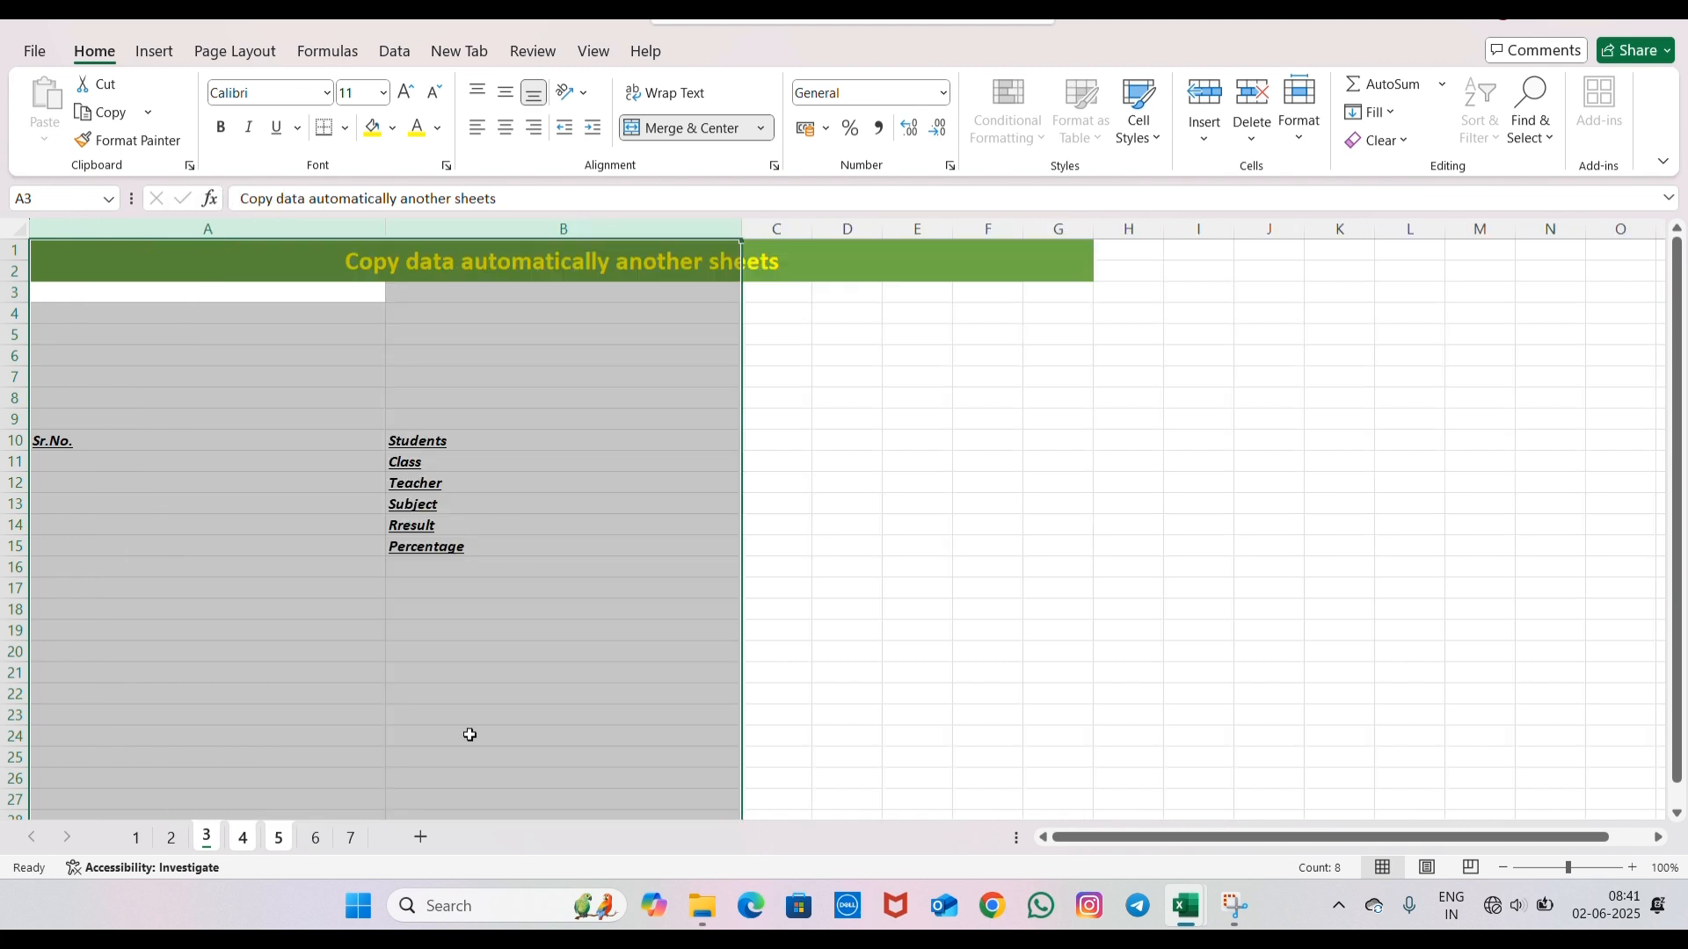
- Ungroup the sheets and compare the widths of columns A and B on sheets 5, 4 and 3
{"action": "left_click", "coordinate": [314, 837]}
{"action": "left_click", "coordinate": [278, 837]}
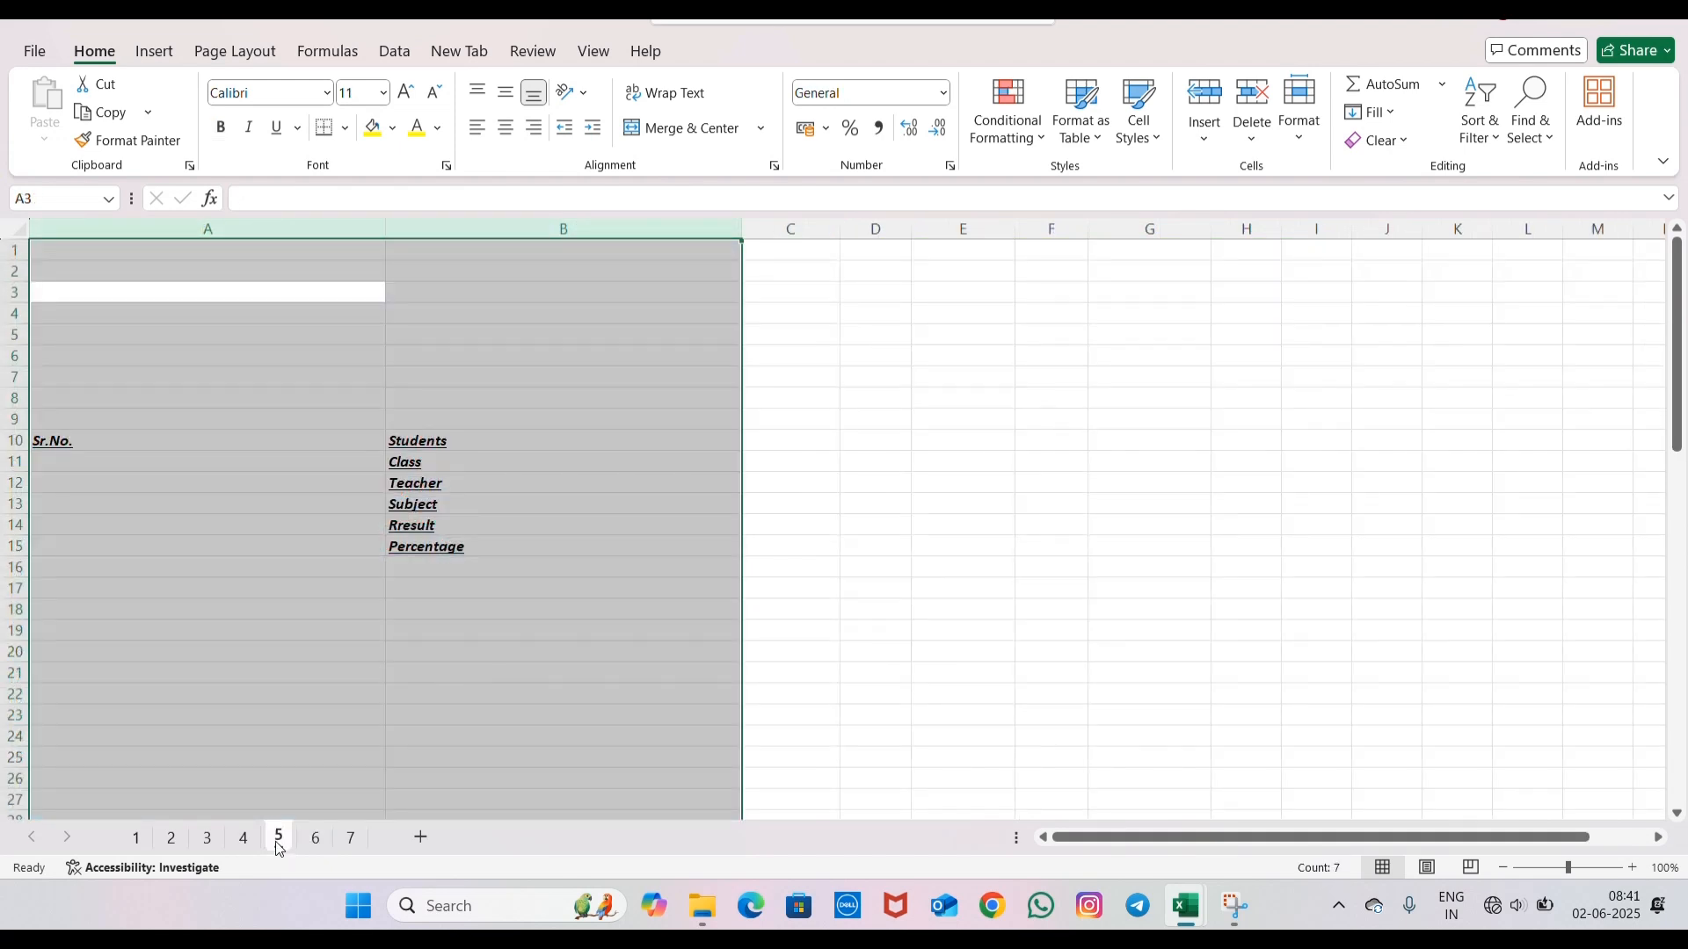
{"action": "left_click", "coordinate": [514, 574]}
{"action": "left_click", "coordinate": [242, 839]}
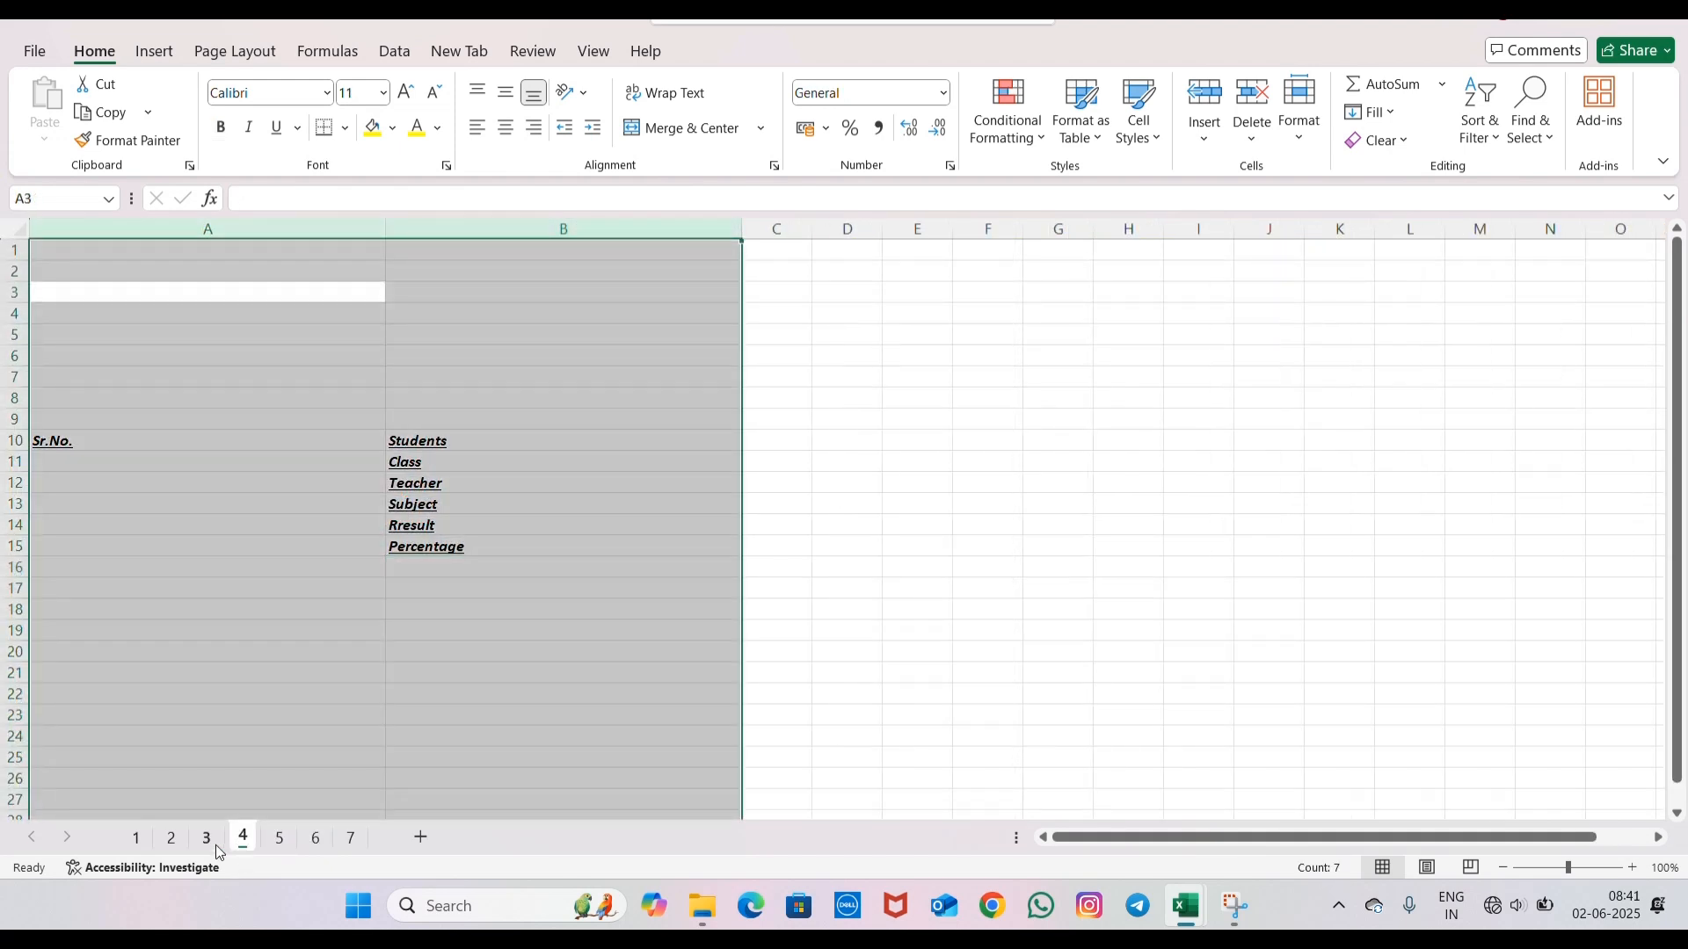
{"action": "left_click", "coordinate": [197, 839]}
{"action": "left_click", "coordinate": [808, 587]}
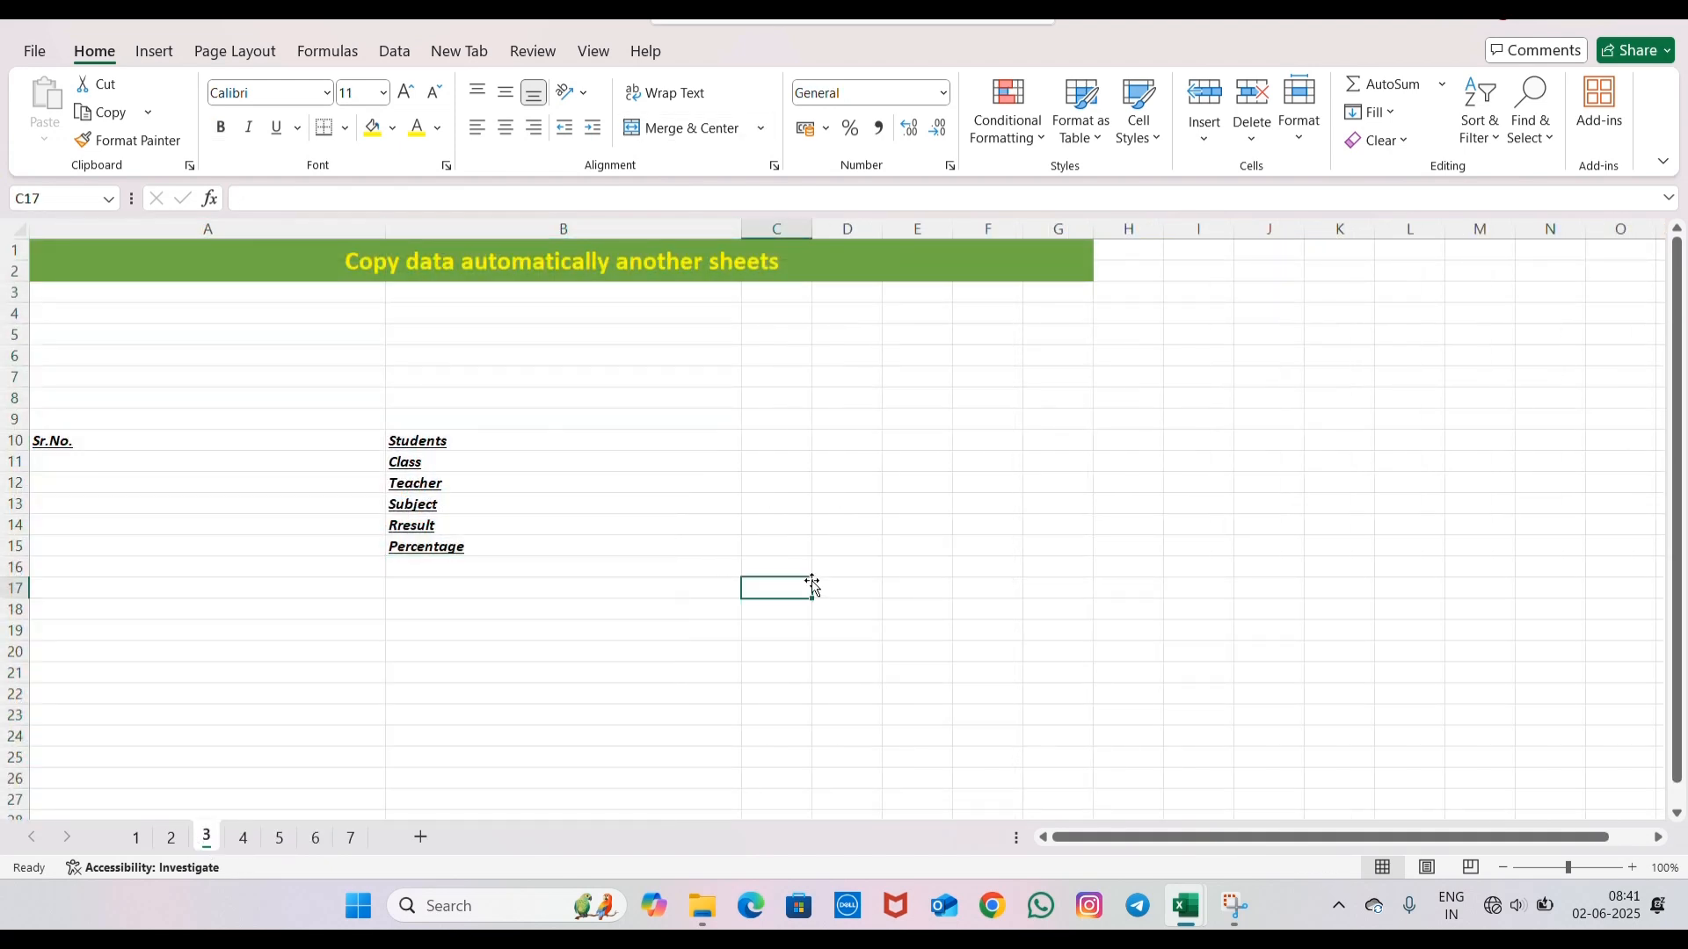
{"action": "left_click", "coordinate": [279, 839]}
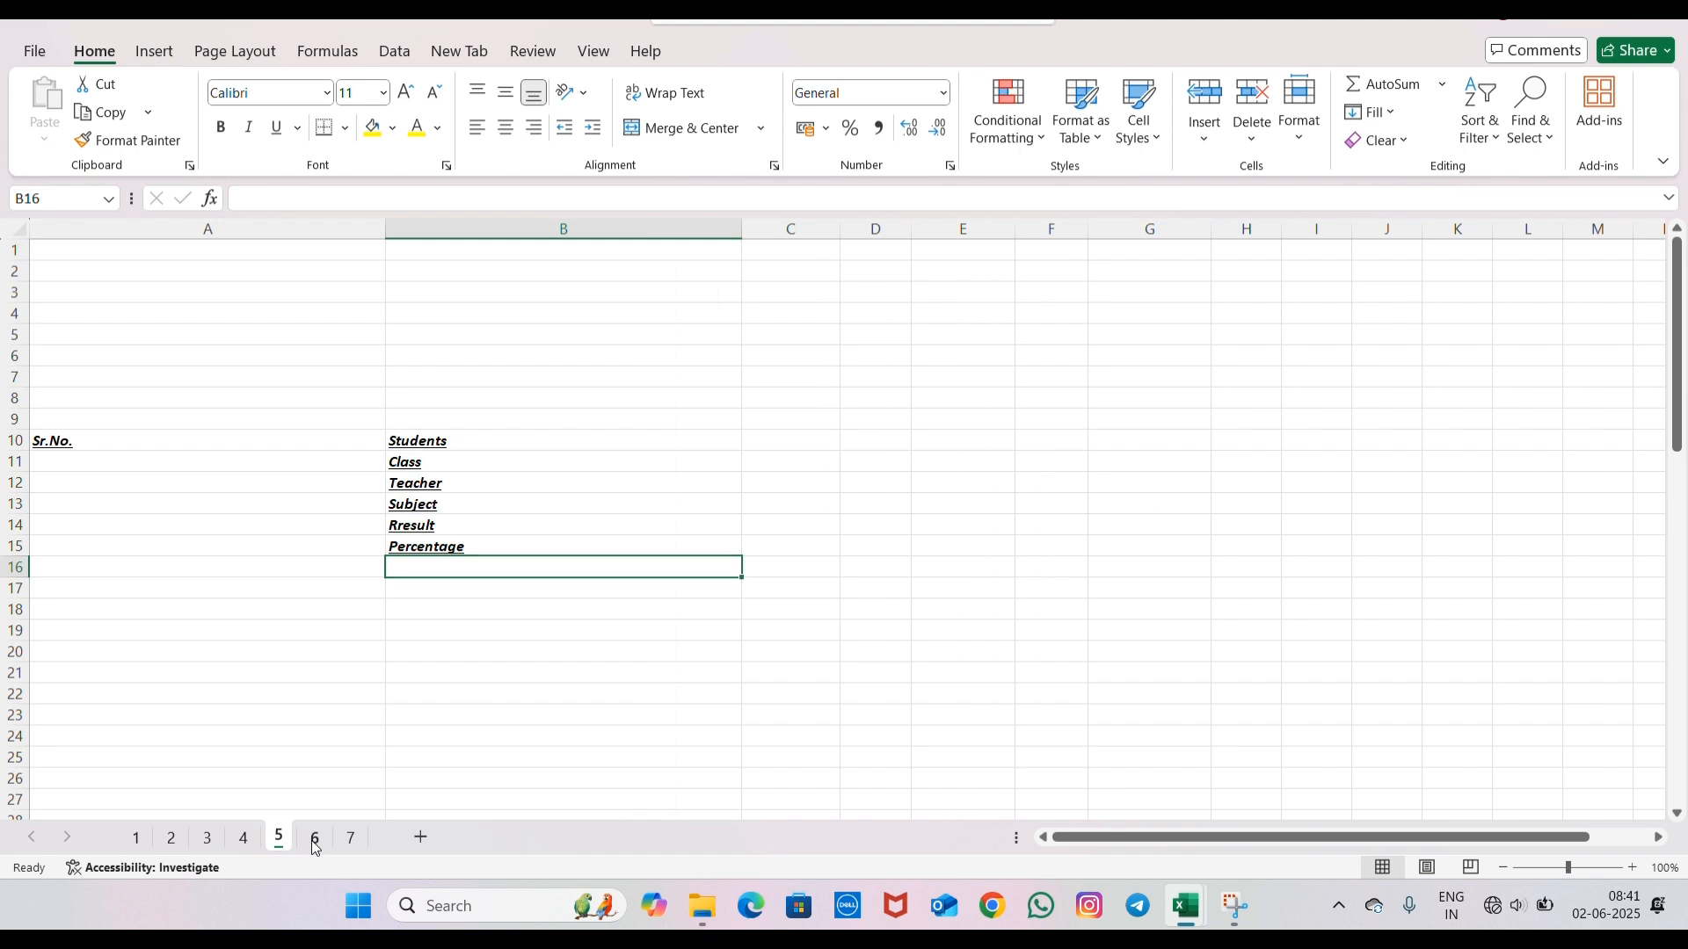
- Open sheet 6 and examine the order table for blank cells in the Total Amount column
{"action": "left_click", "coordinate": [316, 842]}
{"action": "left_click", "coordinate": [1044, 293]}
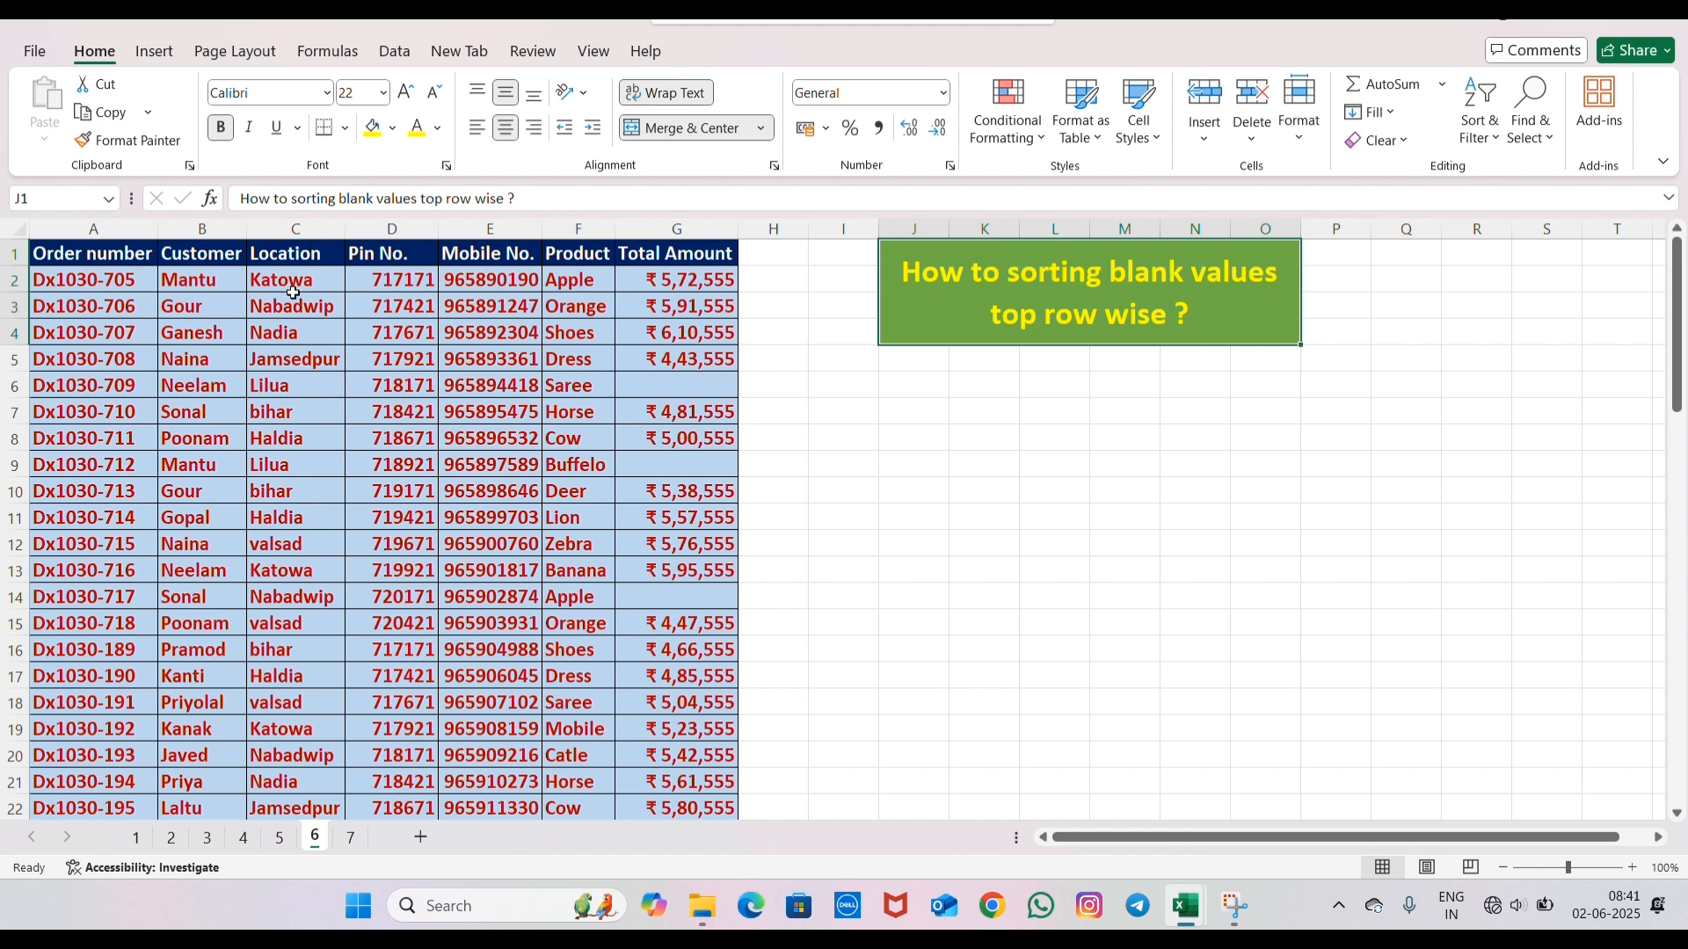
{"action": "left_click", "coordinate": [683, 386]}
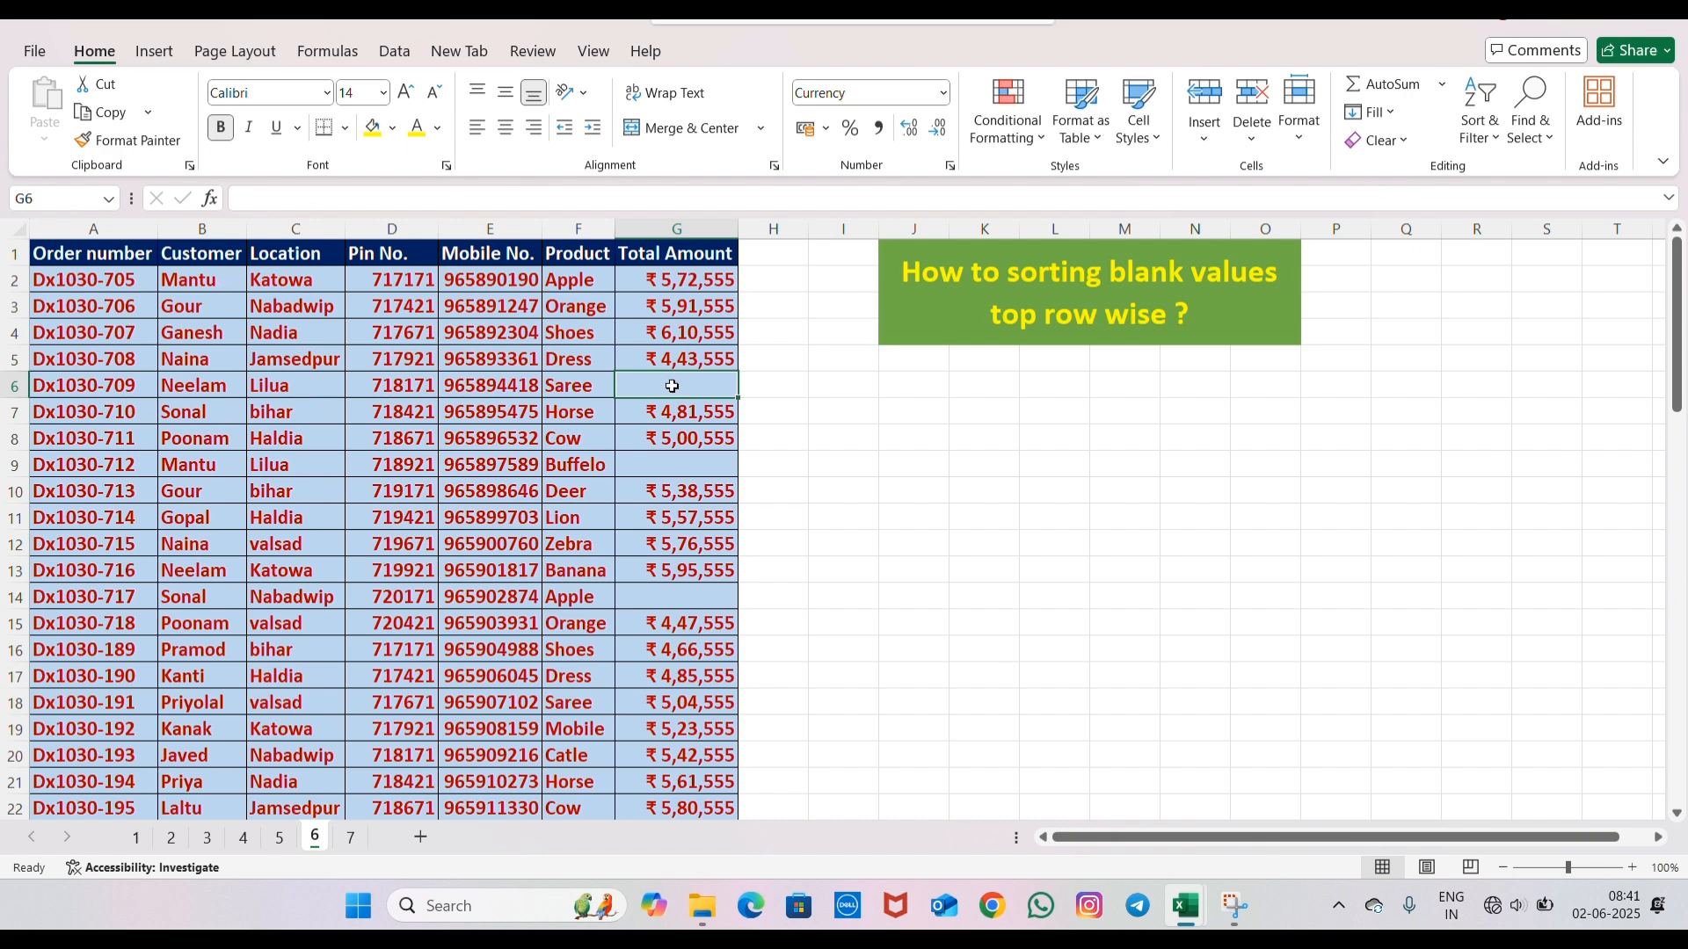
{"action": "scroll", "coordinate": [376, 349], "scroll_direction": "down", "scroll_amount": 6}
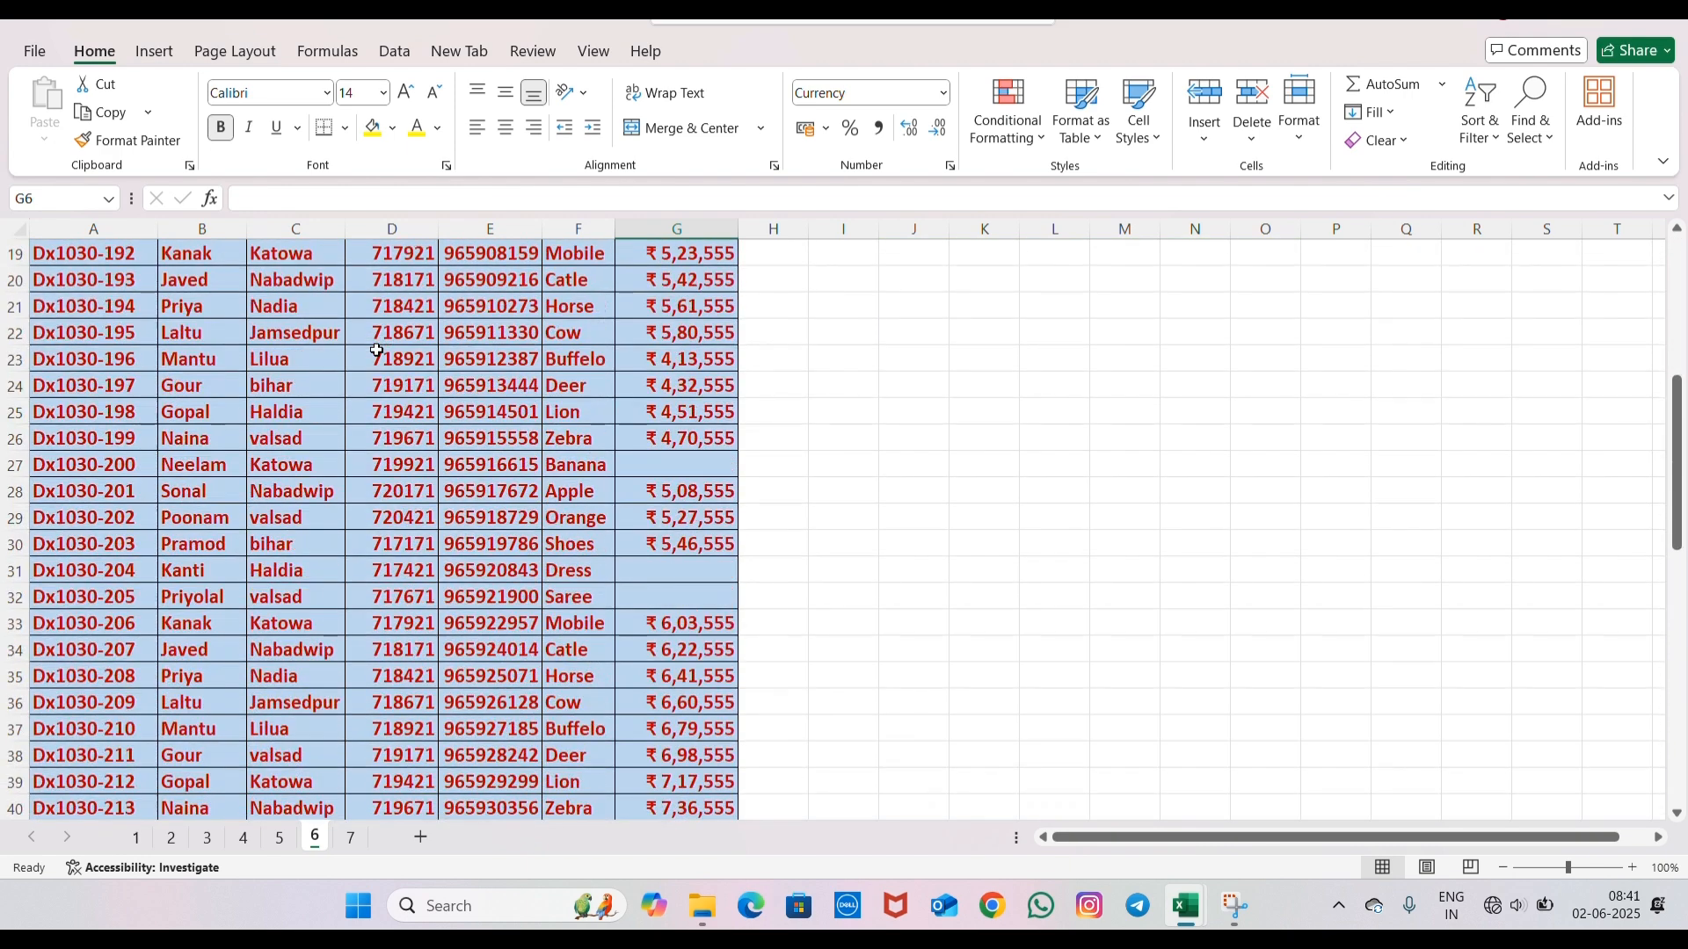
{"action": "scroll", "coordinate": [376, 350], "scroll_direction": "down", "scroll_amount": 16}
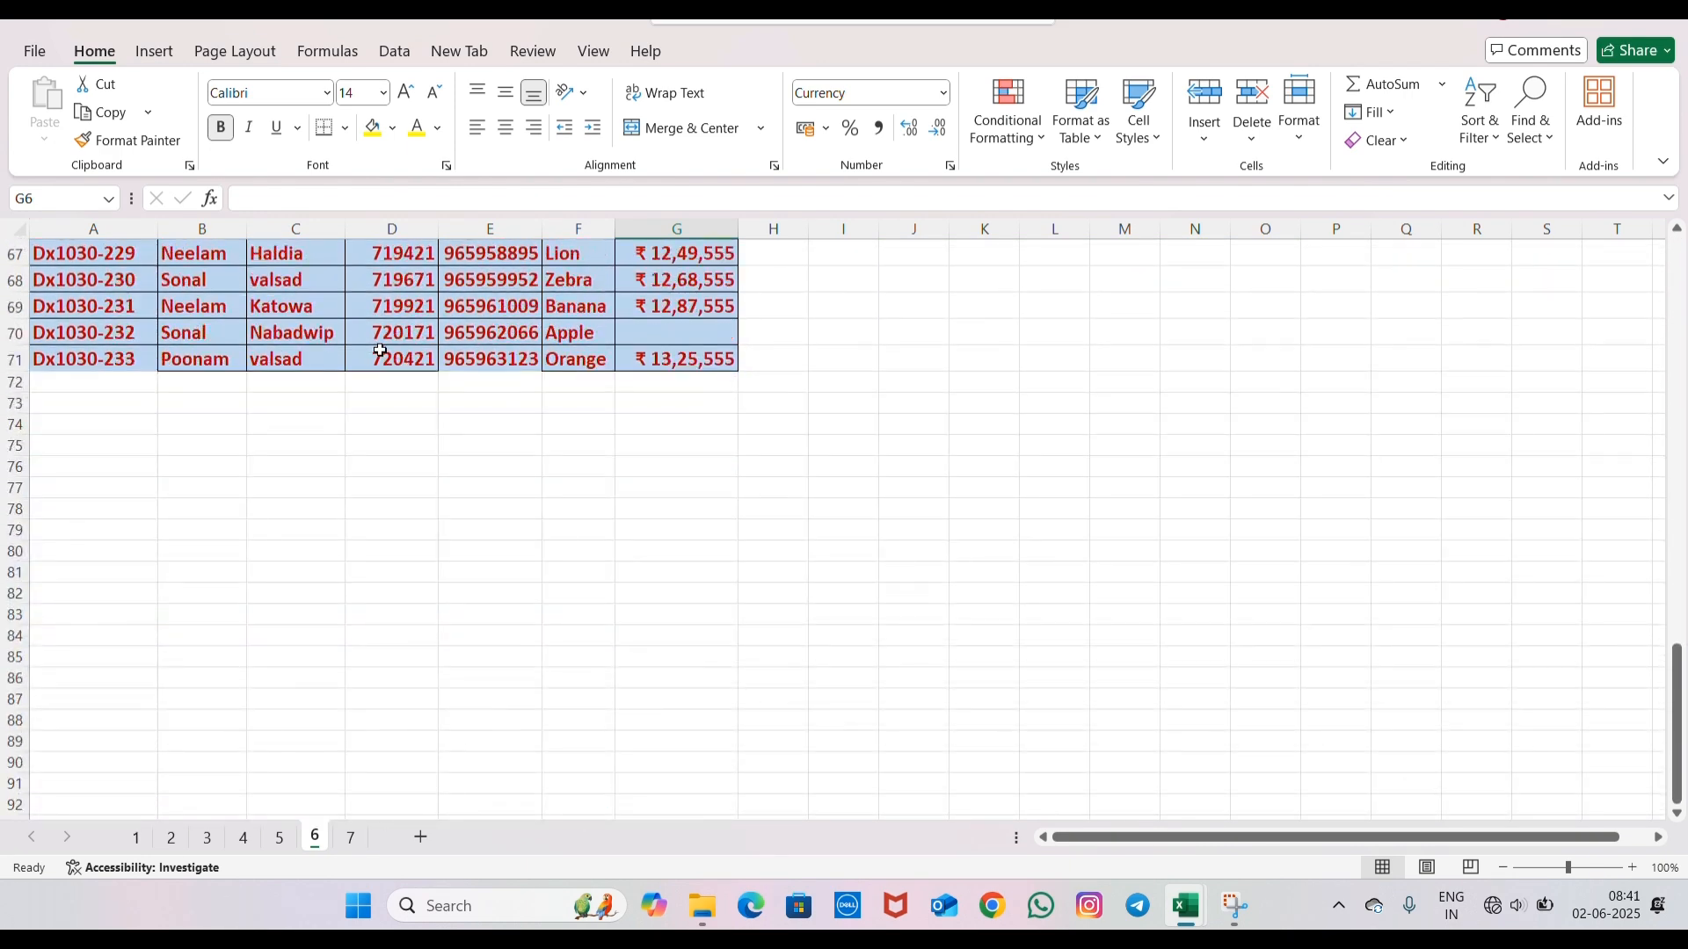
{"action": "scroll", "coordinate": [379, 350], "scroll_direction": "up", "scroll_amount": 20}
{"action": "left_click", "coordinate": [653, 253]}
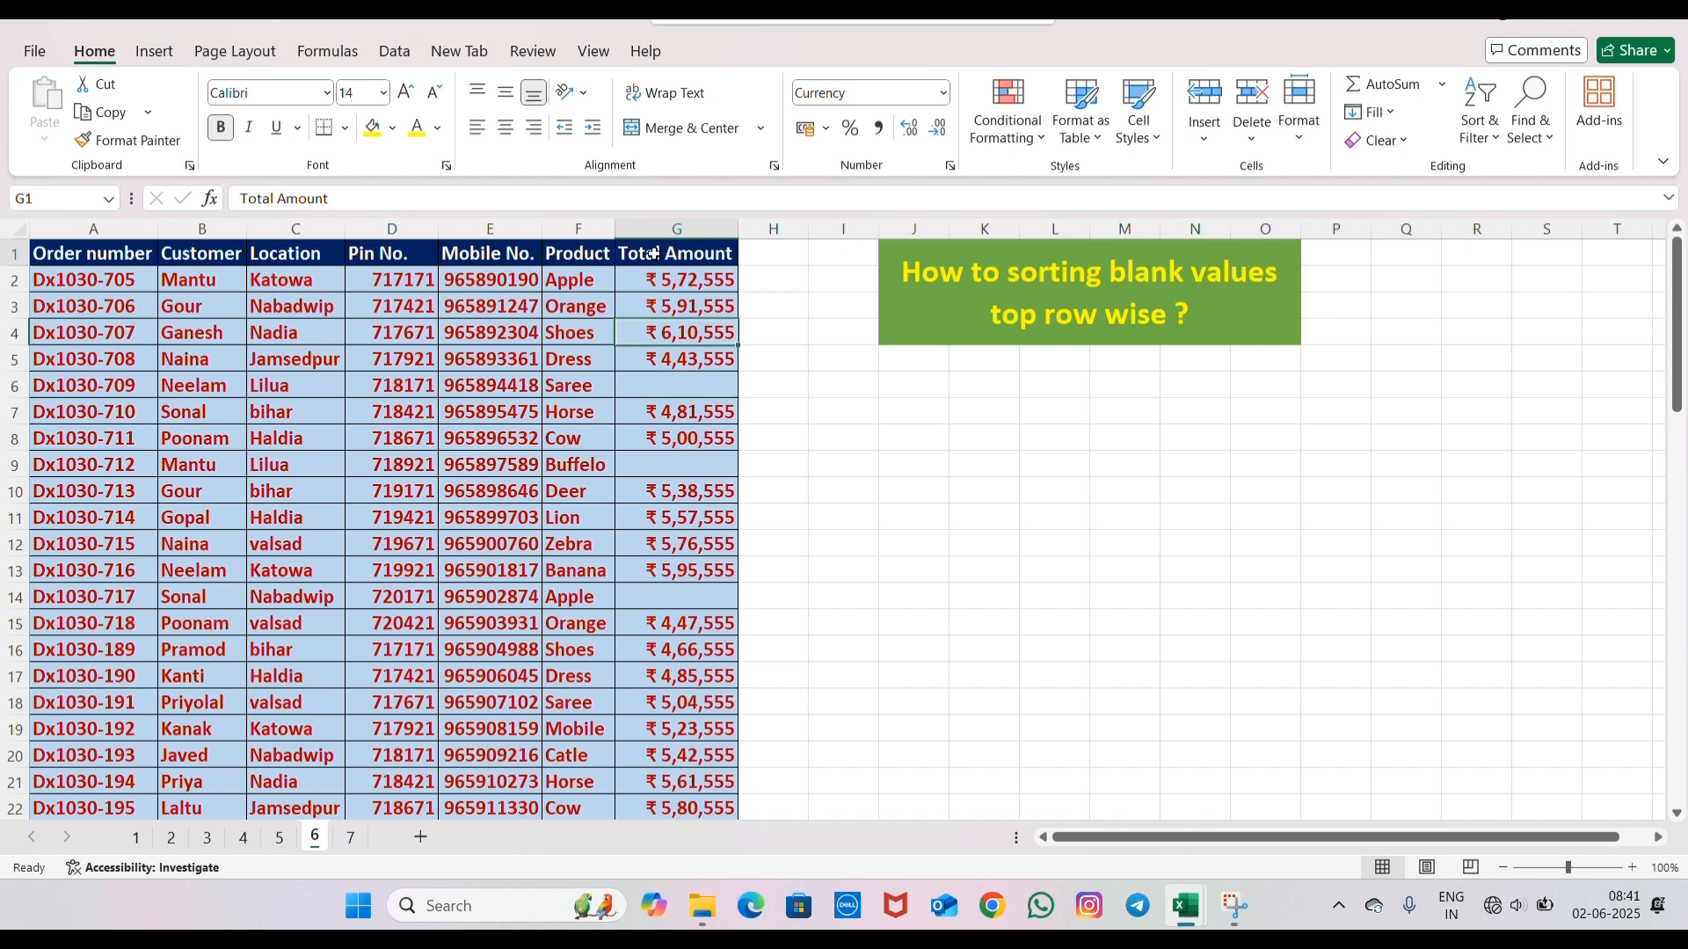
{"action": "left_click", "coordinate": [657, 228]}
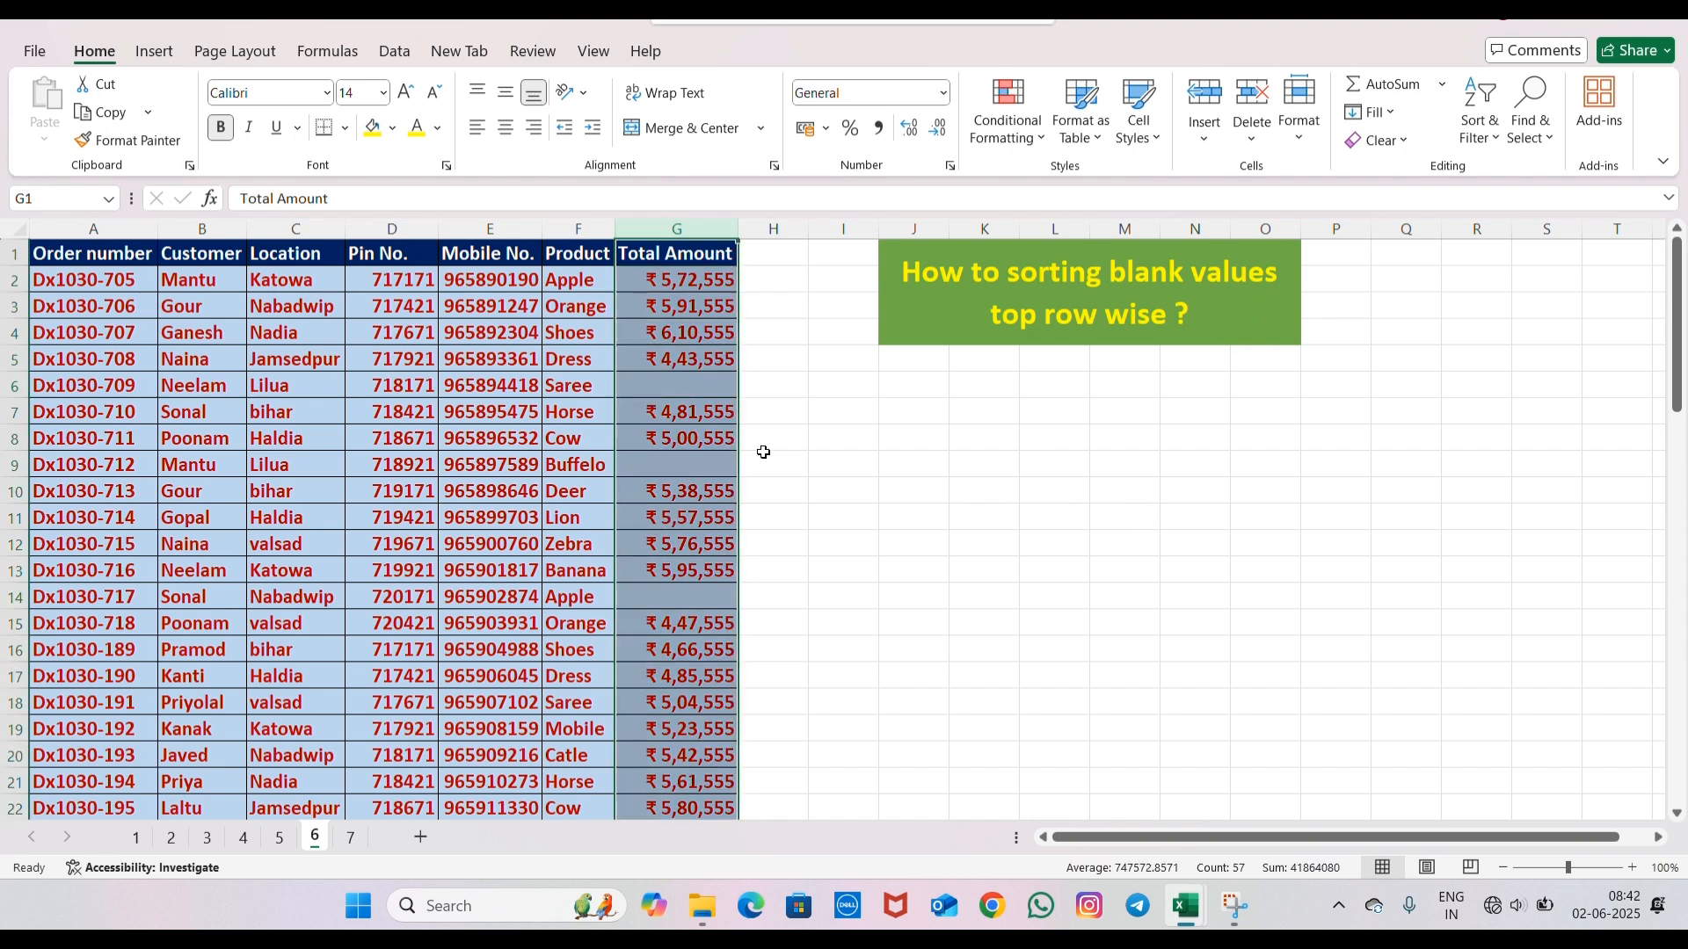
{"action": "left_click", "coordinate": [204, 385]}
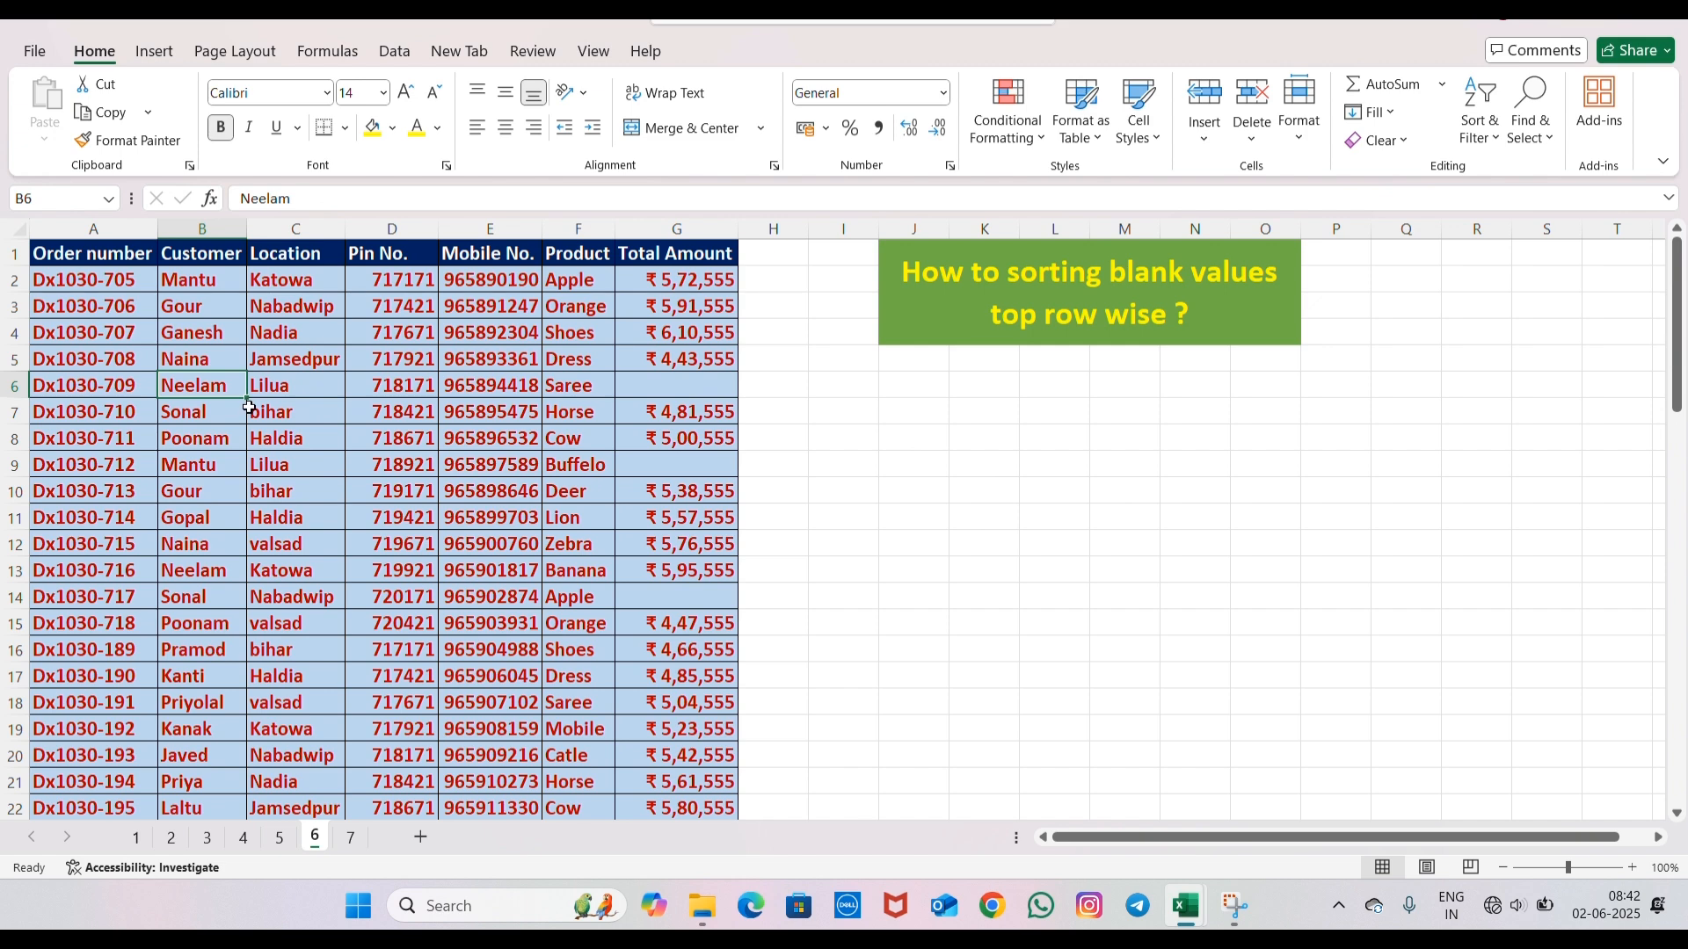
- Select all blank cells in the order table with Go To Special and fill them with the standard purple color
{"action": "key", "text": "ctrl+a"}
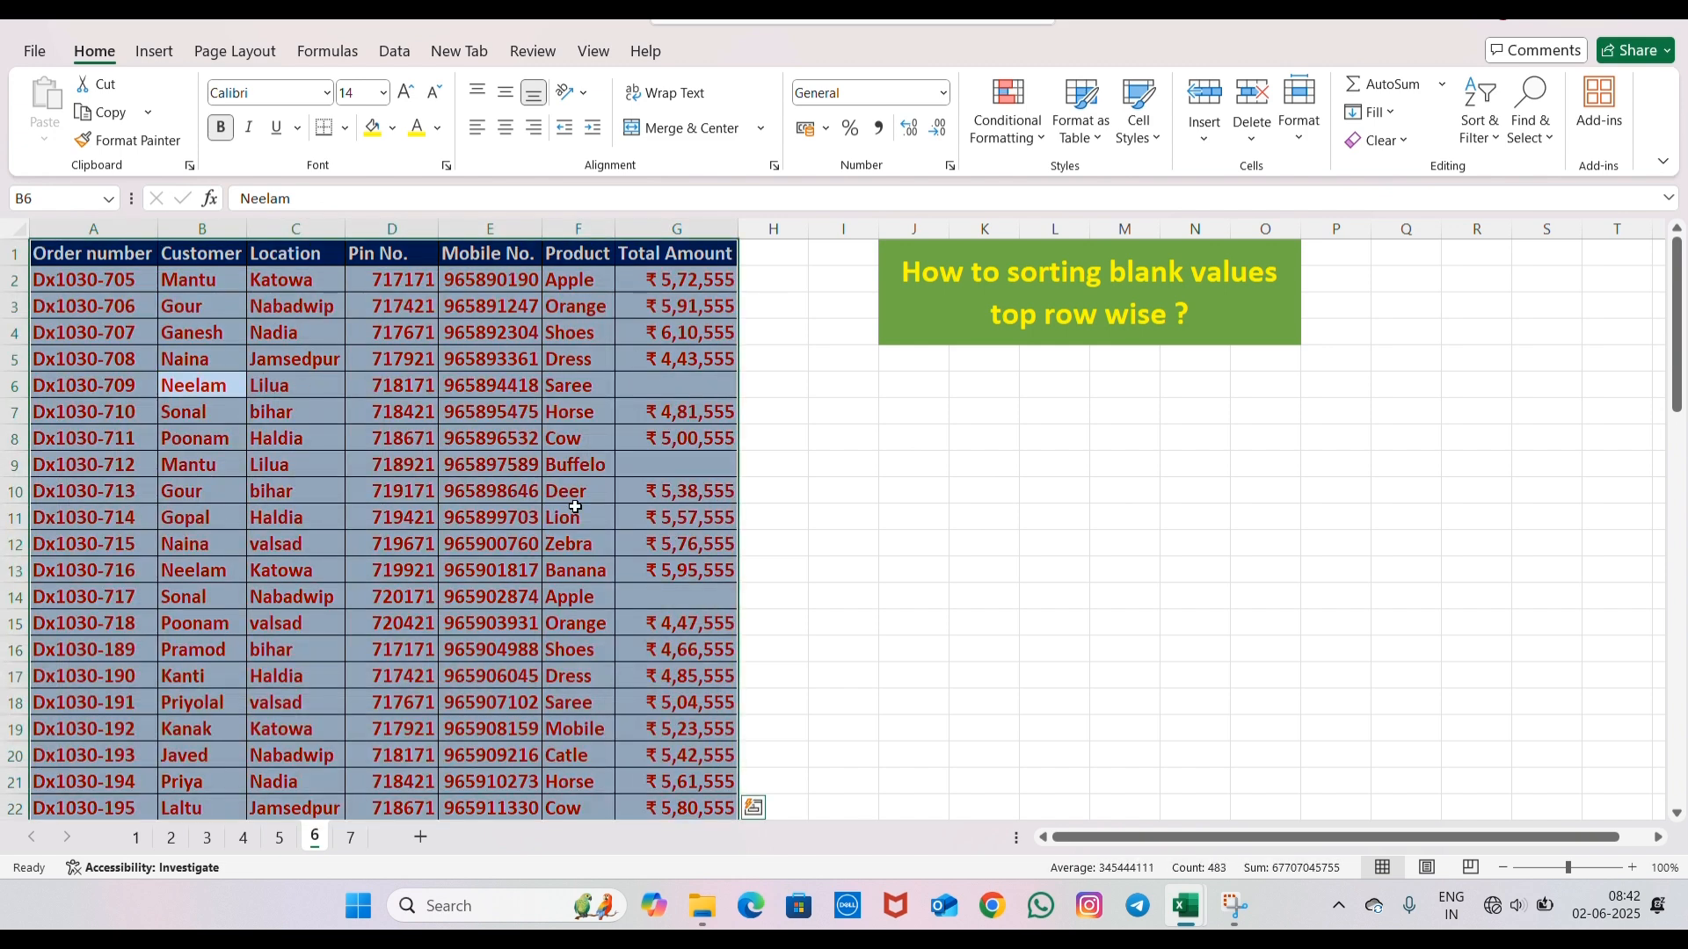
{"action": "key", "text": "ctrl+g"}
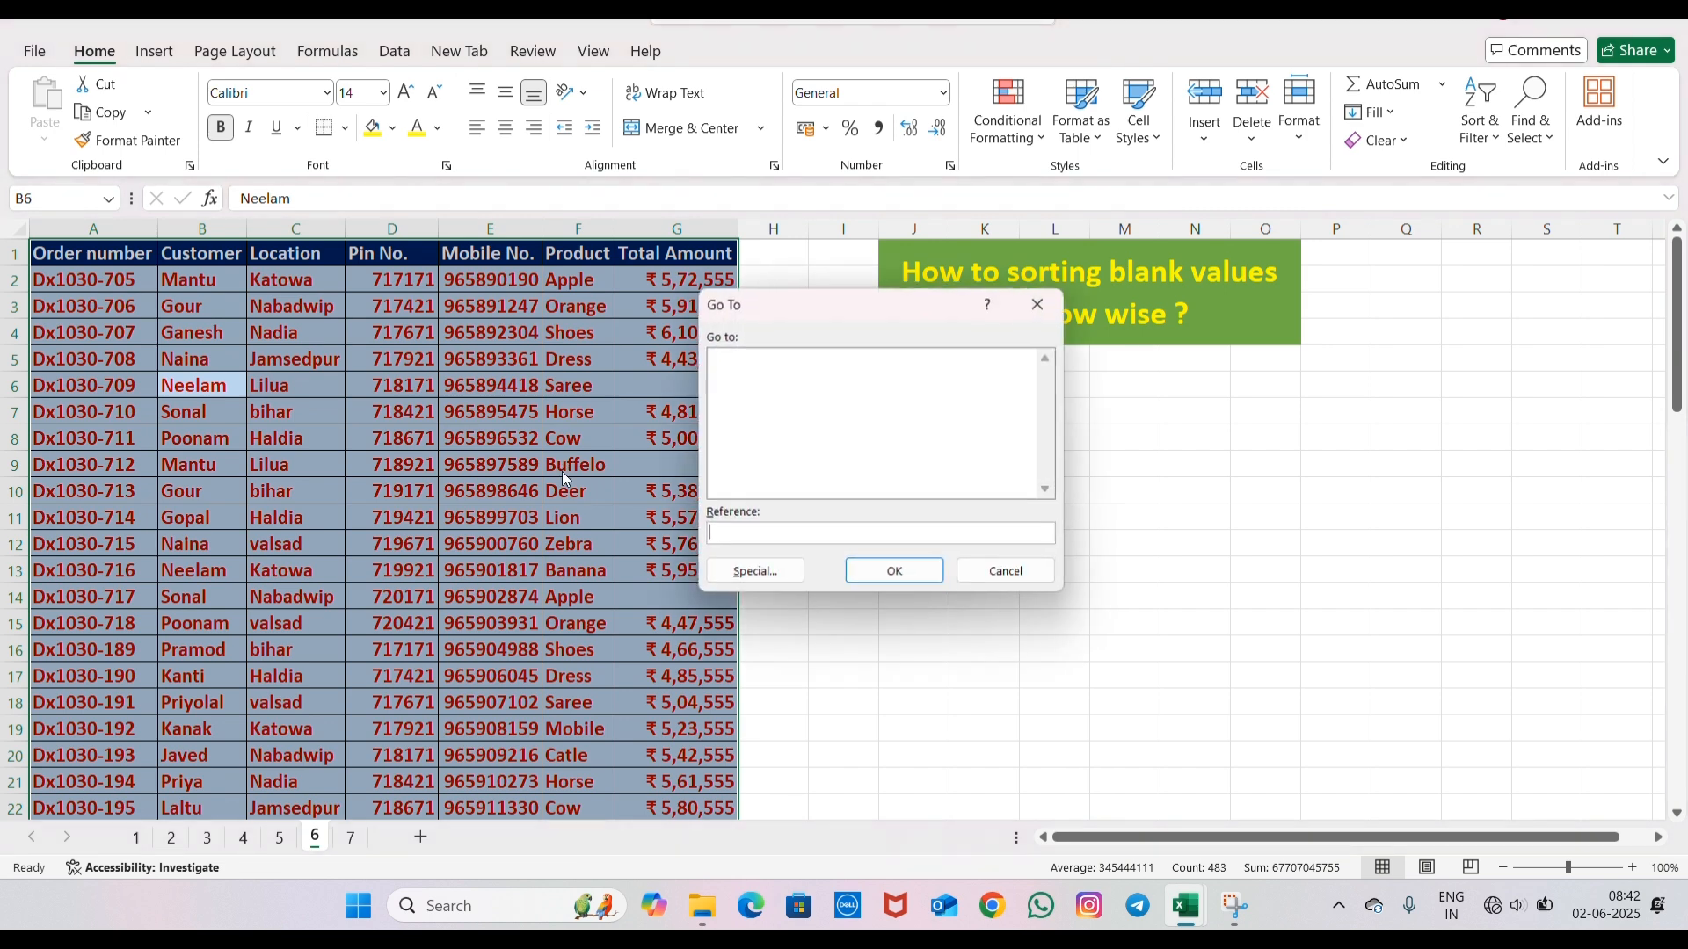
{"action": "left_click", "coordinate": [728, 573]}
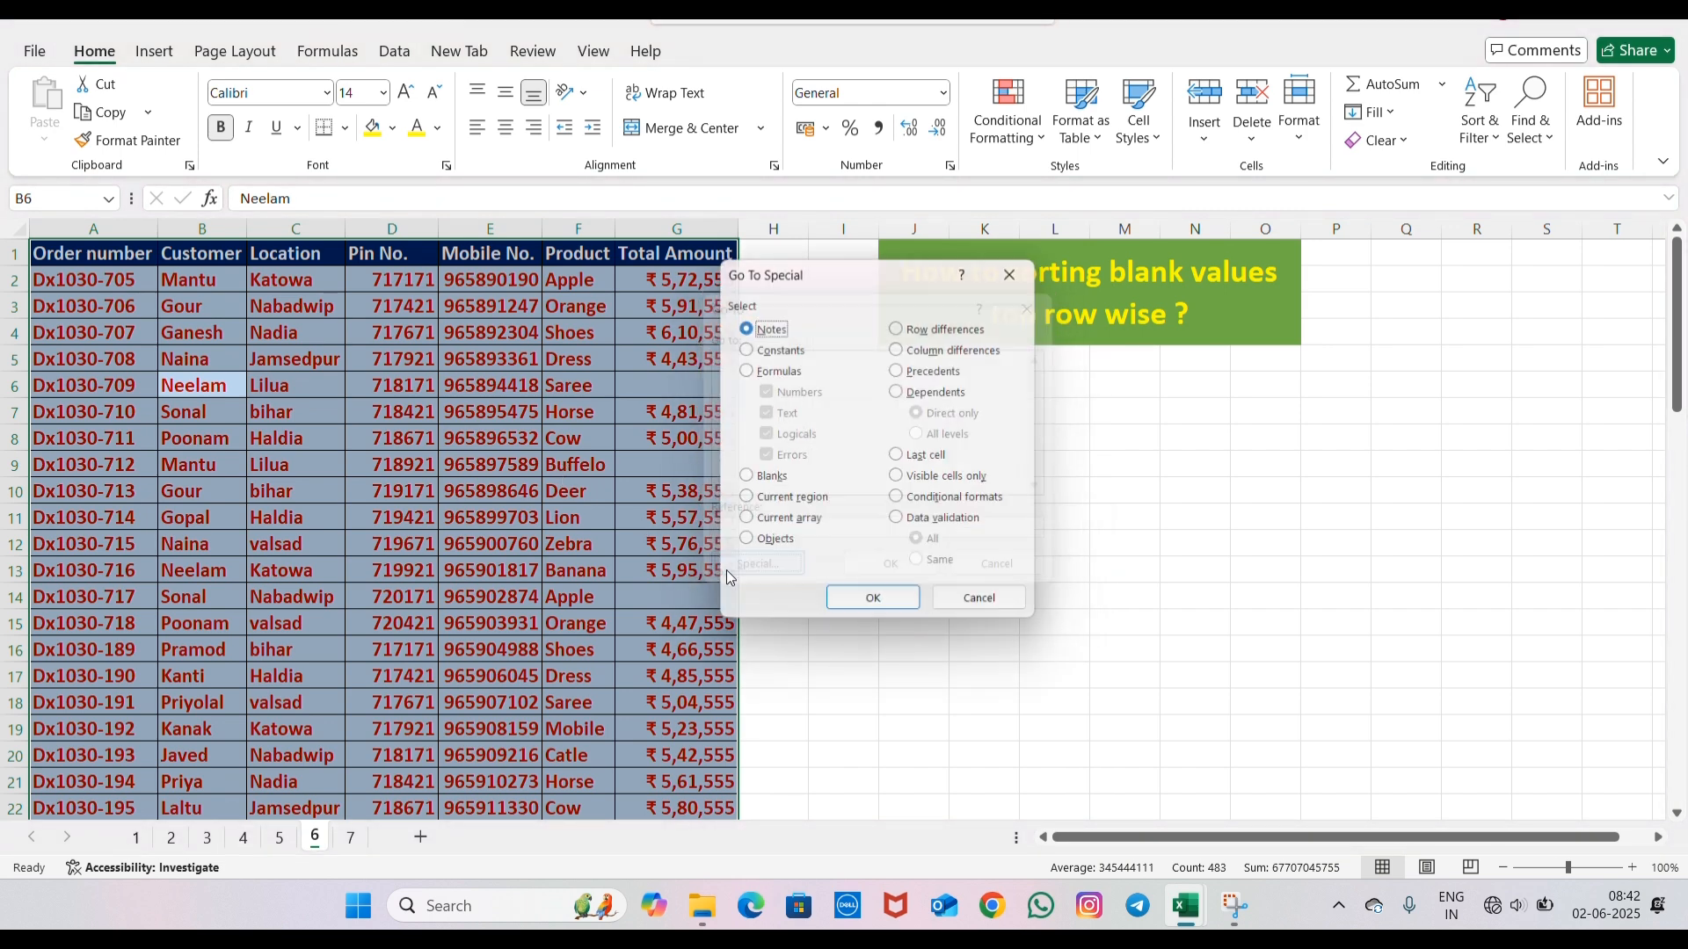
{"action": "left_click", "coordinate": [742, 479]}
{"action": "left_click", "coordinate": [870, 607]}
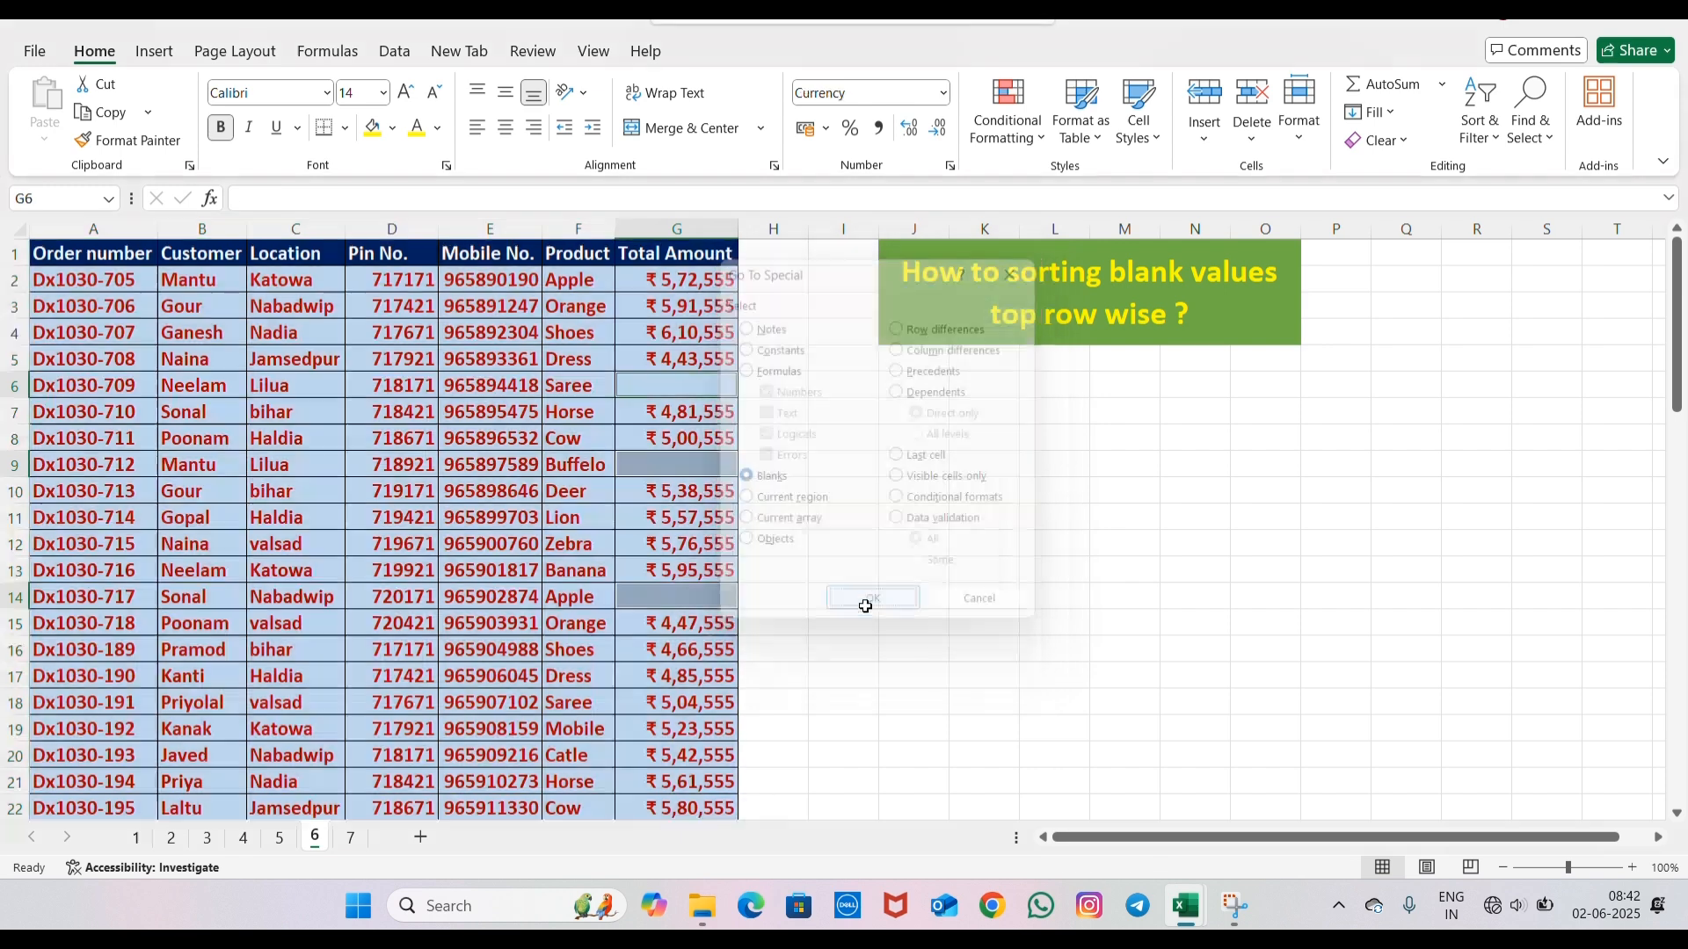
{"action": "left_click", "coordinate": [393, 131]}
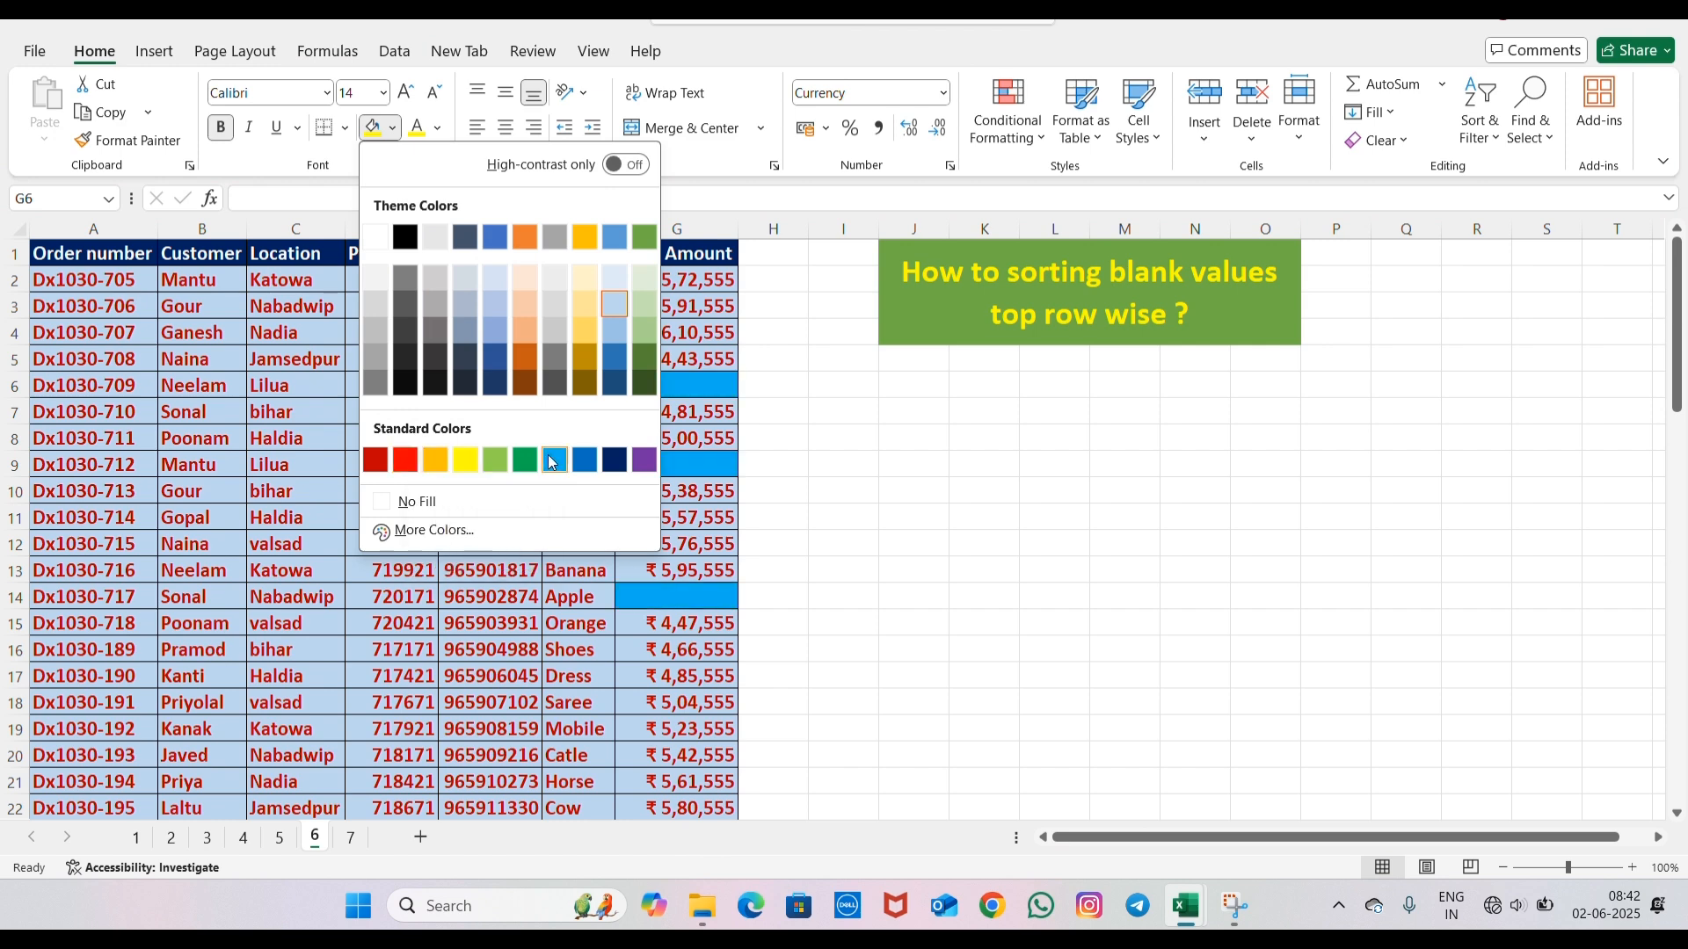
{"action": "left_click", "coordinate": [644, 460]}
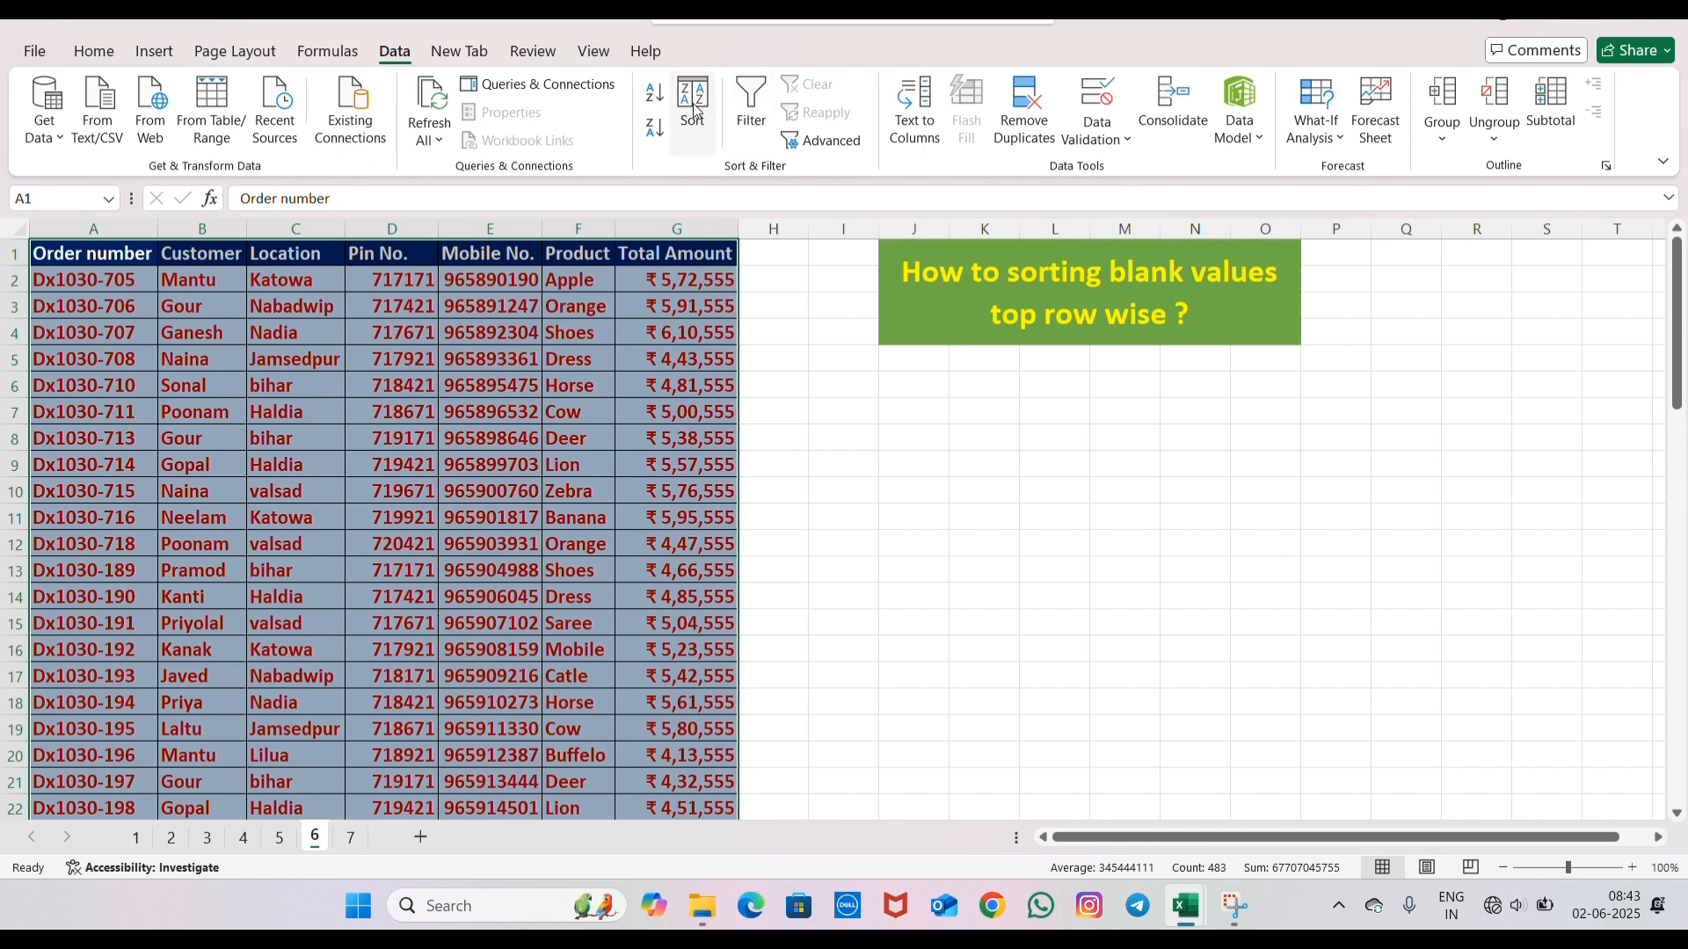
- Sort the order table by Total Amount on cell color, placing the purple cells on top
{"action": "left_click", "coordinate": [693, 103]}
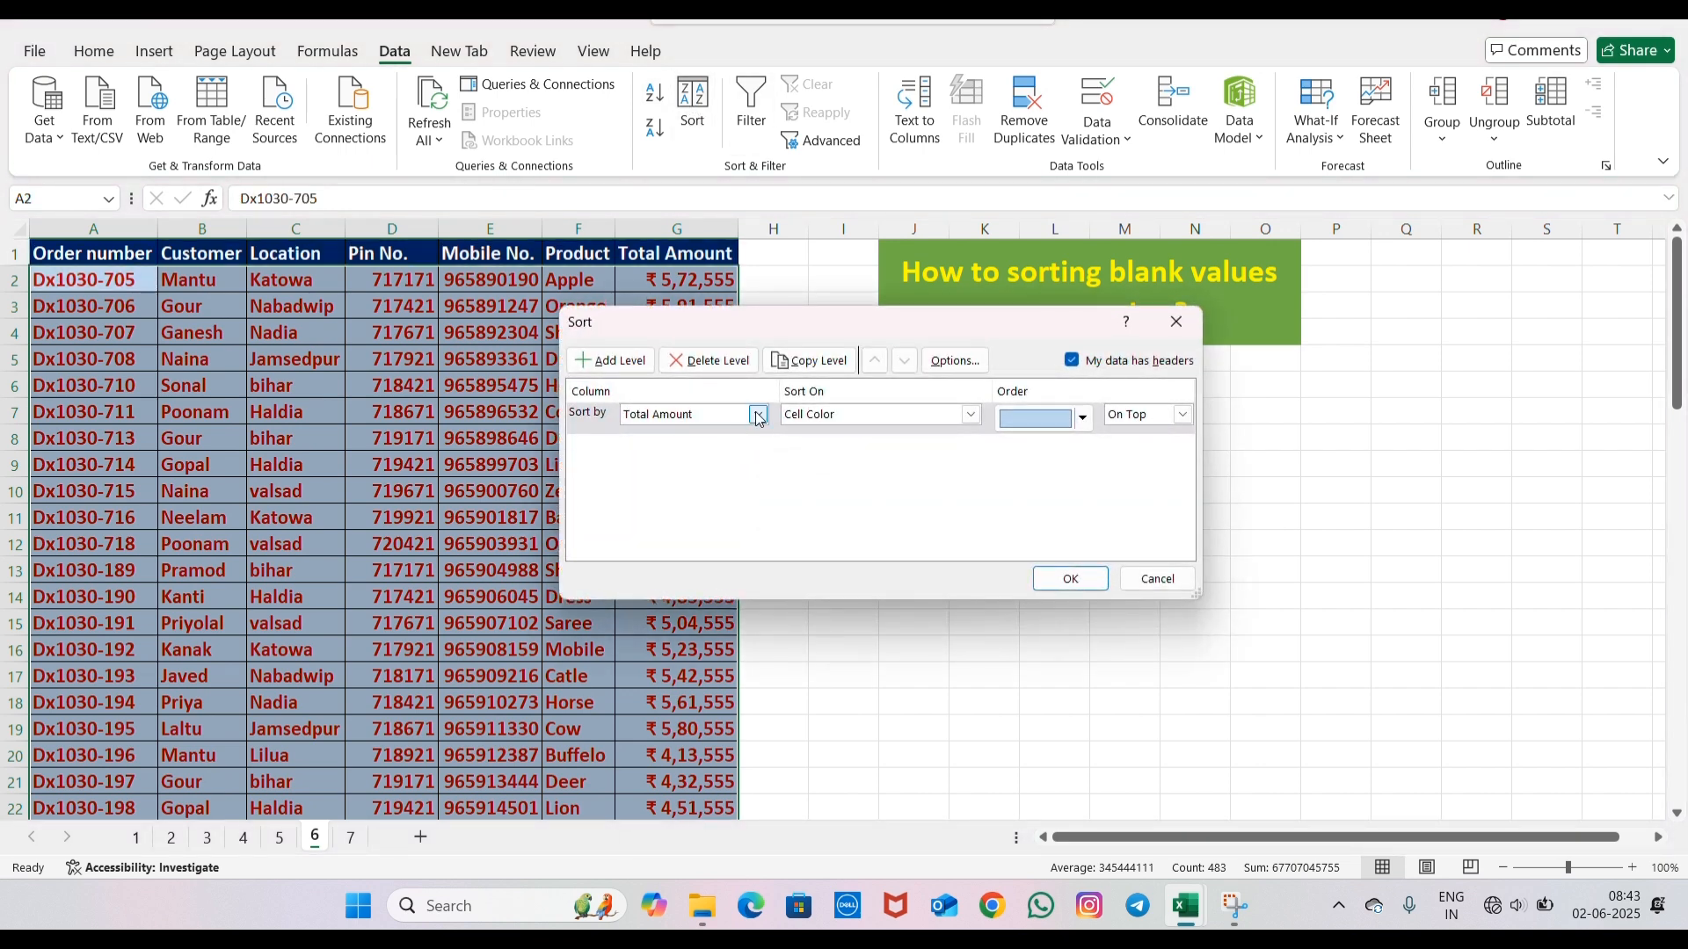
{"action": "left_click", "coordinate": [758, 416]}
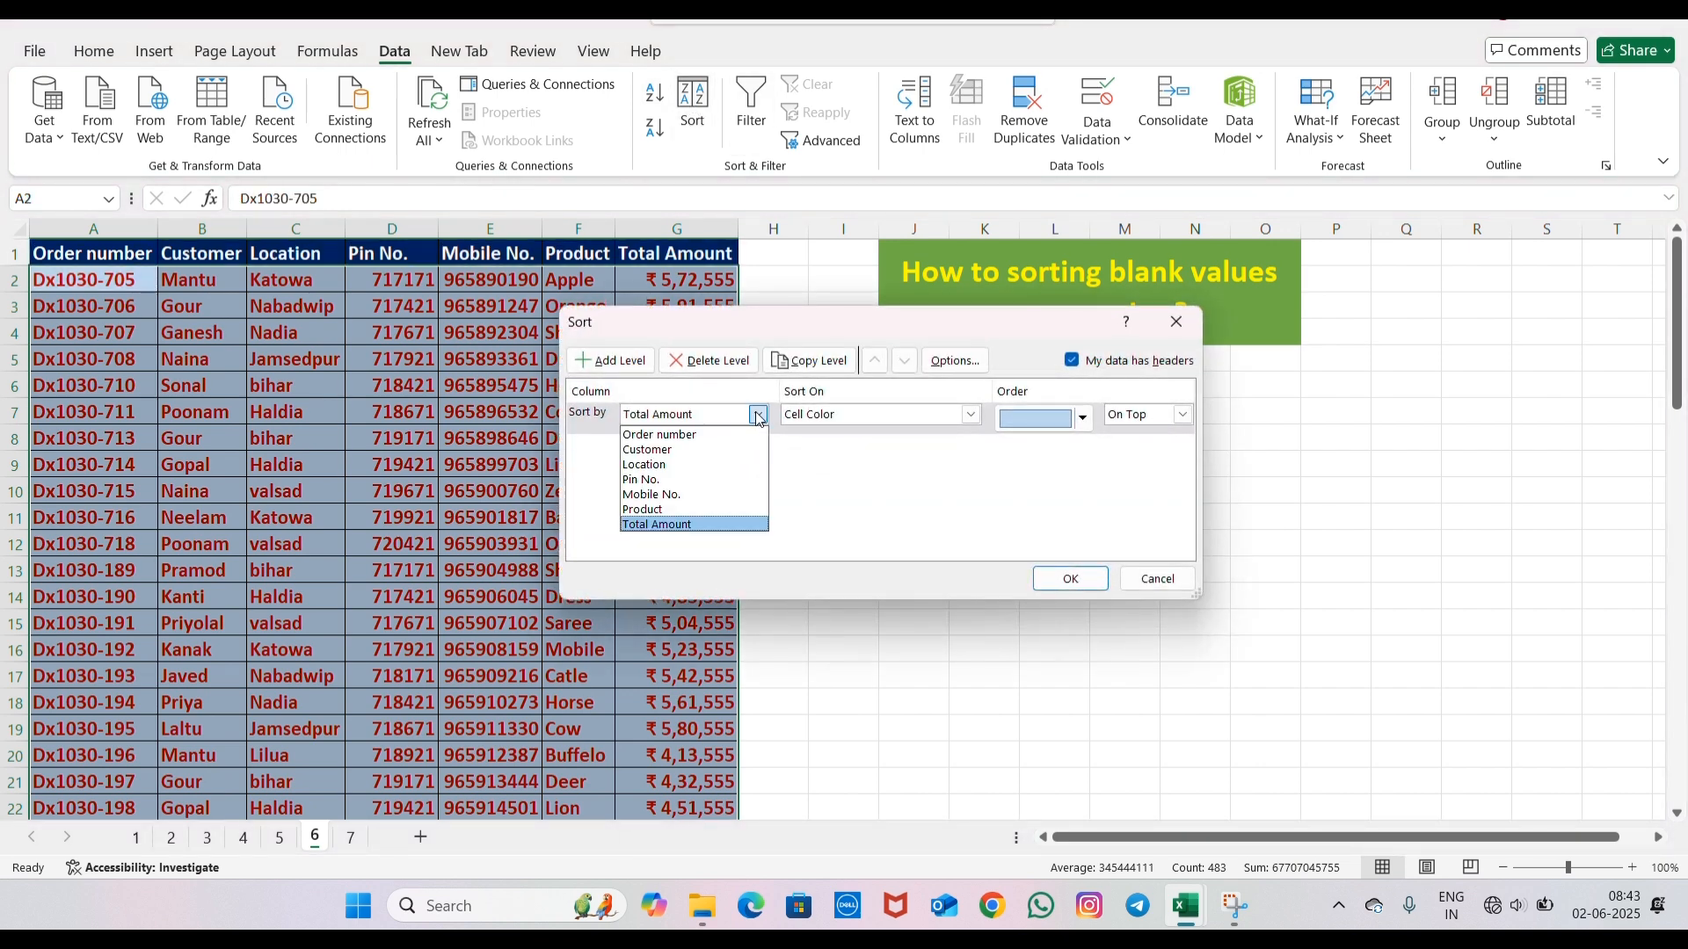
{"action": "left_click", "coordinate": [695, 524]}
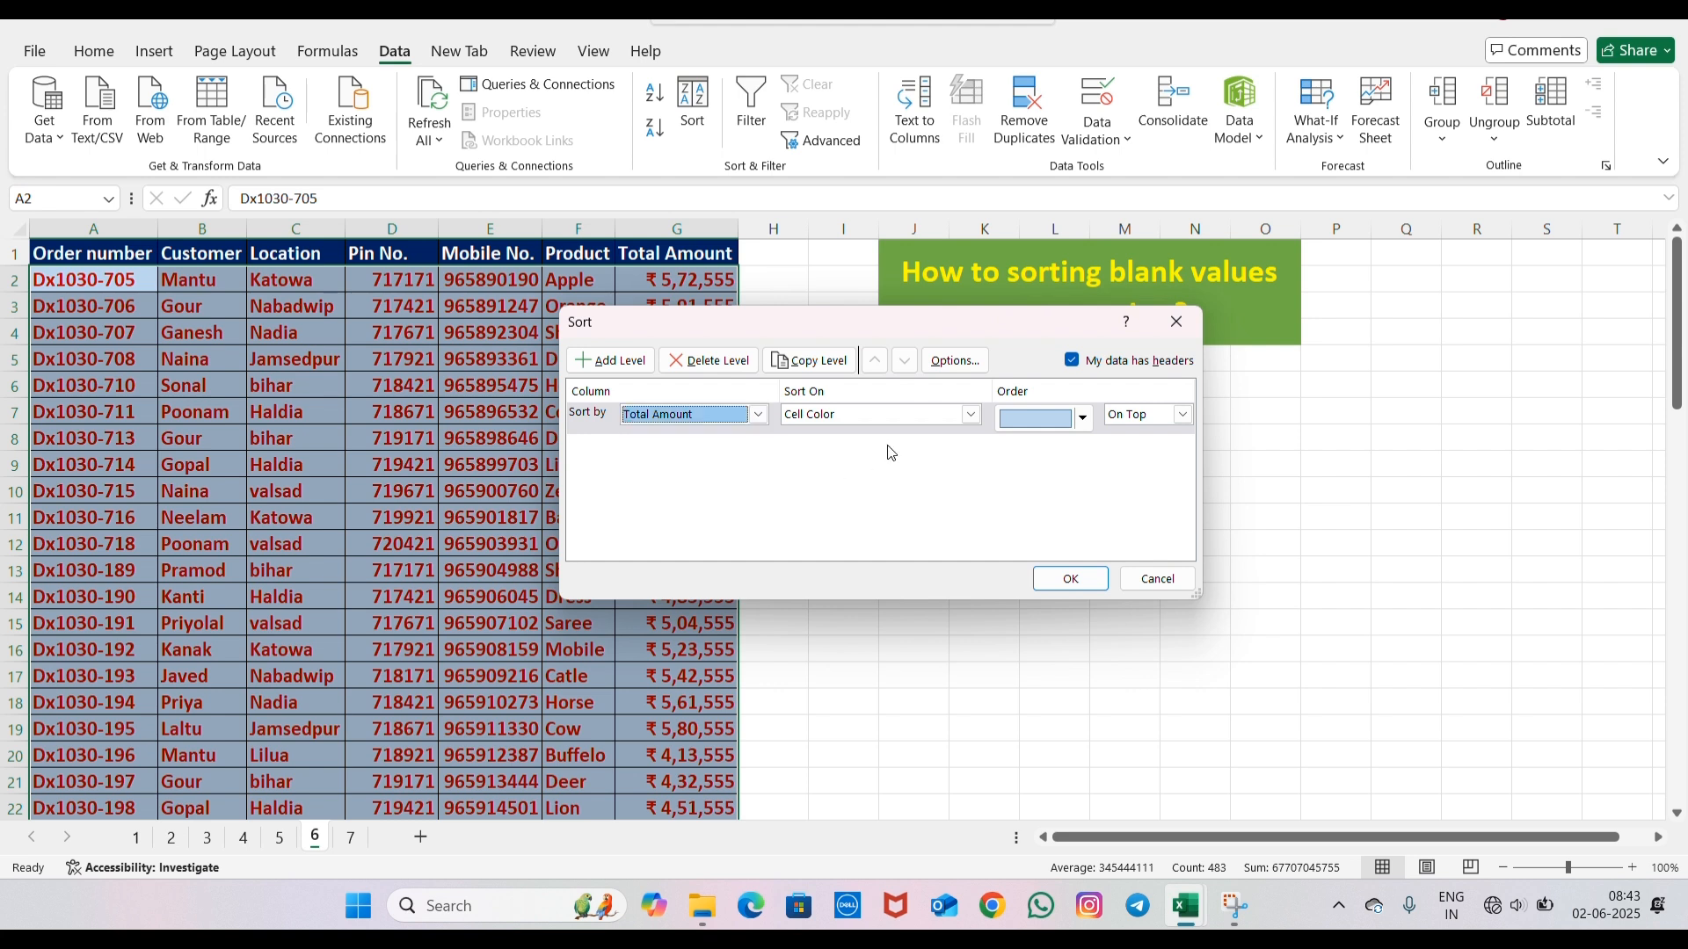
{"action": "left_click", "coordinate": [974, 418]}
{"action": "left_click", "coordinate": [898, 452]}
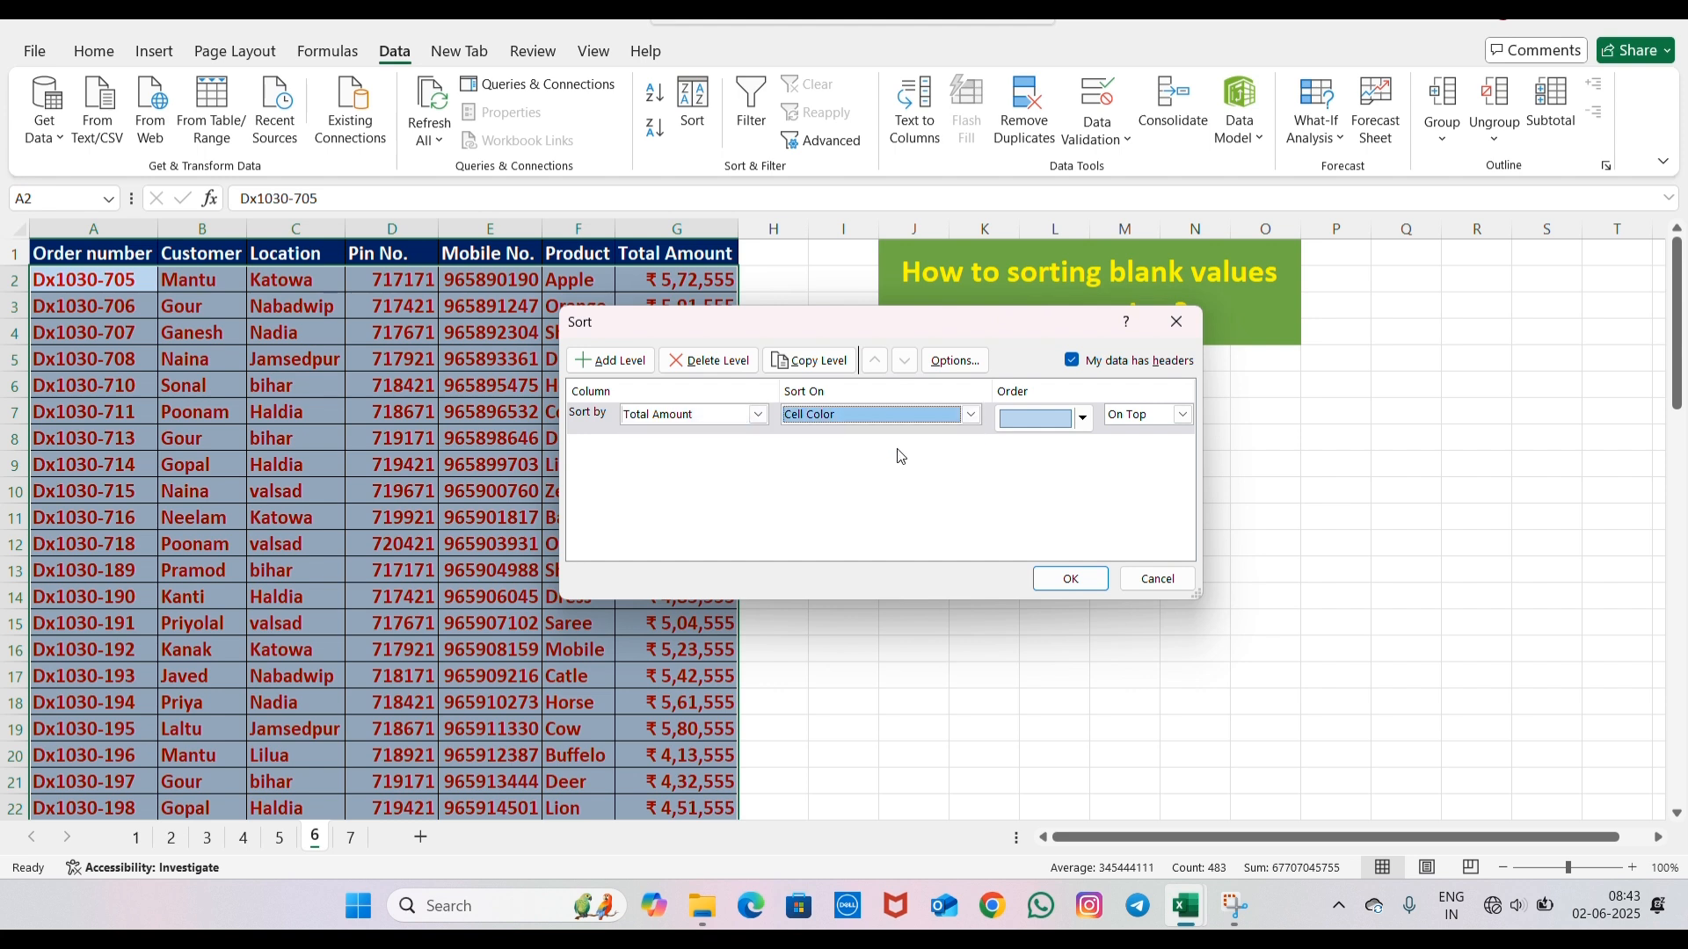
{"action": "left_click", "coordinate": [1084, 420]}
{"action": "left_click", "coordinate": [1085, 419]}
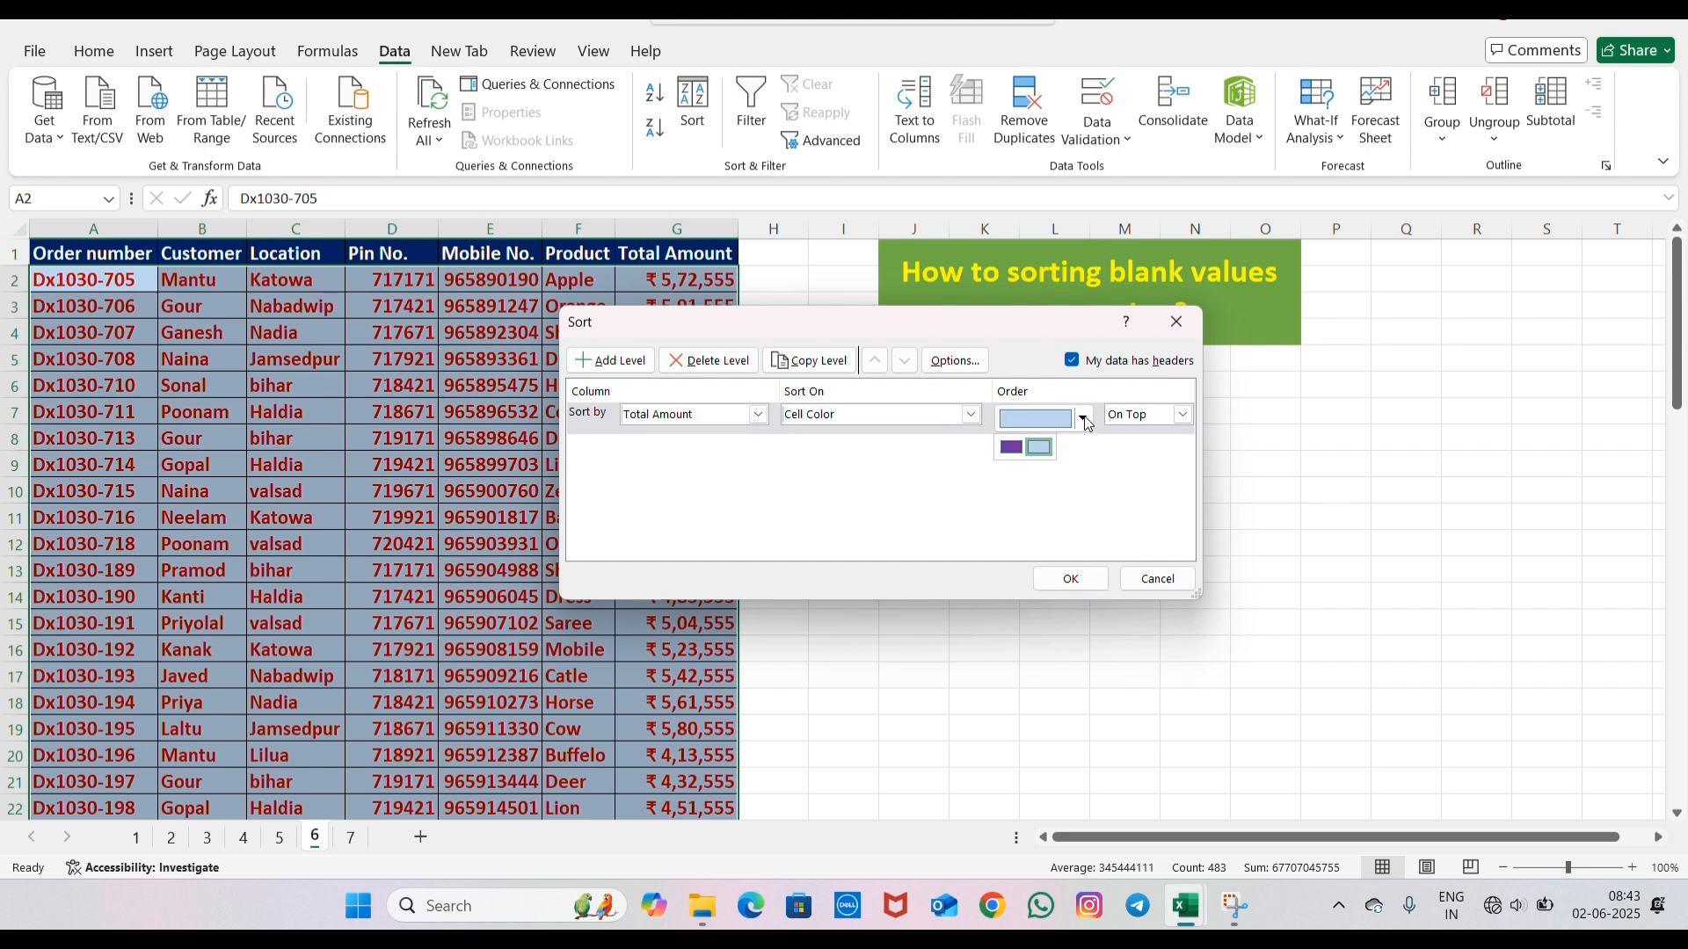
{"action": "left_click", "coordinate": [1009, 450]}
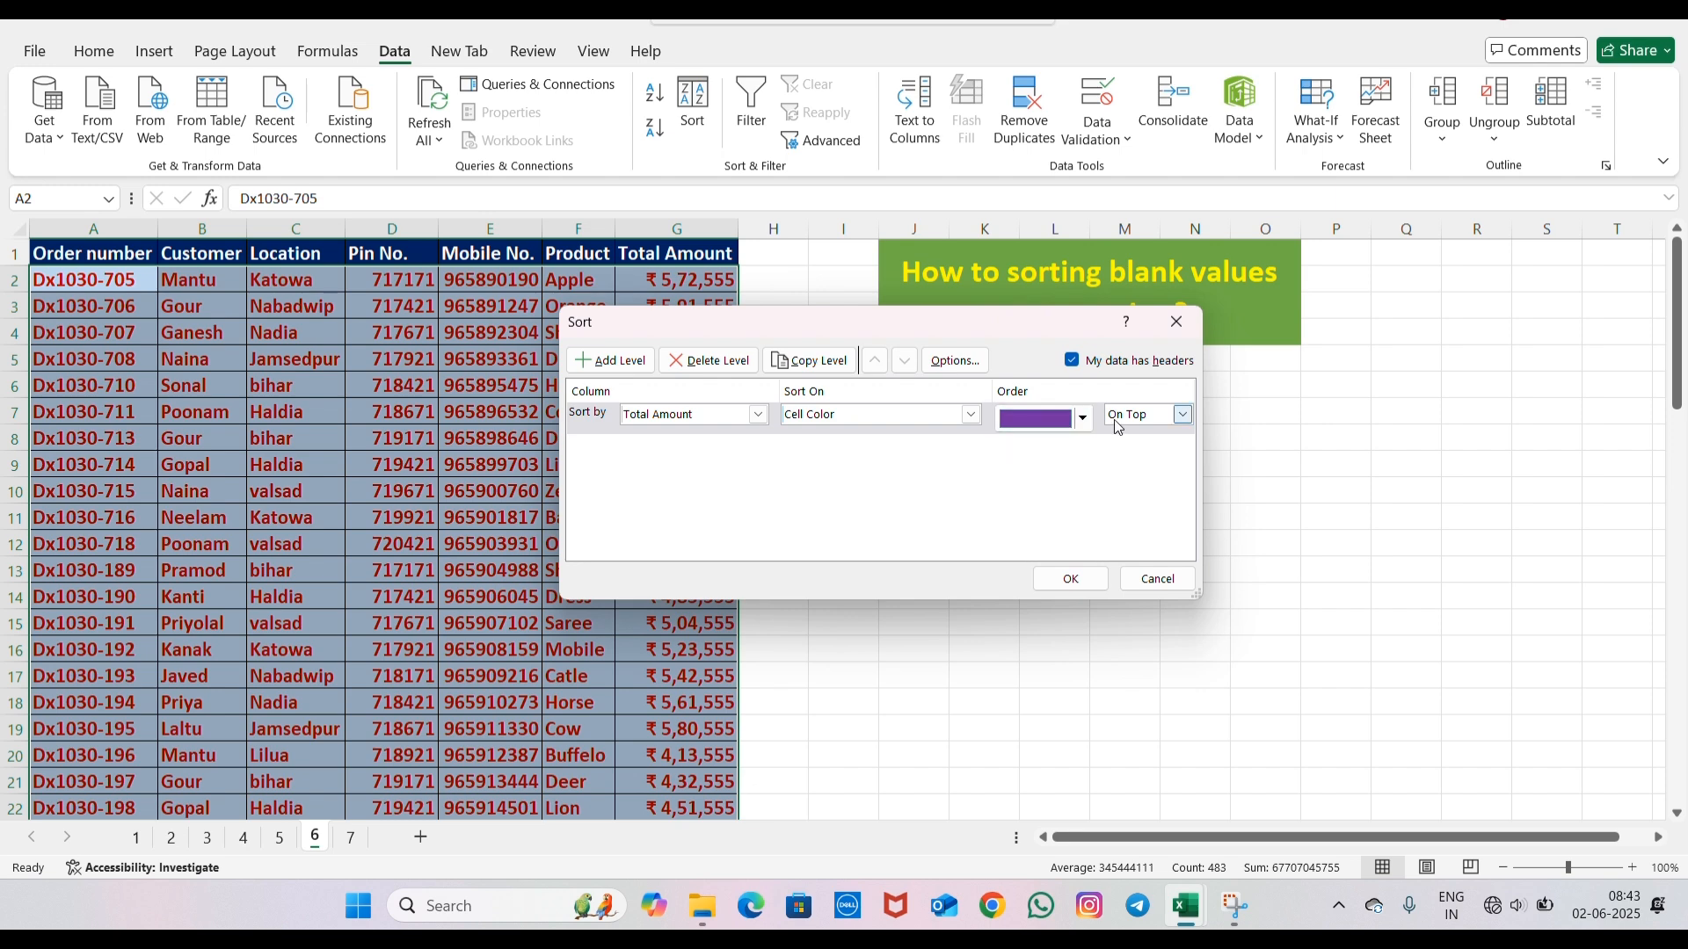
{"action": "left_click", "coordinate": [1067, 580]}
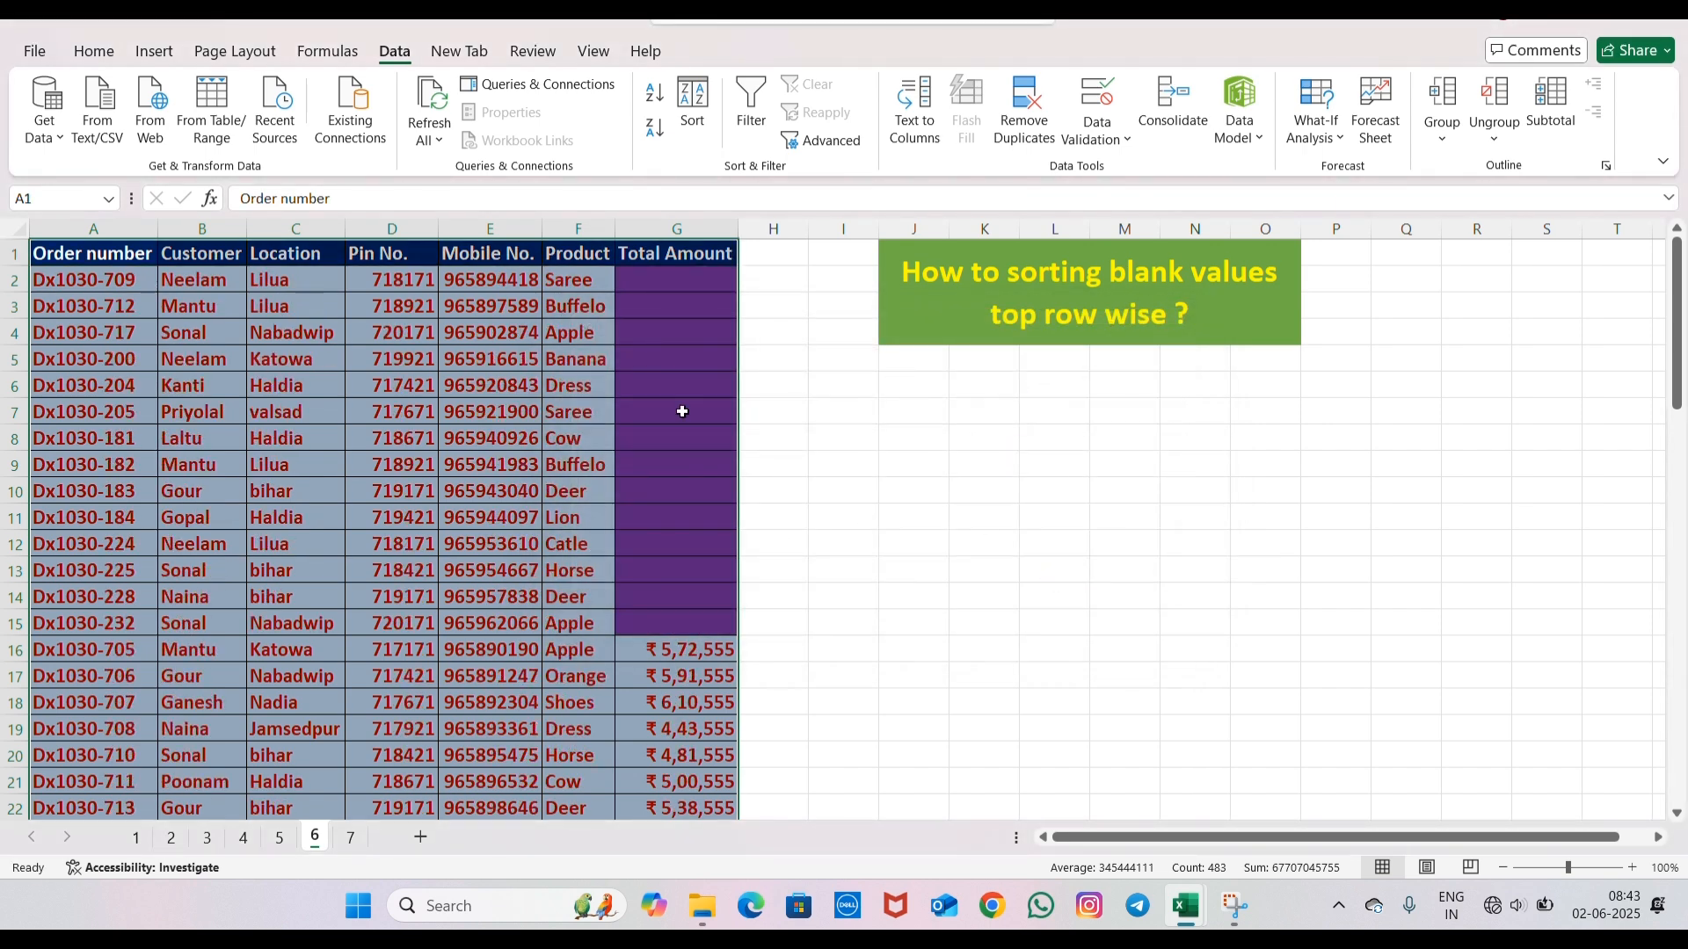
- Examine the sorted order table from start to end, including the rows with blank Total Amount cells
{"action": "scroll", "coordinate": [681, 393], "scroll_direction": "down", "scroll_amount": 5}
{"action": "scroll", "coordinate": [681, 393], "scroll_direction": "up", "scroll_amount": 5}
{"action": "left_click", "coordinate": [677, 412]}
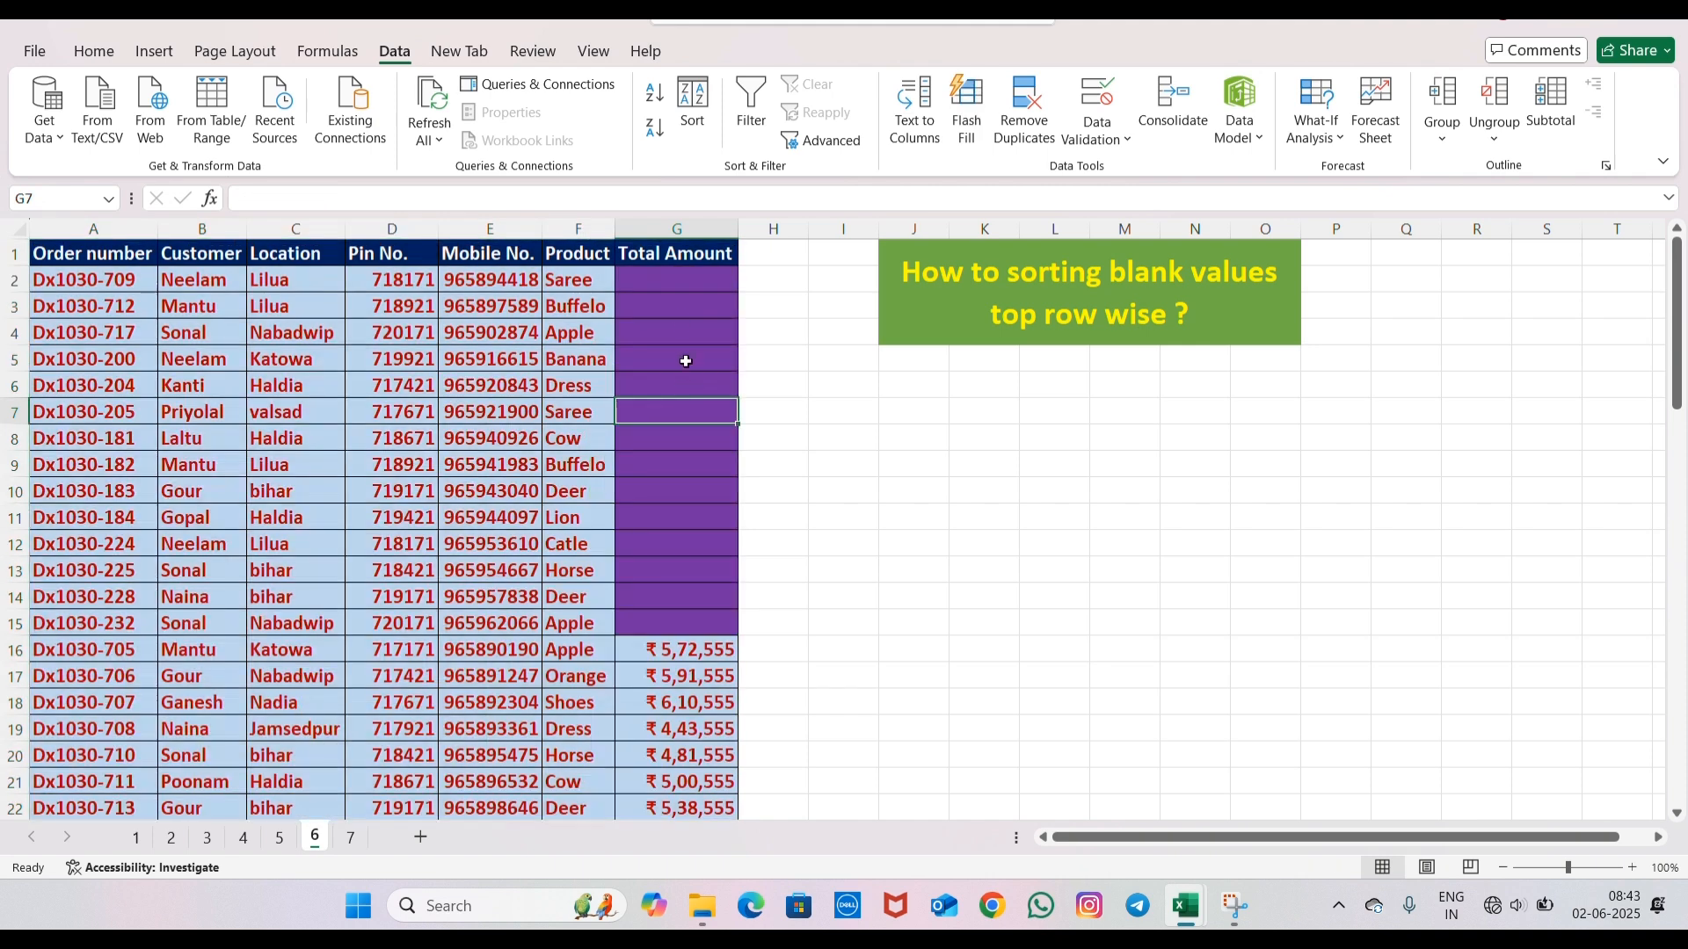
{"action": "left_click", "coordinate": [679, 281]}
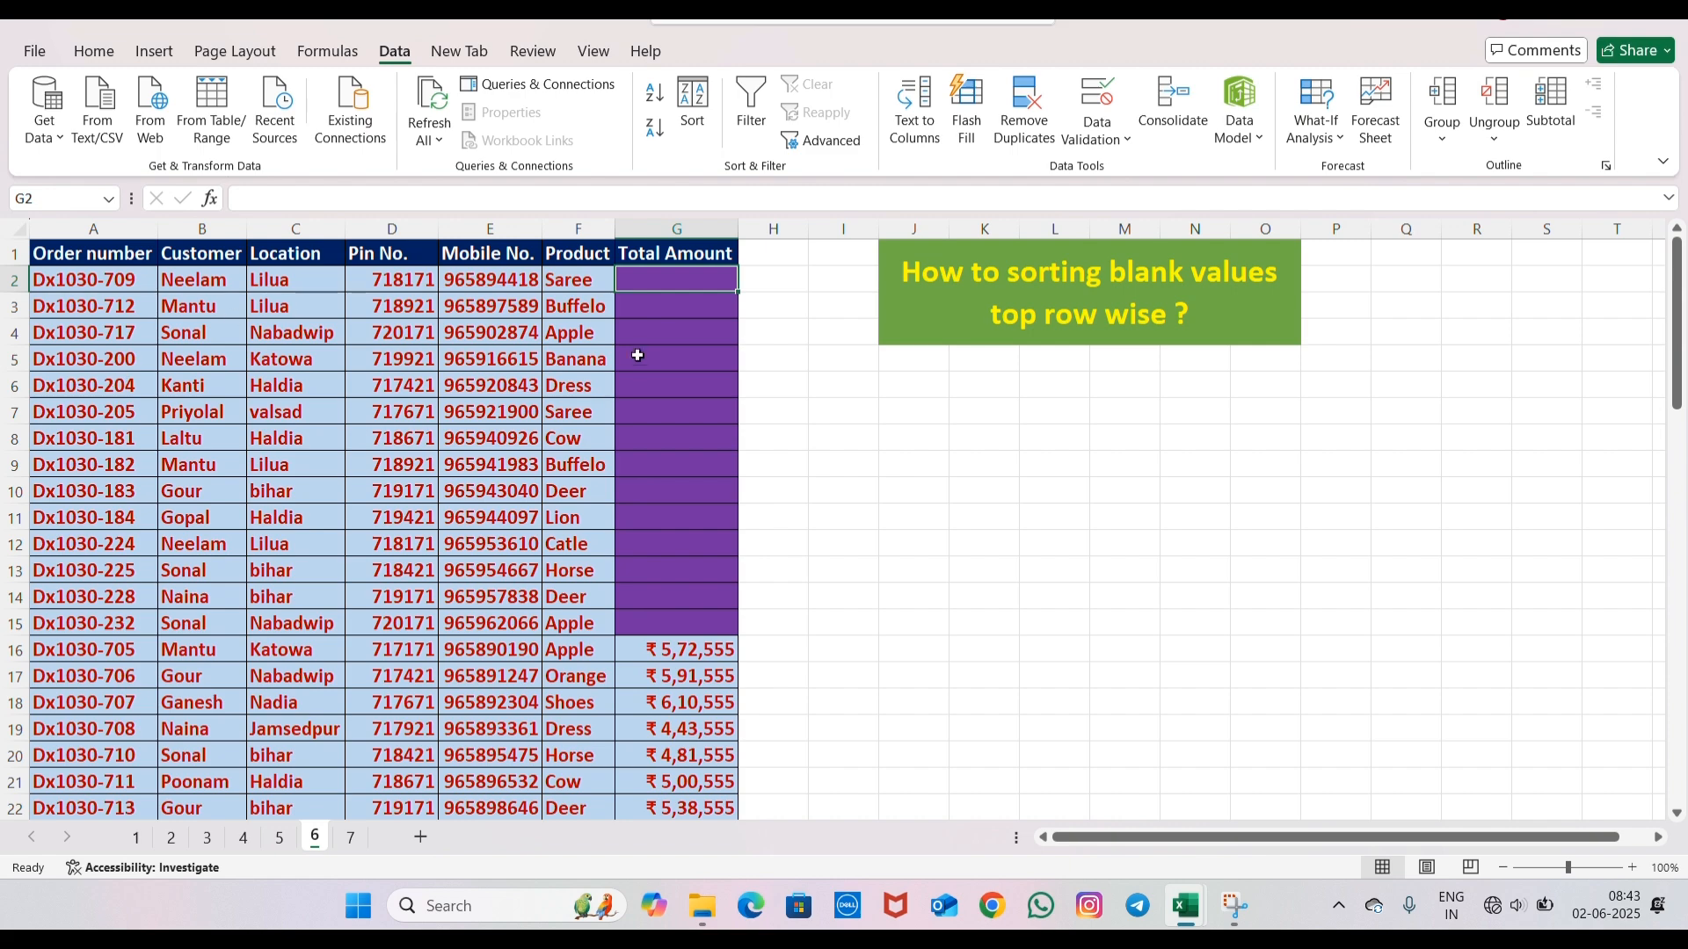
{"action": "scroll", "coordinate": [637, 355], "scroll_direction": "down", "scroll_amount": 20}
{"action": "scroll", "coordinate": [639, 395], "scroll_direction": "up", "scroll_amount": 4}
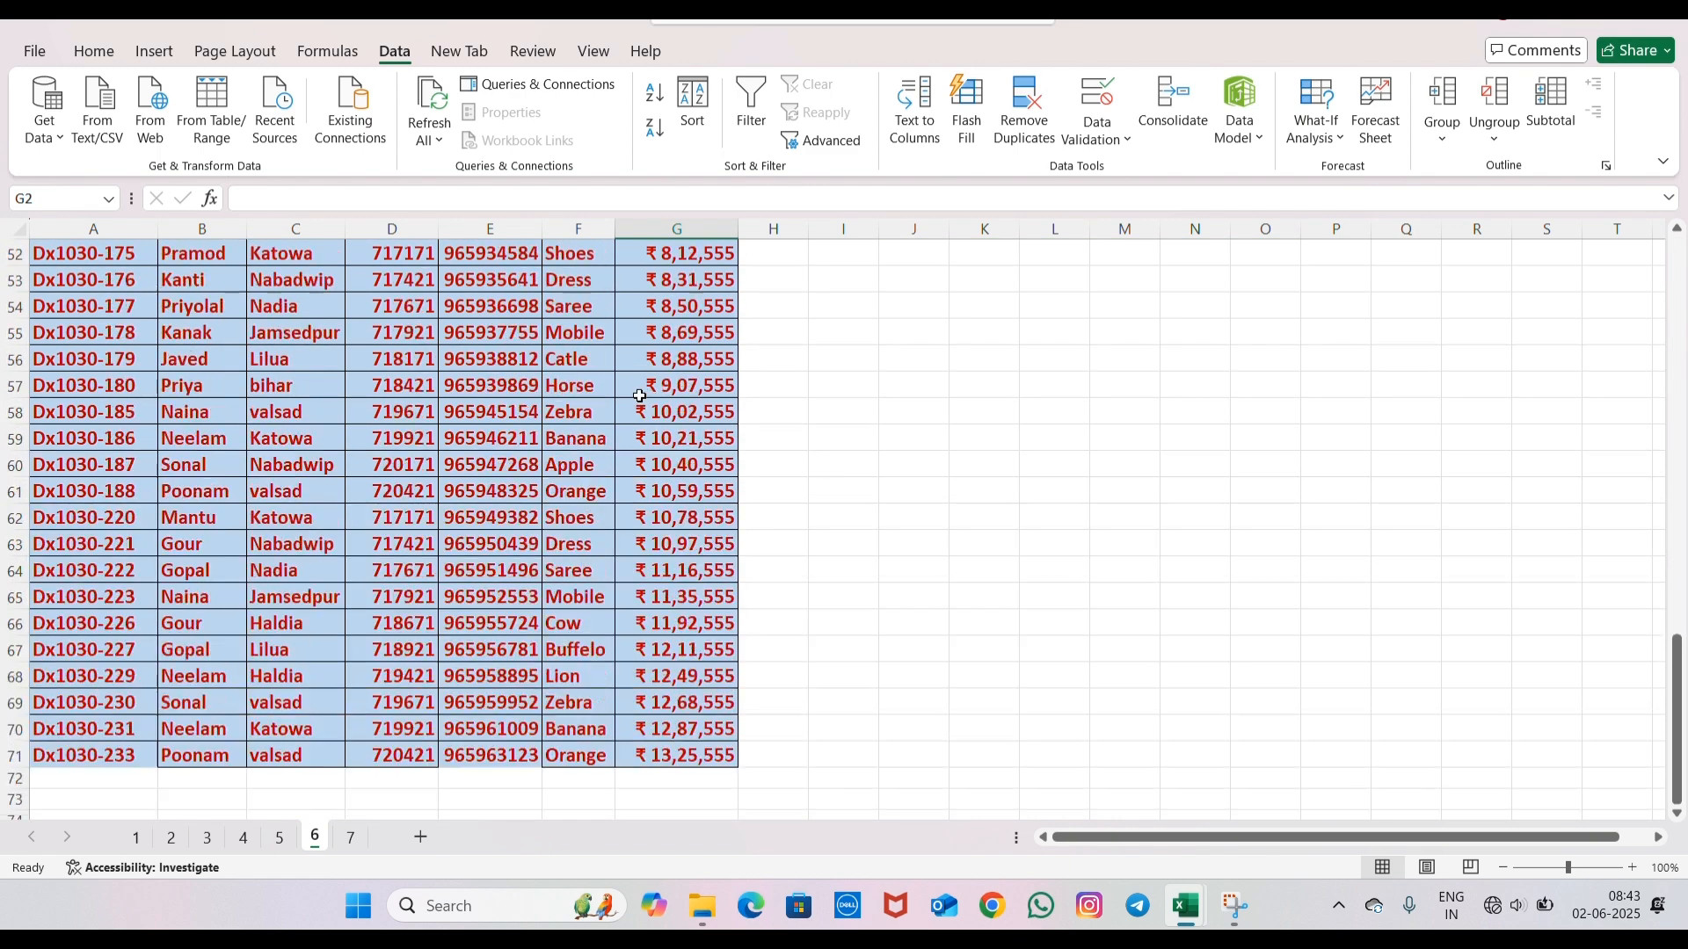
{"action": "scroll", "coordinate": [639, 395], "scroll_direction": "up", "scroll_amount": 17}
{"action": "left_click_drag", "start_coordinate": [74, 280], "coordinate": [703, 625]}
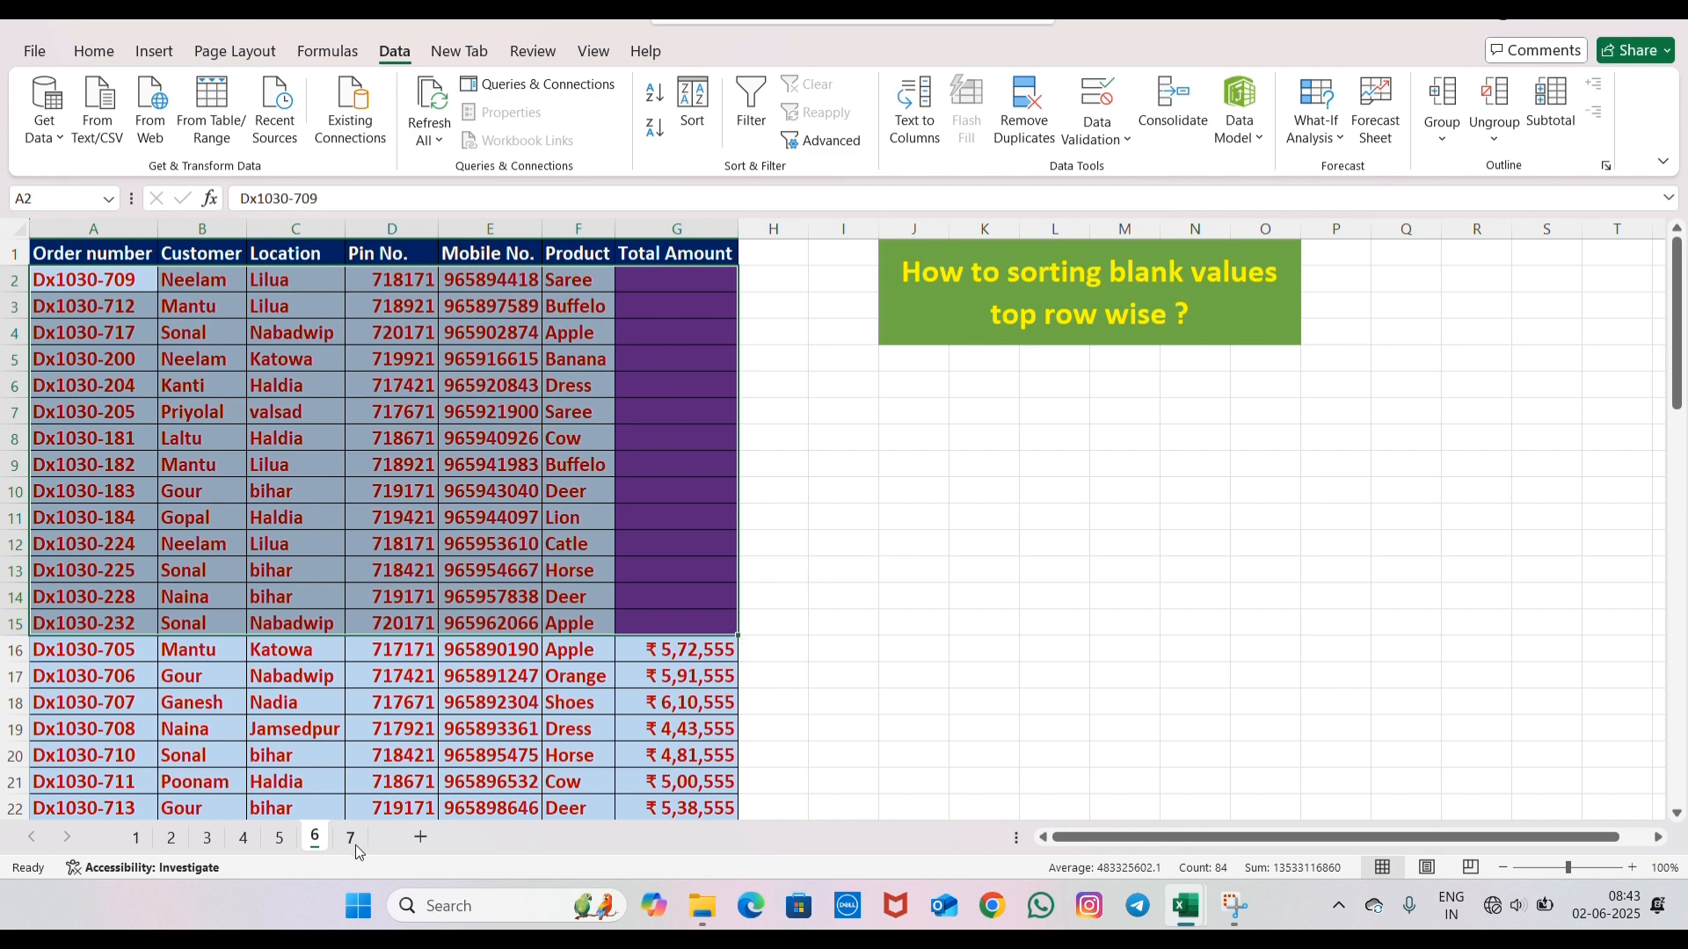
- Open sheet 7 and look over its heading and the order table's data
{"action": "left_click", "coordinate": [350, 839]}
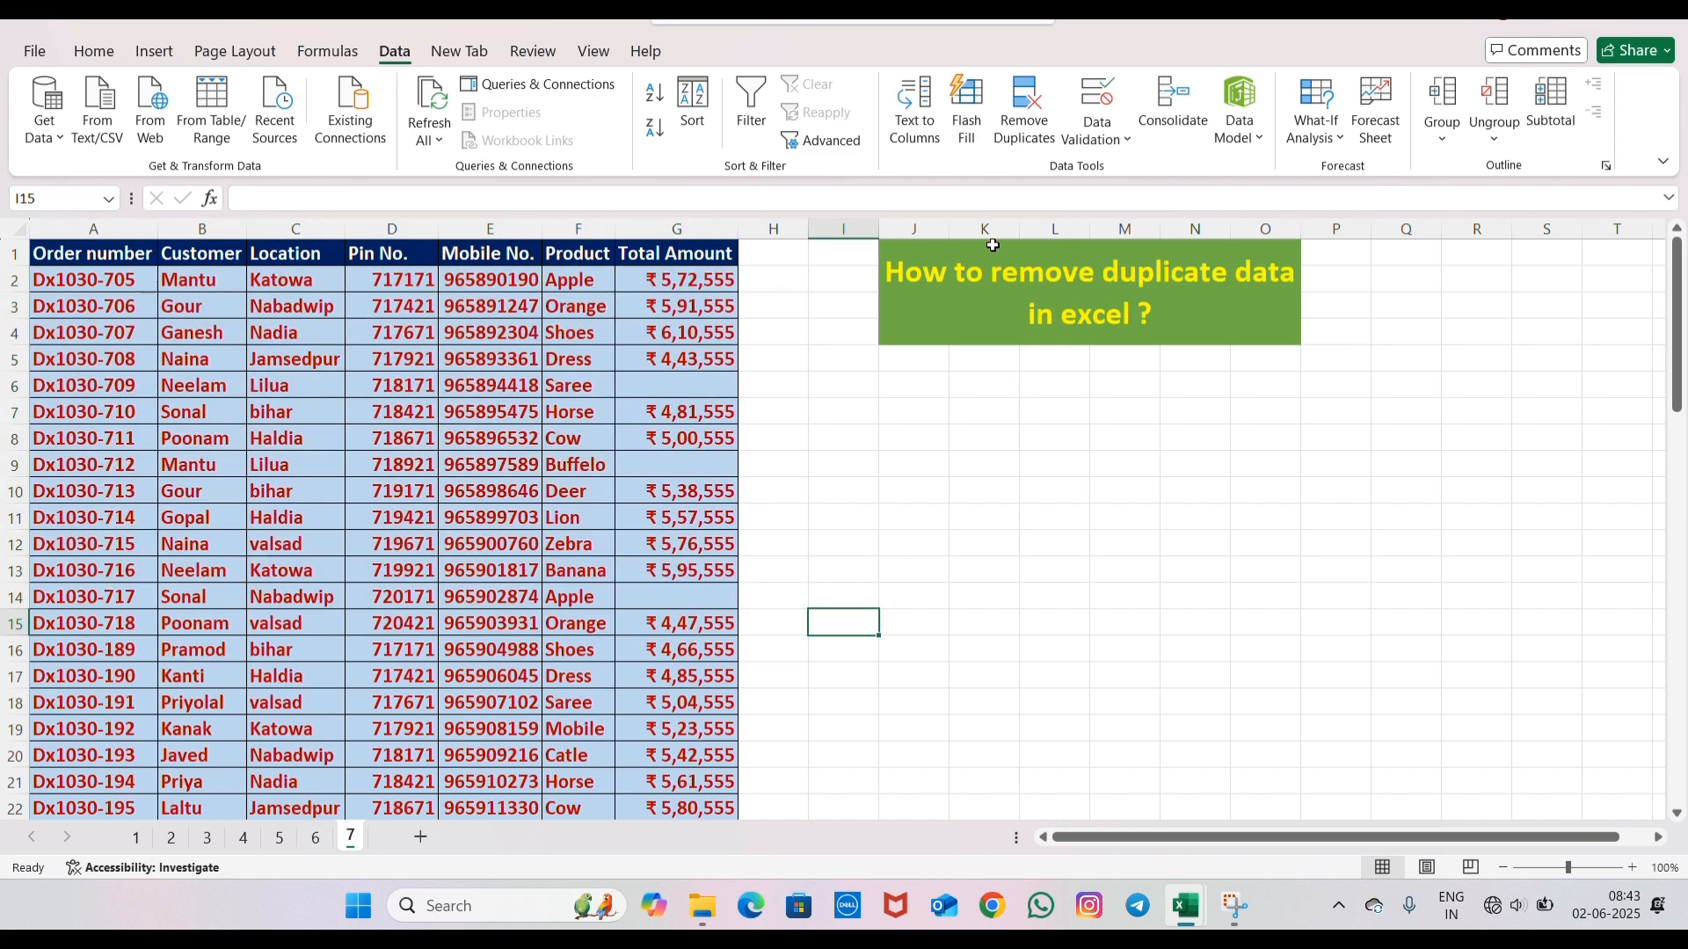
{"action": "left_click", "coordinate": [1030, 295]}
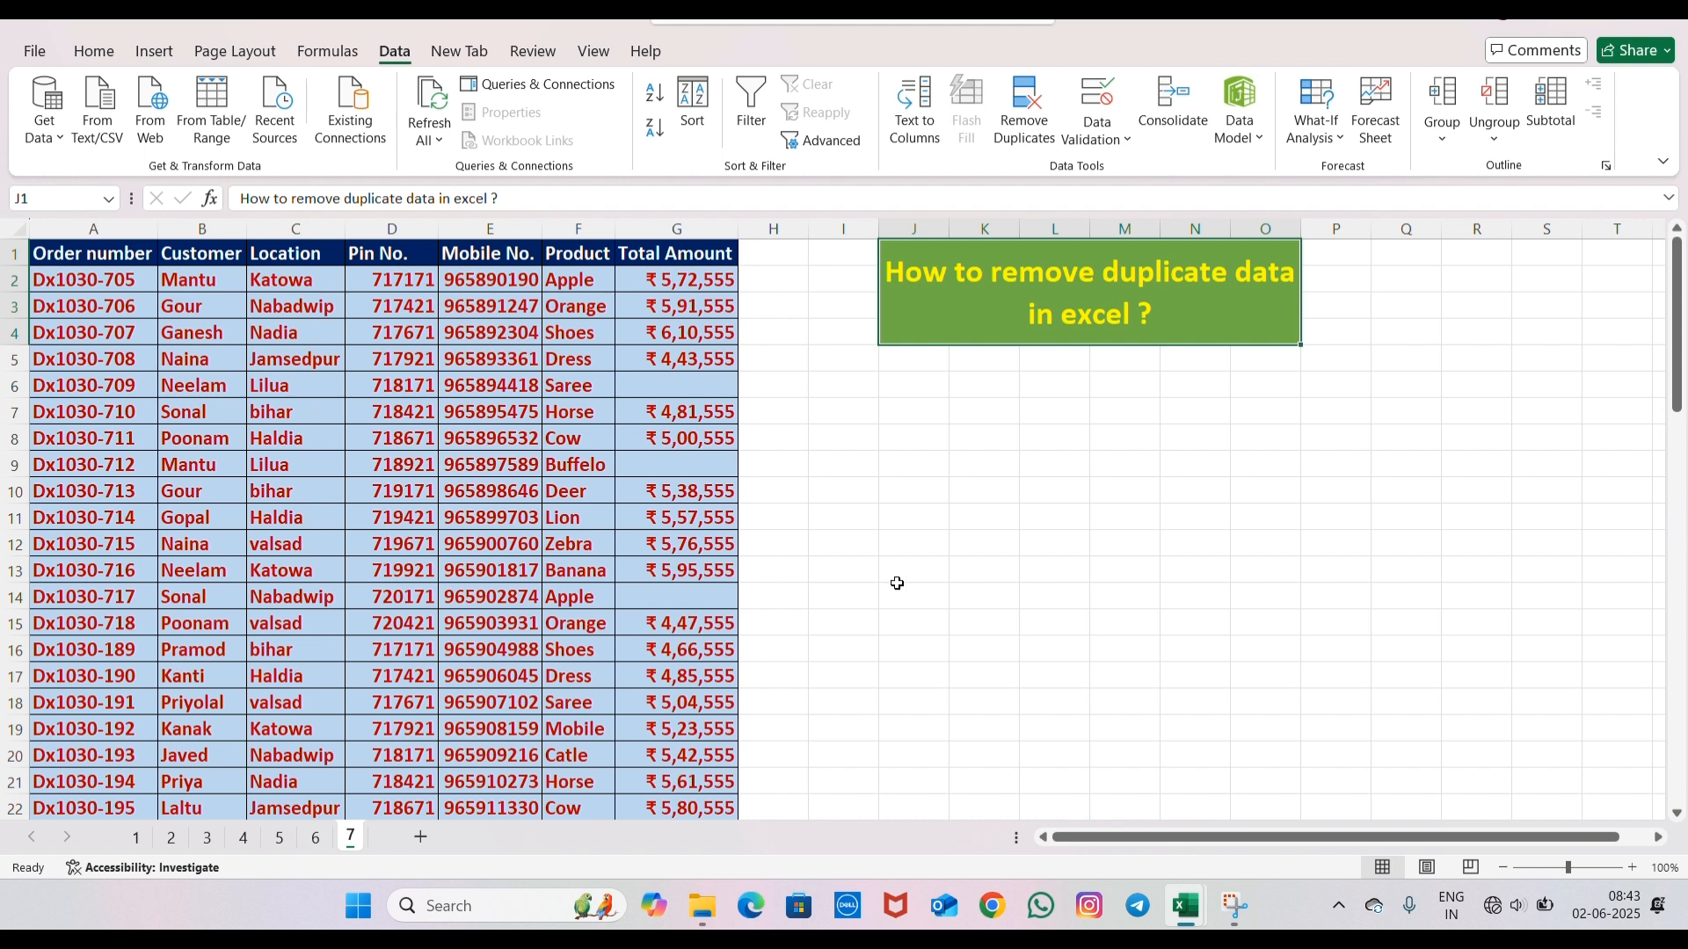
{"action": "left_click", "coordinate": [306, 413]}
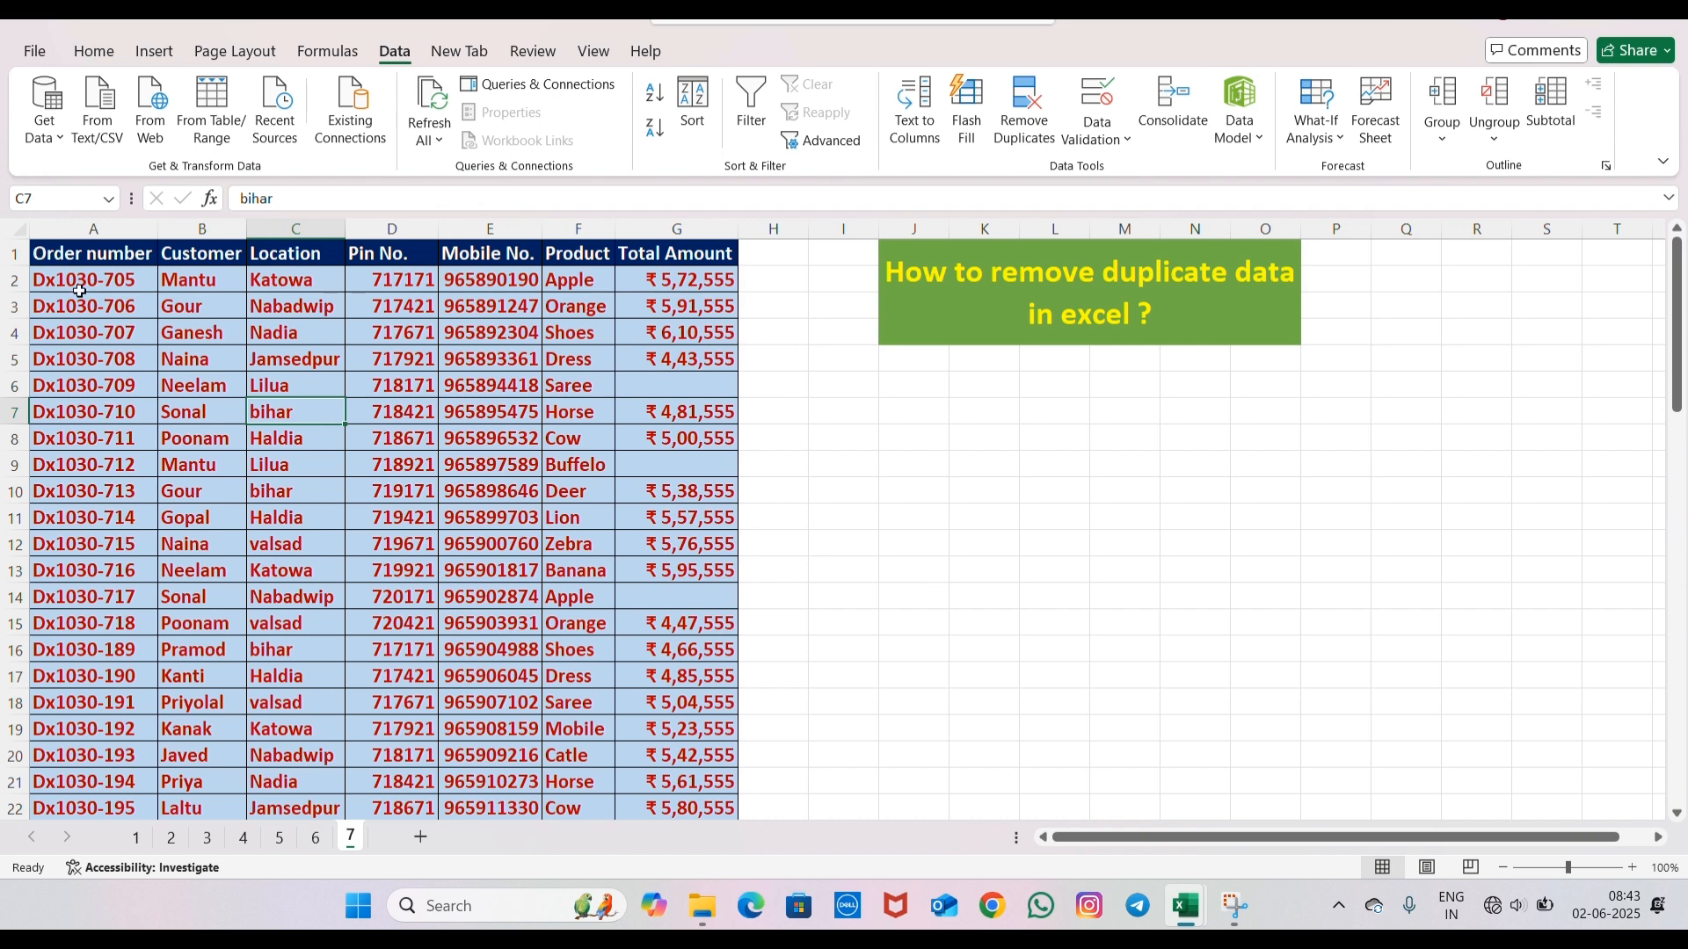
{"action": "left_click", "coordinate": [130, 359]}
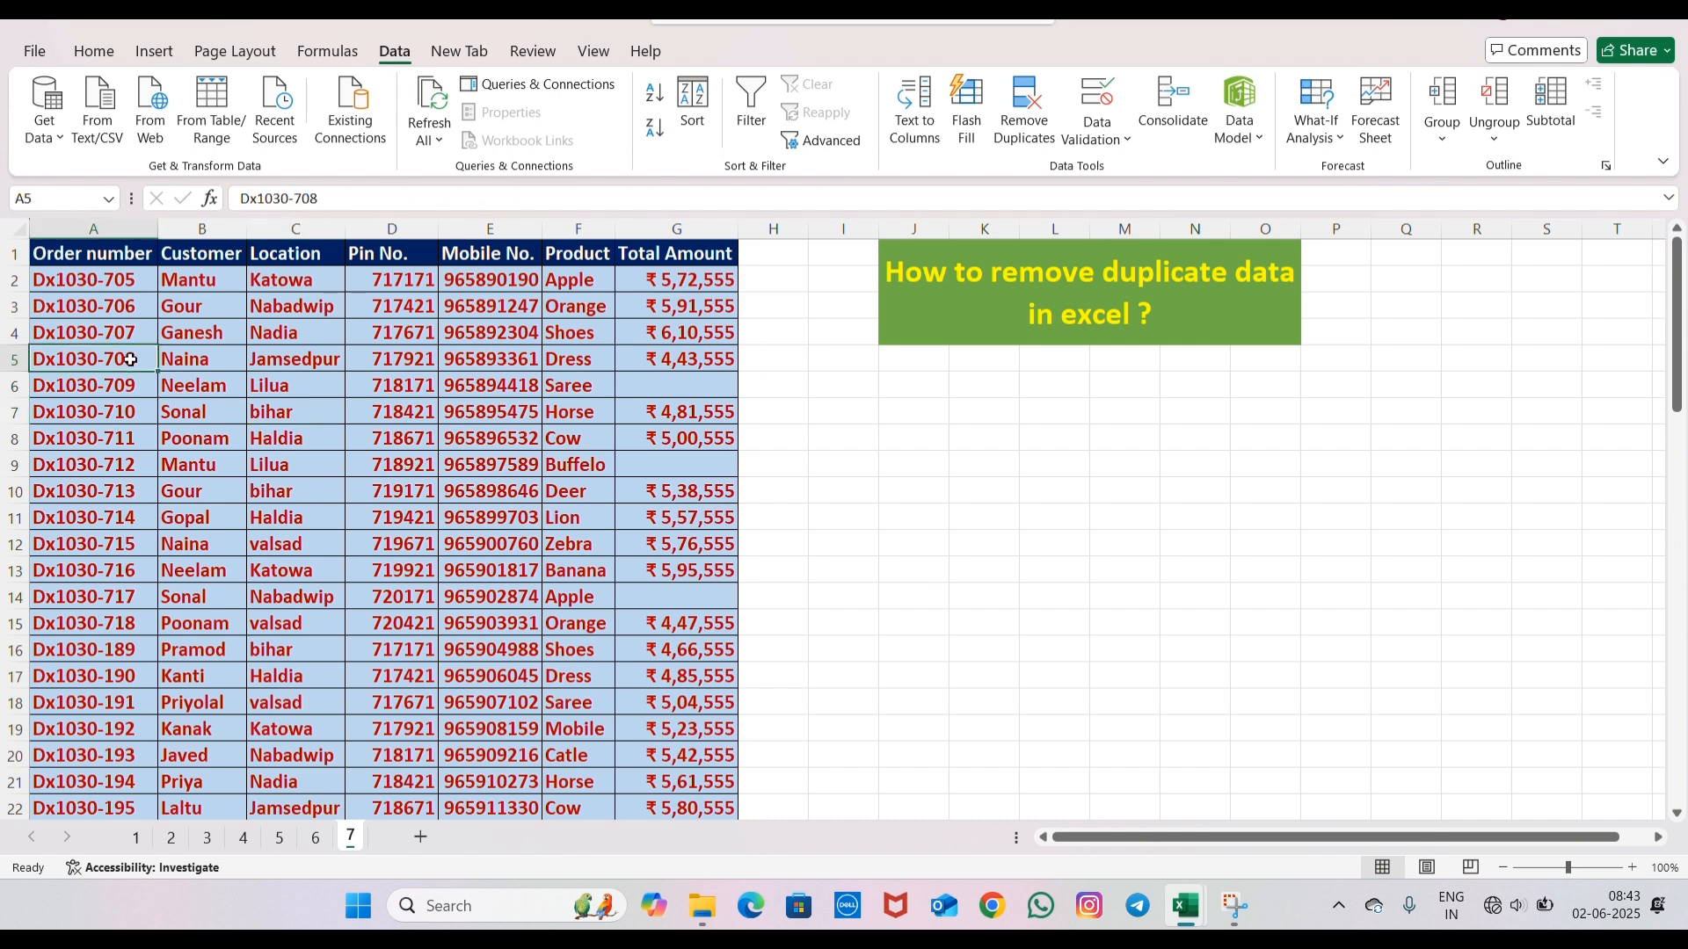
- Remove duplicate rows from the whole order table, comparing only the Location column
{"action": "key", "text": "ctrl+a"}
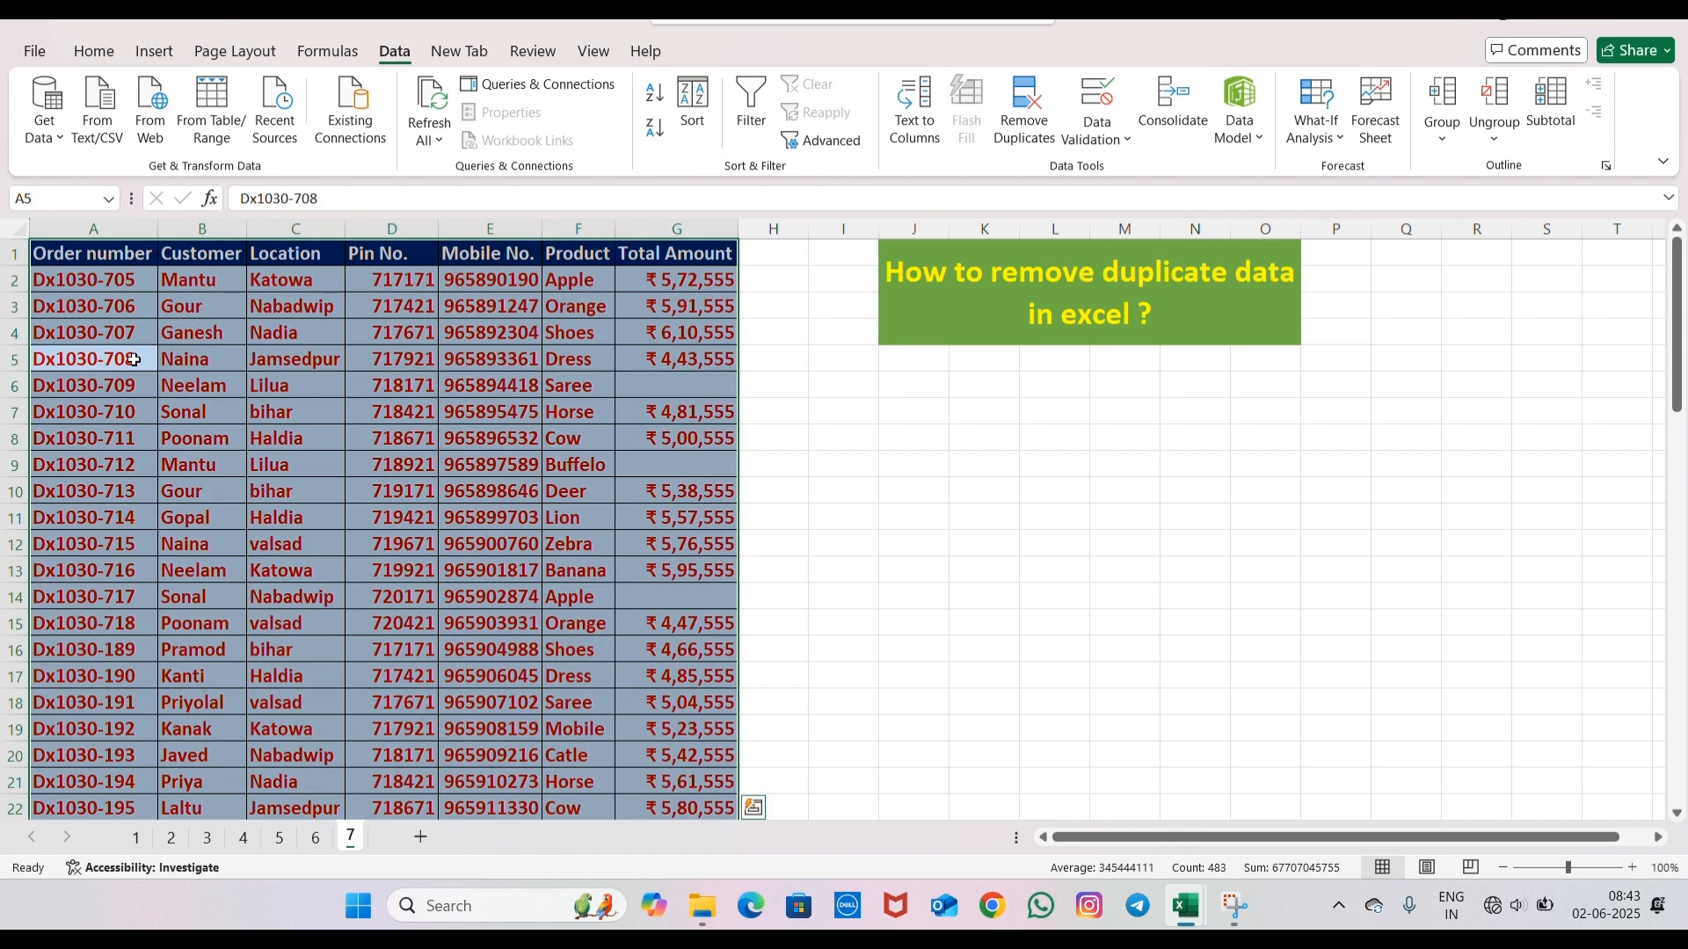
{"action": "left_click", "coordinate": [1026, 123]}
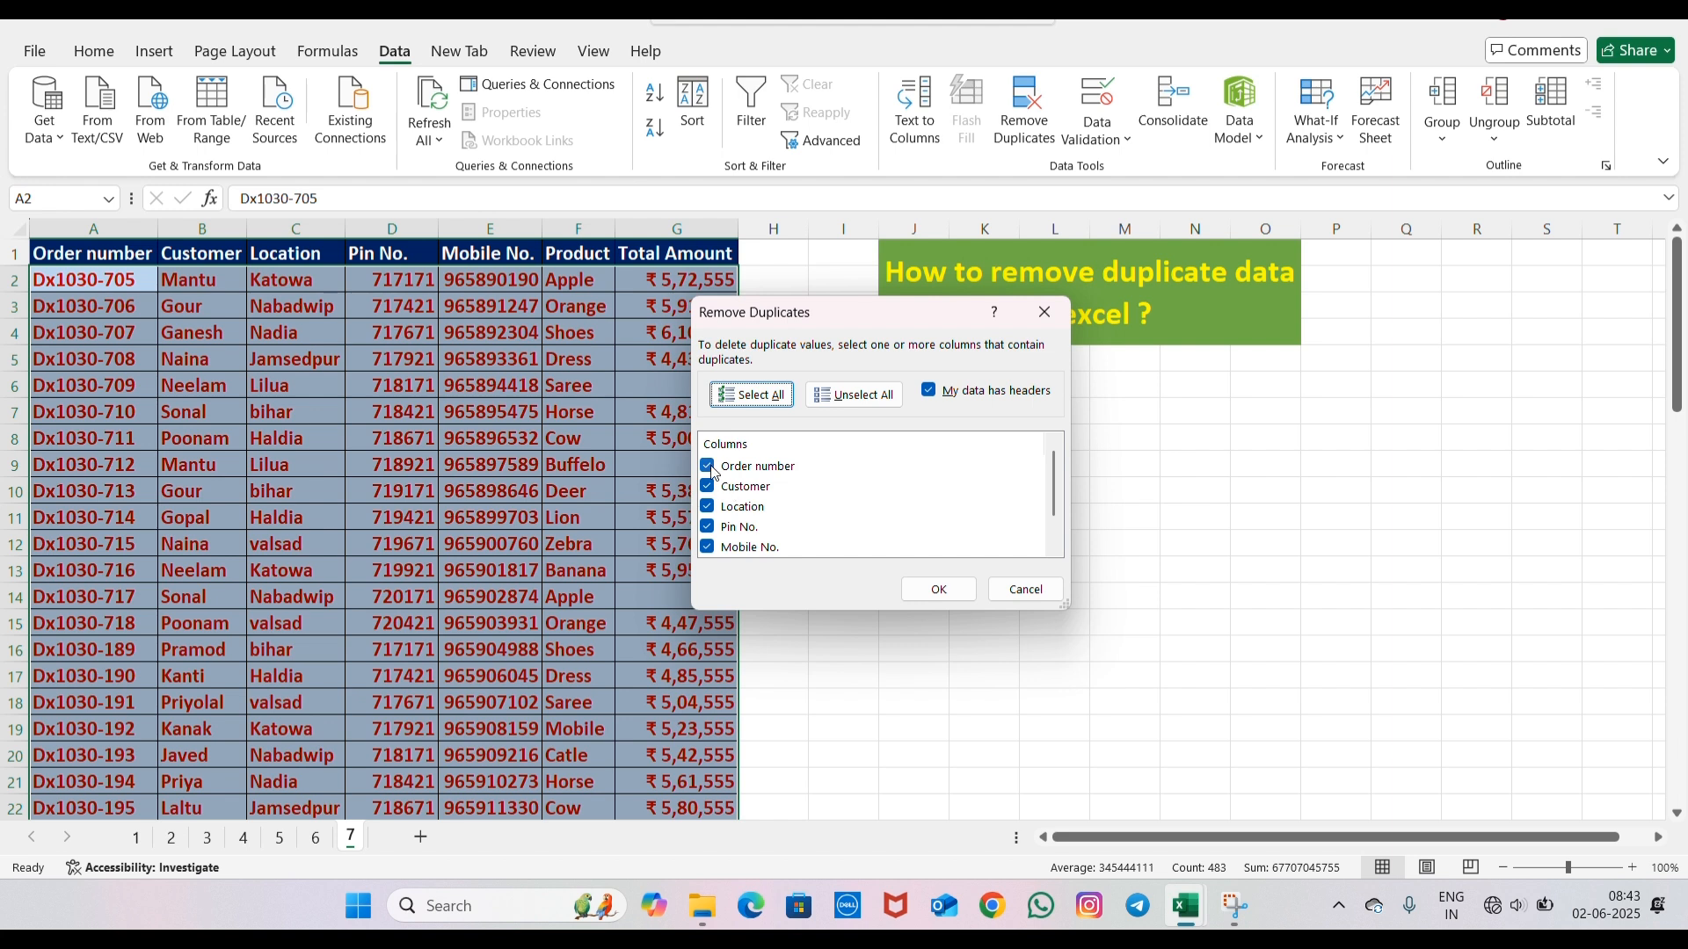
{"action": "left_click_drag", "start_coordinate": [1047, 493], "coordinate": [1055, 530]}
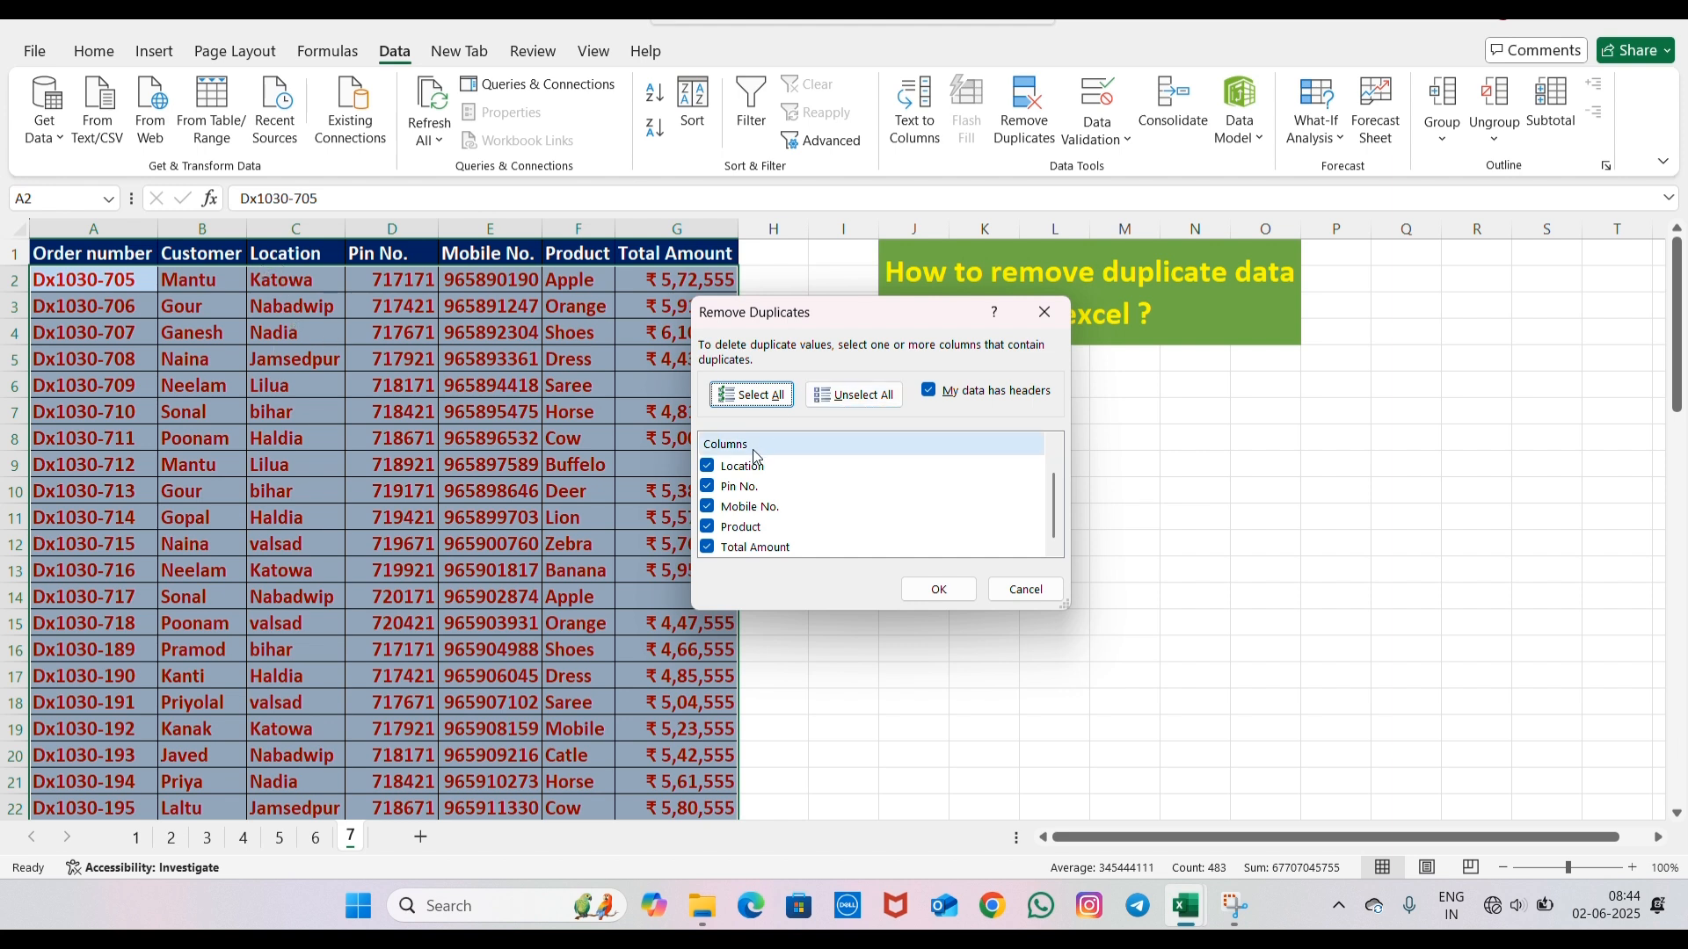
{"action": "left_click", "coordinate": [708, 487]}
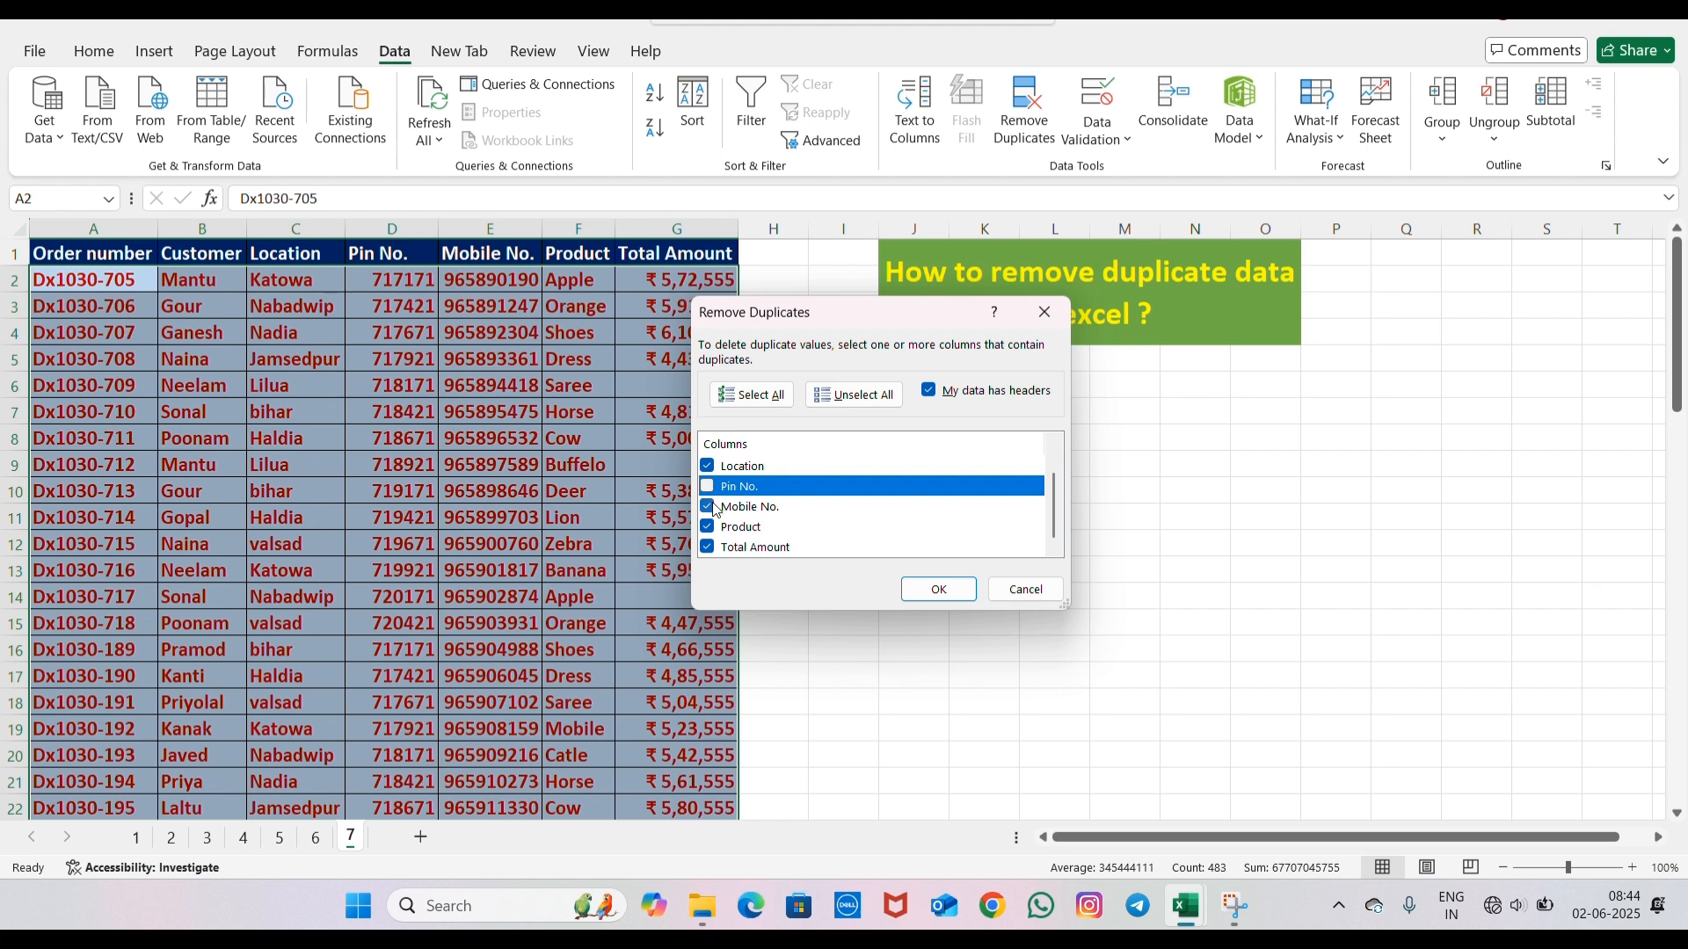
{"action": "left_click", "coordinate": [708, 507]}
{"action": "left_click", "coordinate": [710, 526]}
{"action": "left_click", "coordinate": [707, 548]}
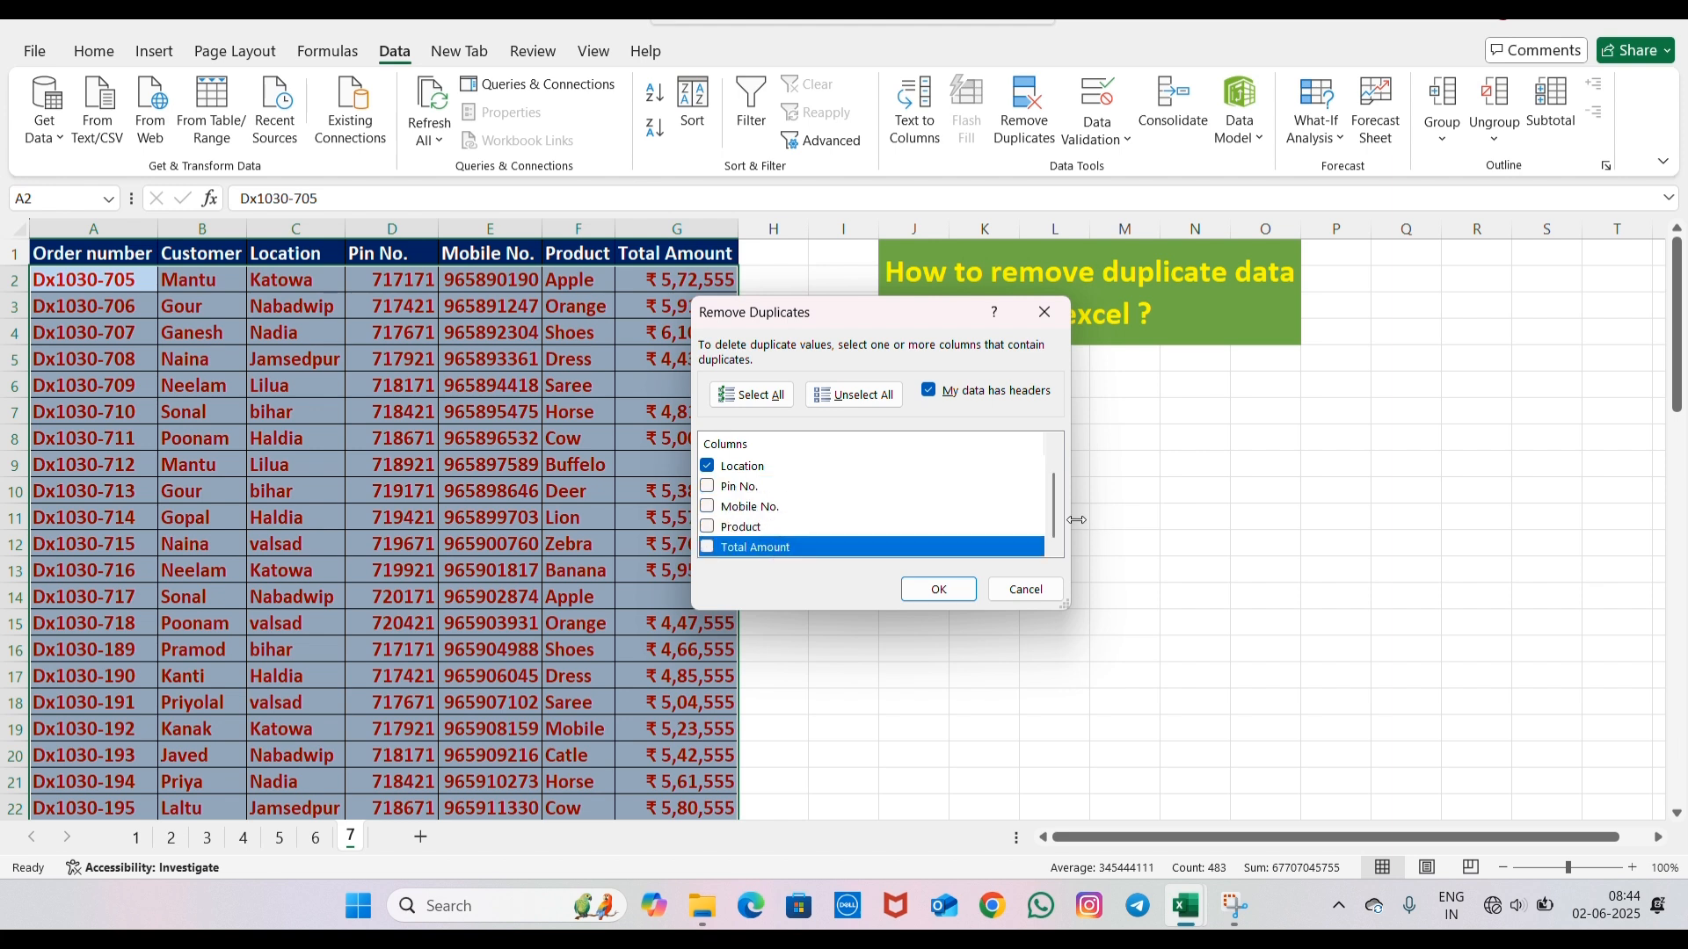
{"action": "left_click_drag", "start_coordinate": [1056, 524], "coordinate": [1052, 488]}
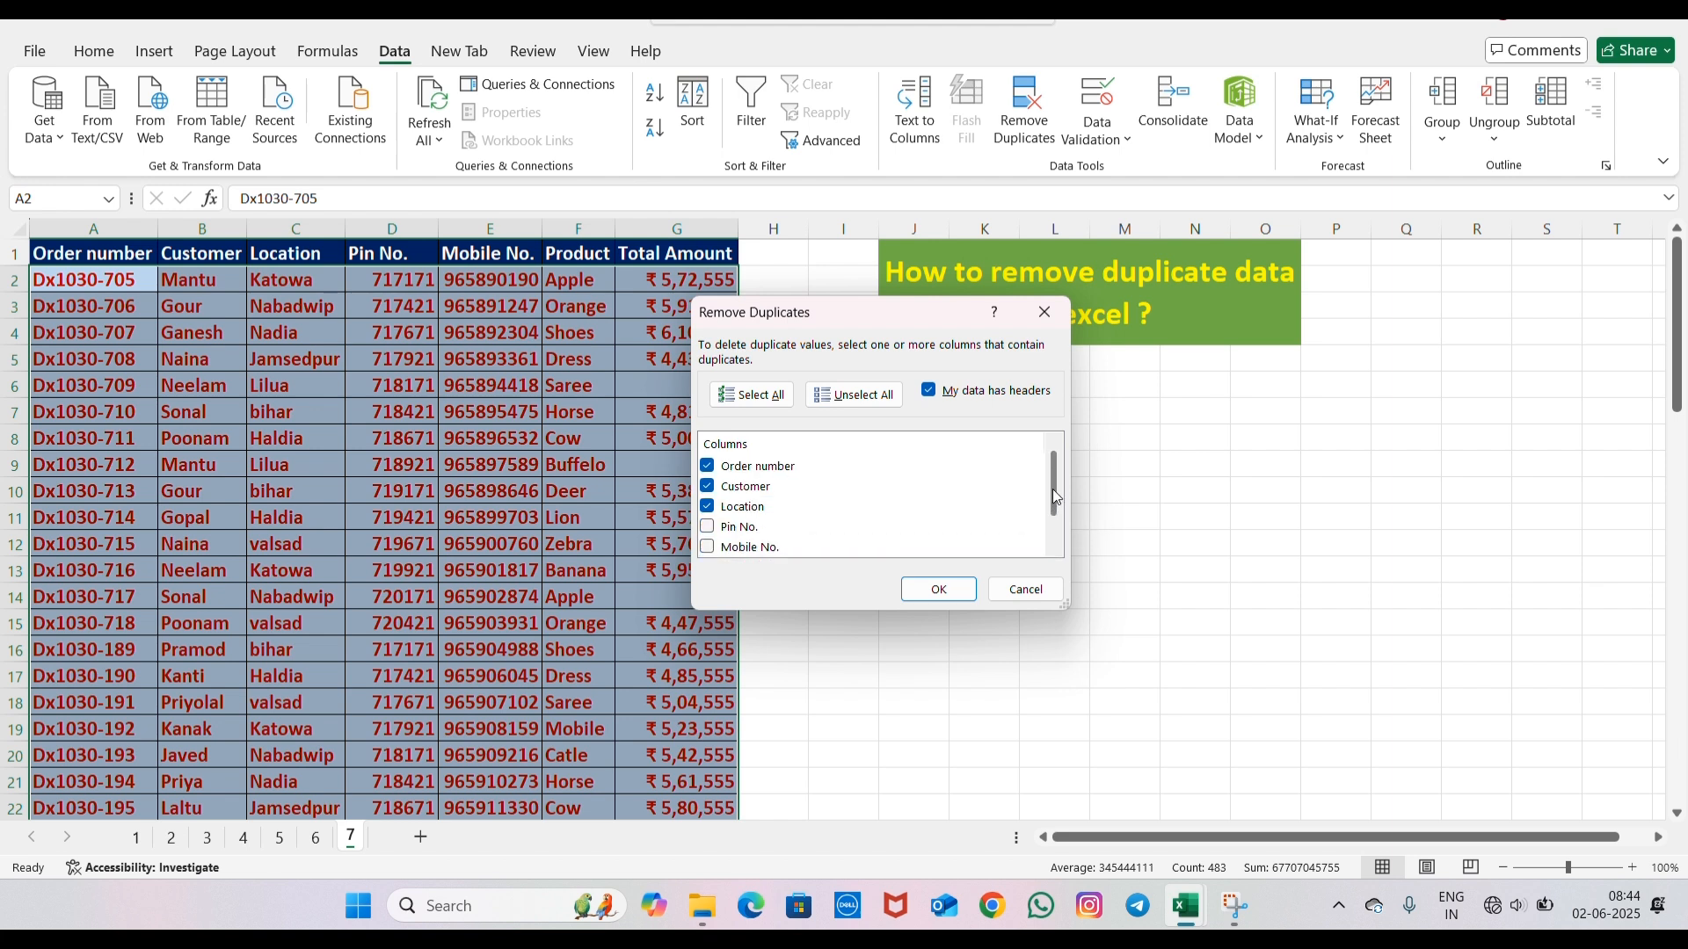
{"action": "left_click", "coordinate": [707, 466]}
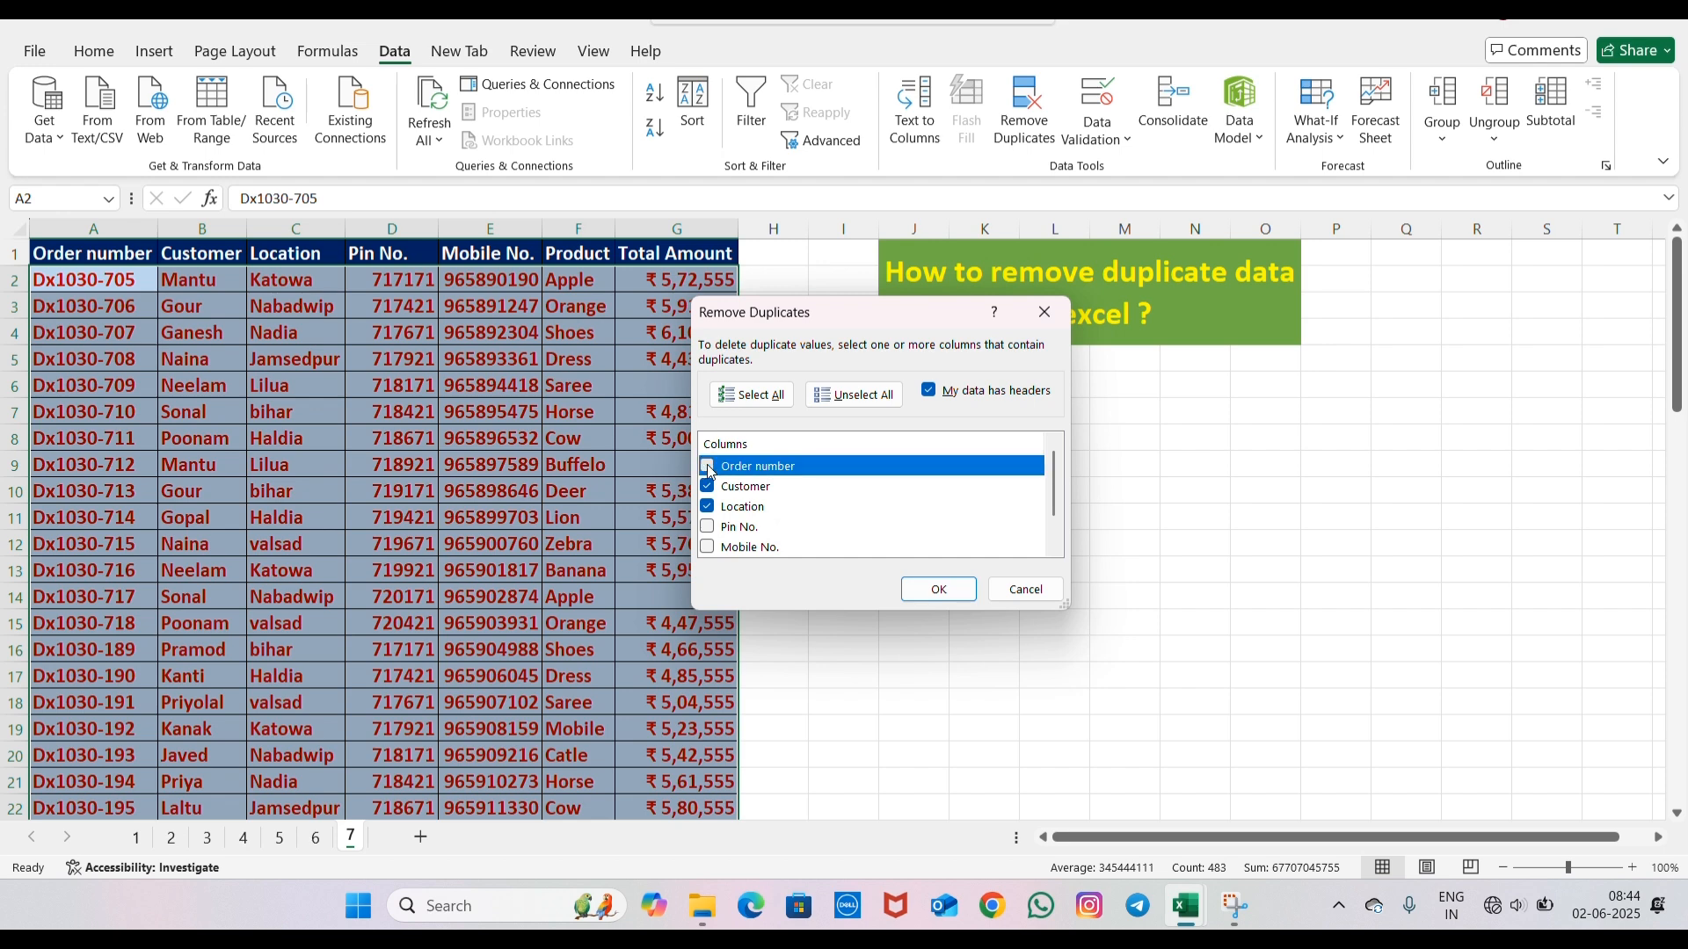
{"action": "left_click", "coordinate": [708, 487]}
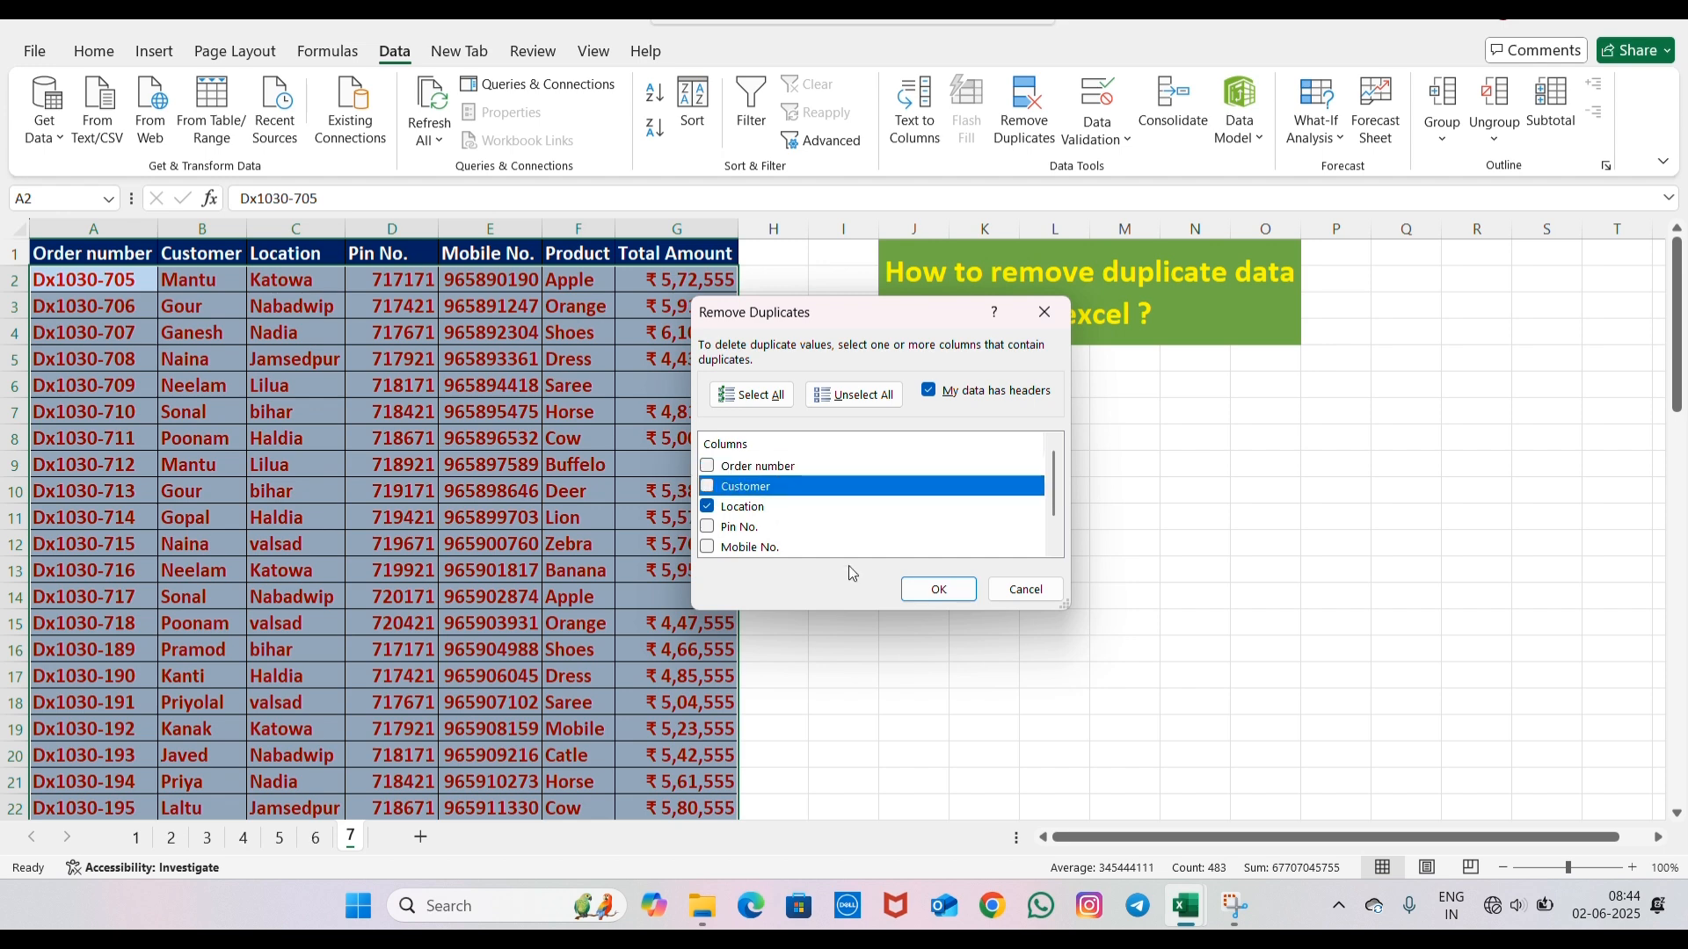
{"action": "left_click", "coordinate": [937, 589]}
{"action": "left_click", "coordinate": [850, 501]}
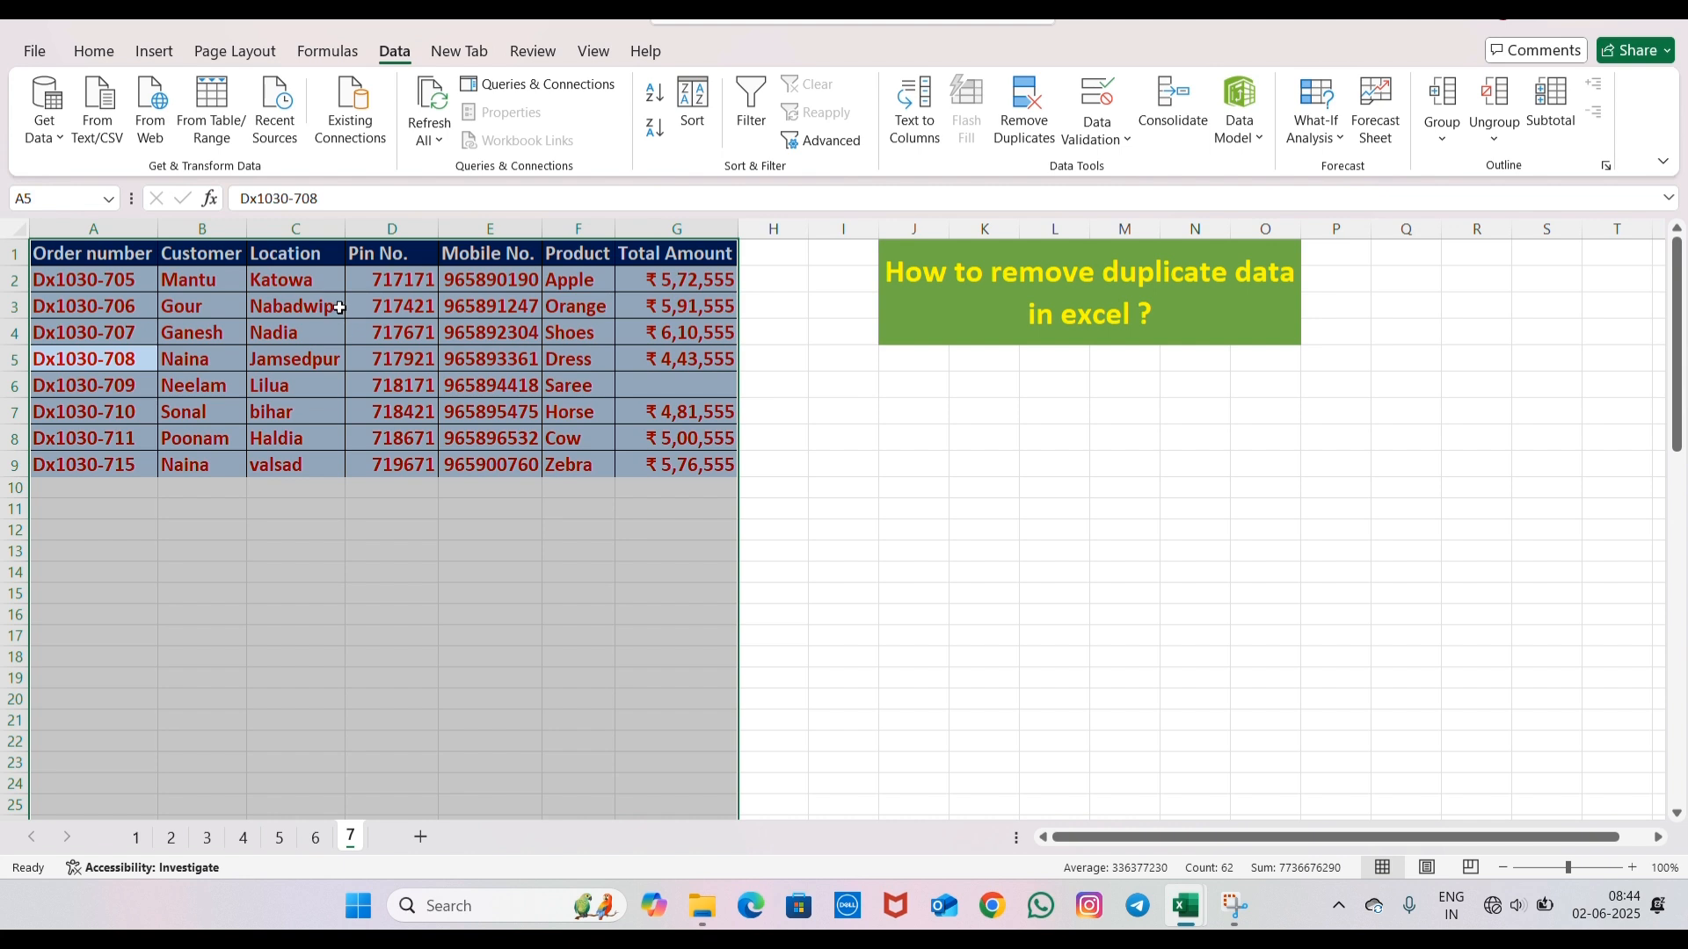
- Check the remaining values in the Location column and undo the duplicate removal
{"action": "left_click_drag", "start_coordinate": [283, 284], "coordinate": [331, 452]}
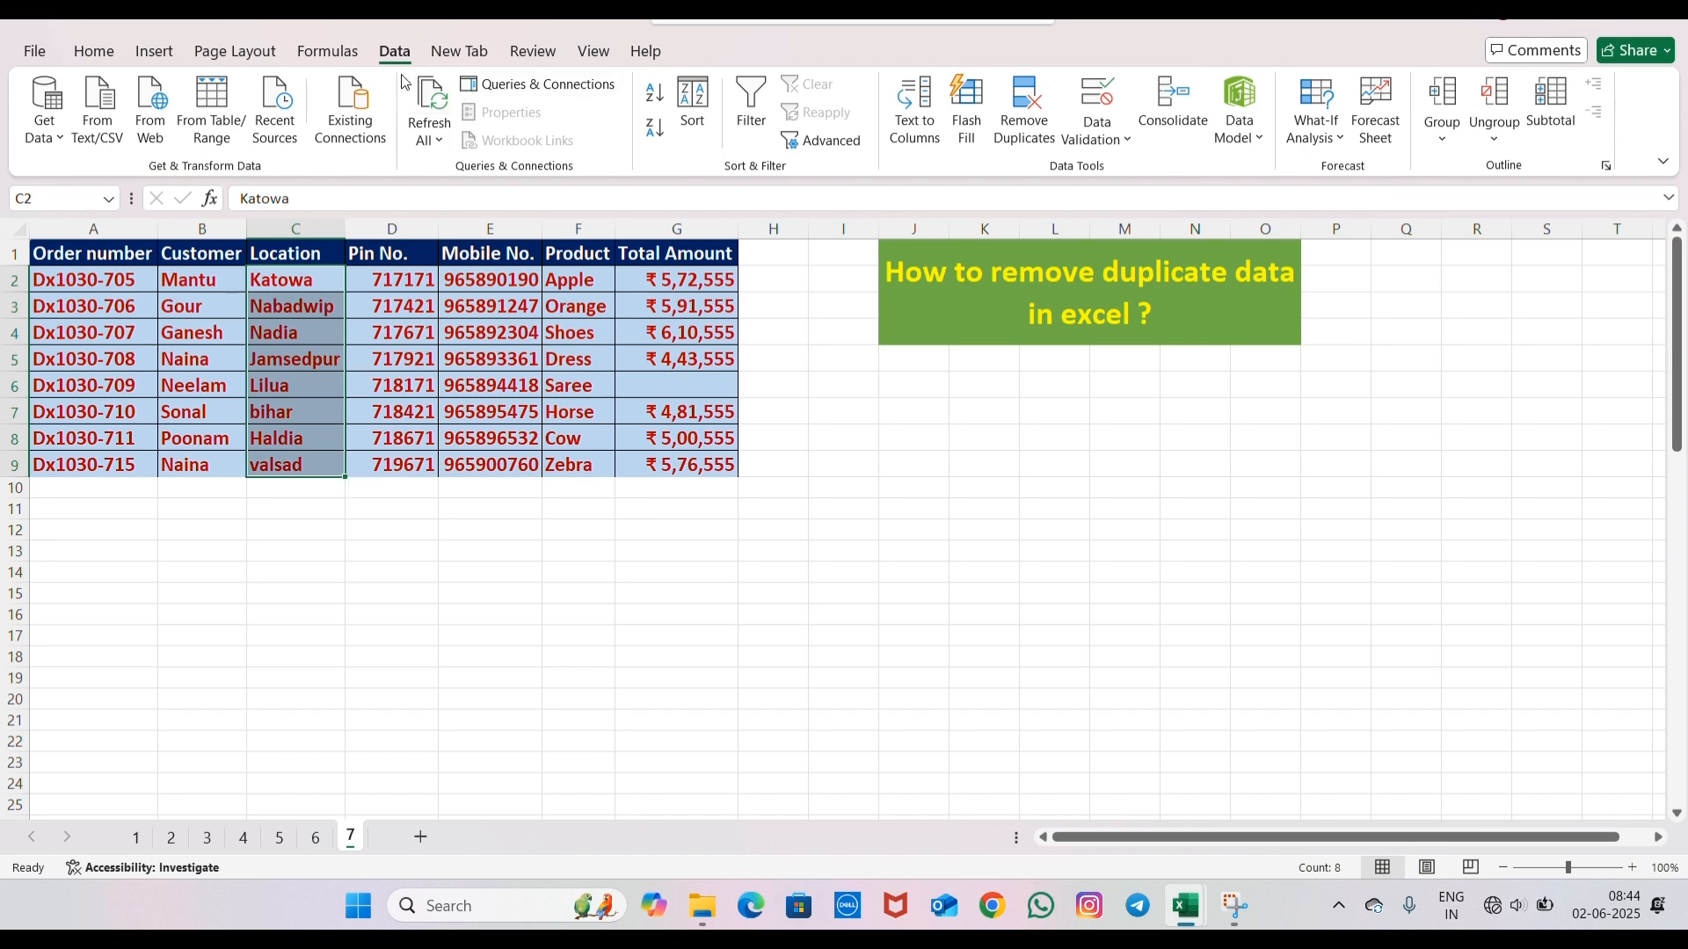
{"action": "left_click", "coordinate": [210, 15]}
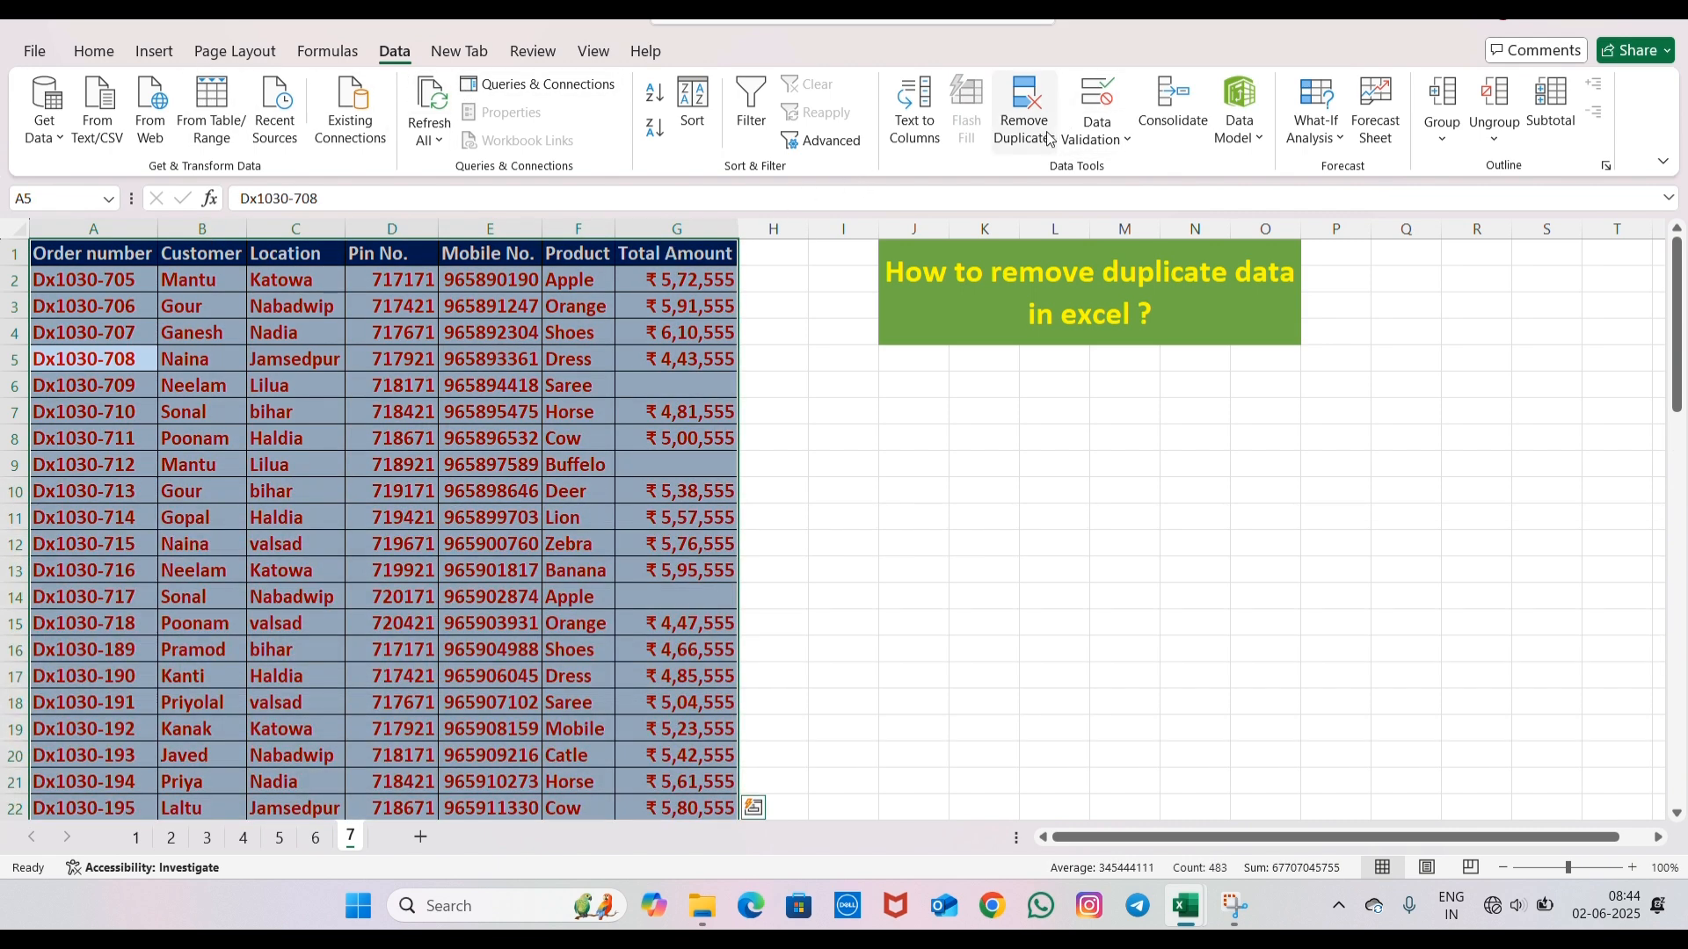
- Remove duplicate rows from the order table, comparing only the Customer column, and check the remaining customer entries
{"action": "left_click", "coordinate": [1022, 119]}
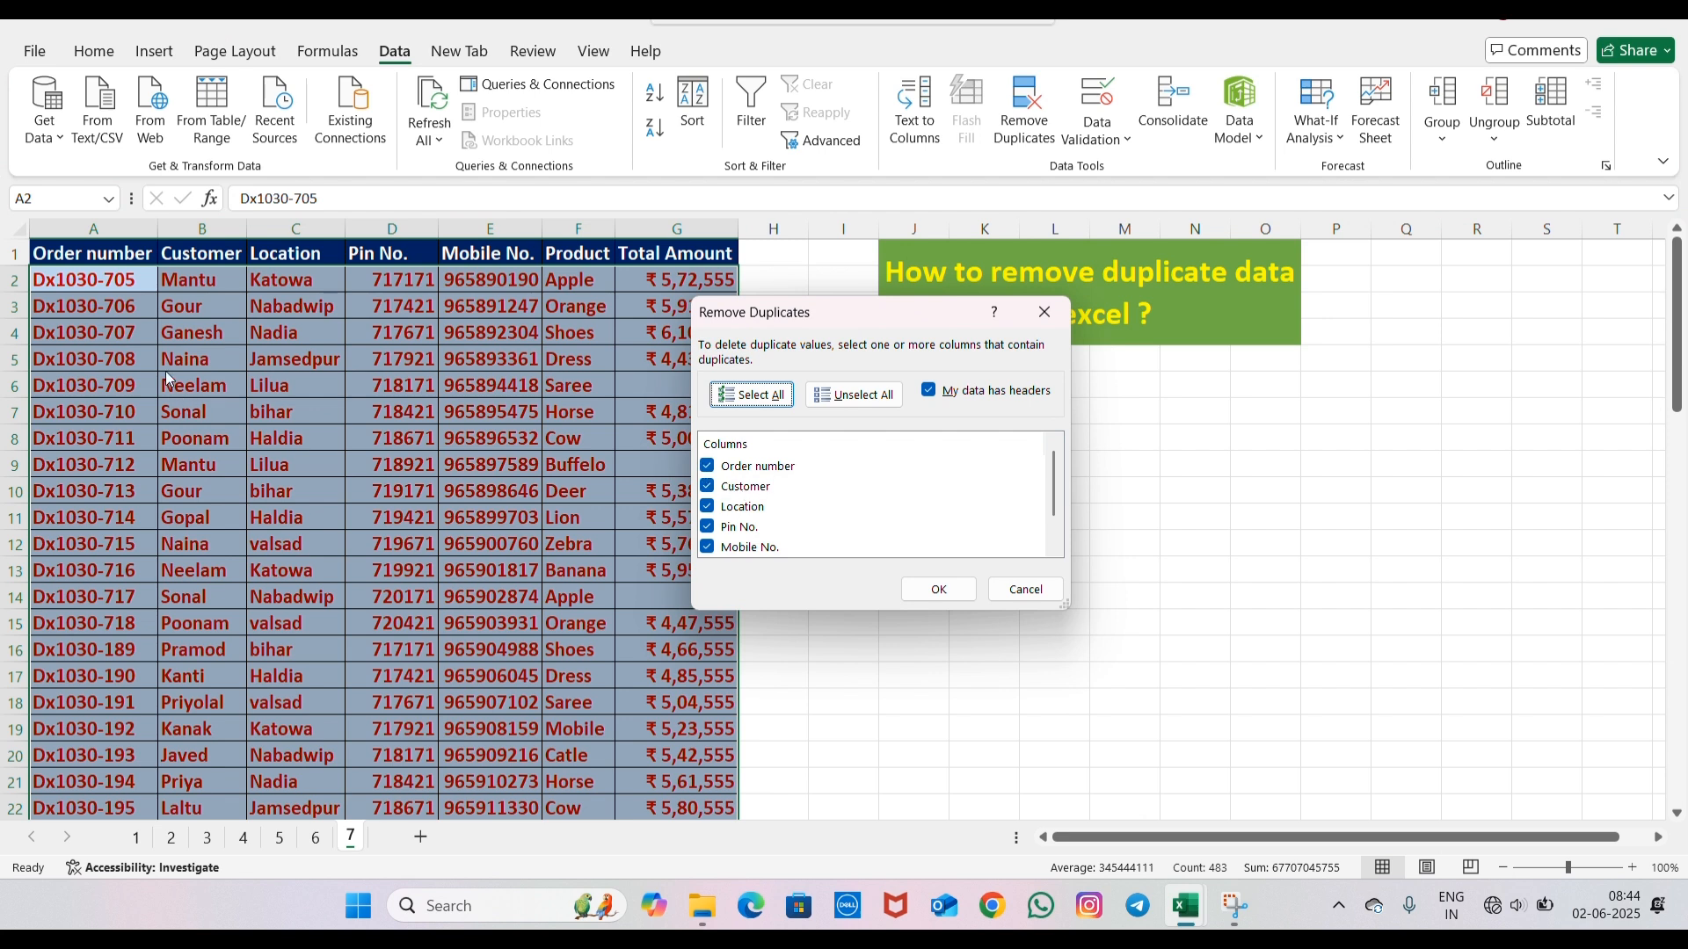
{"action": "left_click", "coordinate": [706, 466]}
{"action": "left_click", "coordinate": [707, 506]}
{"action": "left_click", "coordinate": [707, 526]}
{"action": "left_click", "coordinate": [707, 547]}
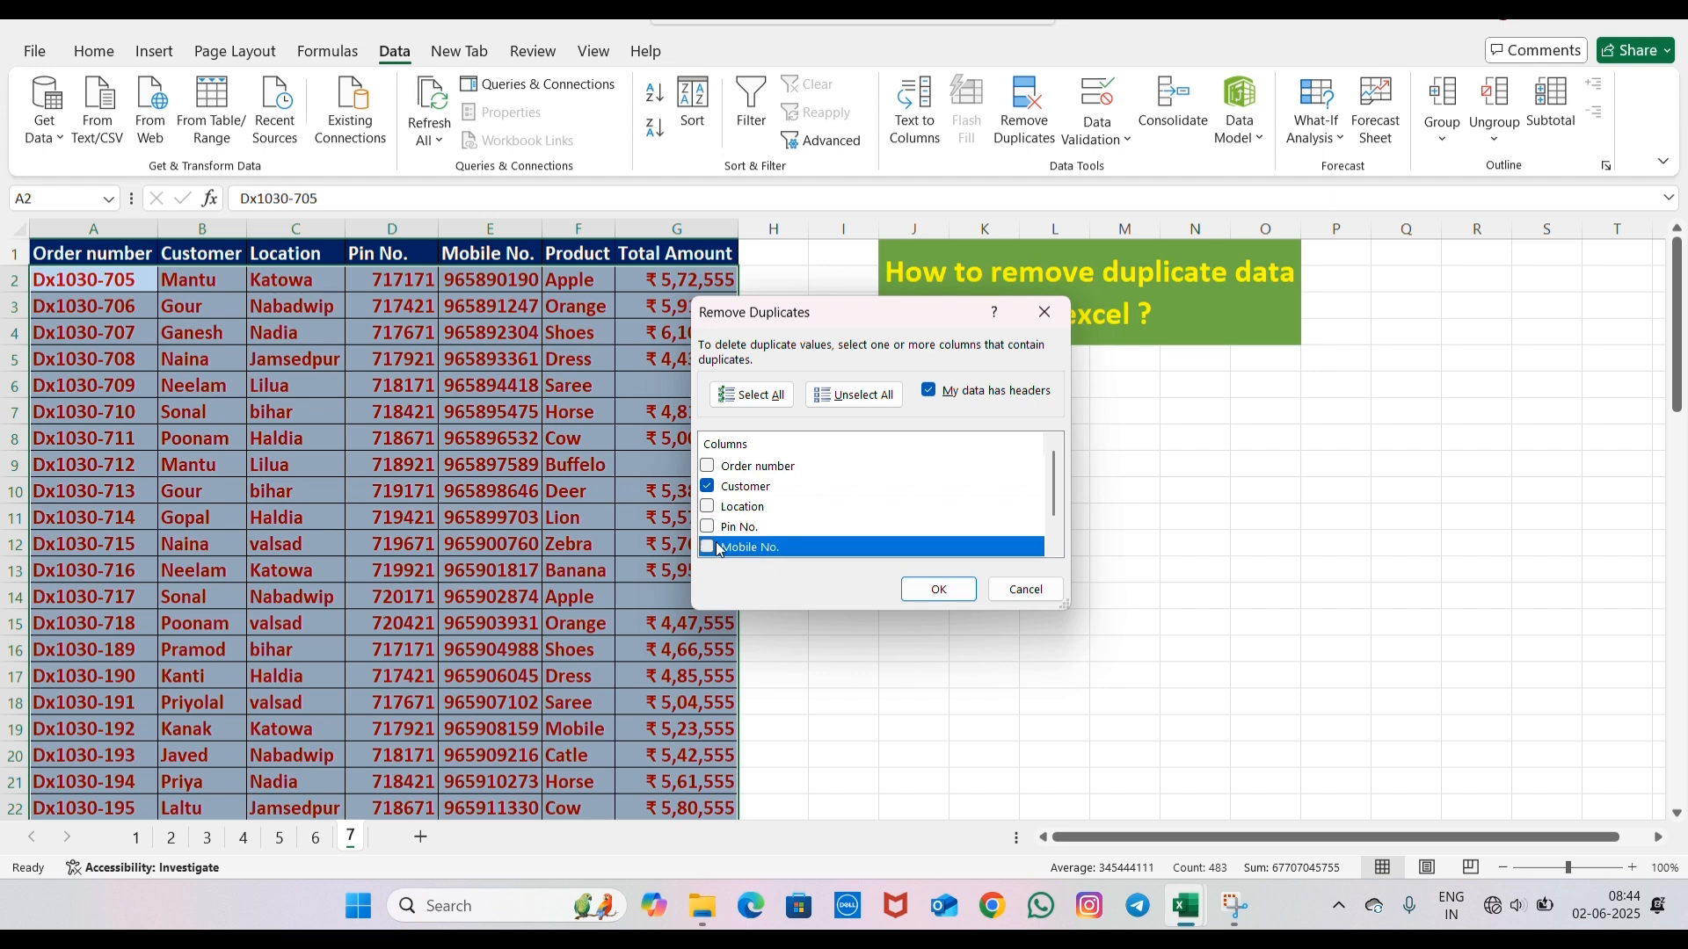
{"action": "left_click_drag", "start_coordinate": [1047, 502], "coordinate": [1043, 546]}
{"action": "left_click", "coordinate": [707, 526]}
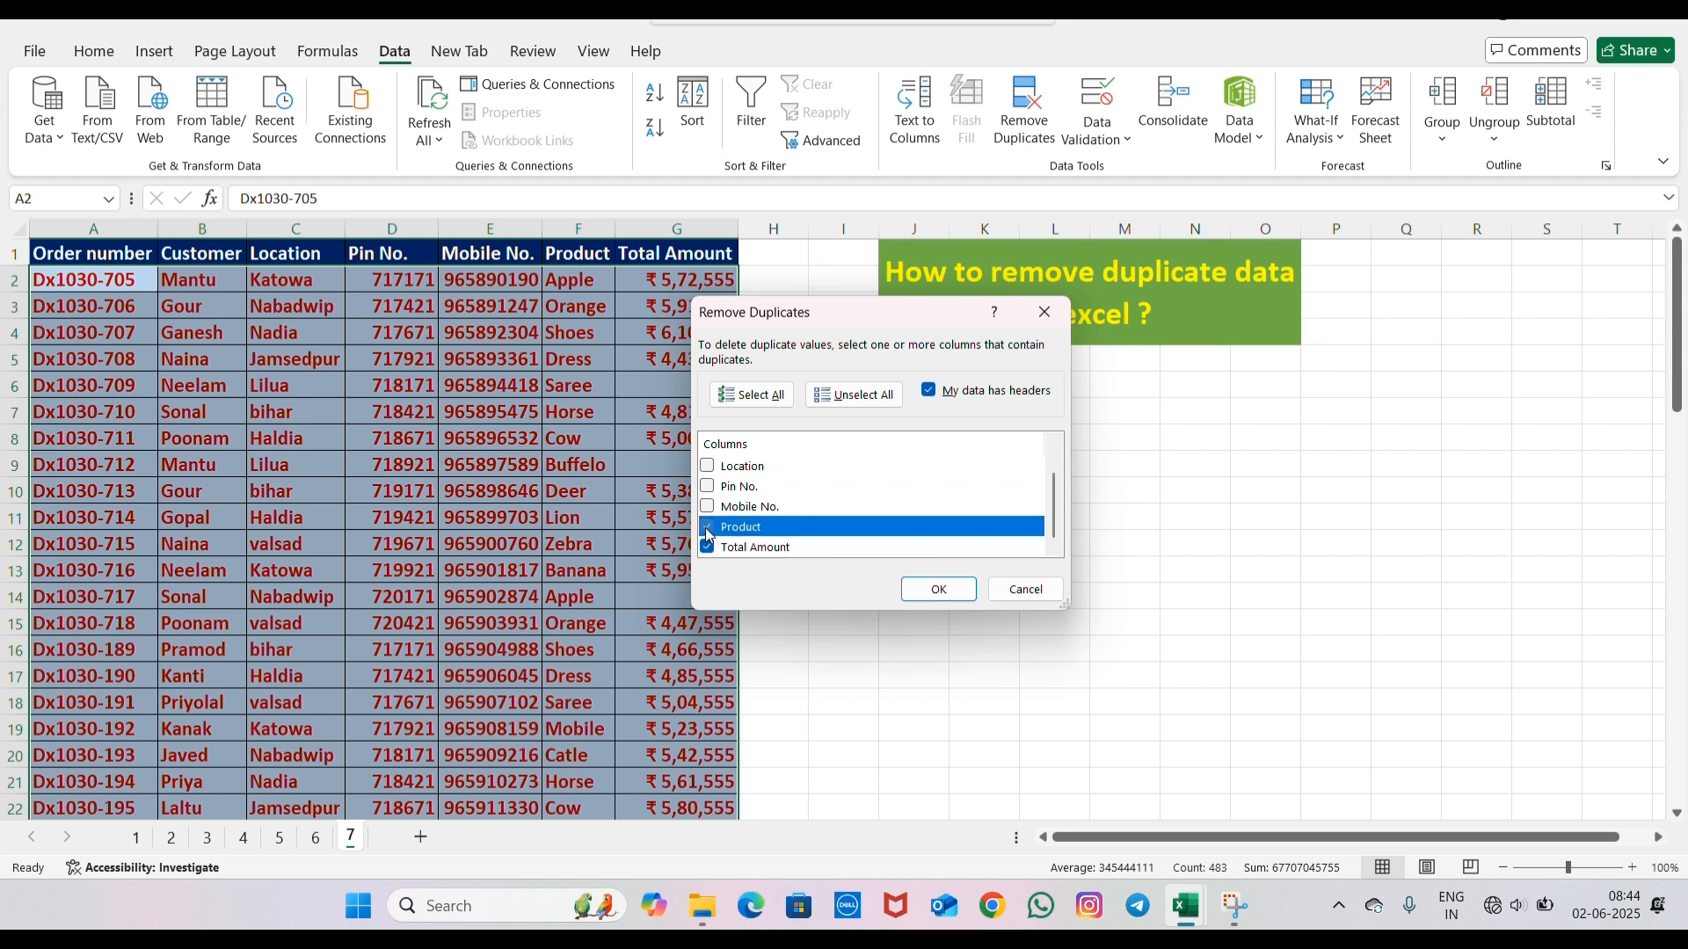
{"action": "left_click", "coordinate": [707, 547]}
{"action": "left_click", "coordinate": [938, 589]}
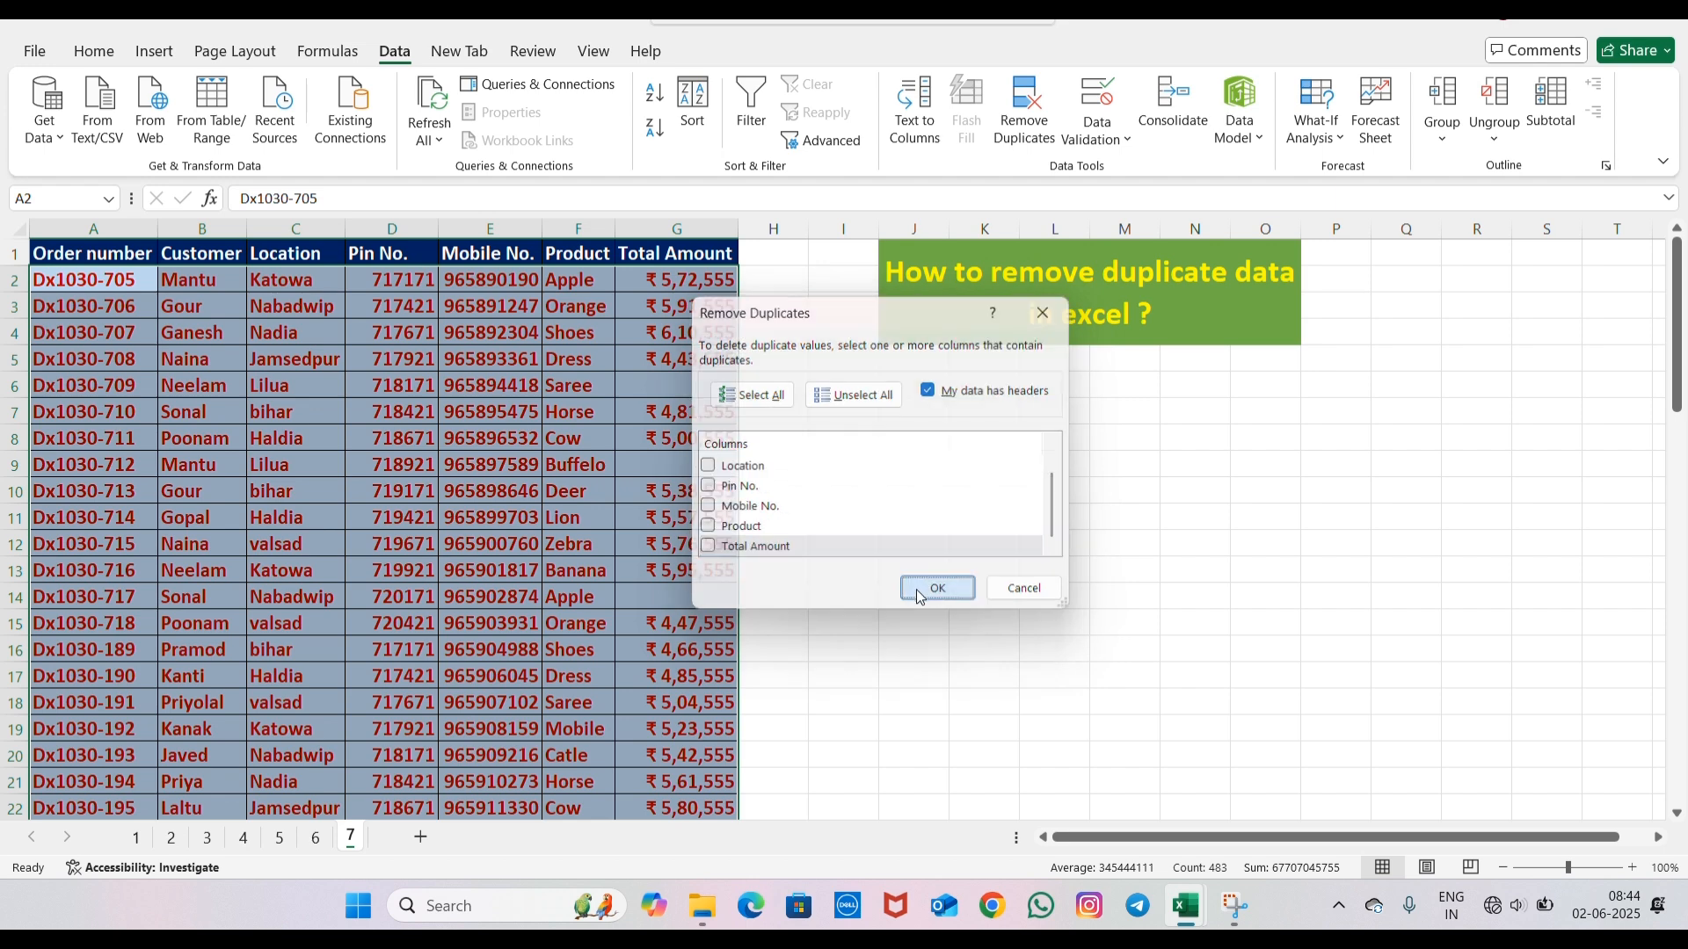
{"action": "left_click", "coordinate": [850, 501]}
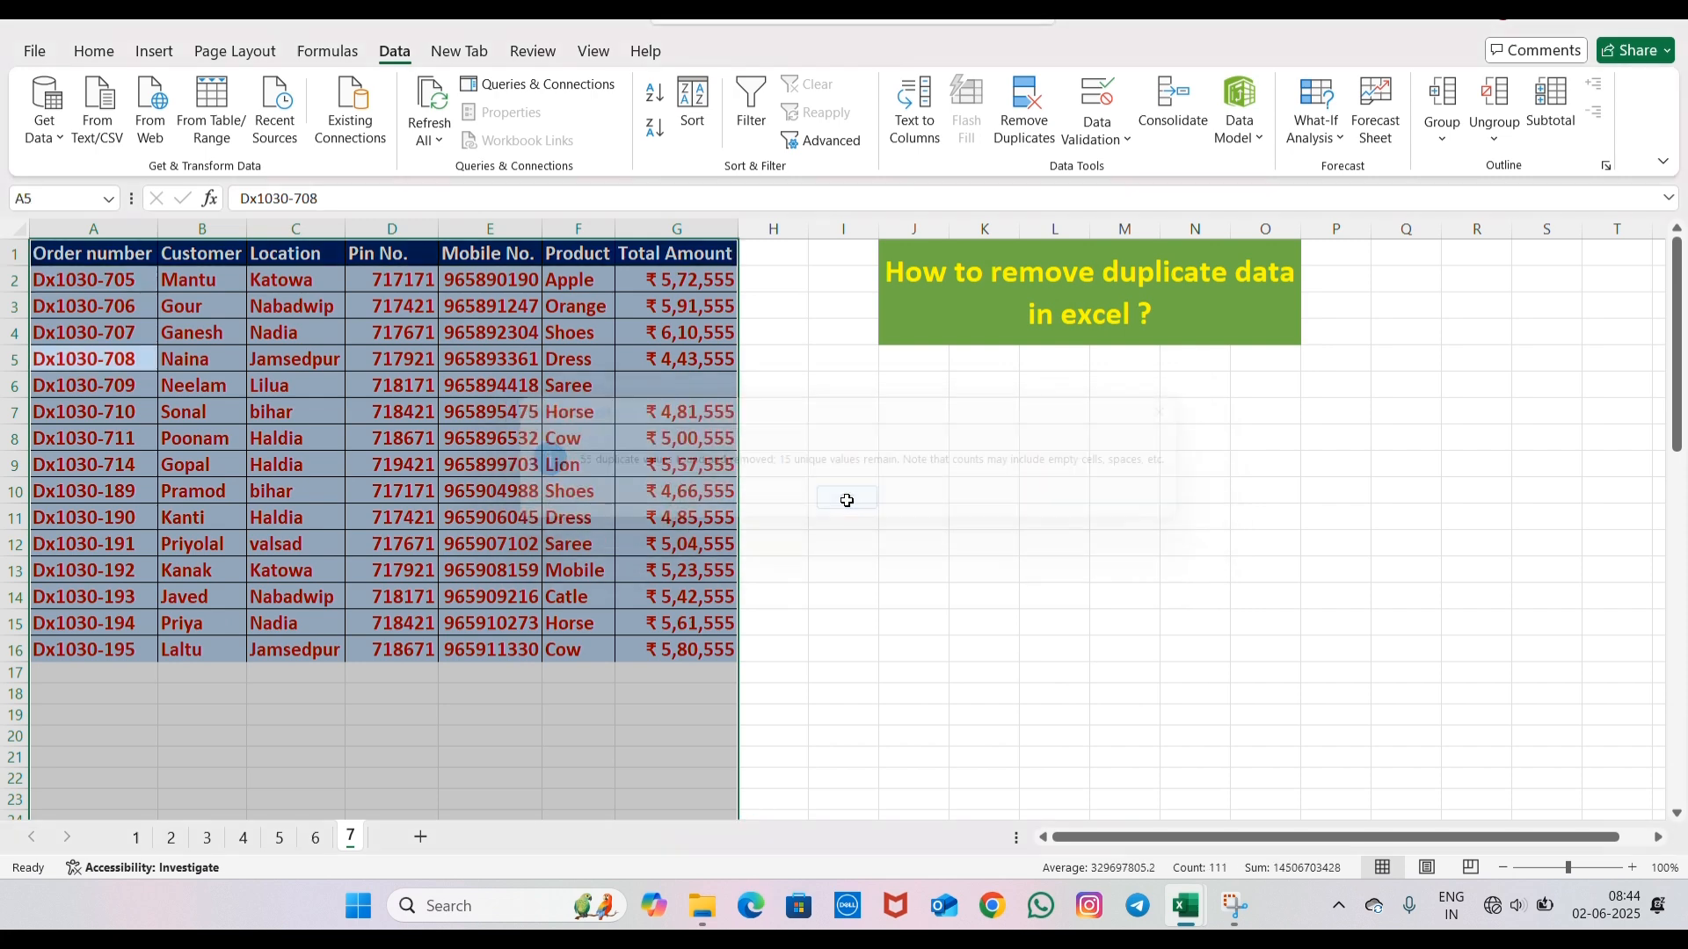
{"action": "key", "text": "Return"}
{"action": "key", "text": "Return"}
{"action": "key", "text": "Return"}
{"action": "left_click_drag", "start_coordinate": [185, 286], "coordinate": [211, 652]}
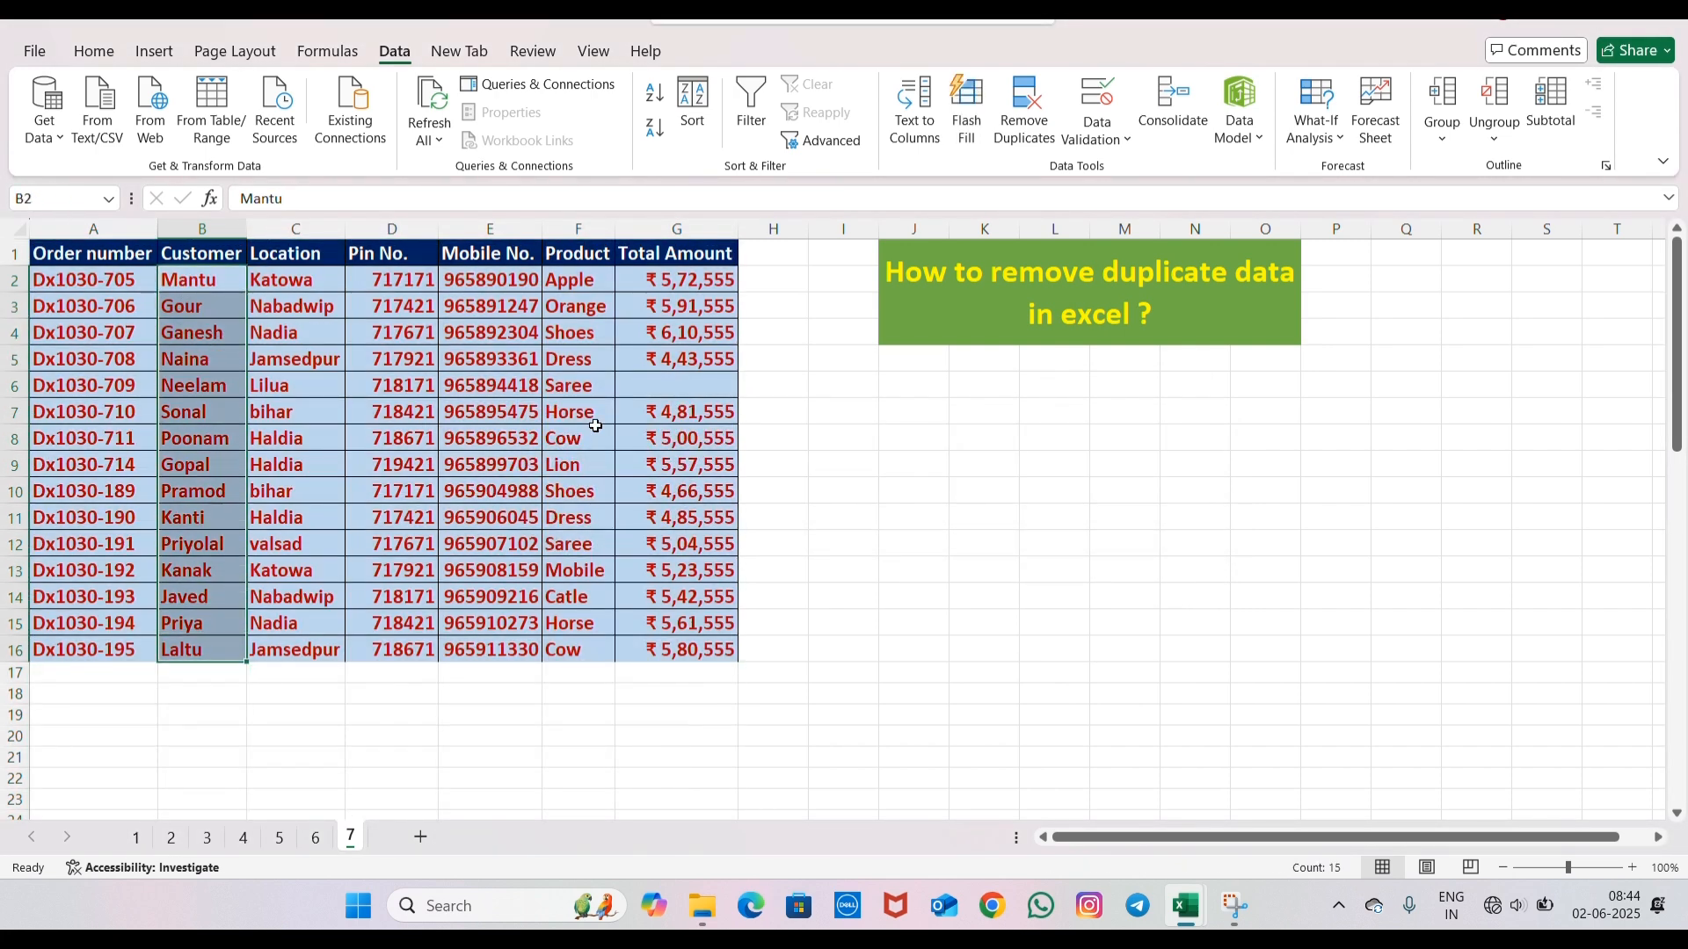